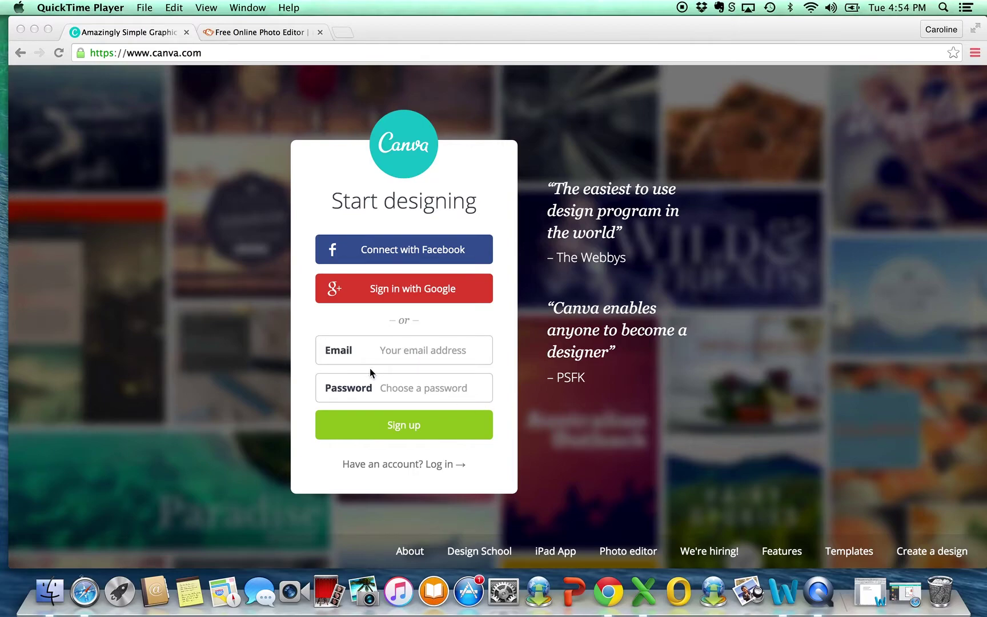
# Step: Sign up for a Canva account with an e-mail address and a password
pyautogui.click(385, 357)
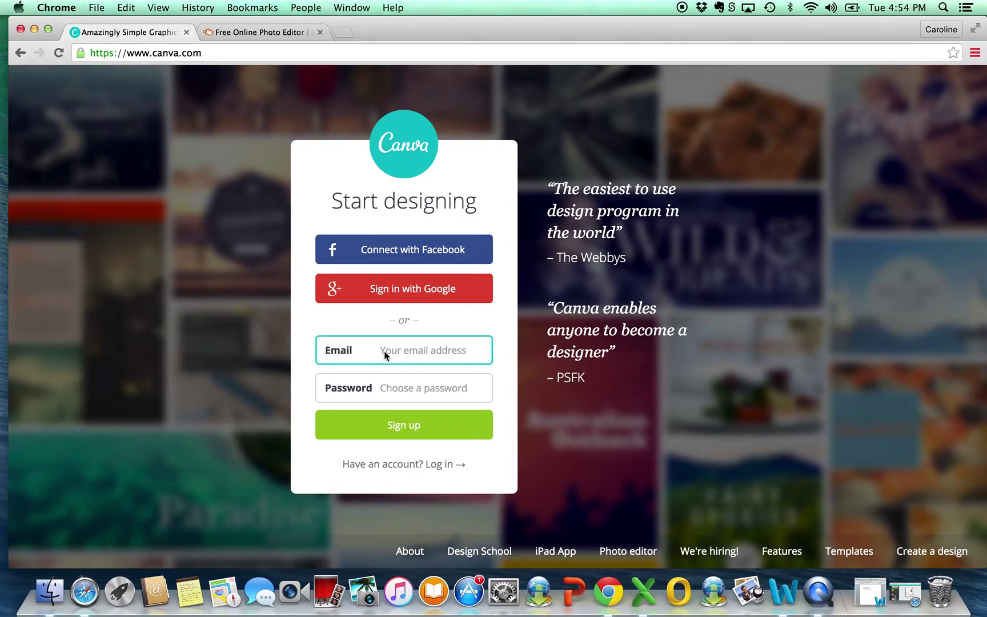
pyautogui.press('super+v')
pyautogui.click(419, 392)
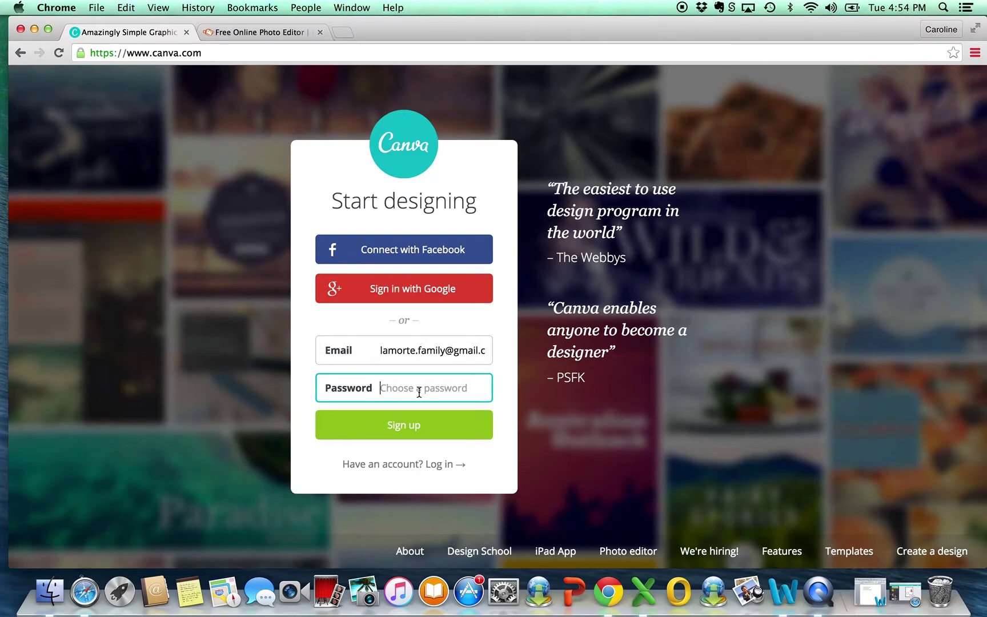
pyautogui.write('••••••••••••')
pyautogui.click(431, 431)
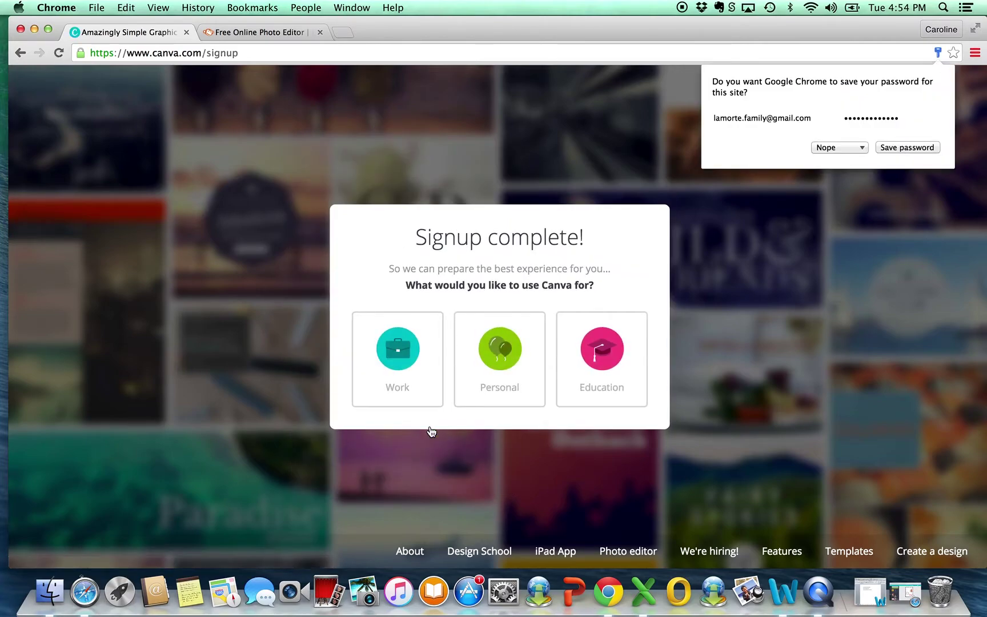
# Step: Save the new password in Chrome and go to the About Canva page from the footer
pyautogui.click(902, 146)
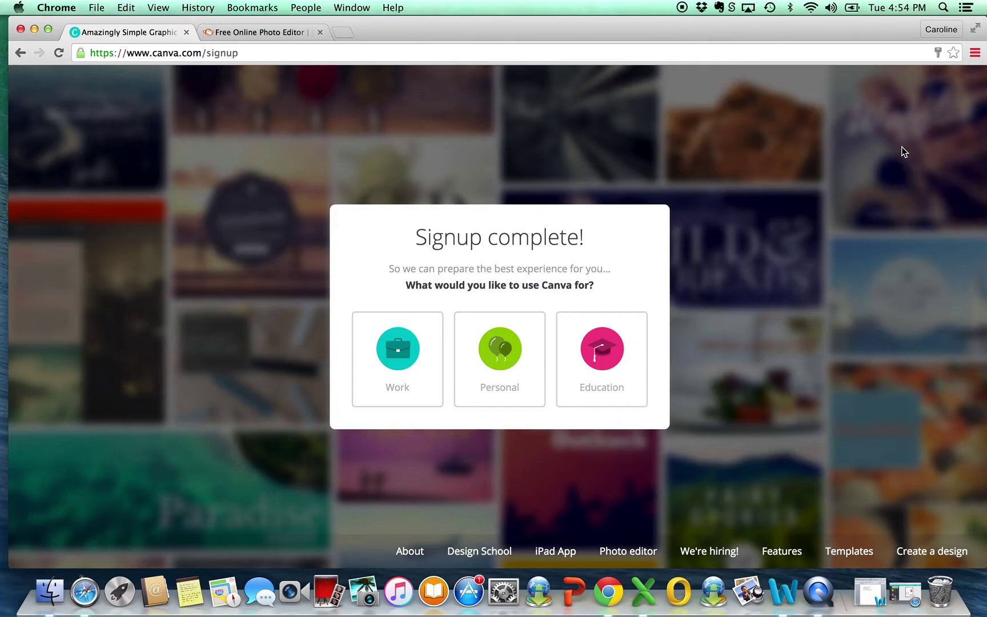
pyautogui.moveTo(940, 553)
pyautogui.click(940, 554)
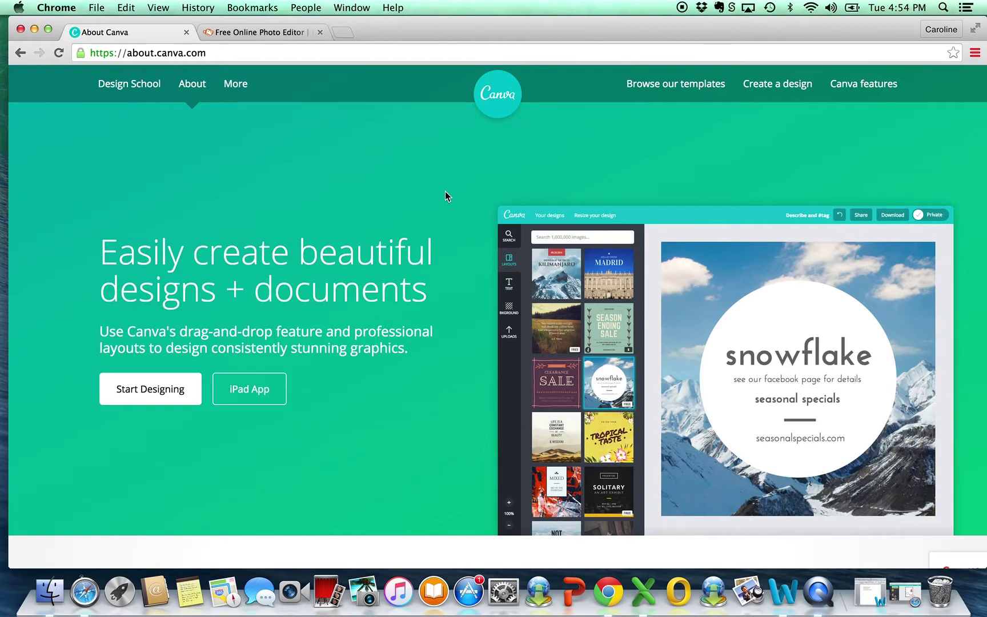
# Step: From Your Designs, create a custom-dimension design 4 in wide by 5.25 in high
pyautogui.click(499, 110)
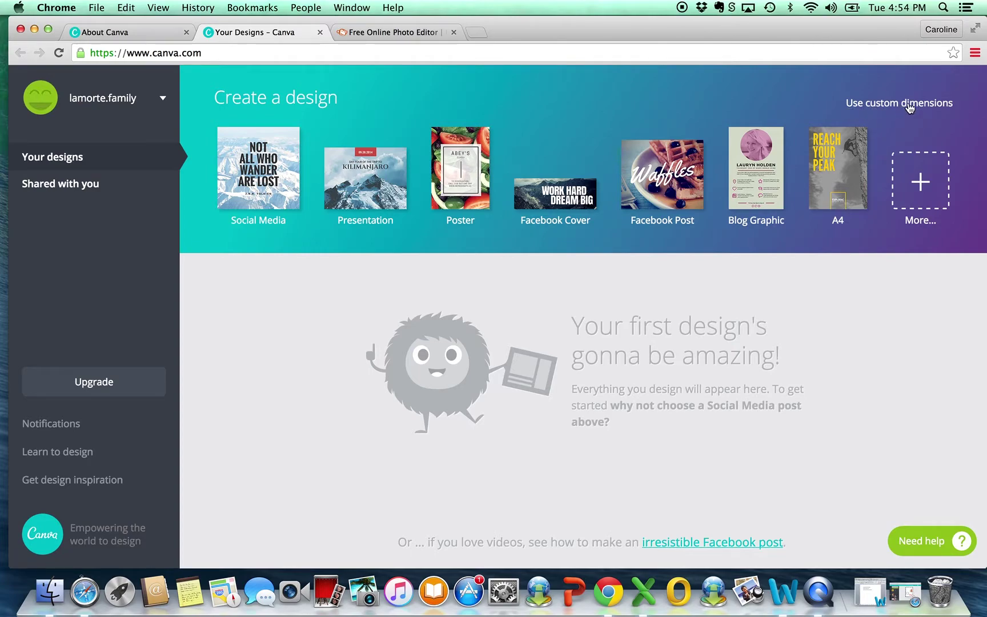
pyautogui.click(910, 108)
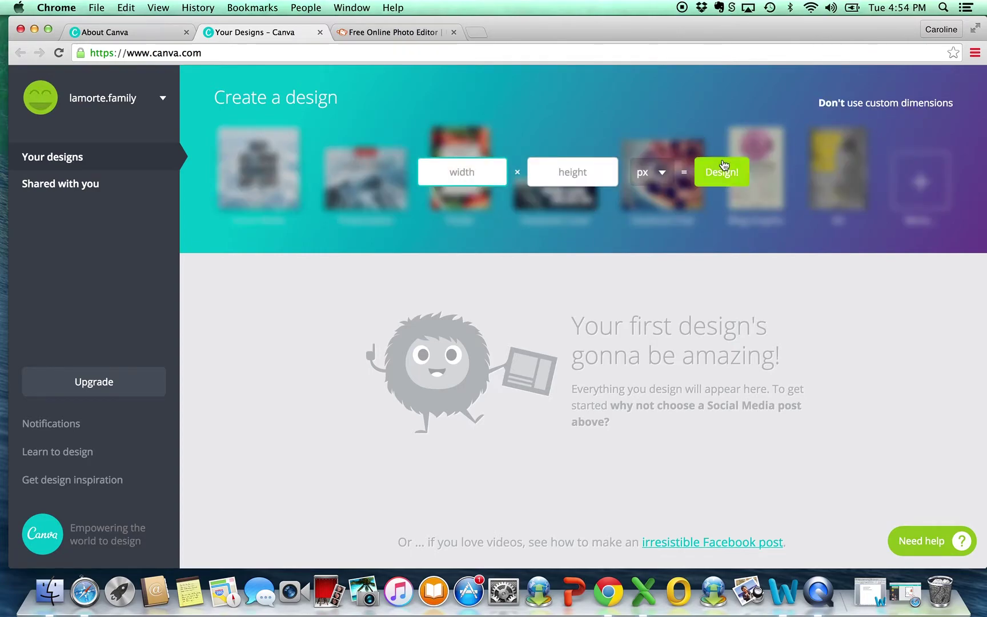
pyautogui.click(660, 174)
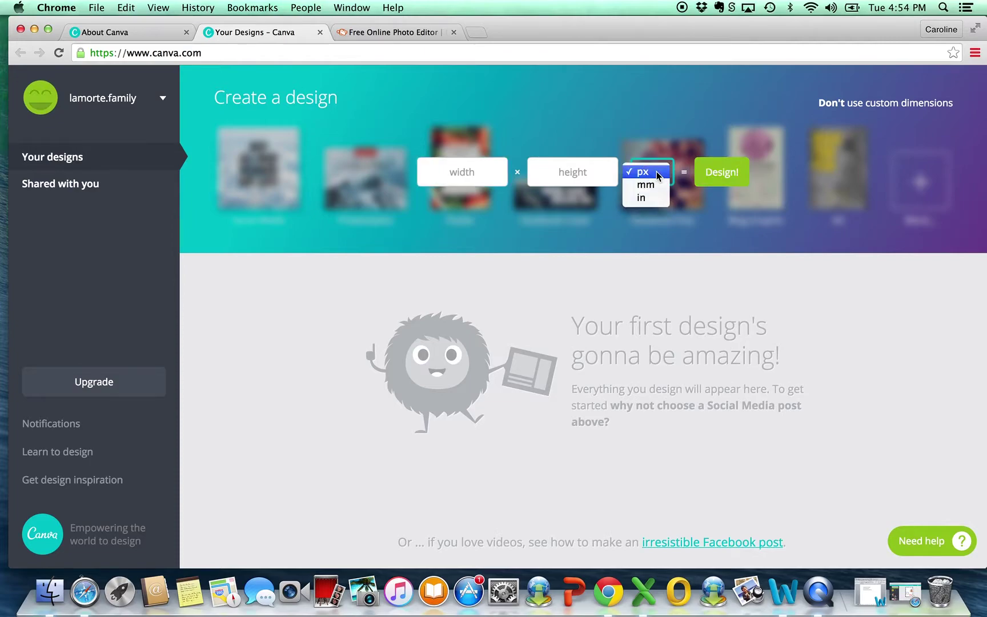
pyautogui.click(650, 200)
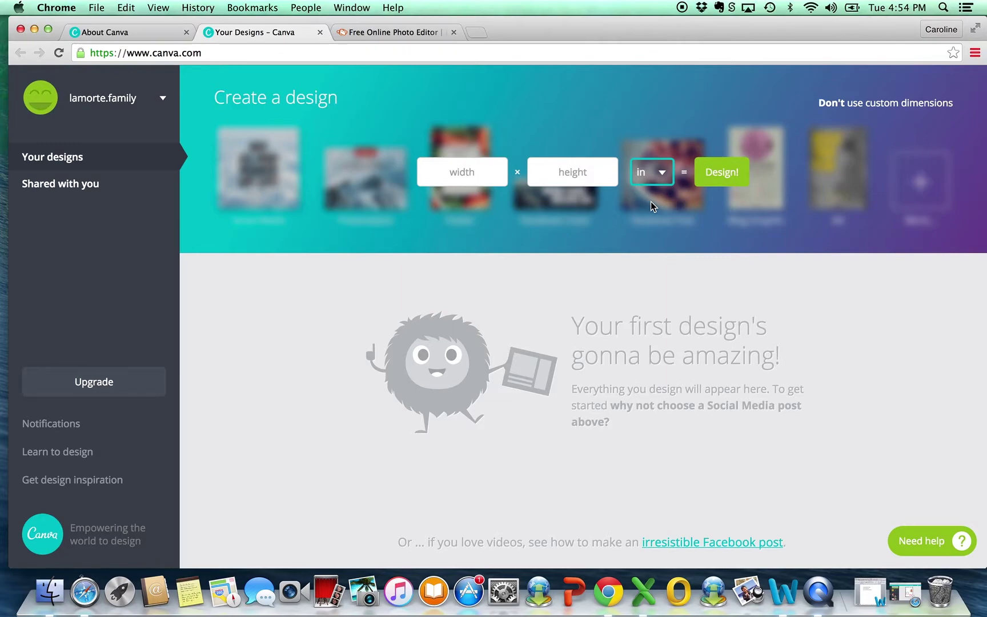
pyautogui.click(452, 173)
pyautogui.write('4')
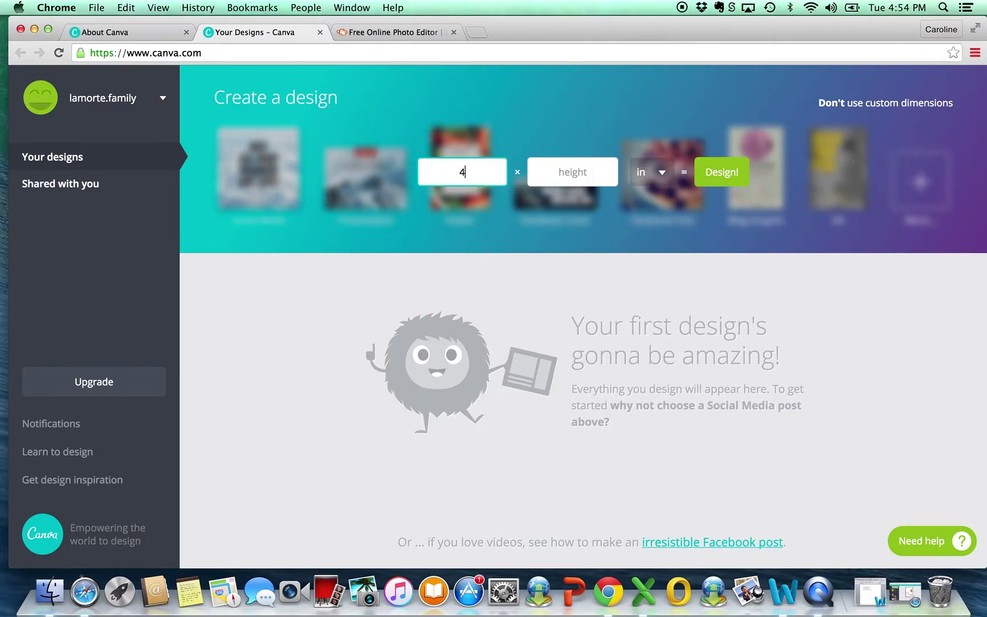
pyautogui.click(561, 175)
pyautogui.write('5.25')
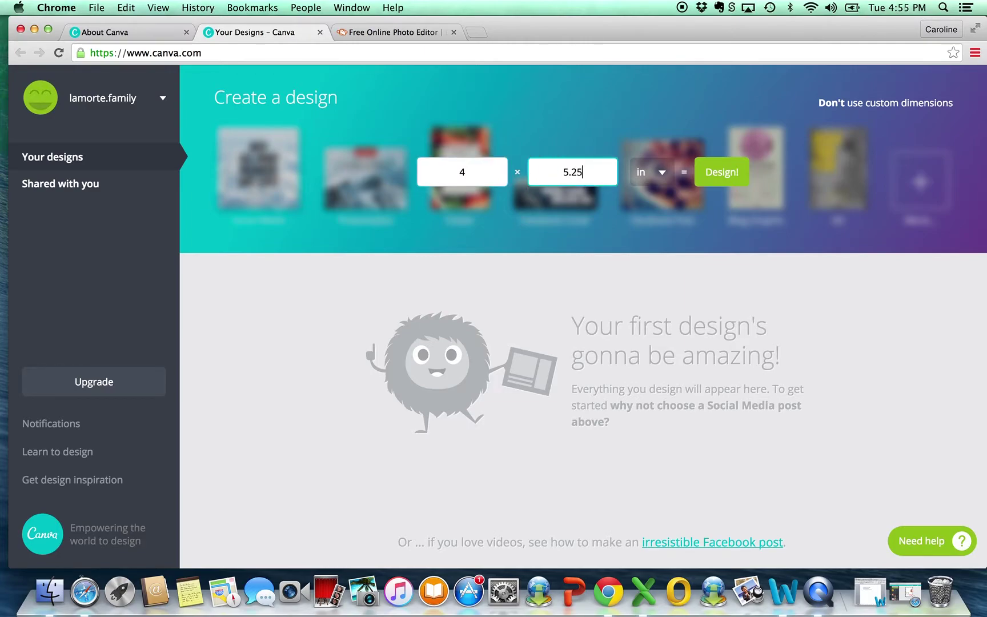
pyautogui.click(722, 174)
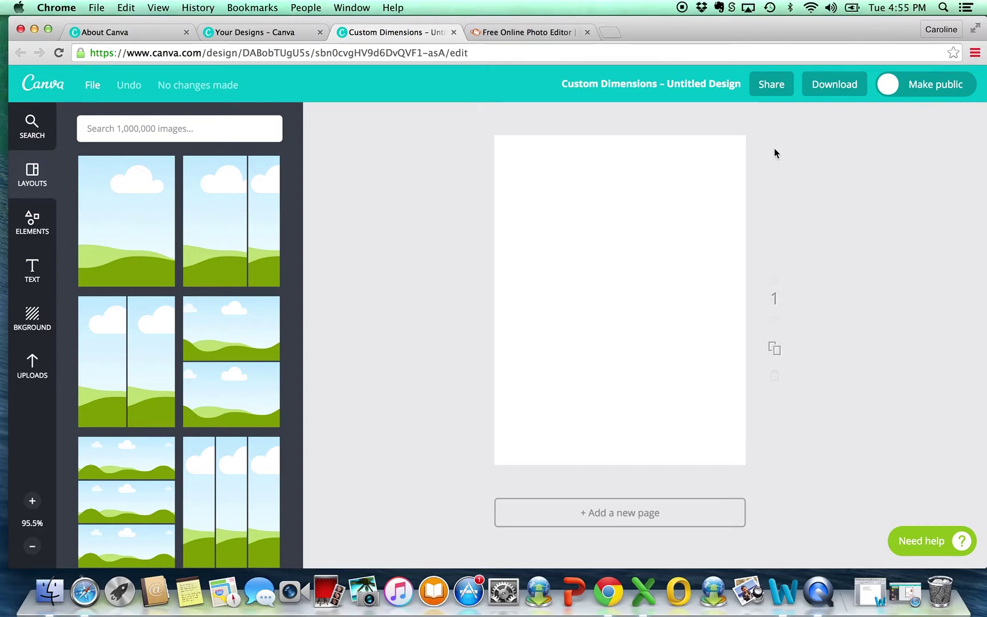
# Step: Upload the portrait photo through the Uploads panel
pyautogui.click(33, 365)
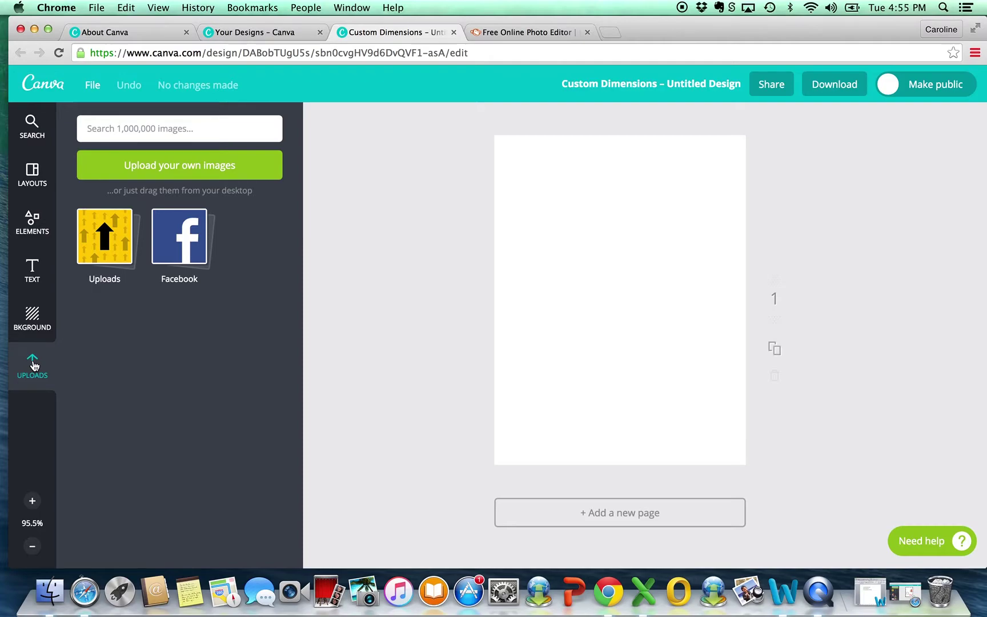
pyautogui.click(207, 171)
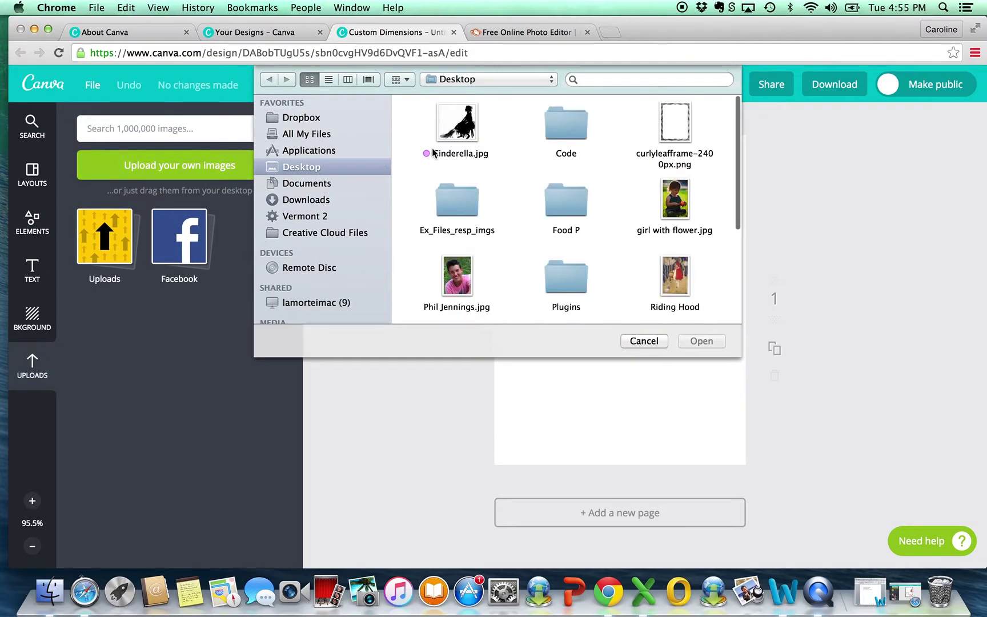
pyautogui.click(465, 280)
pyautogui.click(711, 342)
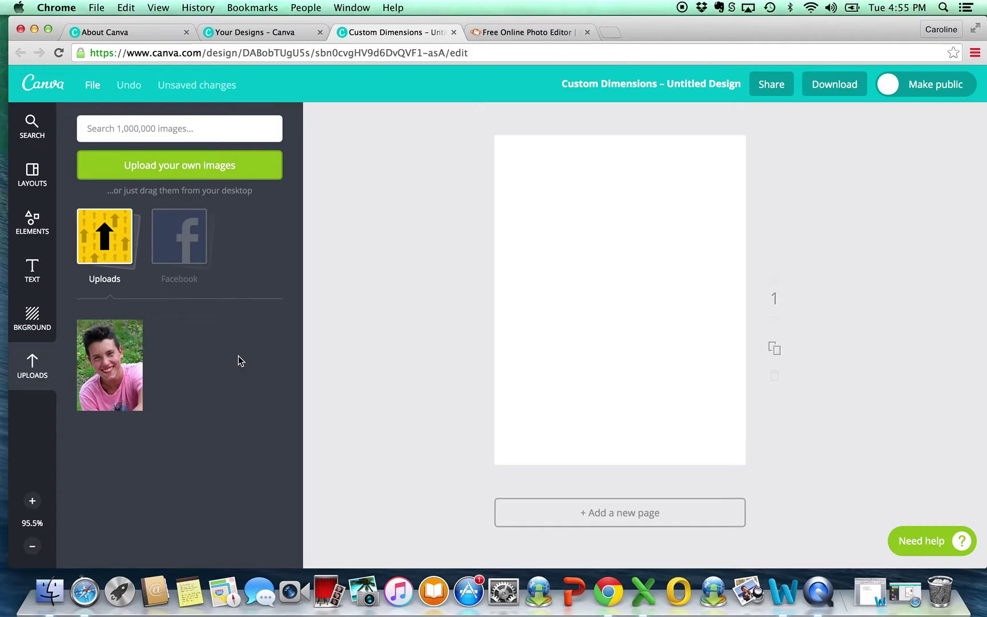
# Step: Upload Wolf--2400px.png and curlyleafframe-2400px.png as well
pyautogui.click(166, 174)
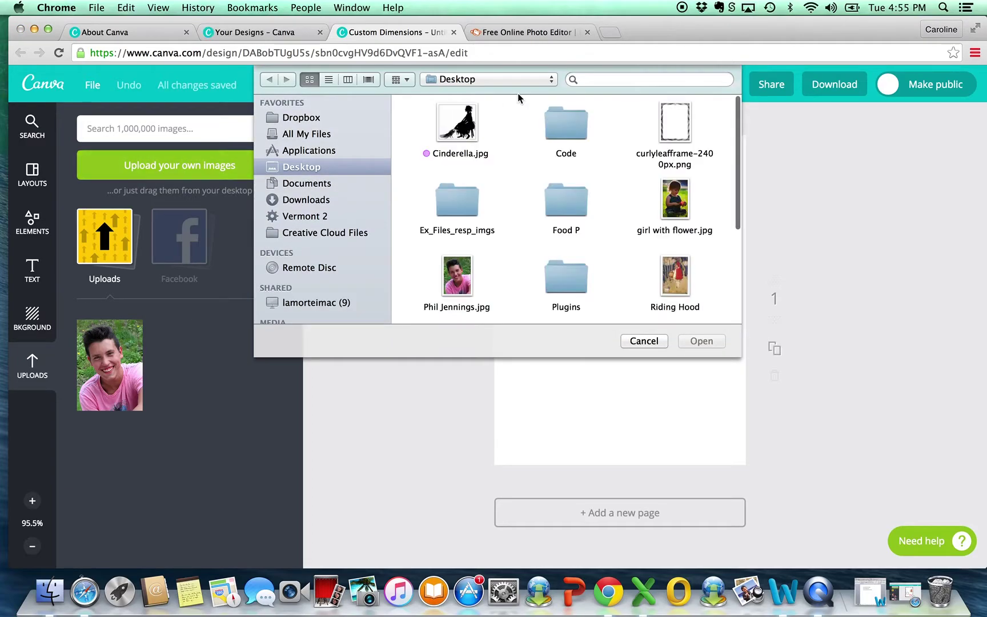
pyautogui.scroll(-5, 570, 183)
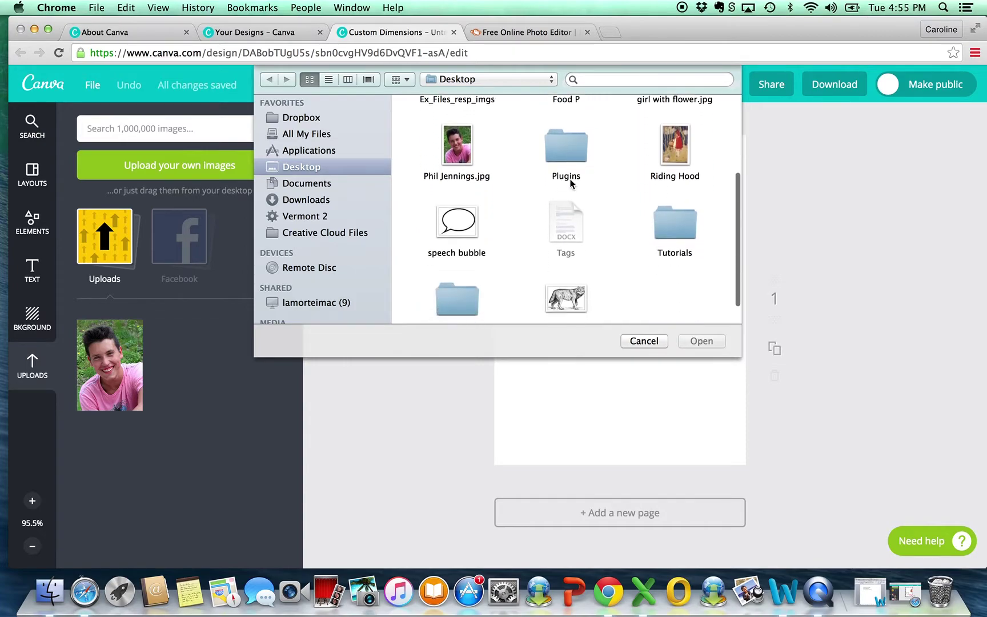
pyautogui.click(566, 271)
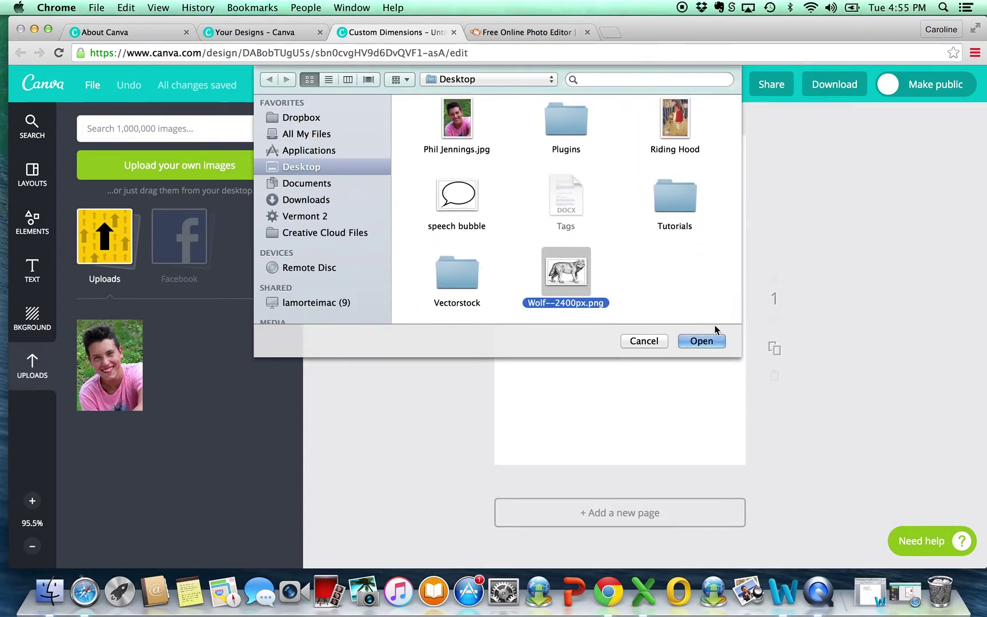
pyautogui.click(702, 341)
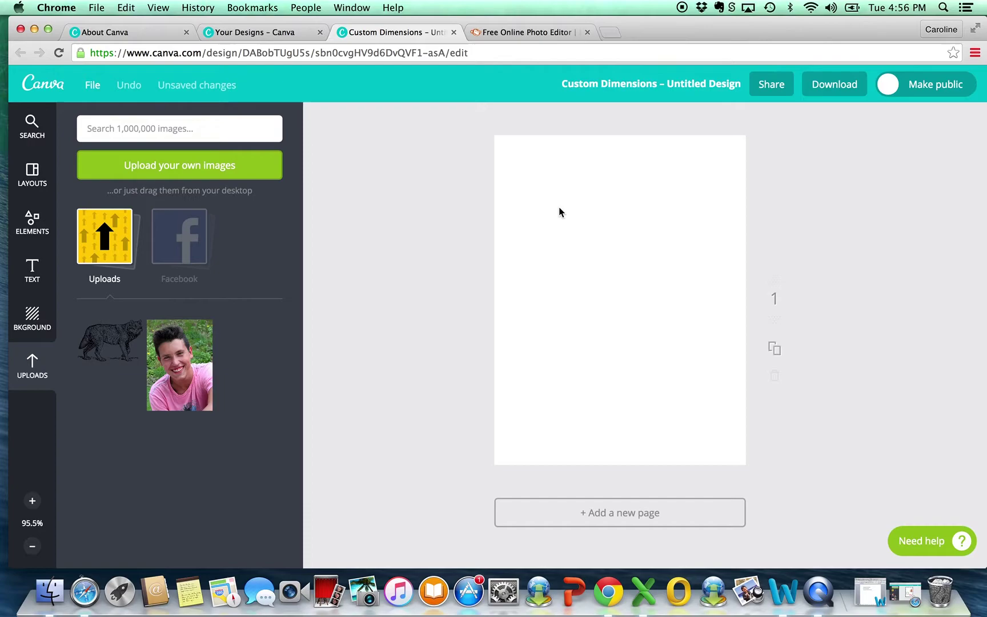
pyautogui.click(164, 165)
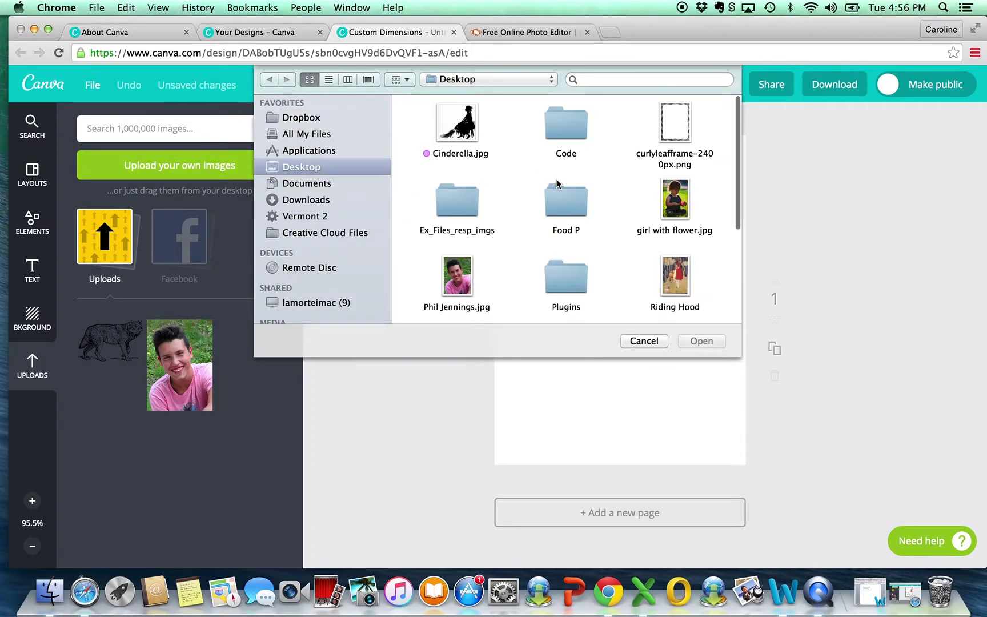
pyautogui.click(677, 143)
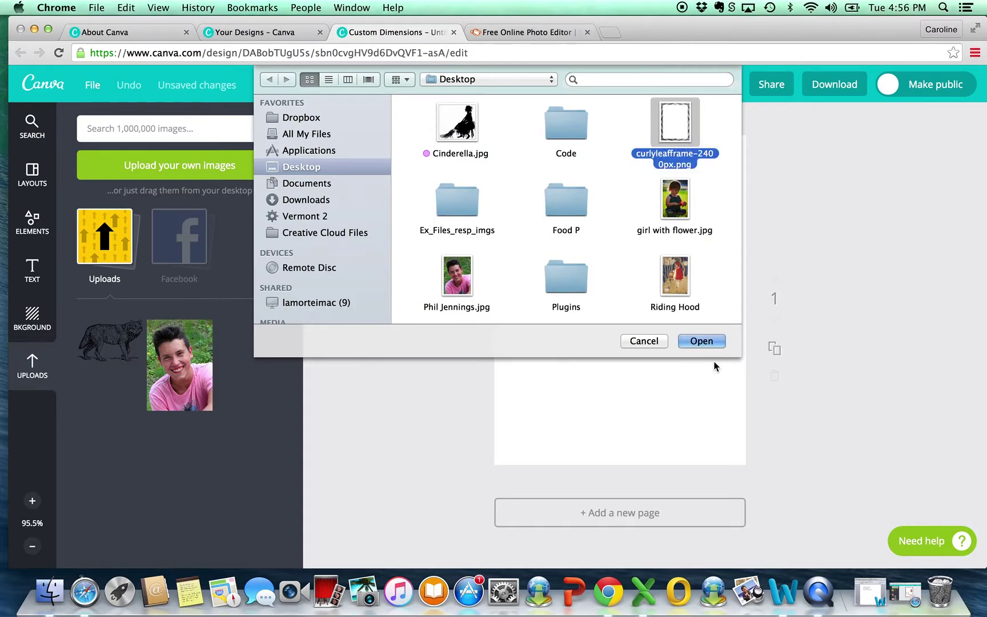
pyautogui.click(702, 341)
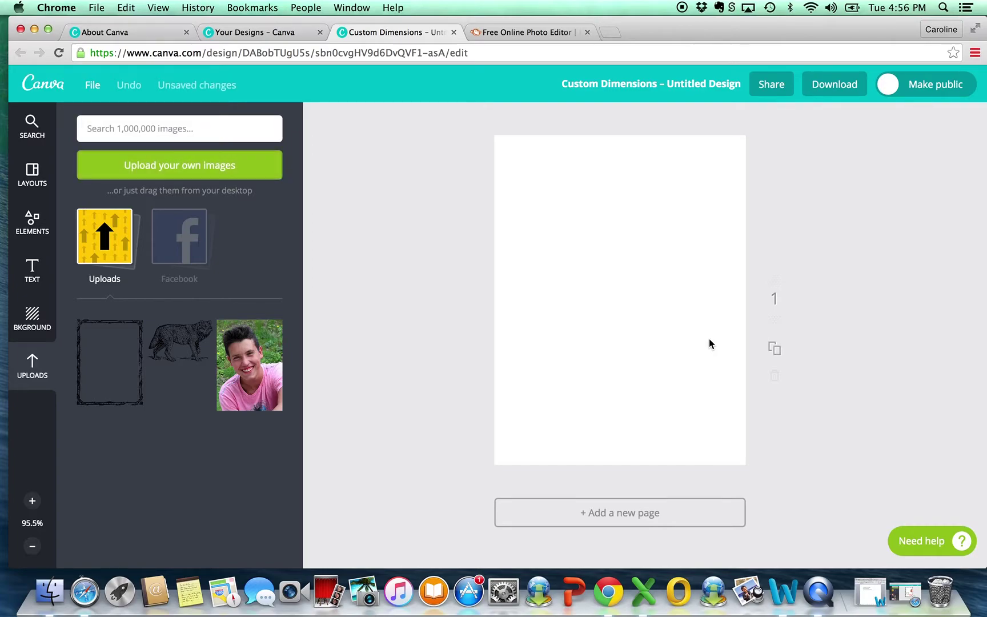
# Step: Add the curly leaf frame and stretch its corners to cover the full 4 × 5.25 inch page
pyautogui.click(101, 326)
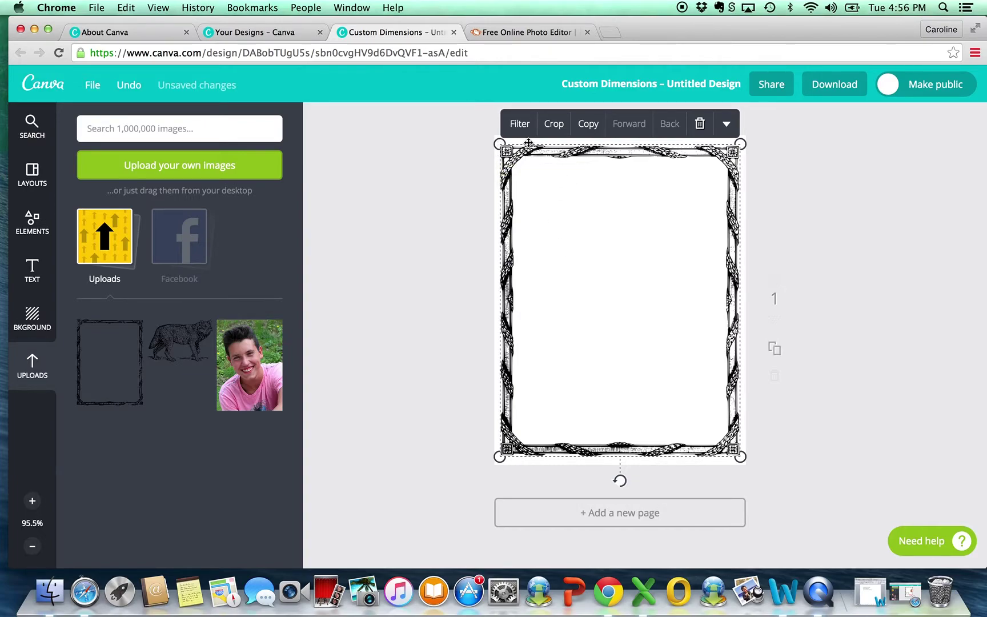
pyautogui.moveTo(501, 145); pyautogui.dragTo(497, 138)
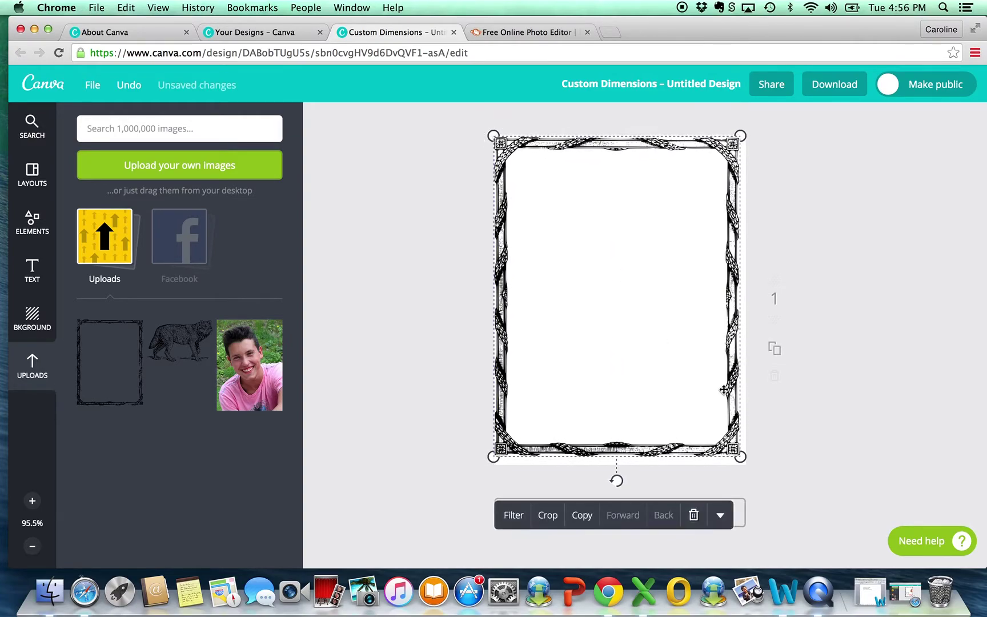
pyautogui.moveTo(746, 456)
pyautogui.mouseDown()
pyautogui.moveTo(754, 464)
pyautogui.moveTo(741, 456)
pyautogui.mouseUp()
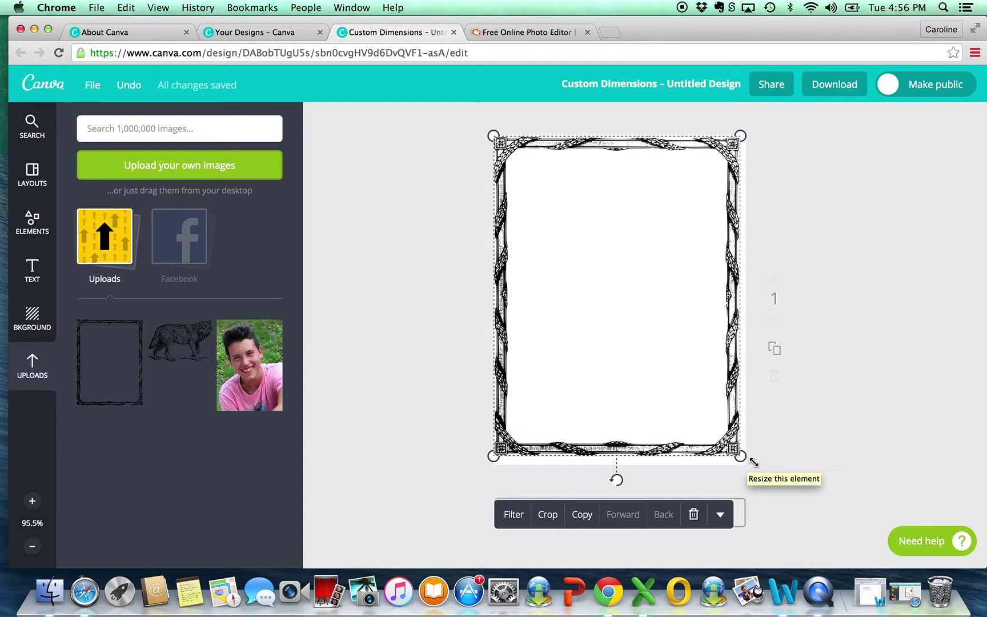
pyautogui.moveTo(742, 456)
pyautogui.mouseDown()
pyautogui.moveTo(668, 394)
pyautogui.moveTo(648, 455)
pyautogui.moveTo(714, 393)
pyautogui.moveTo(789, 399)
pyautogui.moveTo(789, 370)
pyautogui.moveTo(806, 460)
pyautogui.moveTo(729, 463)
pyautogui.moveTo(748, 471)
pyautogui.moveTo(748, 463)
pyautogui.mouseUp()
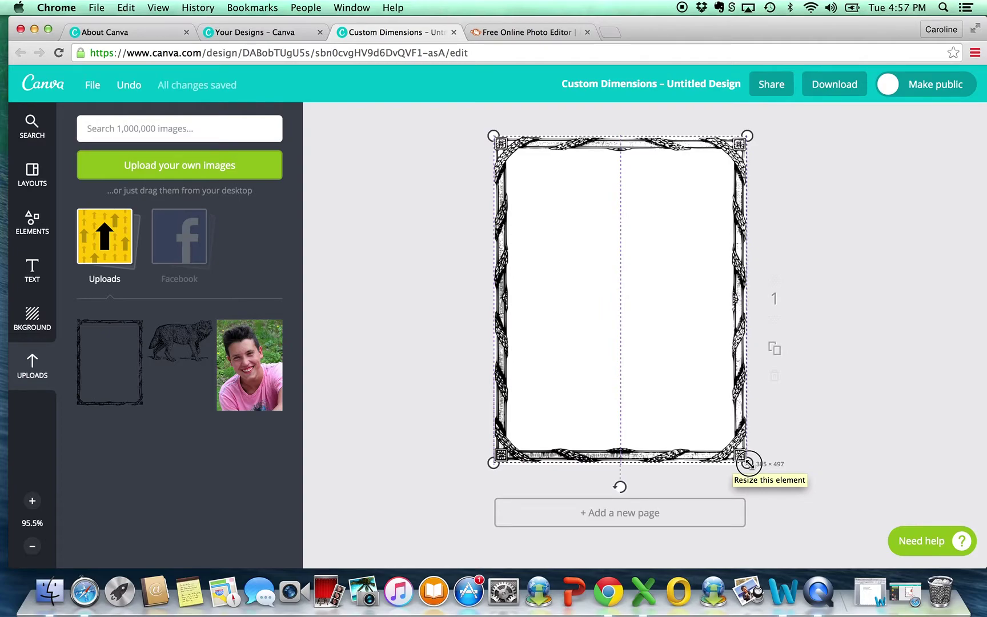
pyautogui.moveTo(748, 463); pyautogui.dragTo(749, 467)
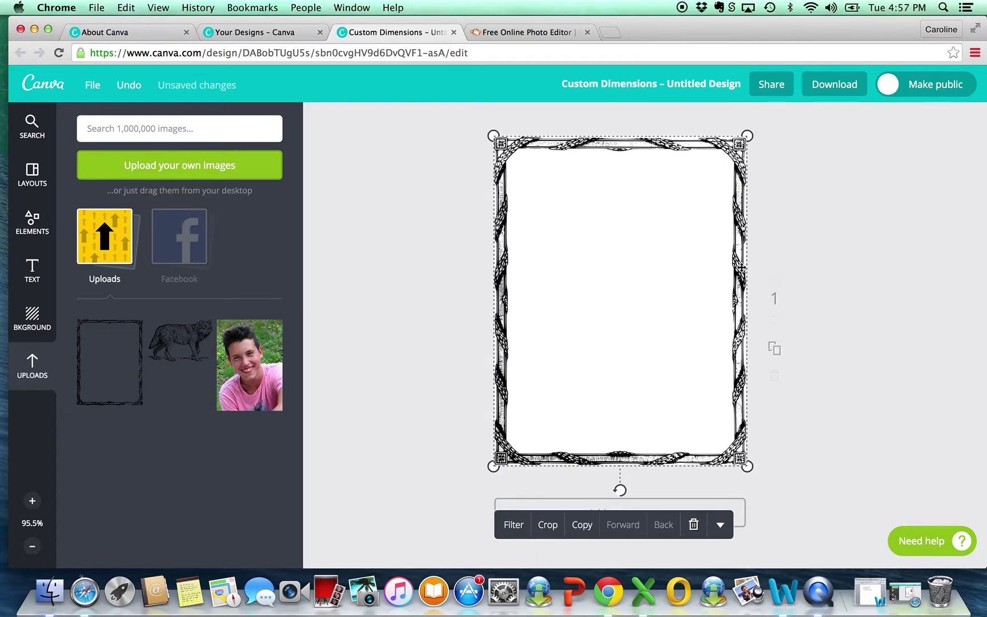
# Step: Align the leaf frame with the page edges, then zoom out from 200% to 100%
pyautogui.scroll(10, 741, 267)
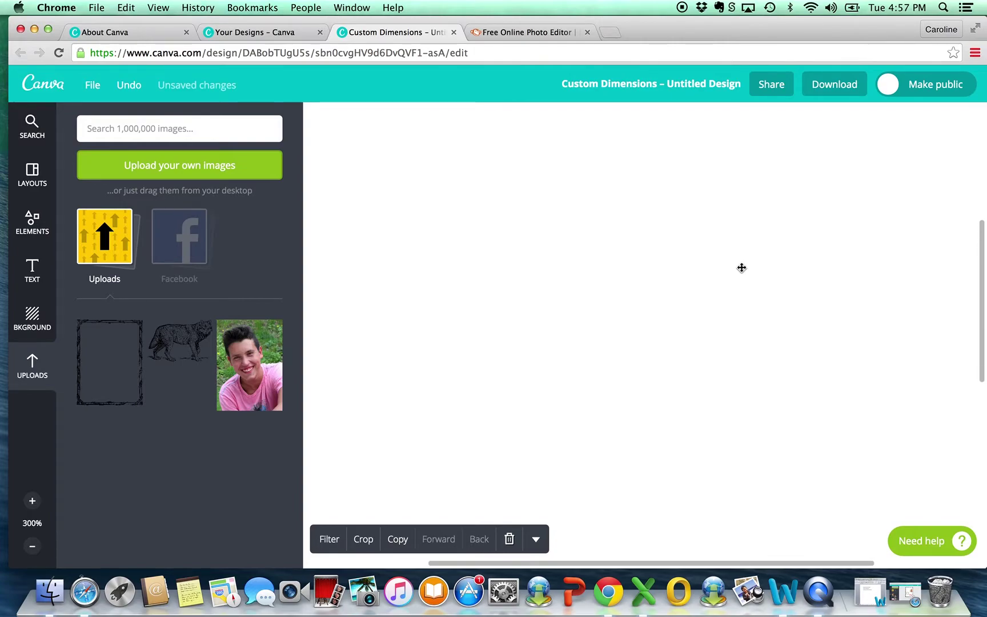
pyautogui.scroll(-5, 741, 268)
pyautogui.moveTo(466, 247); pyautogui.dragTo(464, 330)
pyautogui.moveTo(339, 227)
pyautogui.mouseDown()
pyautogui.moveTo(383, 318)
pyautogui.moveTo(341, 238)
pyautogui.mouseUp()
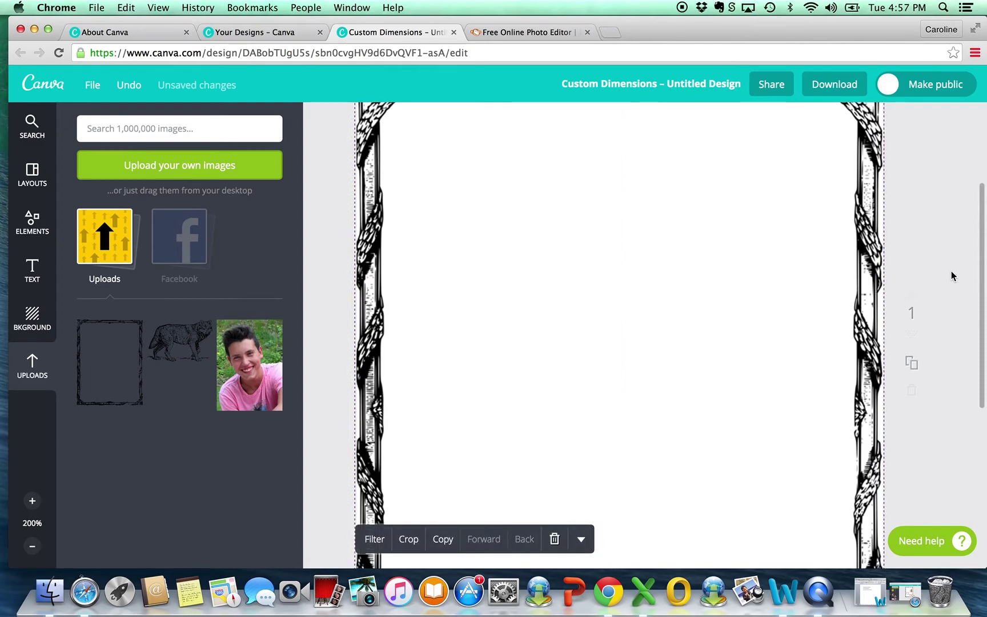
pyautogui.scroll(5, 951, 271)
pyautogui.moveTo(675, 252); pyautogui.dragTo(663, 153)
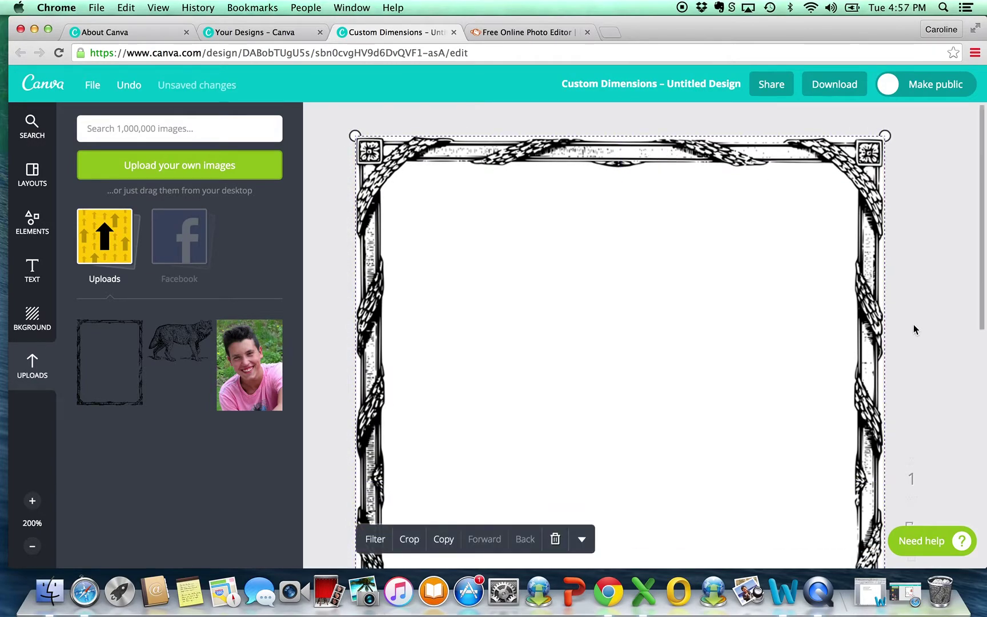
pyautogui.scroll(-5, 913, 324)
pyautogui.scroll(-2, 914, 325)
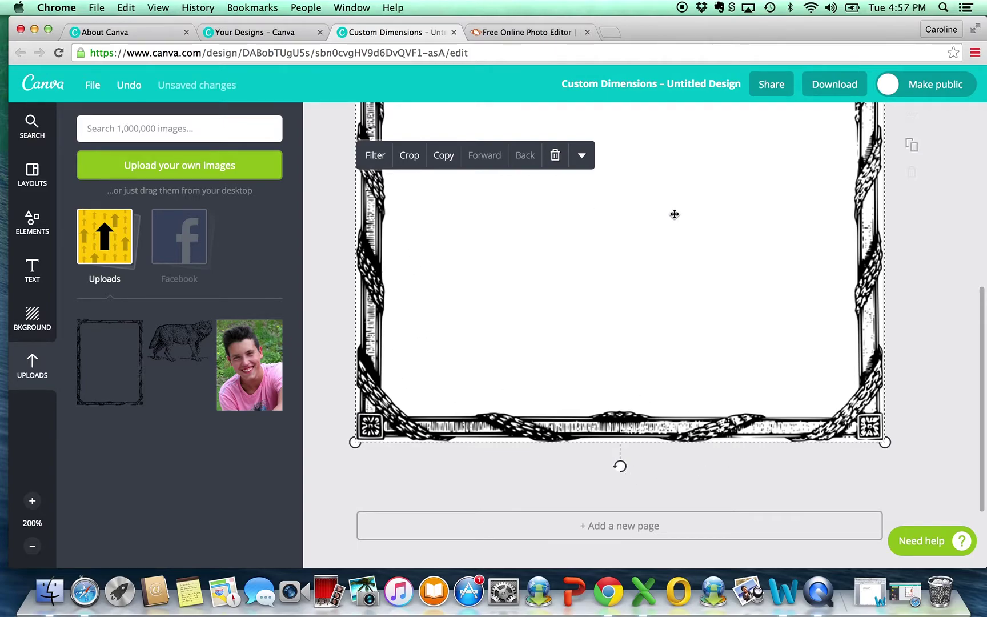
pyautogui.press('super+minus')
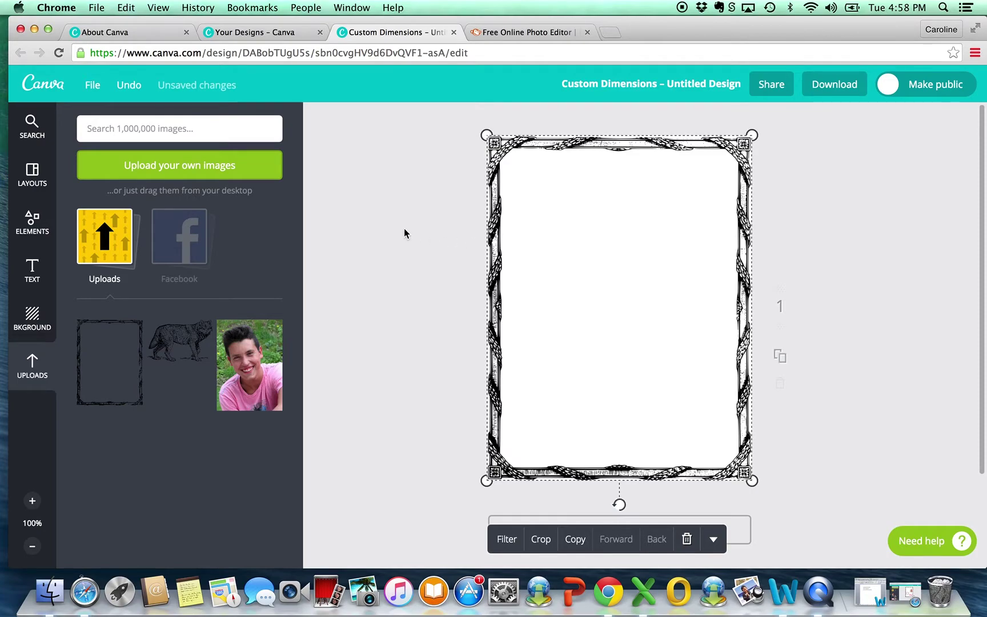
# Step: Place the portrait photo small near the upper right, then delete the leaf frame
pyautogui.moveTo(255, 362); pyautogui.dragTo(618, 146)
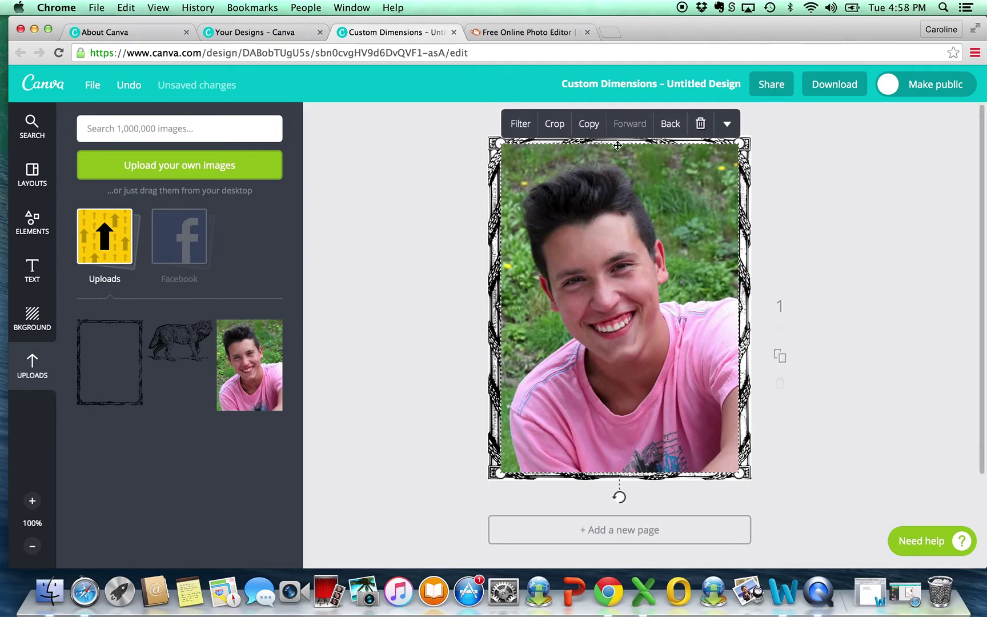
pyautogui.moveTo(500, 143); pyautogui.dragTo(665, 317)
pyautogui.moveTo(692, 386); pyautogui.dragTo(674, 253)
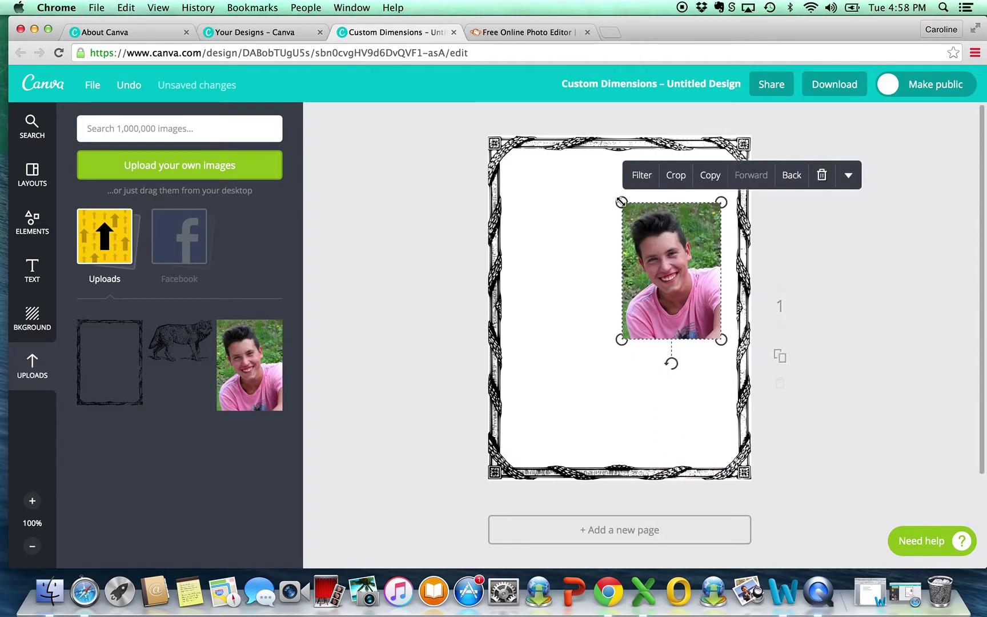
pyautogui.moveTo(621, 201); pyautogui.dragTo(672, 208)
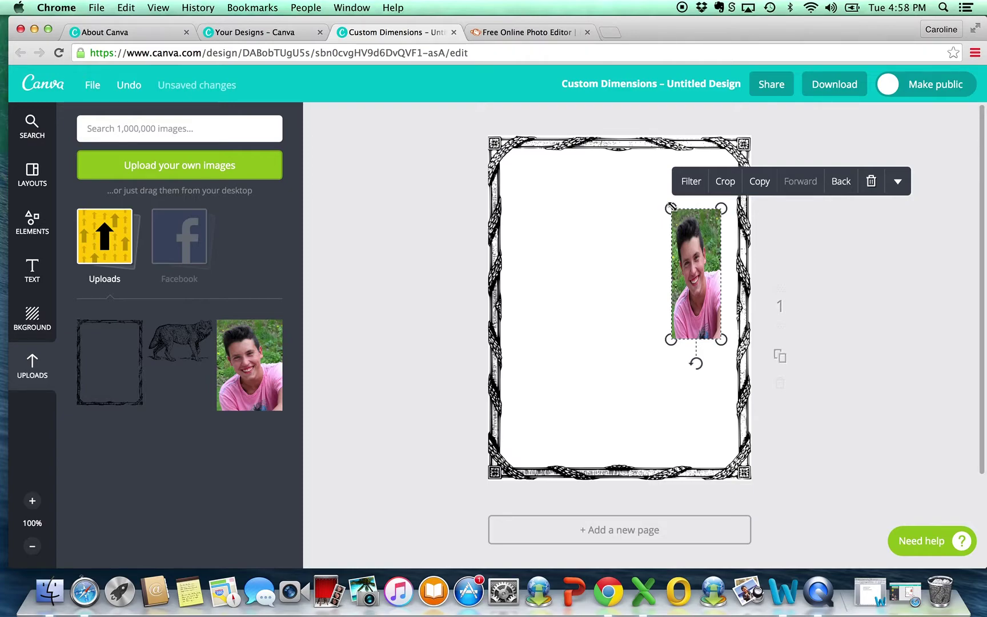
pyautogui.click(130, 85)
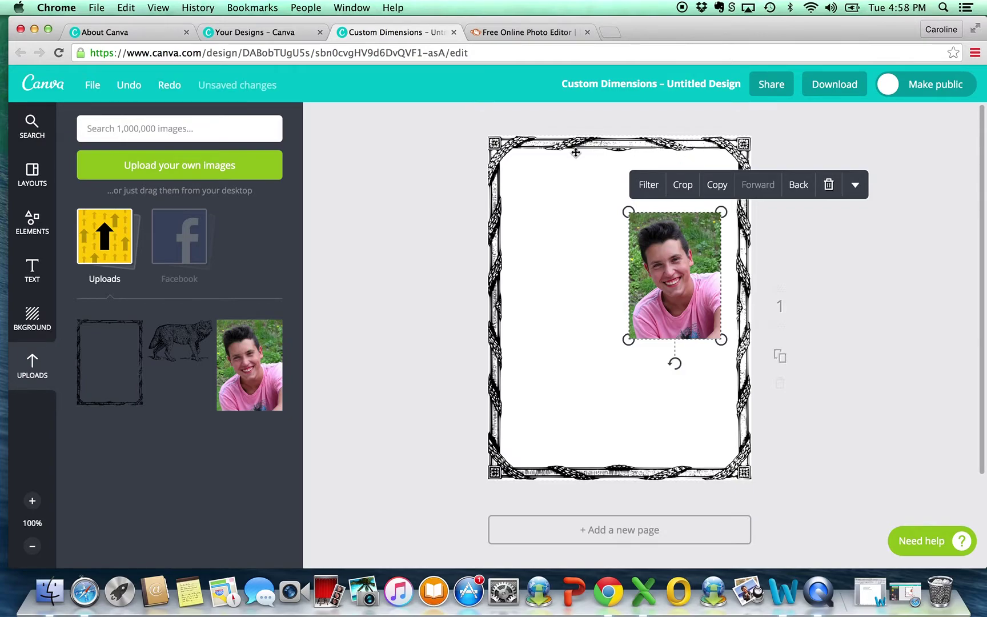
pyautogui.click(549, 148)
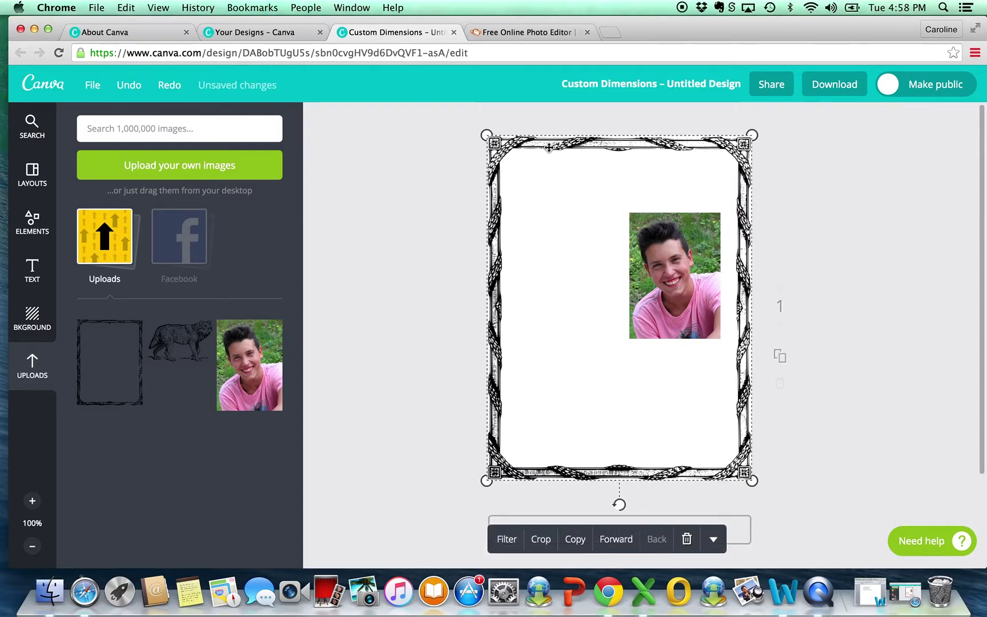
pyautogui.press('Delete')
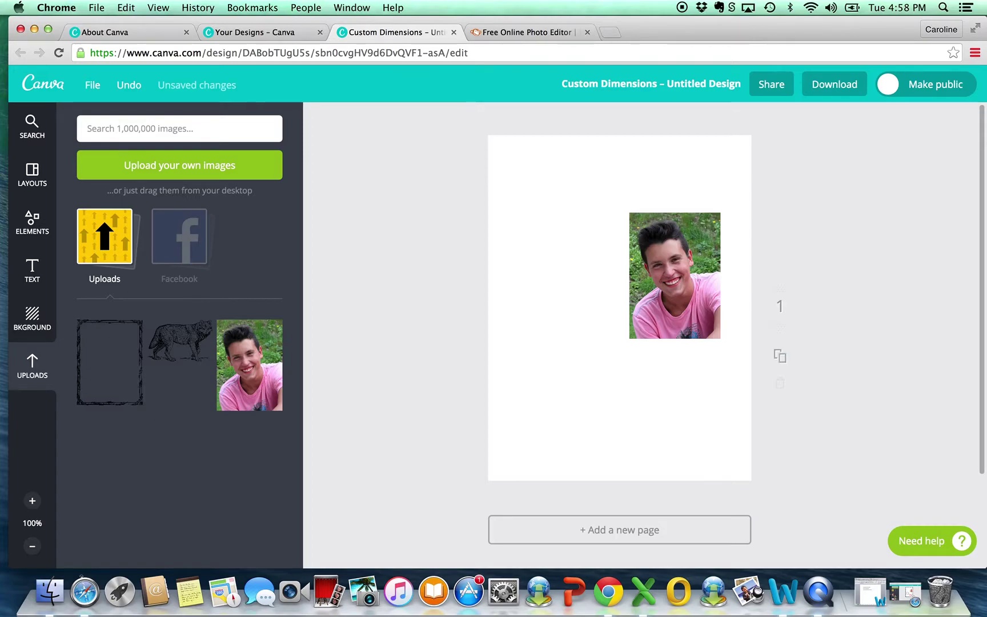
# Step: Browse the Illustrations category in the Elements library
pyautogui.click(32, 226)
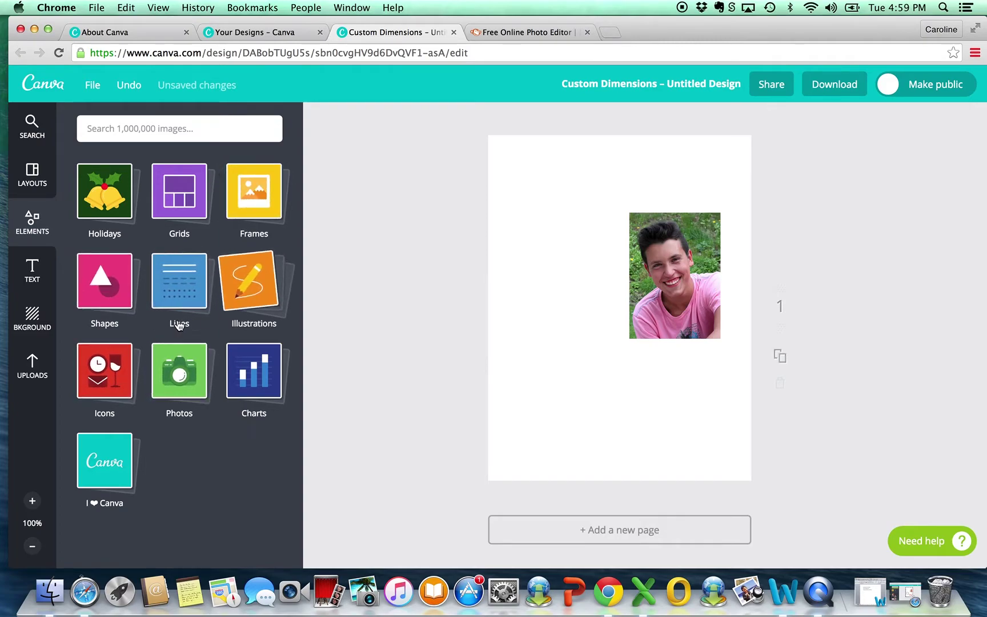
pyautogui.click(254, 295)
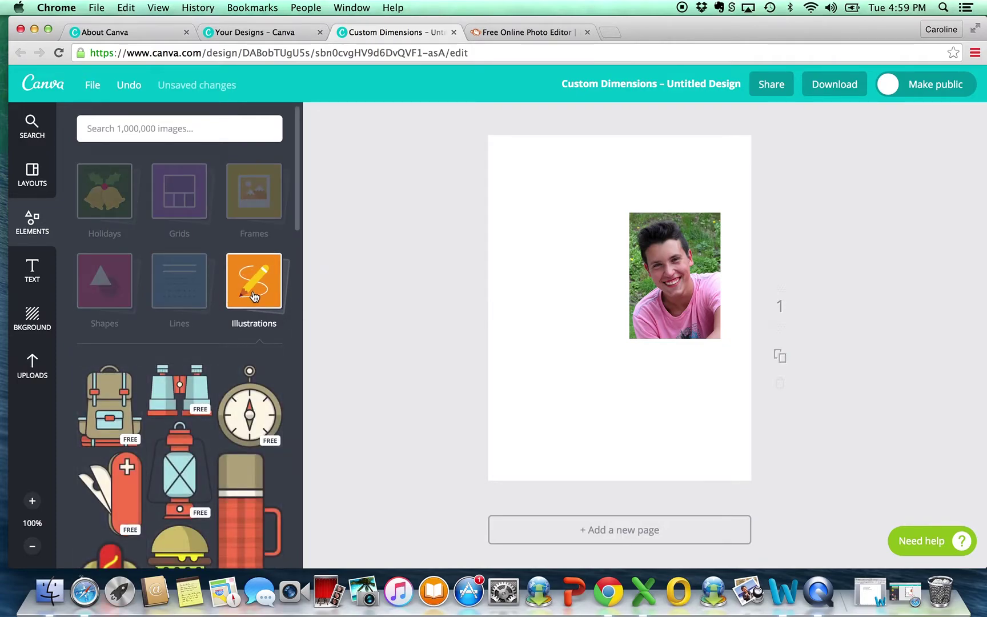
pyautogui.scroll(-10, 255, 348)
pyautogui.scroll(-10, 256, 354)
pyautogui.scroll(-10, 256, 354)
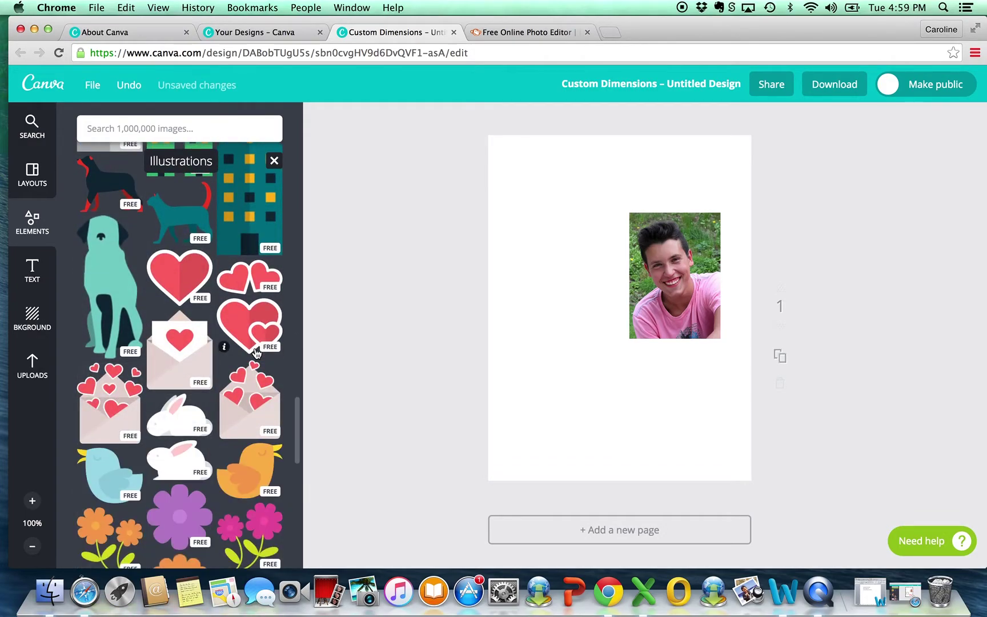
pyautogui.scroll(-10, 257, 354)
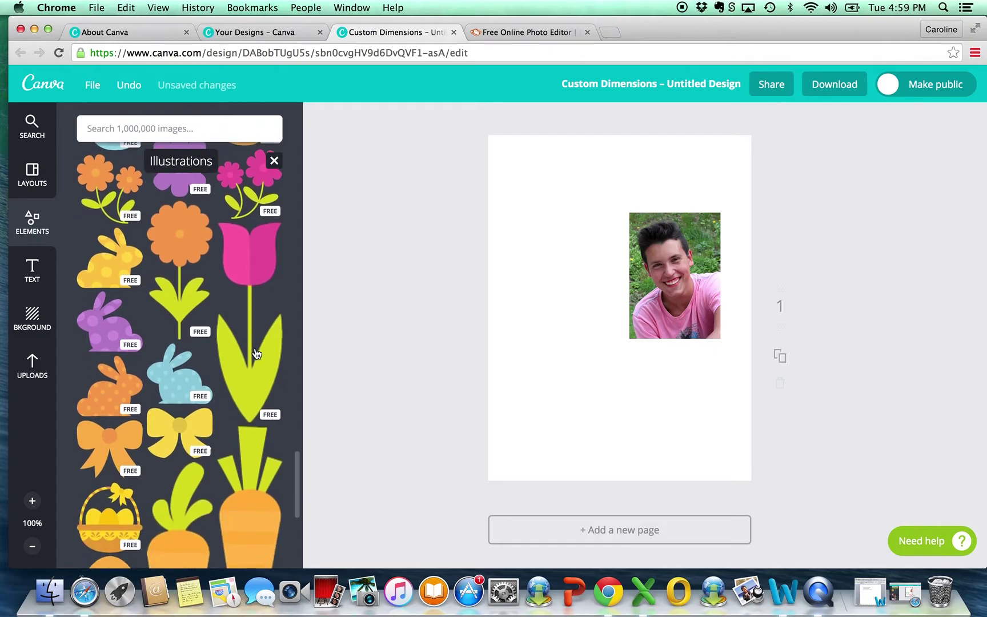
pyautogui.scroll(20, 256, 354)
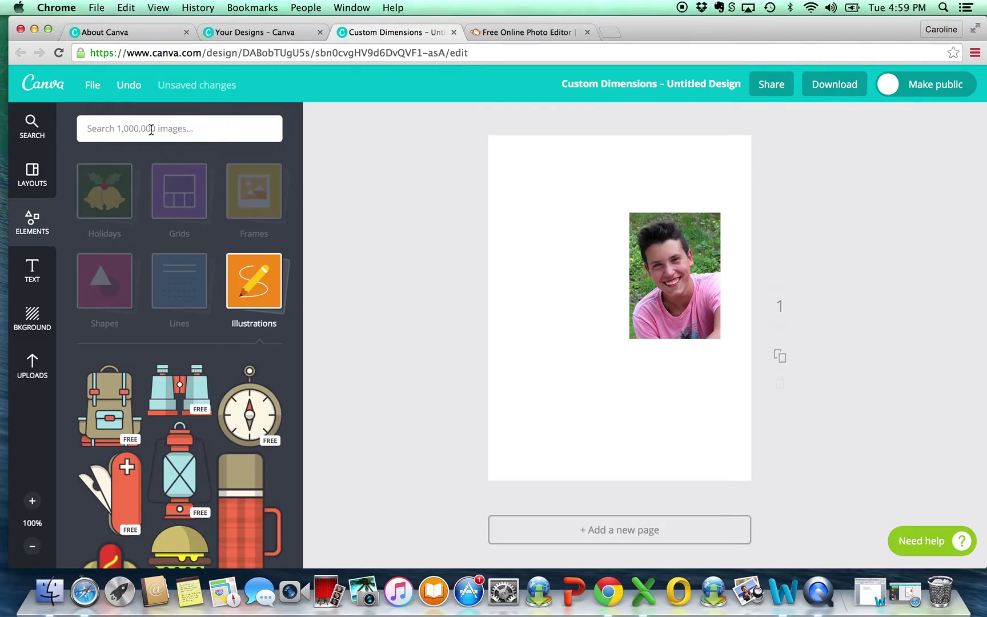
# Step: Search images for 'wolf', add the first result, then delete it again
pyautogui.click(151, 129)
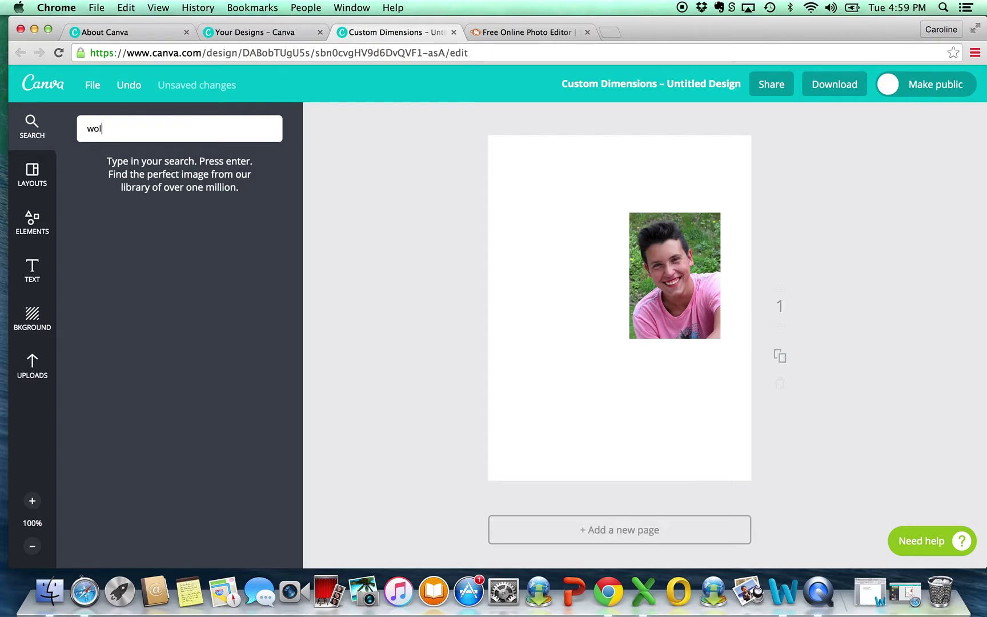
pyautogui.press('Return')
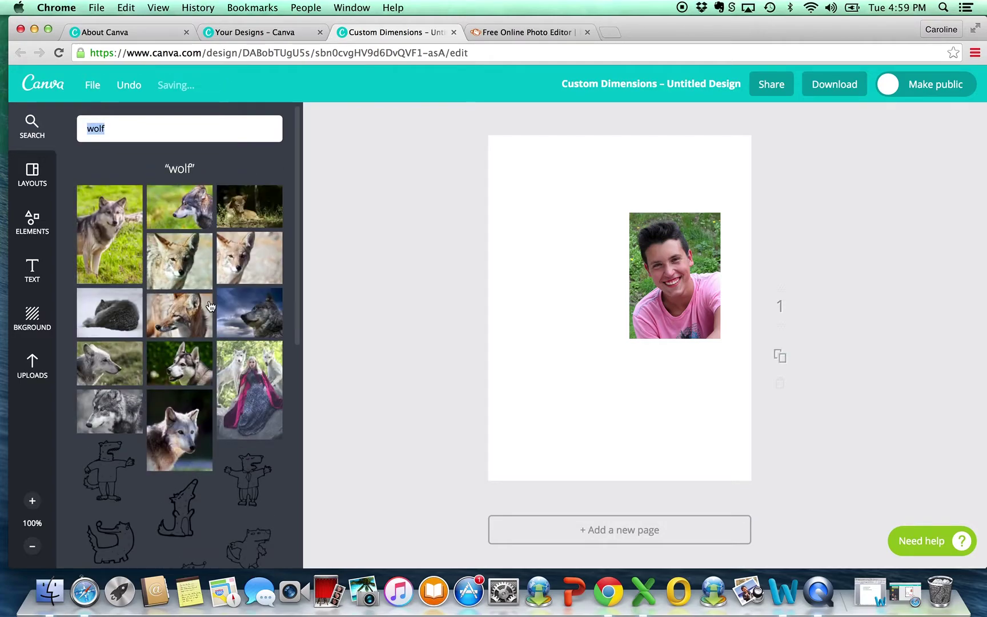
pyautogui.scroll(-5, 223, 329)
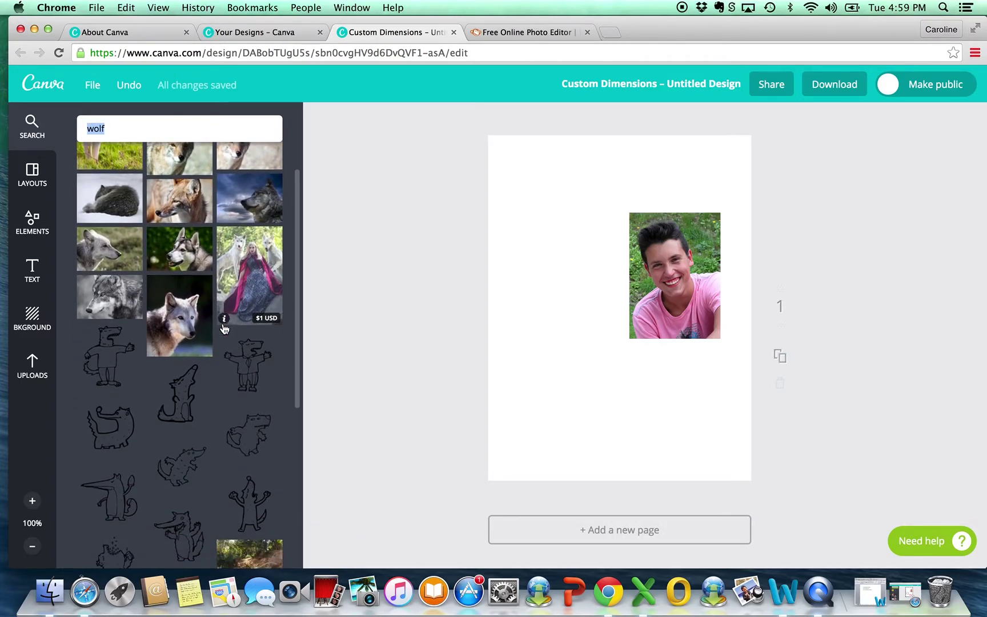
pyautogui.scroll(-9, 224, 329)
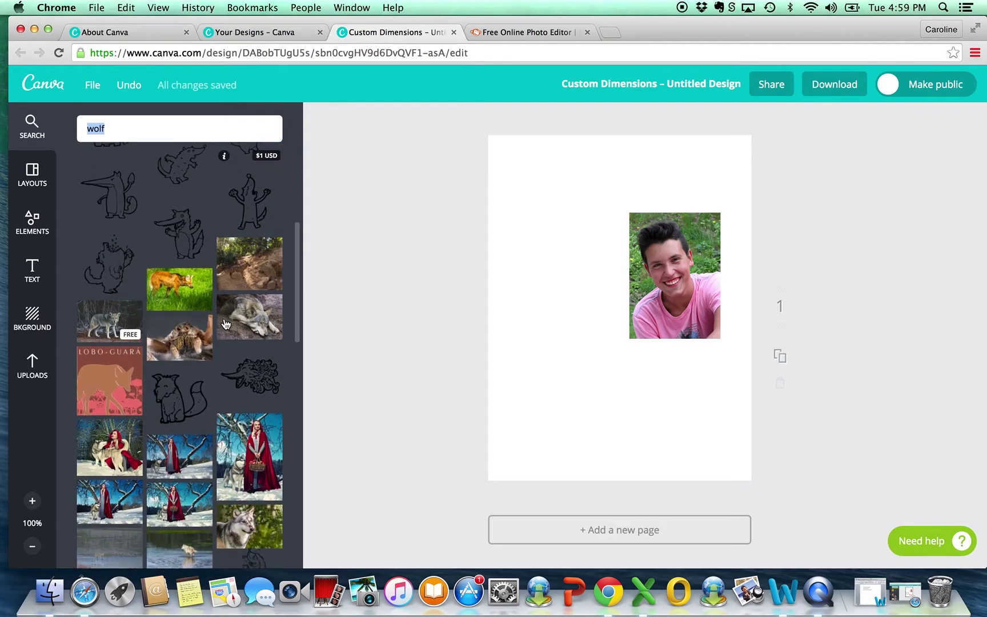
pyautogui.scroll(-7, 224, 324)
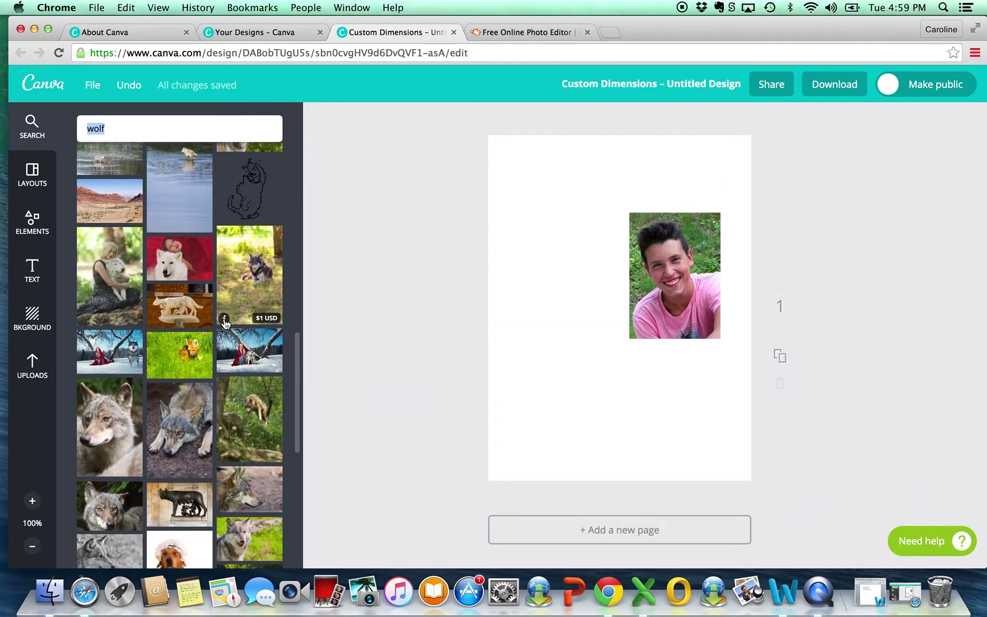
pyautogui.scroll(-7, 225, 324)
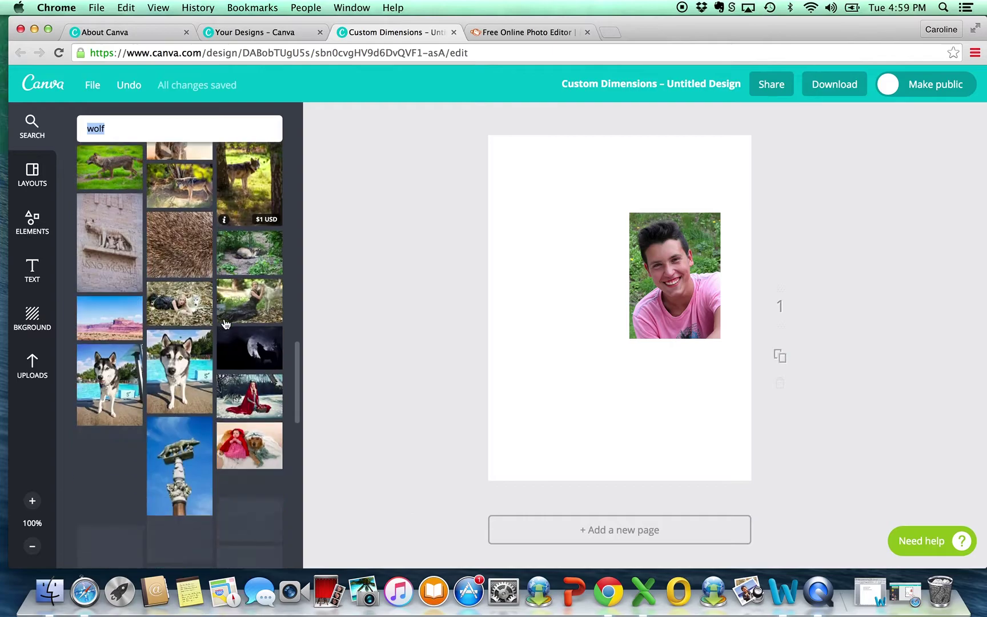
pyautogui.scroll(20, 225, 324)
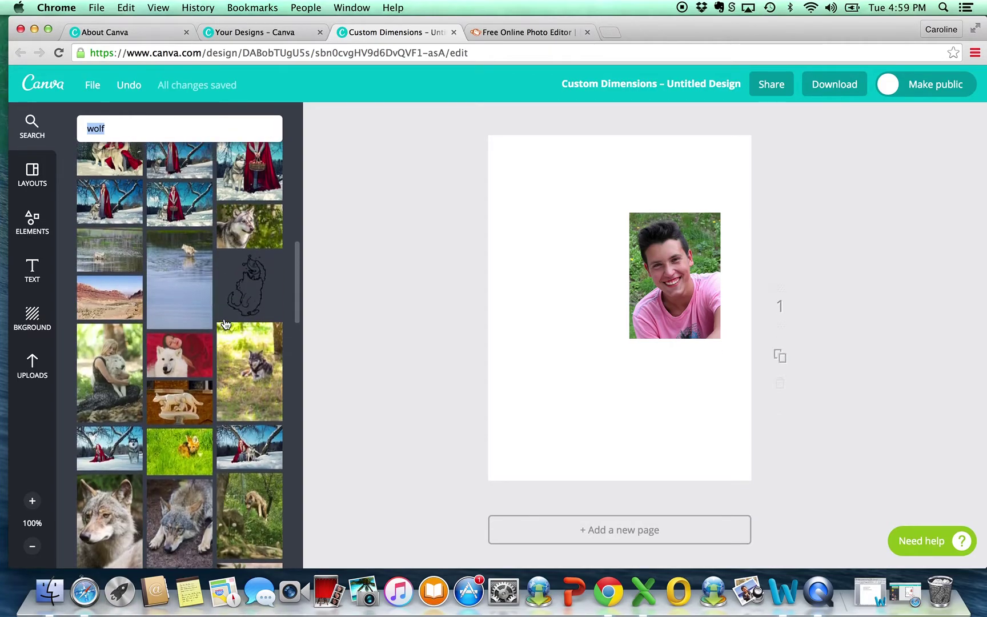
pyautogui.scroll(5, 225, 324)
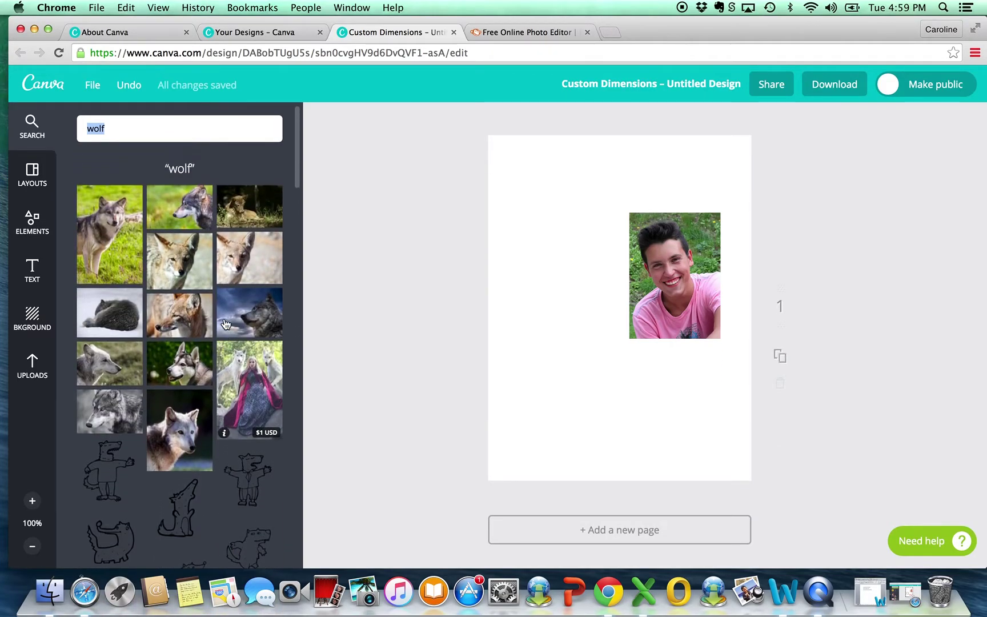
pyautogui.click(122, 232)
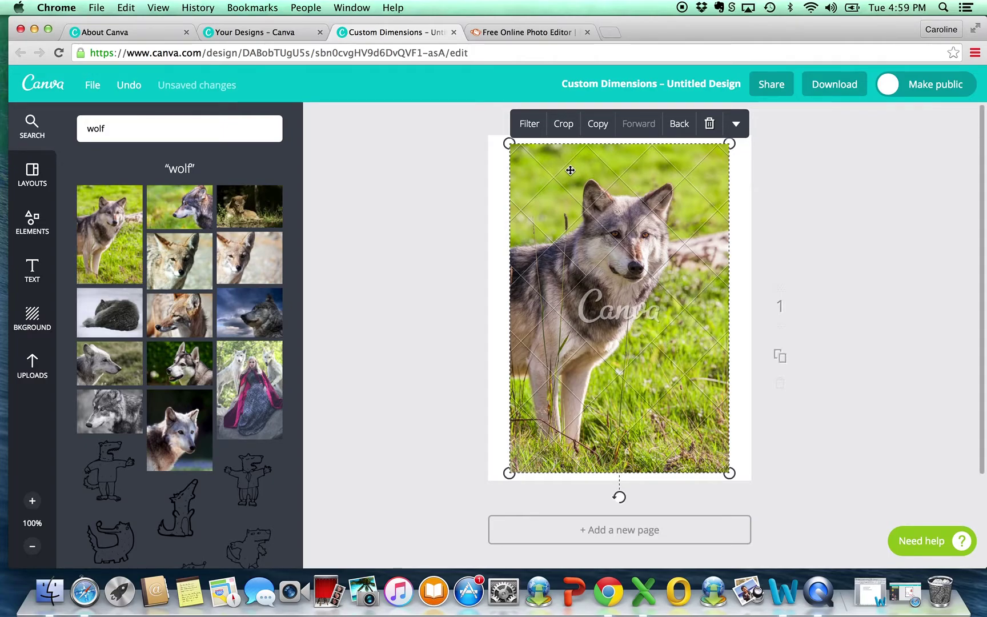
pyautogui.press('Delete')
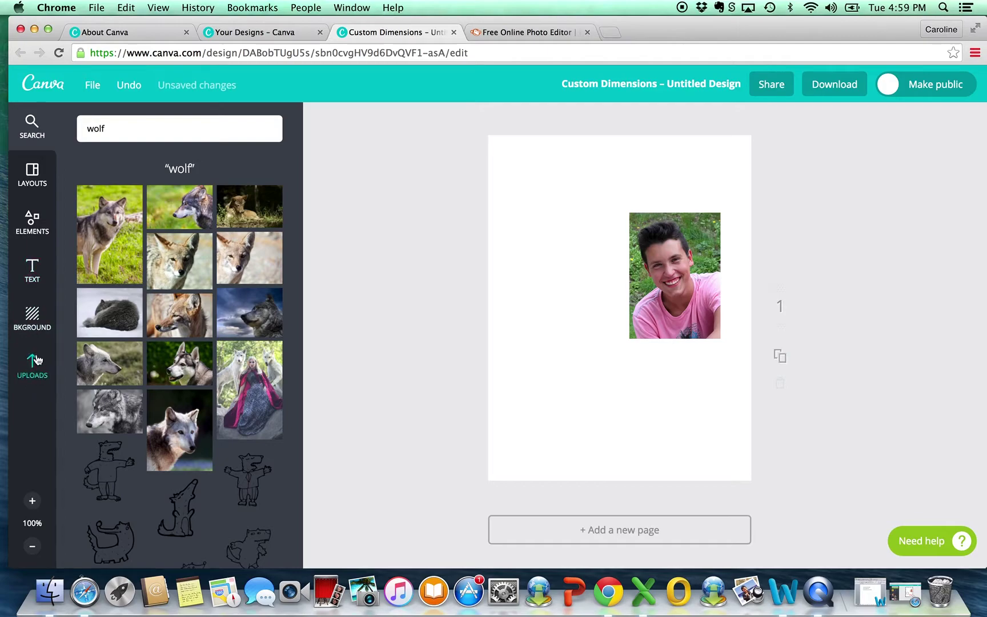
# Step: Add the uploaded wolf sketch, shrink it into the lower left, and nudge the photo upward
pyautogui.click(33, 373)
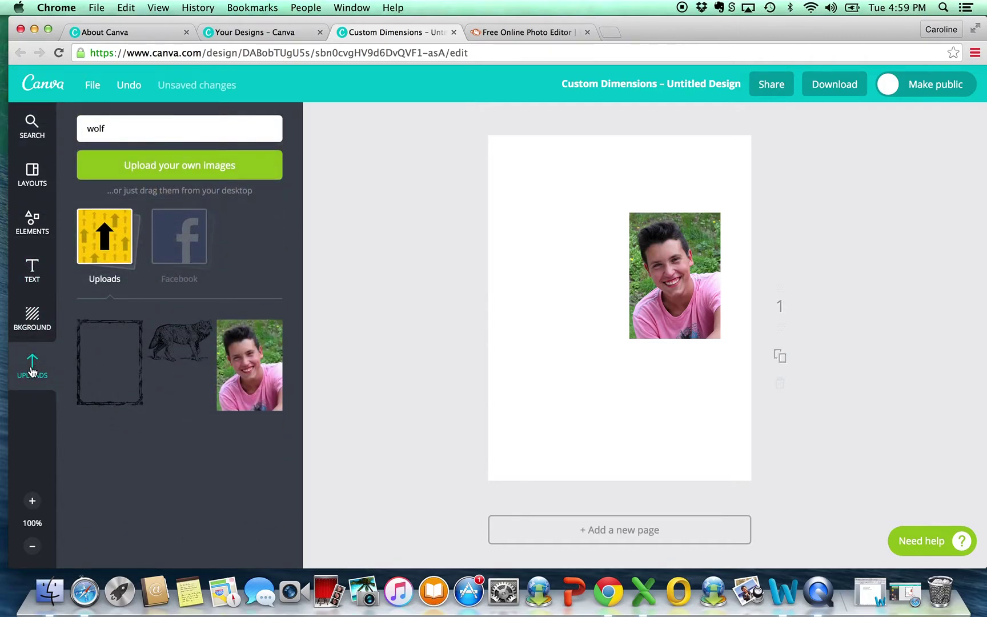
pyautogui.click(191, 332)
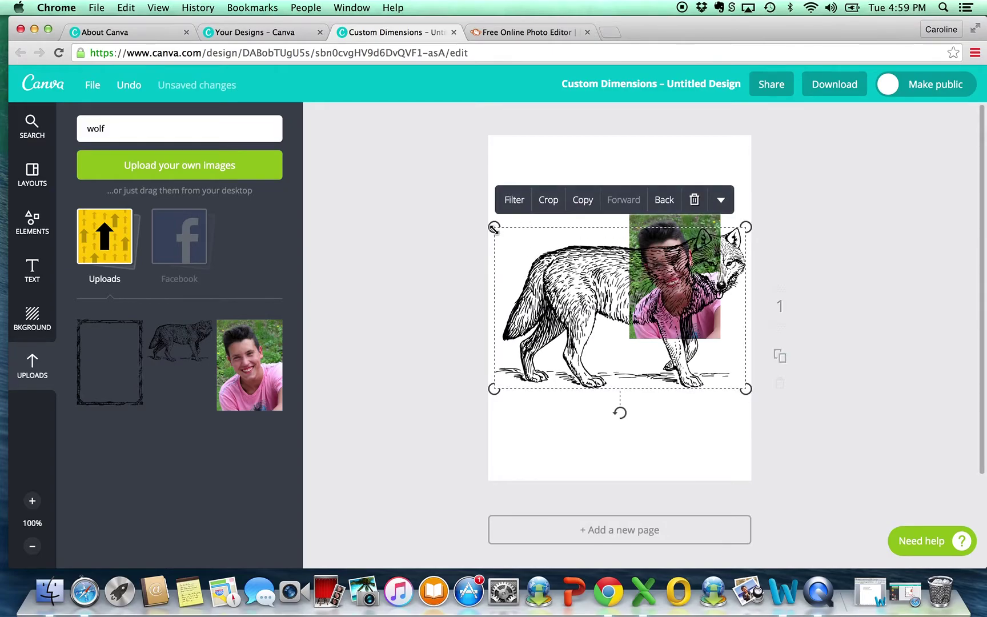
pyautogui.moveTo(495, 221); pyautogui.dragTo(602, 325)
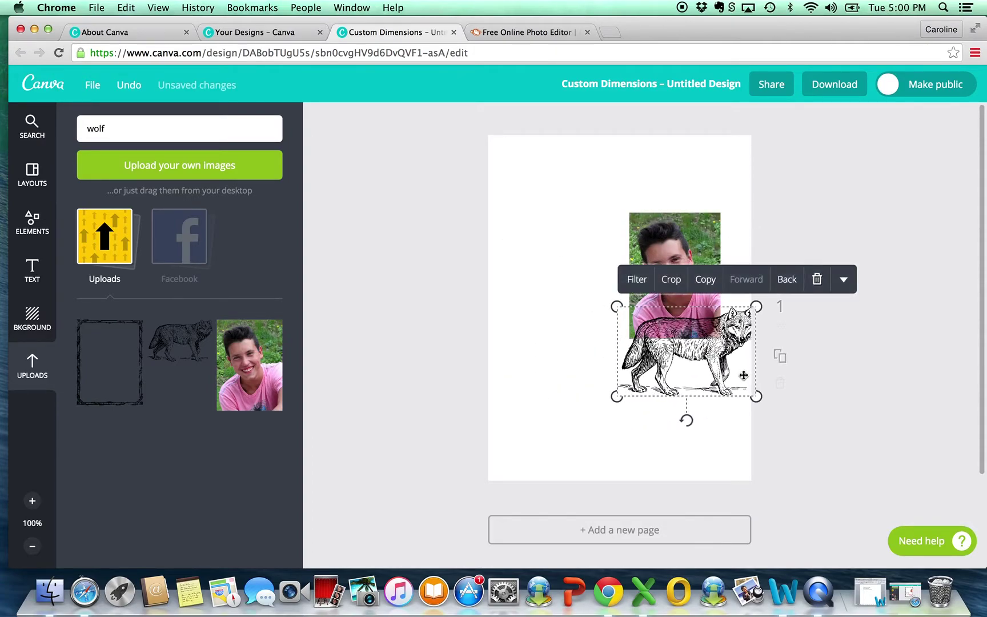
pyautogui.moveTo(703, 357); pyautogui.dragTo(605, 397)
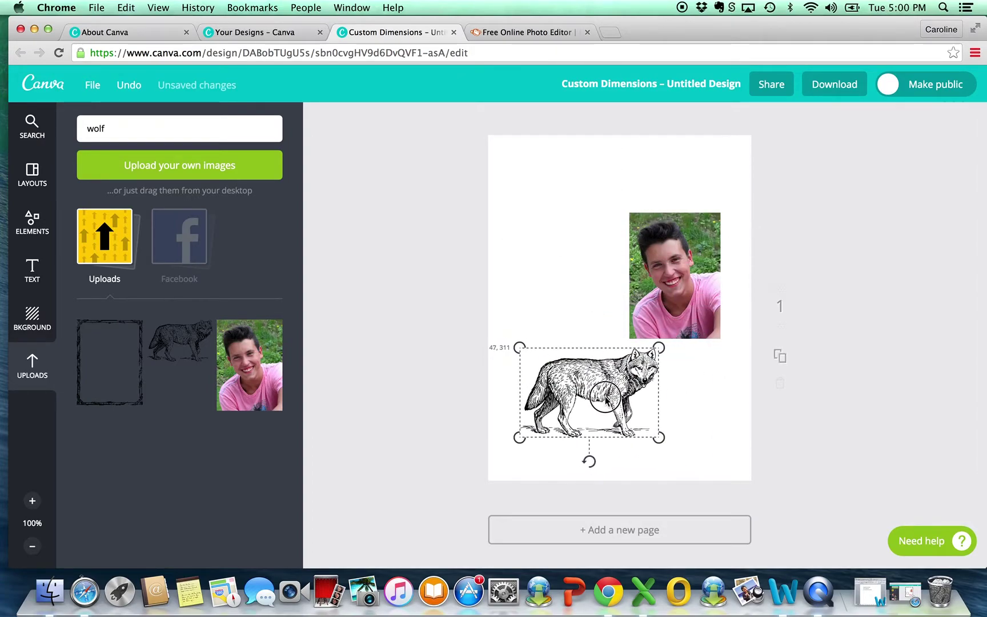
pyautogui.moveTo(674, 258); pyautogui.dragTo(657, 240)
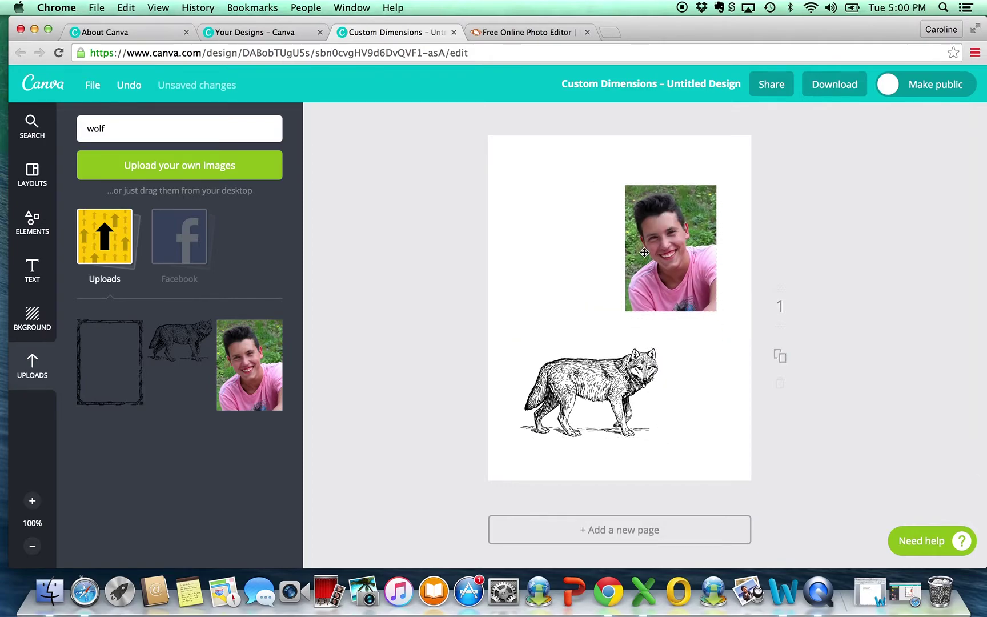
pyautogui.moveTo(604, 364); pyautogui.dragTo(604, 353)
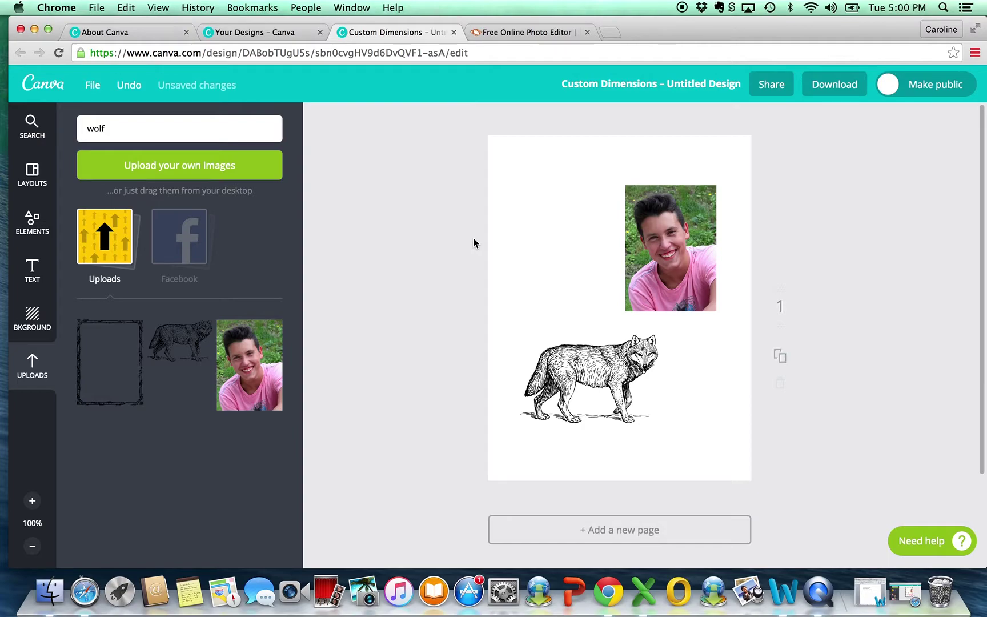
# Step: Add a circle from Shapes over the wolf sketch, color it red, and send it behind the wolf
pyautogui.click(32, 221)
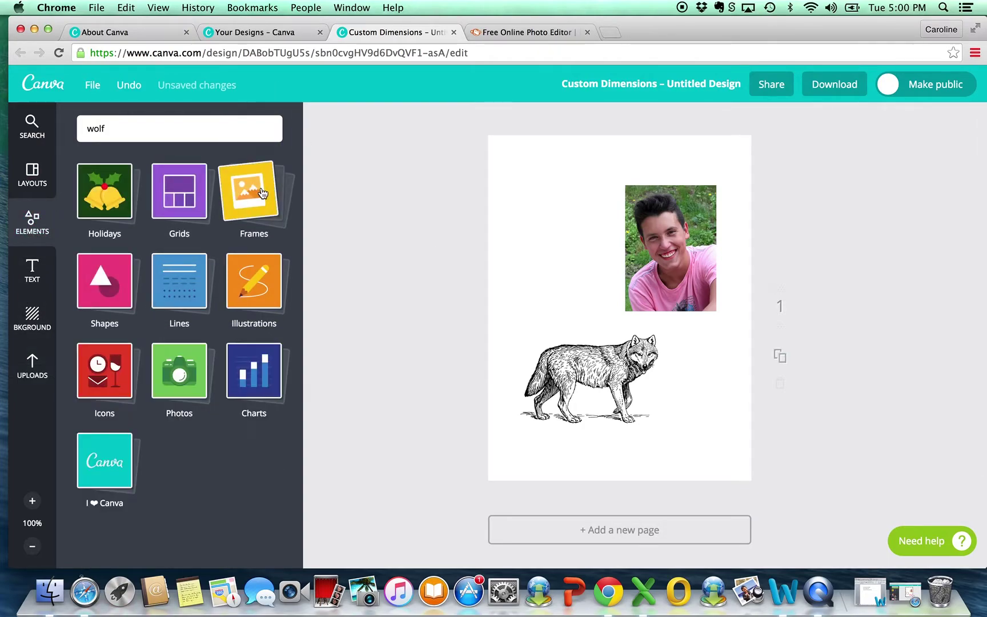
pyautogui.click(95, 282)
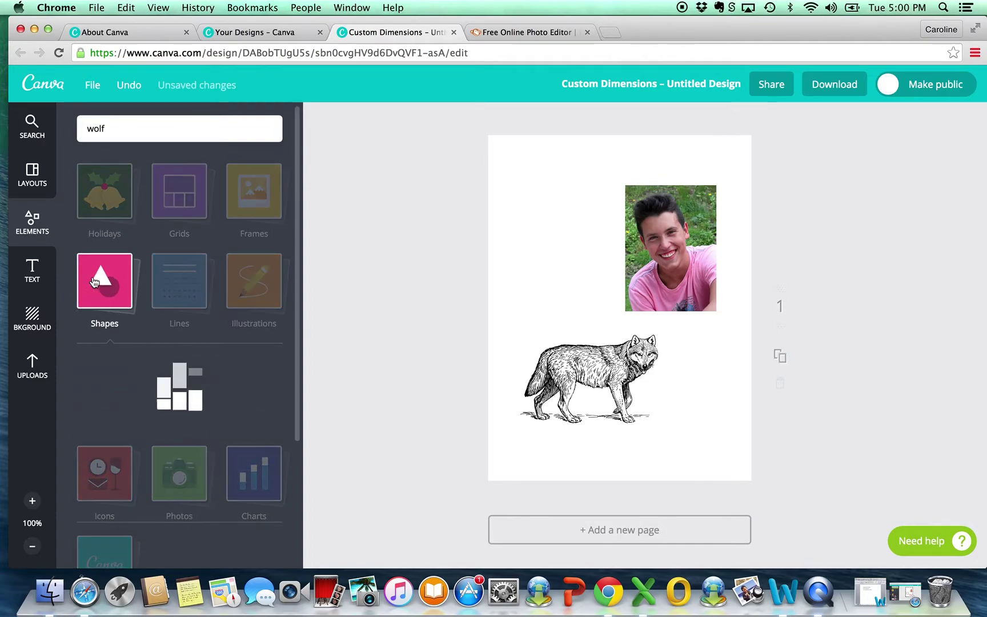
pyautogui.click(258, 392)
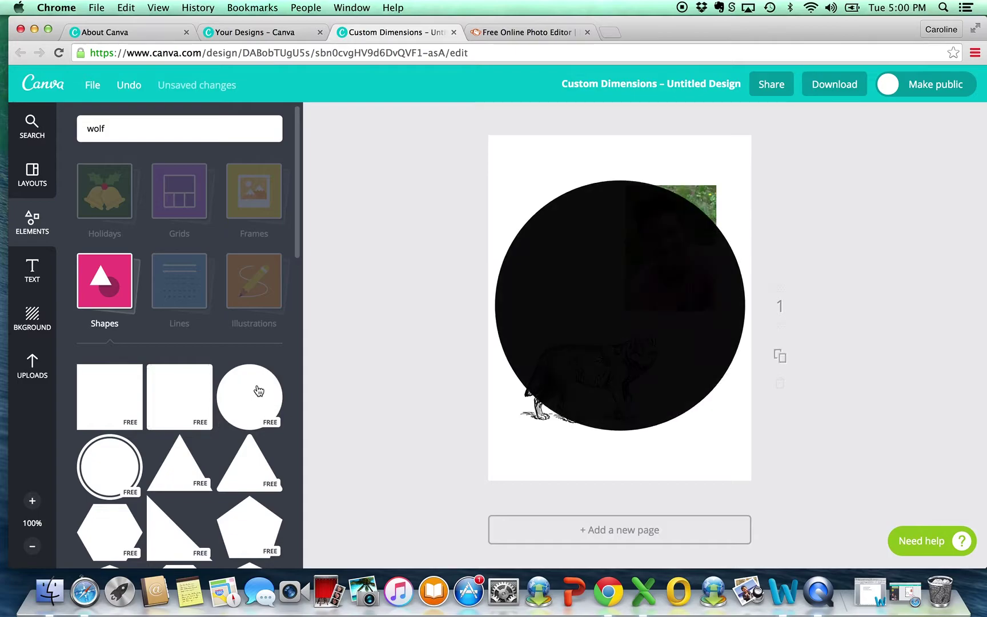
pyautogui.moveTo(496, 184); pyautogui.dragTo(550, 253)
pyautogui.moveTo(655, 313); pyautogui.dragTo(590, 348)
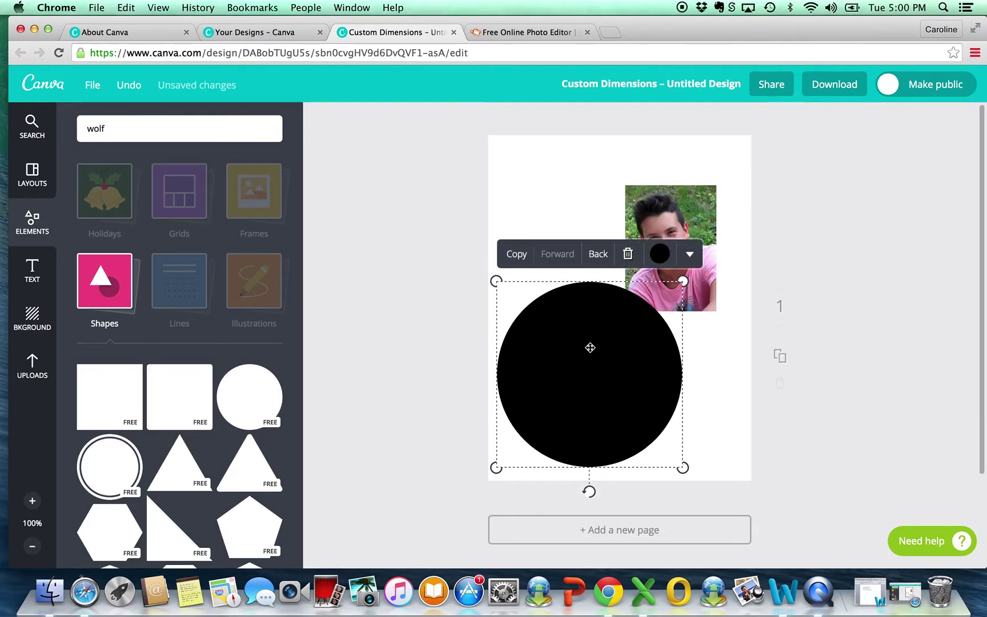
pyautogui.click(661, 254)
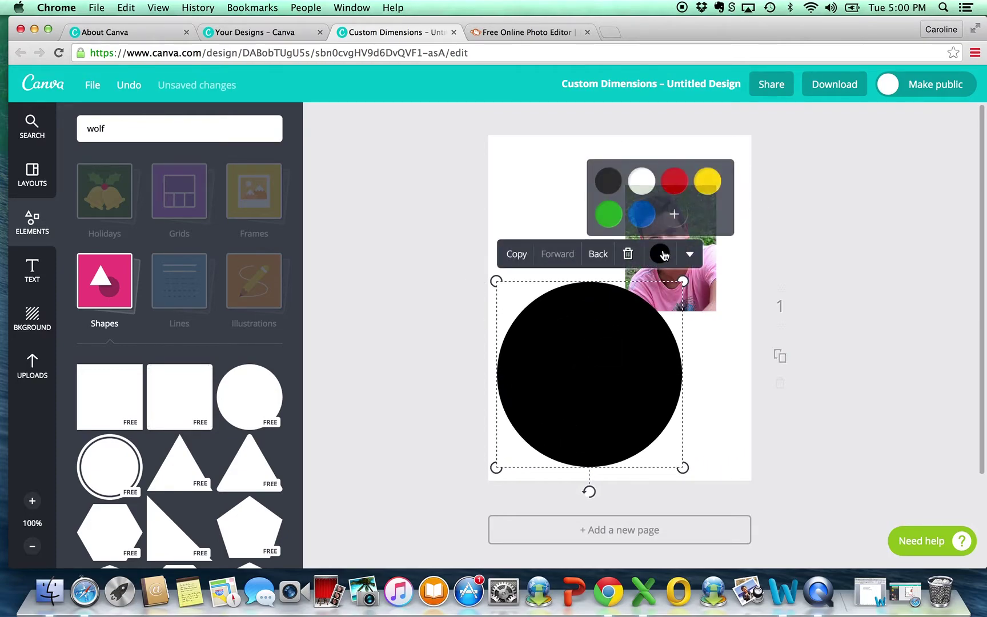
pyautogui.click(680, 183)
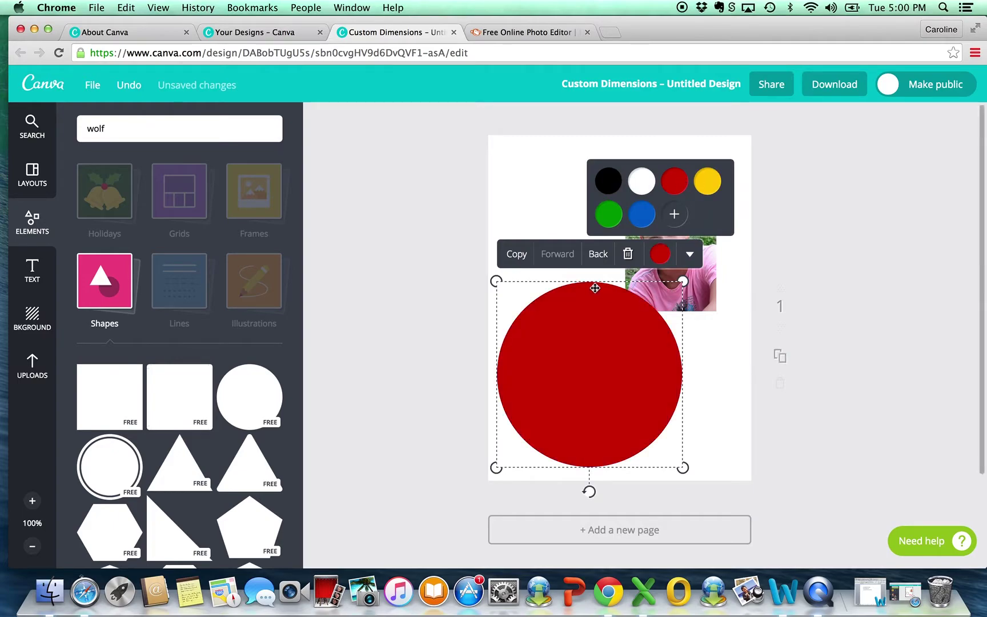
pyautogui.click(601, 258)
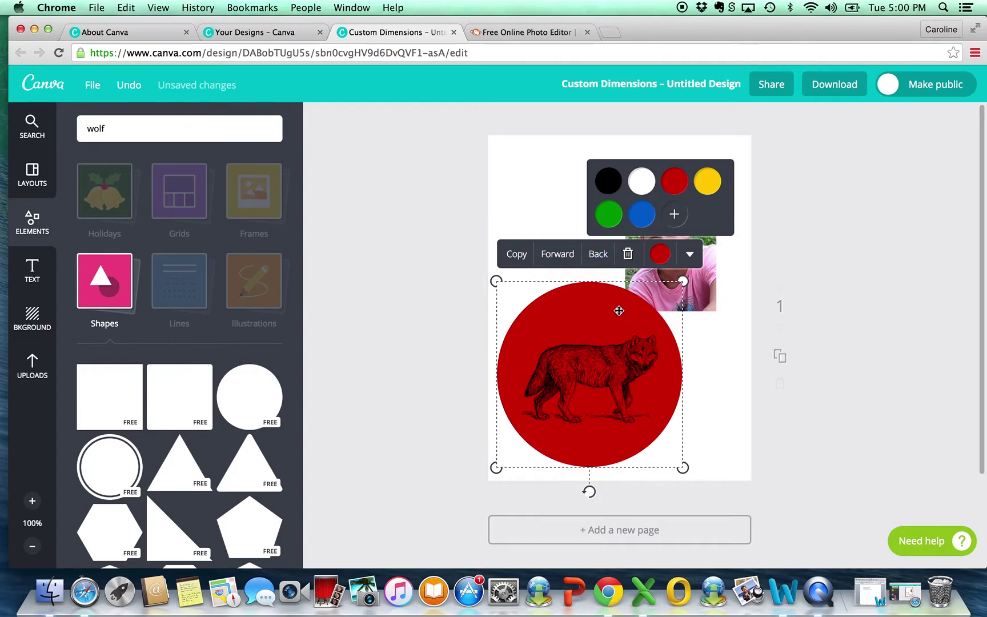
pyautogui.click(588, 321)
# Step: Try moving and re-layering the red circle against the photo and wolf, then delete it
pyautogui.moveTo(588, 322); pyautogui.dragTo(608, 273)
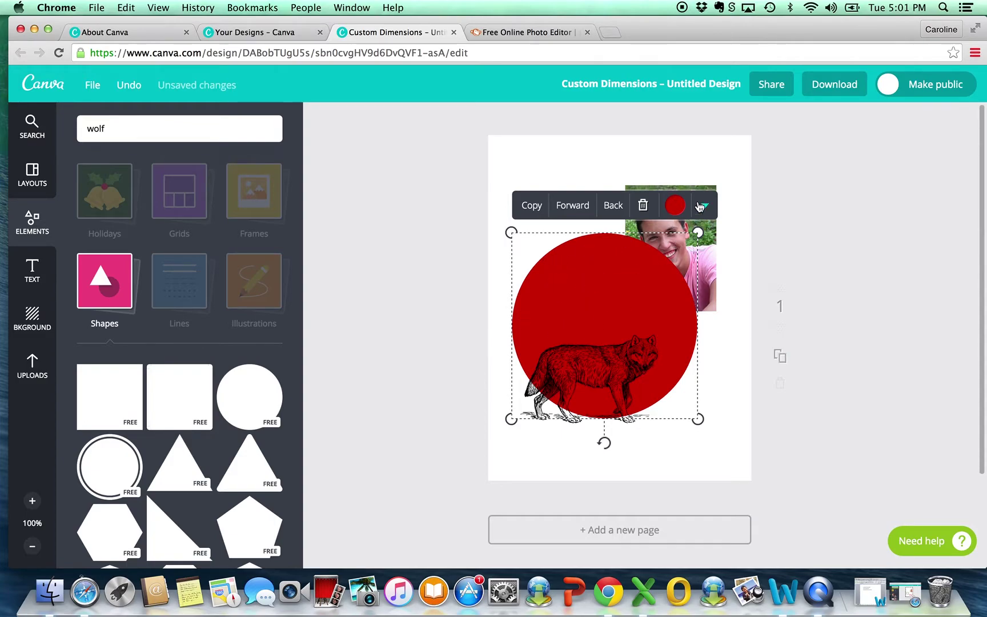
pyautogui.click(613, 207)
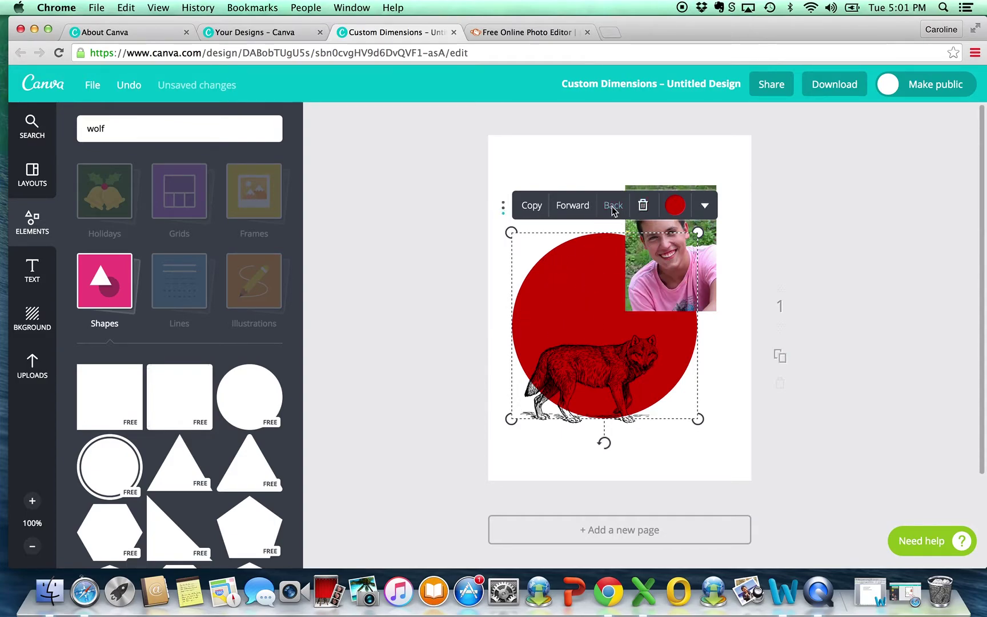
pyautogui.moveTo(684, 344); pyautogui.dragTo(670, 379)
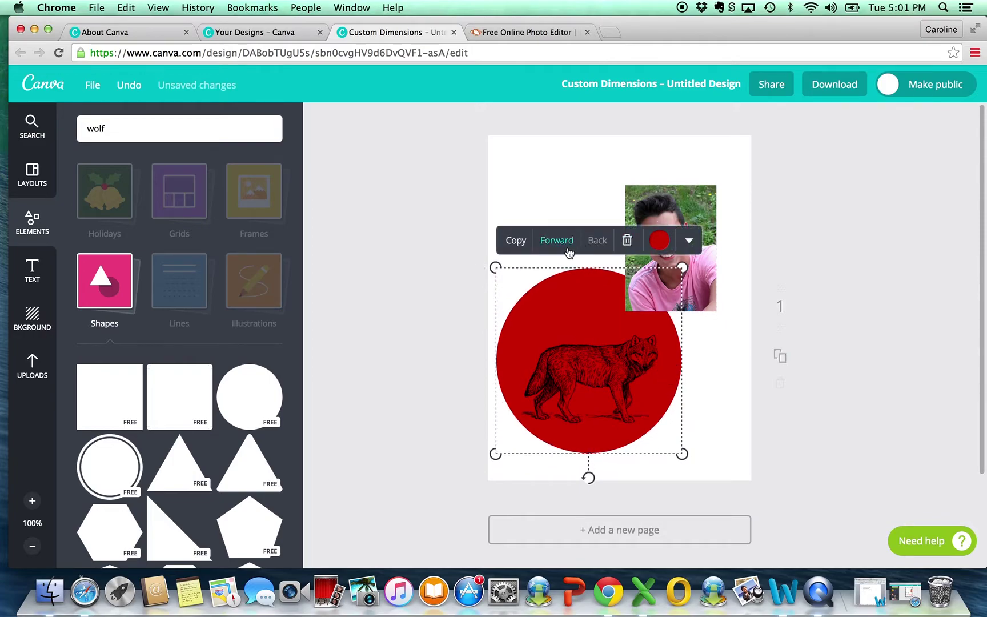
pyautogui.click(563, 242)
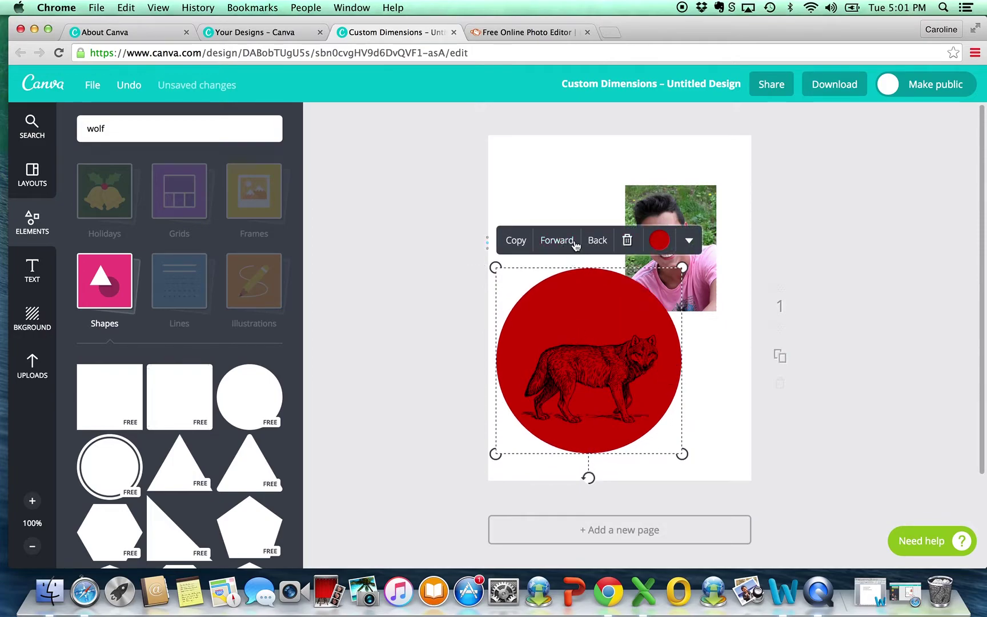
pyautogui.click(559, 242)
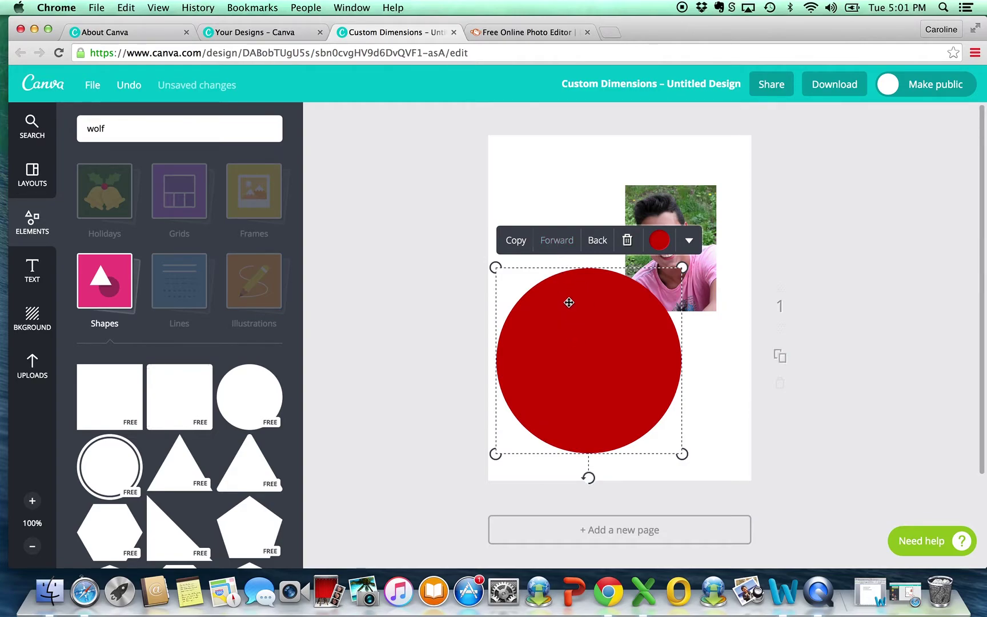
pyautogui.click(594, 245)
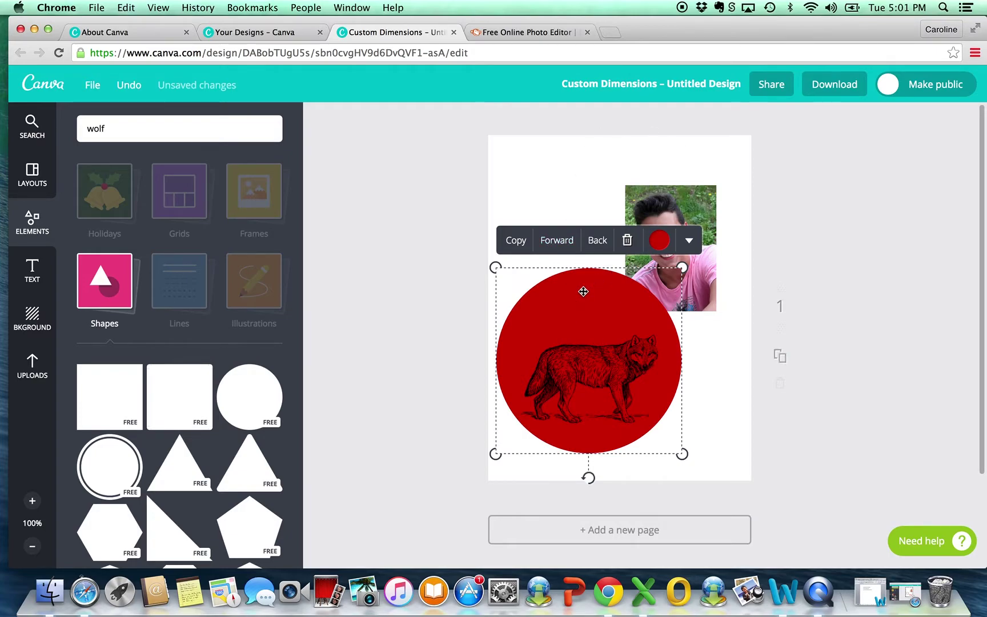
pyautogui.press('Delete')
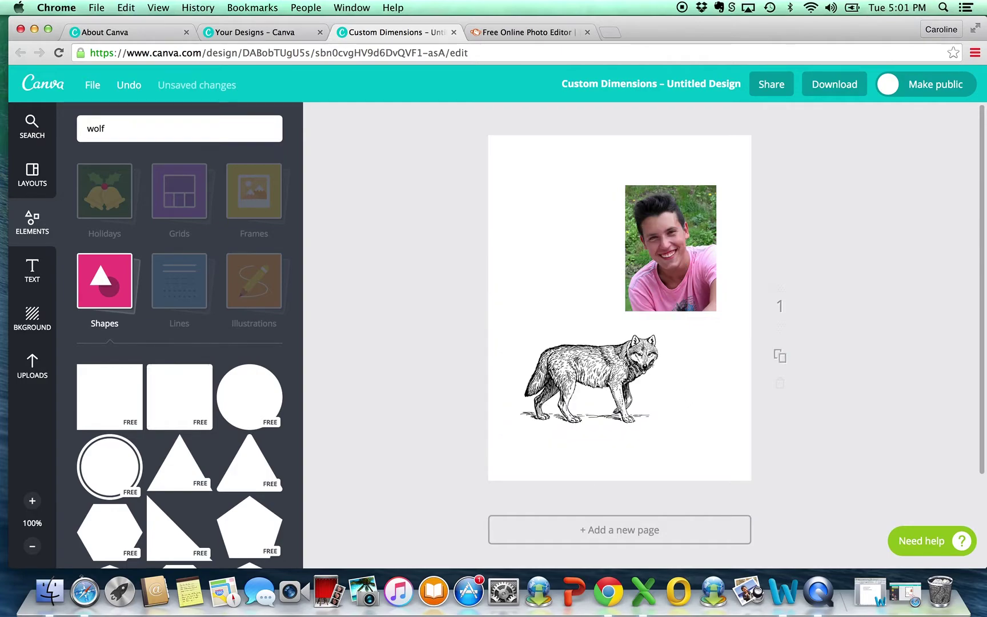
# Step: Browse past Shapes, Lines and Illustrations to the Frames category of landscape picture frames
pyautogui.click(178, 271)
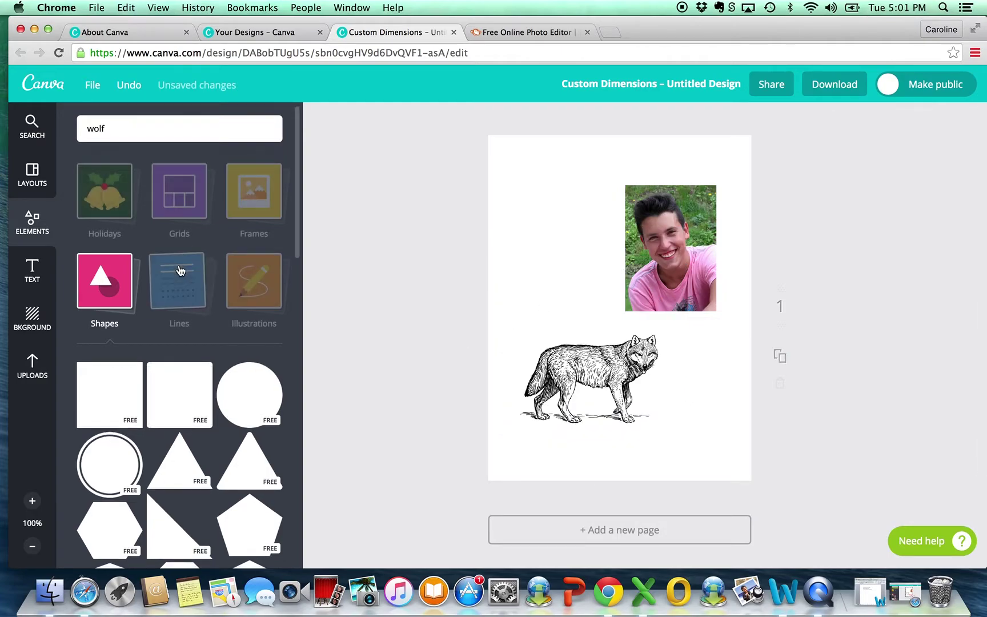
pyautogui.click(187, 274)
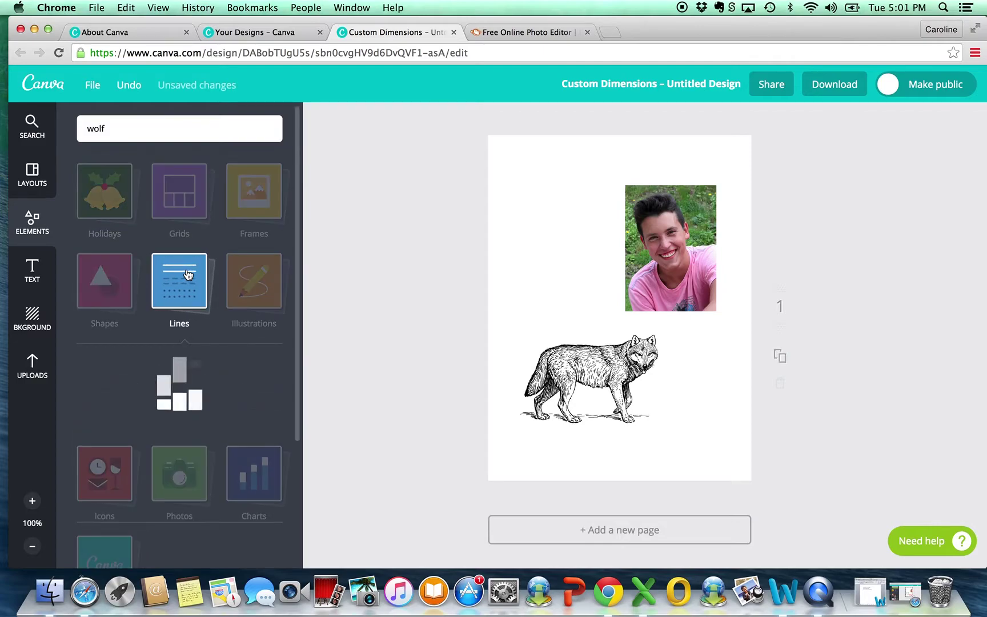
pyautogui.scroll(-5, 186, 384)
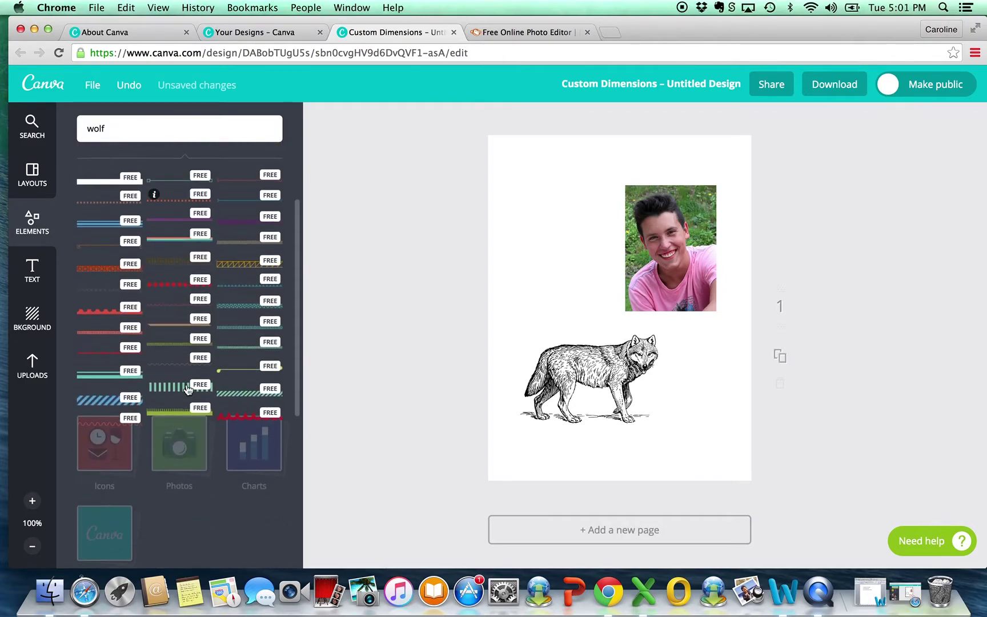
pyautogui.scroll(5, 185, 384)
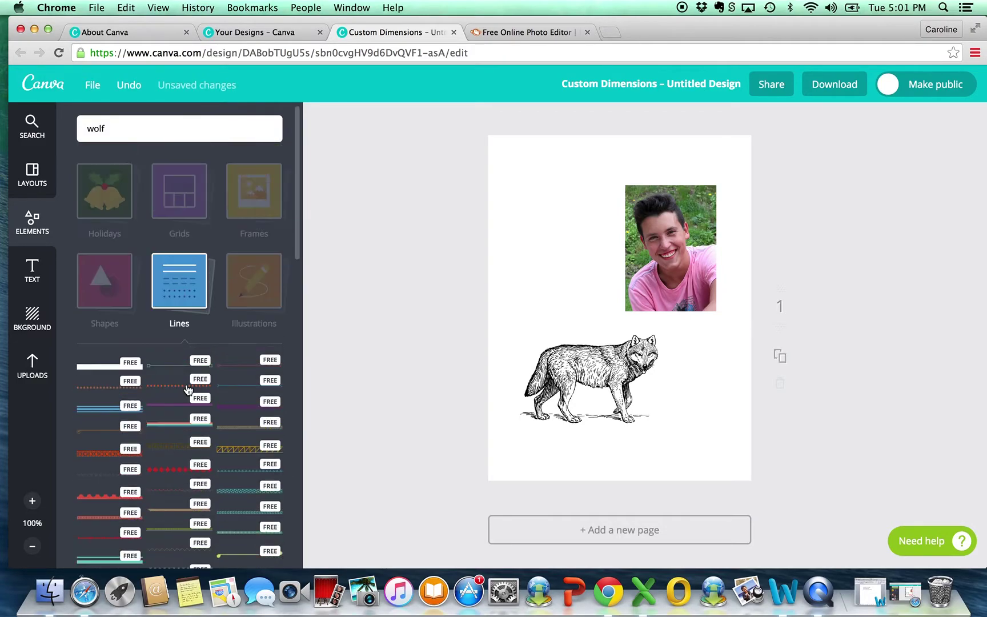
pyautogui.click(262, 276)
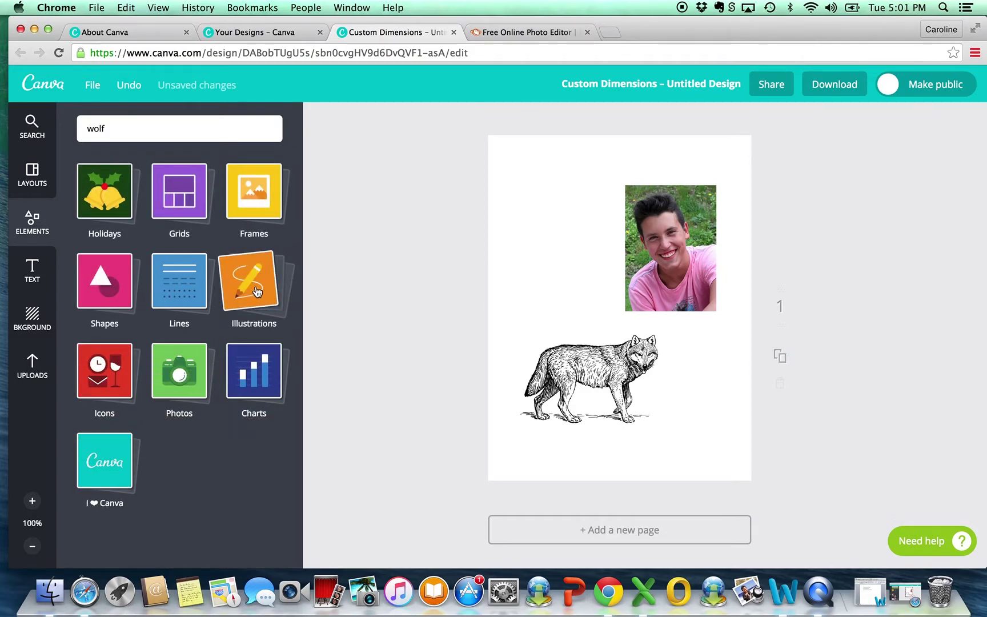
pyautogui.click(256, 291)
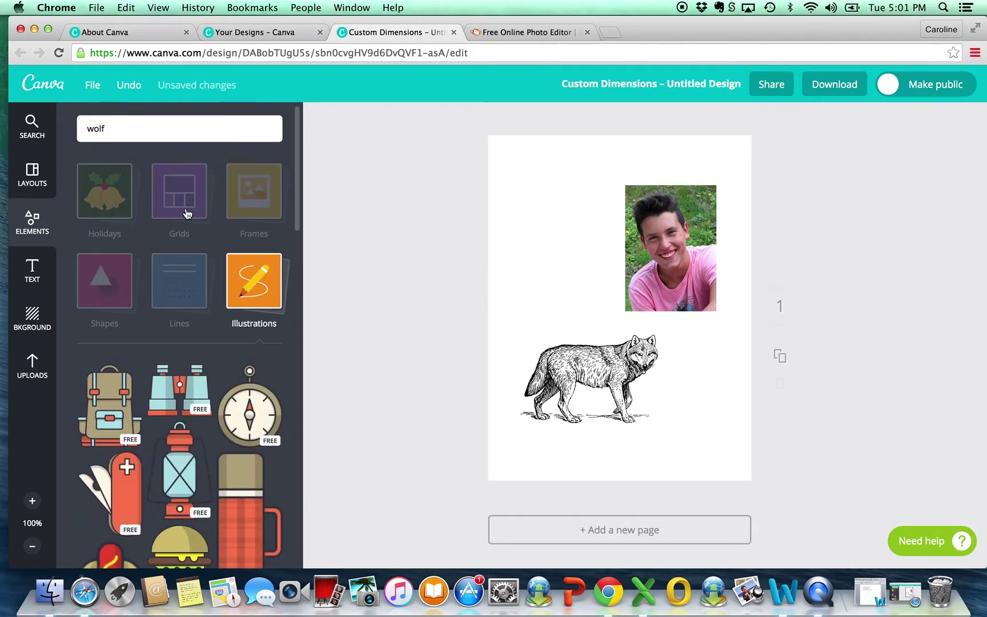
pyautogui.click(264, 210)
pyautogui.click(262, 209)
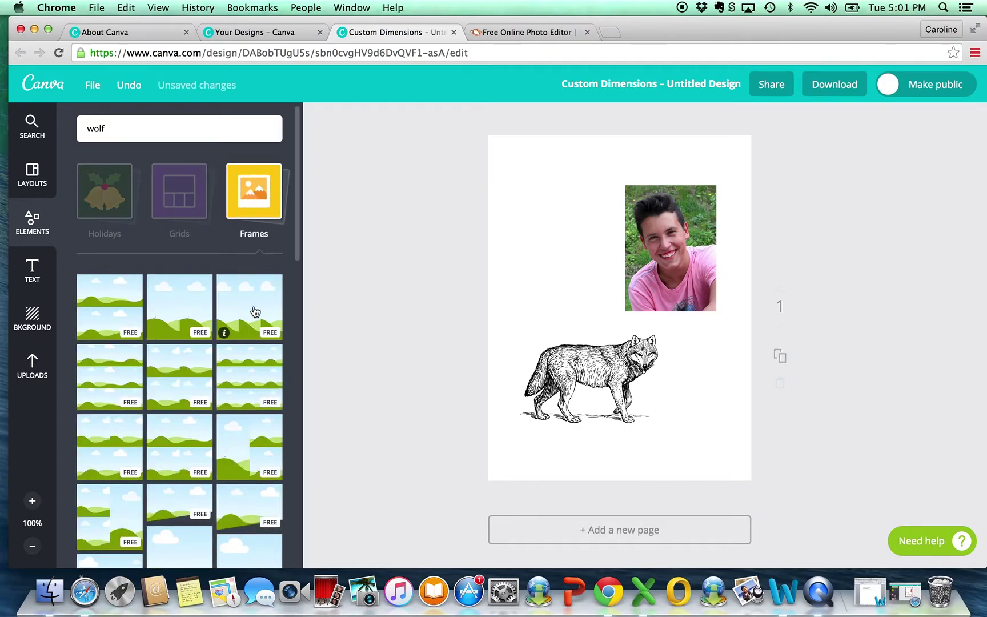
pyautogui.scroll(-5, 255, 311)
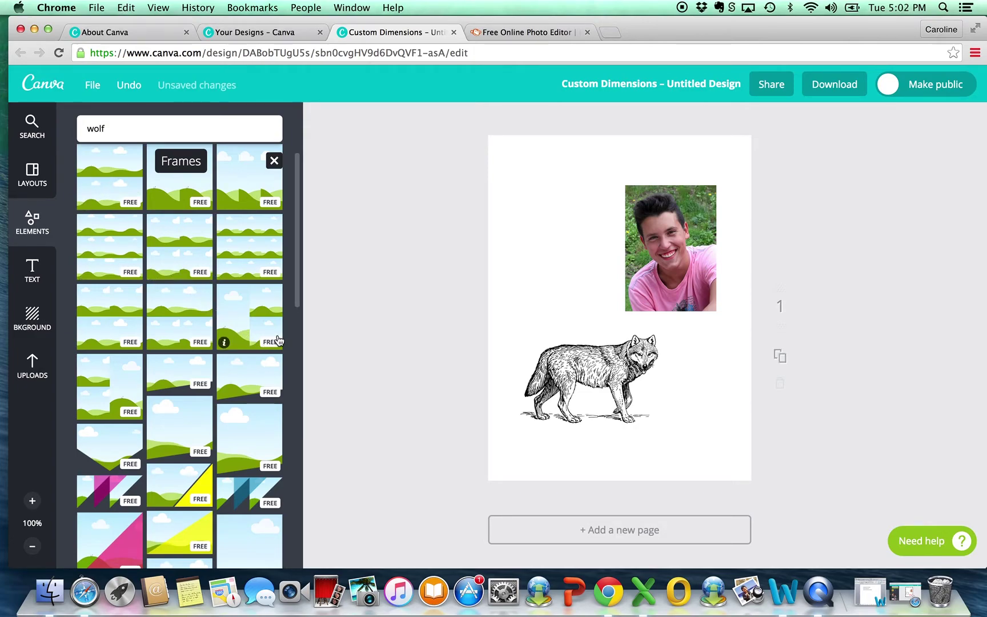
pyautogui.click(237, 419)
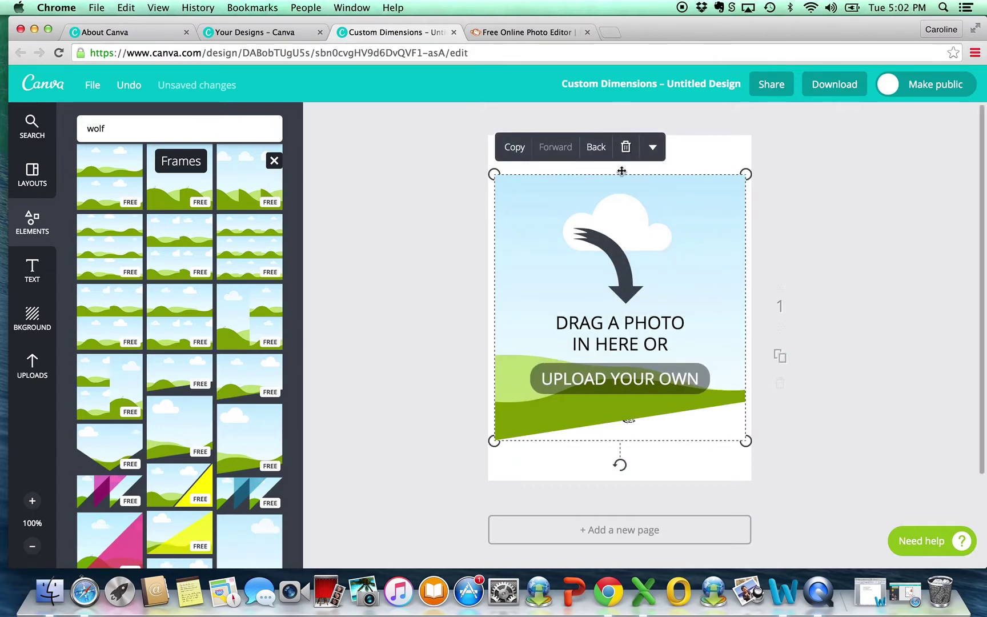
pyautogui.moveTo(681, 205); pyautogui.dragTo(682, 298)
pyautogui.moveTo(685, 230); pyautogui.dragTo(637, 366)
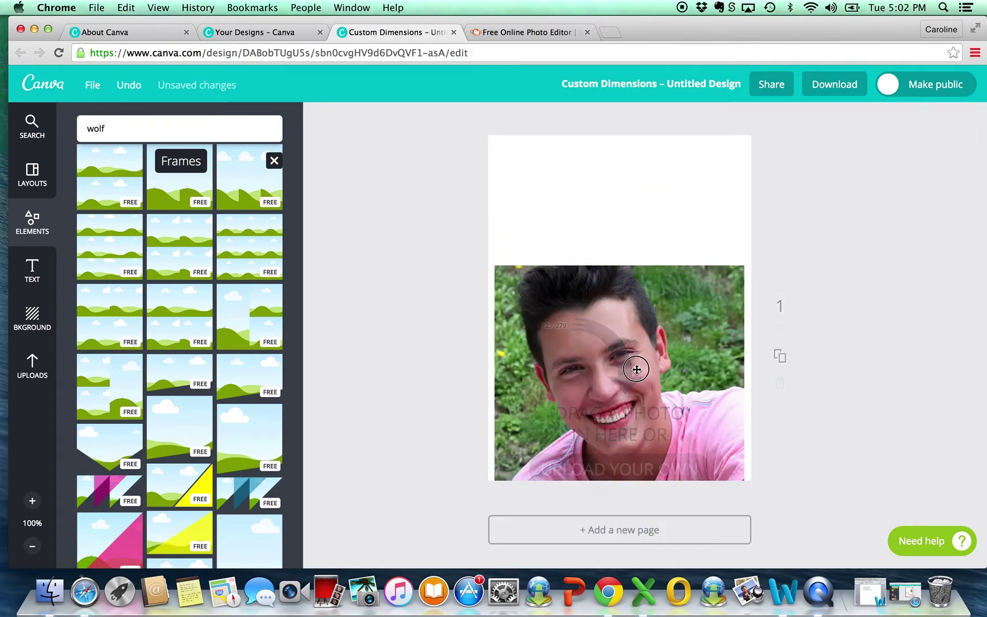
pyautogui.moveTo(664, 306); pyautogui.dragTo(661, 211)
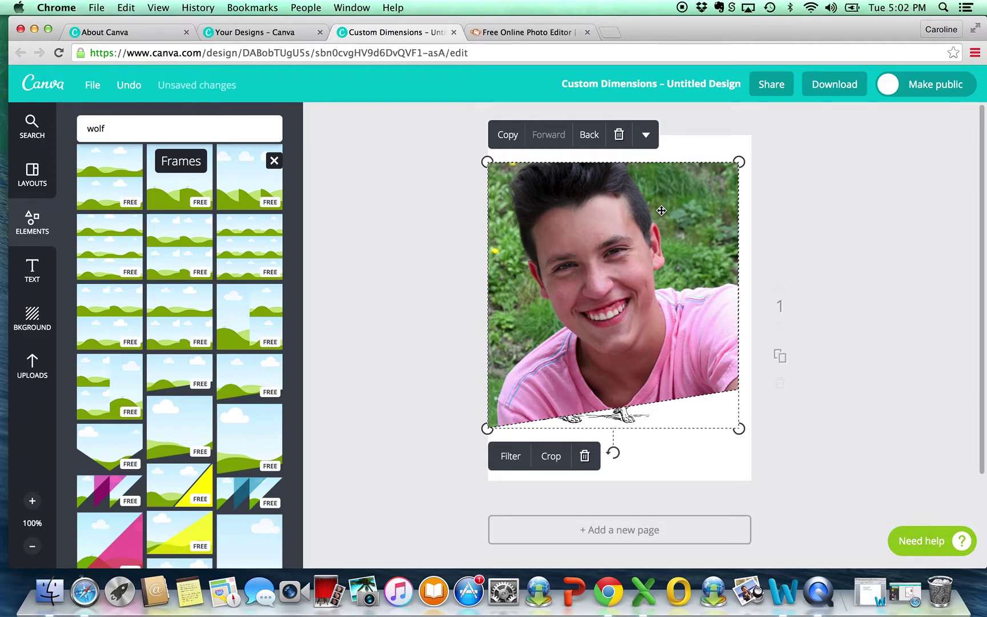
pyautogui.press('Delete')
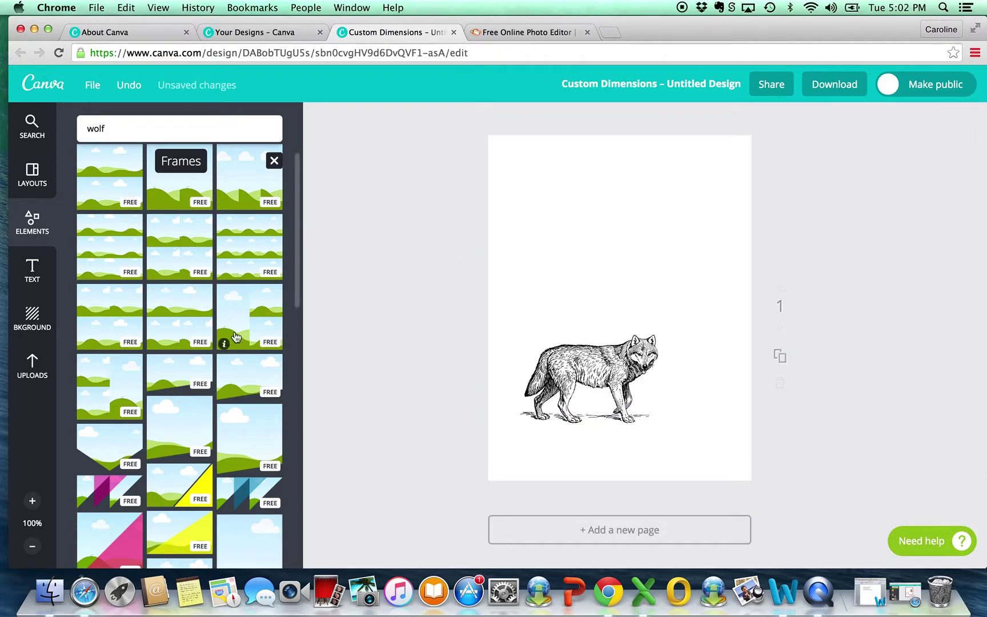
pyautogui.scroll(-10, 206, 352)
pyautogui.scroll(-7, 207, 357)
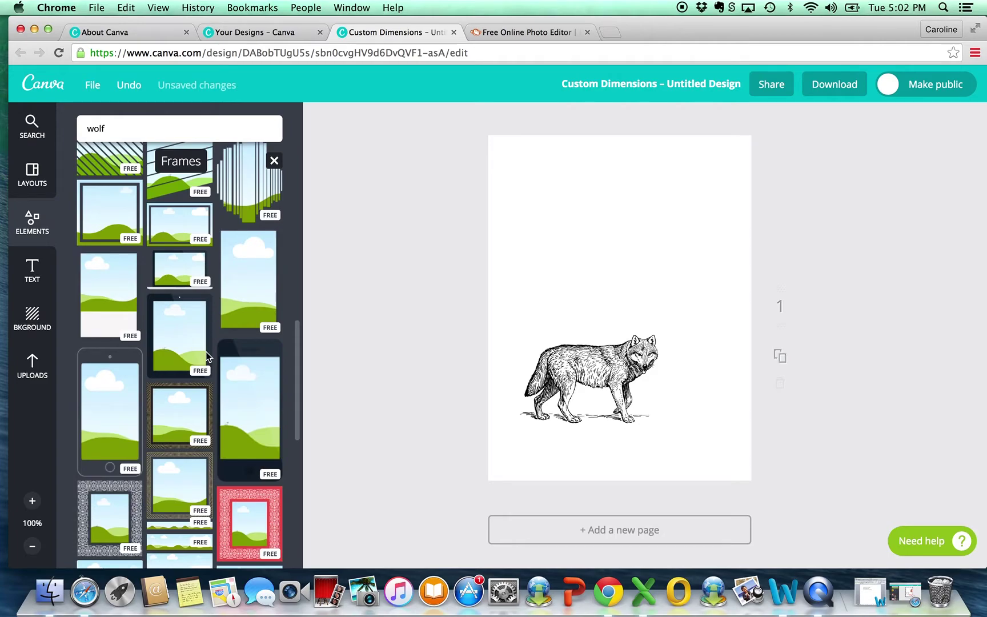
pyautogui.press('super+z')
pyautogui.press('super+z')
pyautogui.press('super+z')
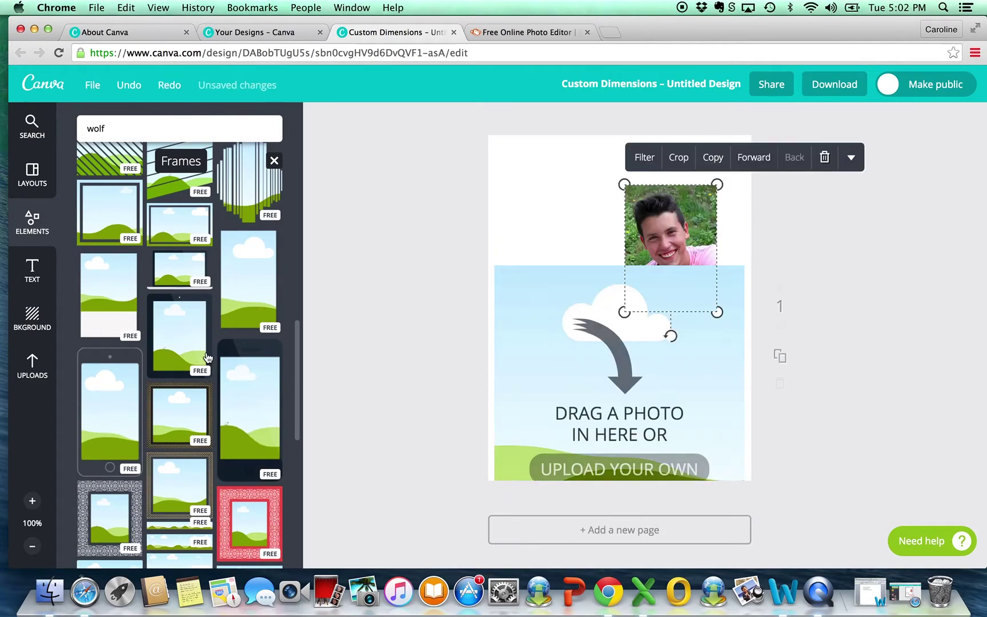
pyautogui.press('super+z')
pyautogui.press('super+z')
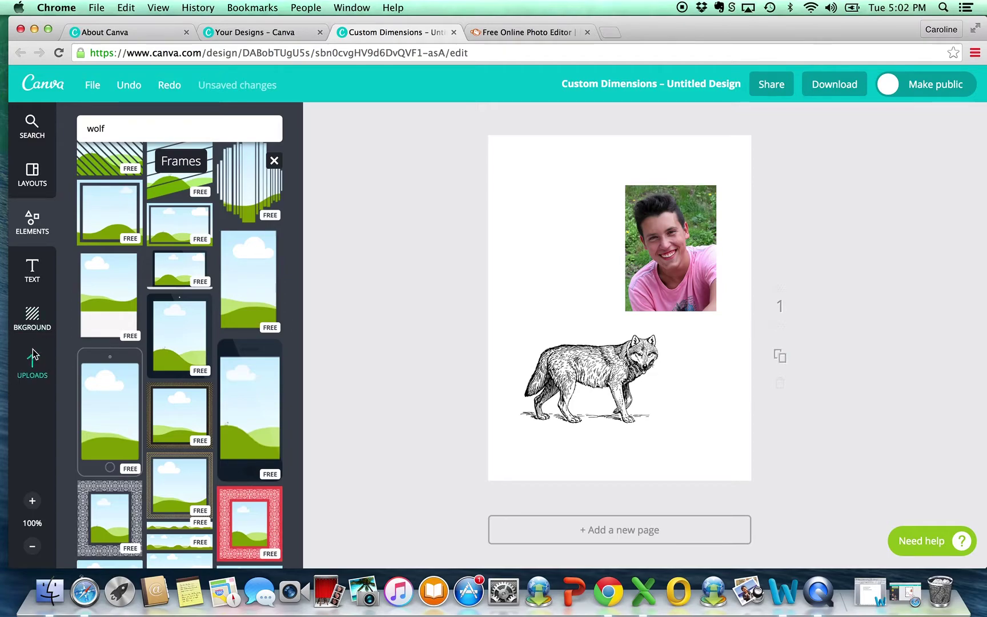
pyautogui.scroll(-10, 197, 331)
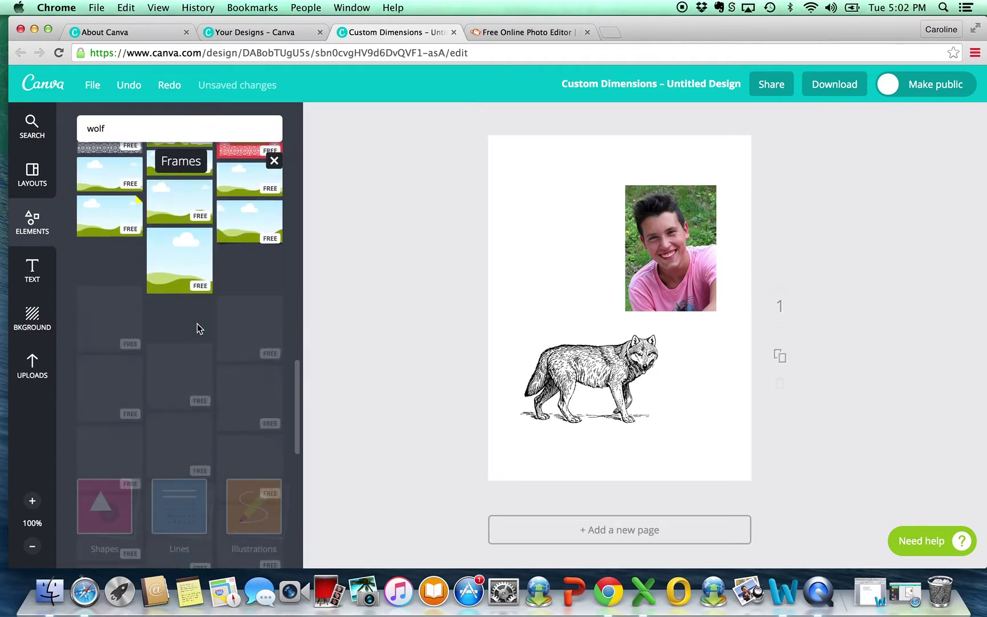
pyautogui.scroll(-5, 199, 330)
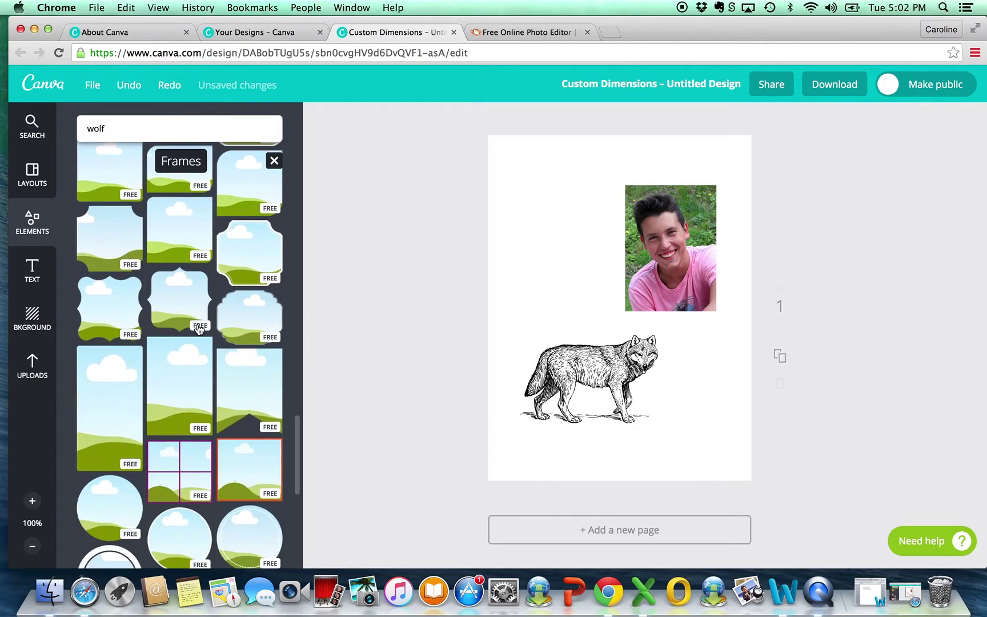
pyautogui.scroll(-8, 198, 329)
pyautogui.scroll(-10, 198, 330)
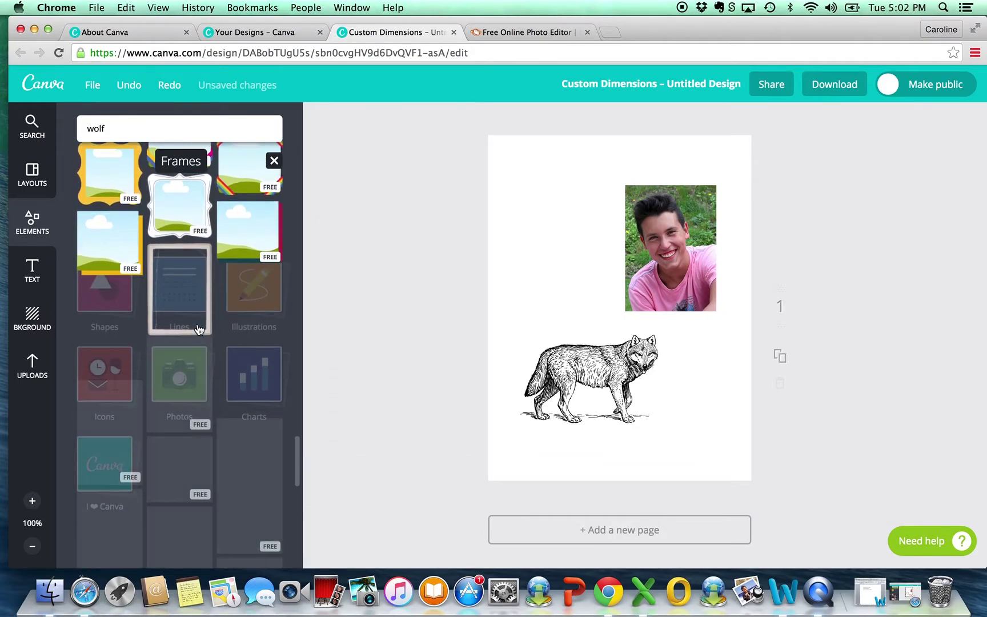
pyautogui.scroll(-2, 197, 328)
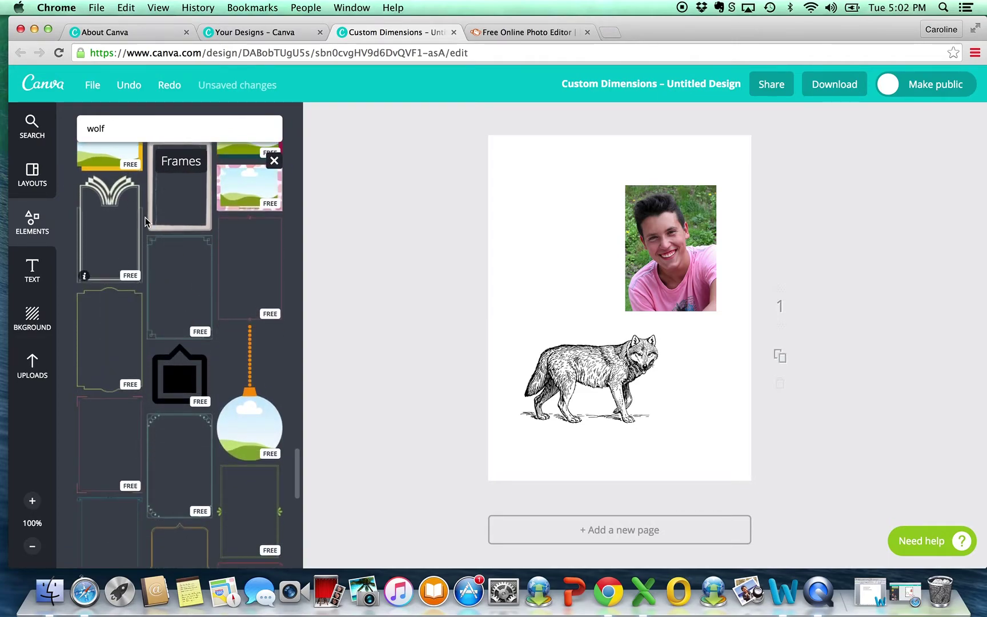
# Step: Add the green bracket-cornered frame, stretch it to the page's right and bottom edges, then delete it
pyautogui.click(153, 252)
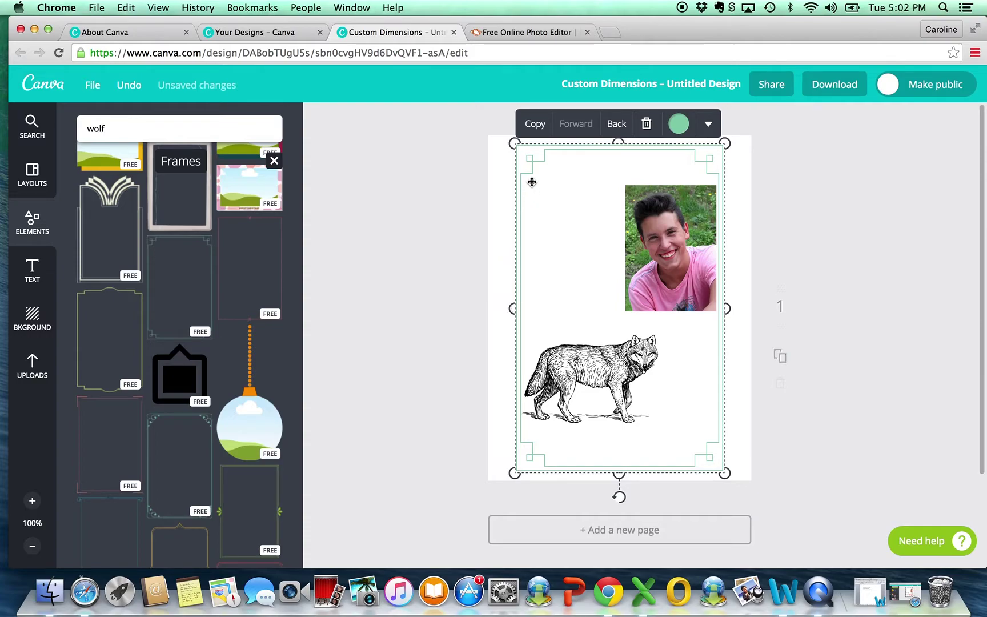
pyautogui.moveTo(529, 169); pyautogui.dragTo(503, 161)
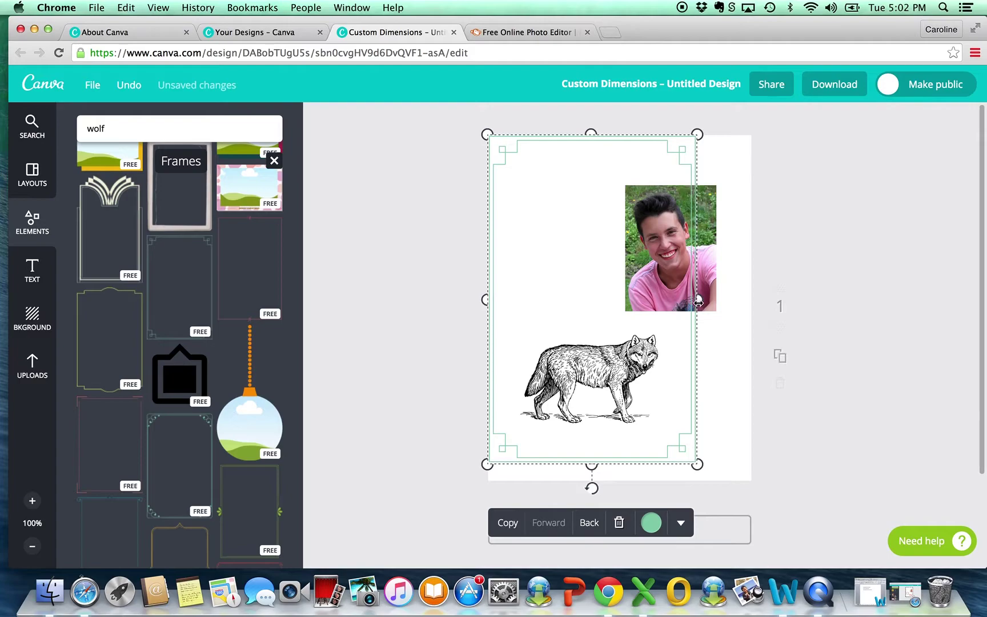
pyautogui.moveTo(698, 300); pyautogui.dragTo(751, 301)
pyautogui.moveTo(618, 464); pyautogui.dragTo(620, 483)
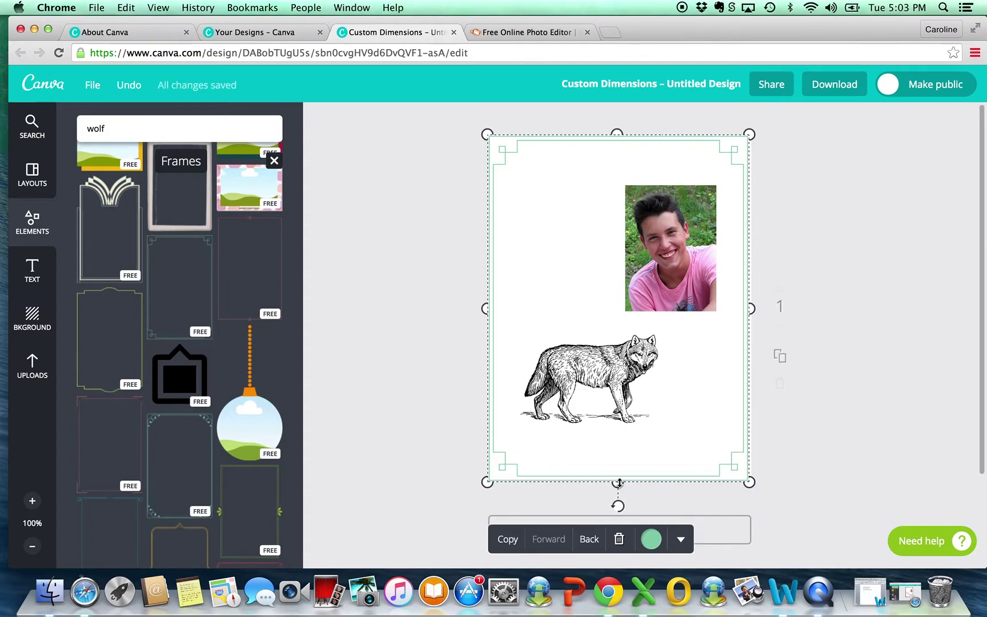
pyautogui.press('Delete')
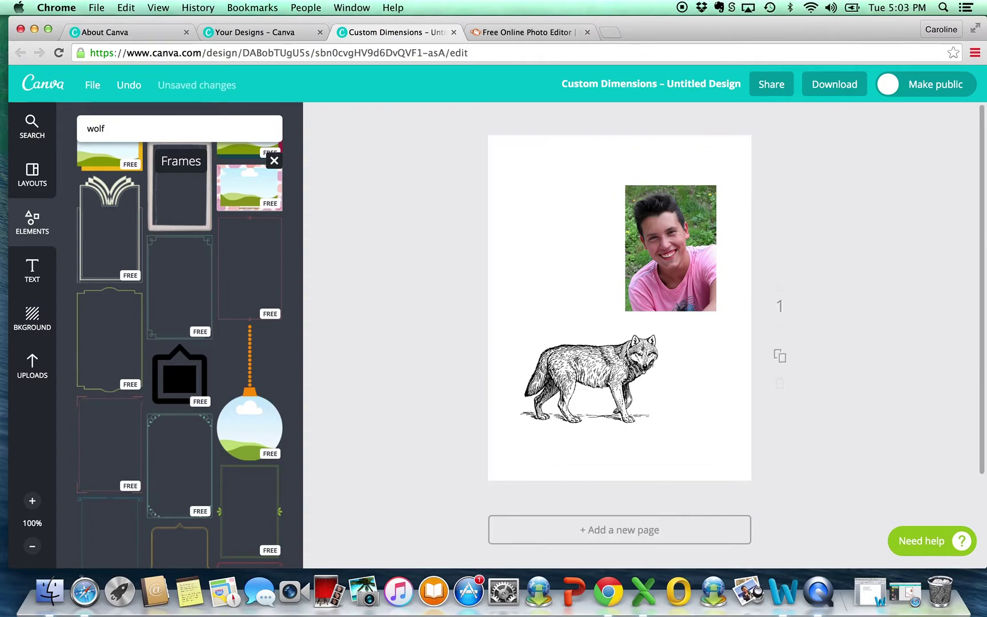
pyautogui.scroll(-5, 239, 434)
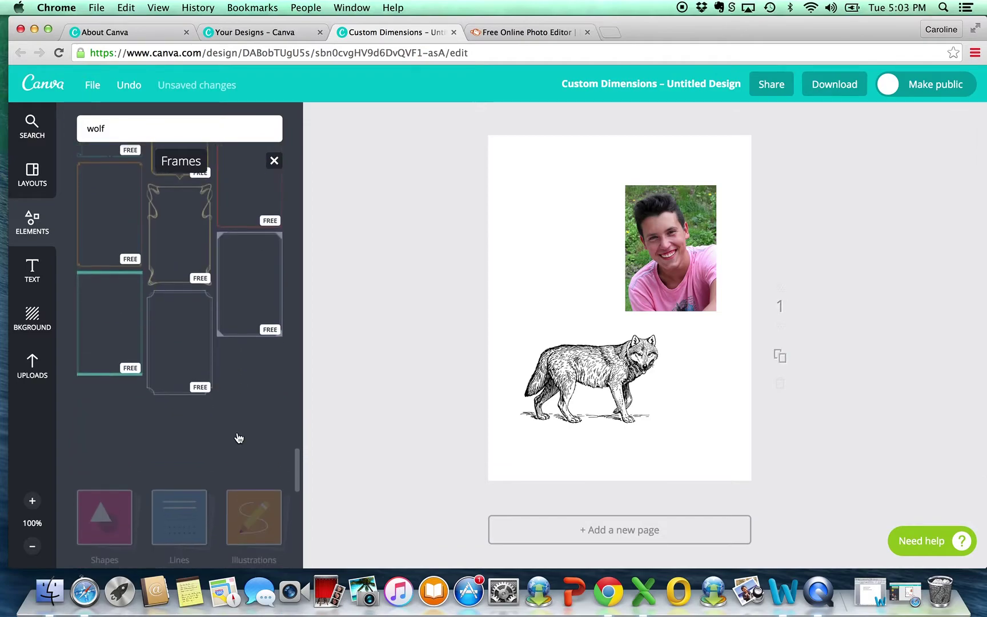
pyautogui.scroll(-1, 239, 437)
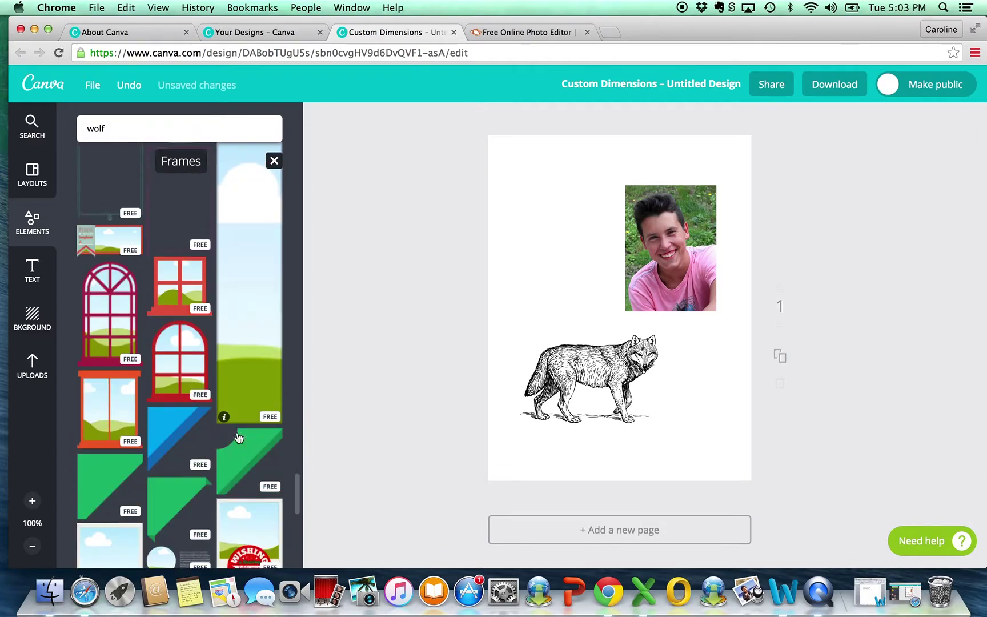
pyautogui.scroll(-10, 239, 438)
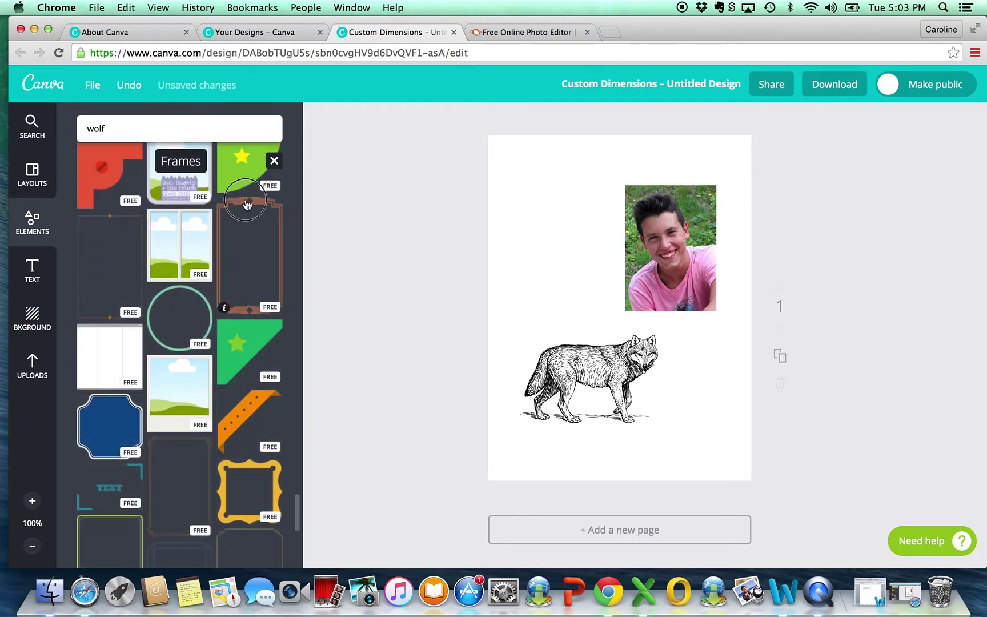
pyautogui.click(247, 205)
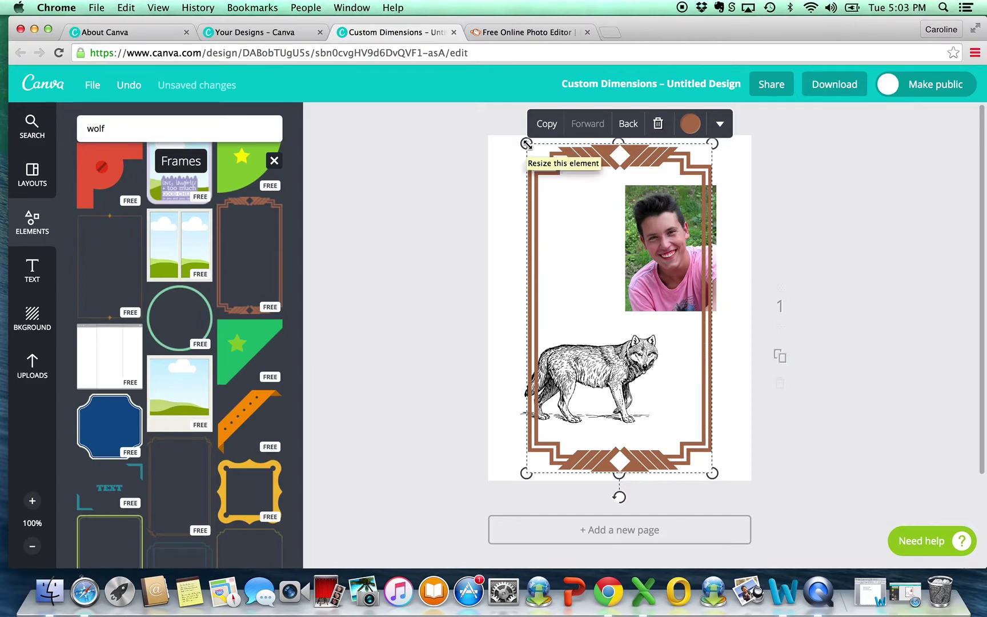
pyautogui.moveTo(526, 143); pyautogui.dragTo(498, 165)
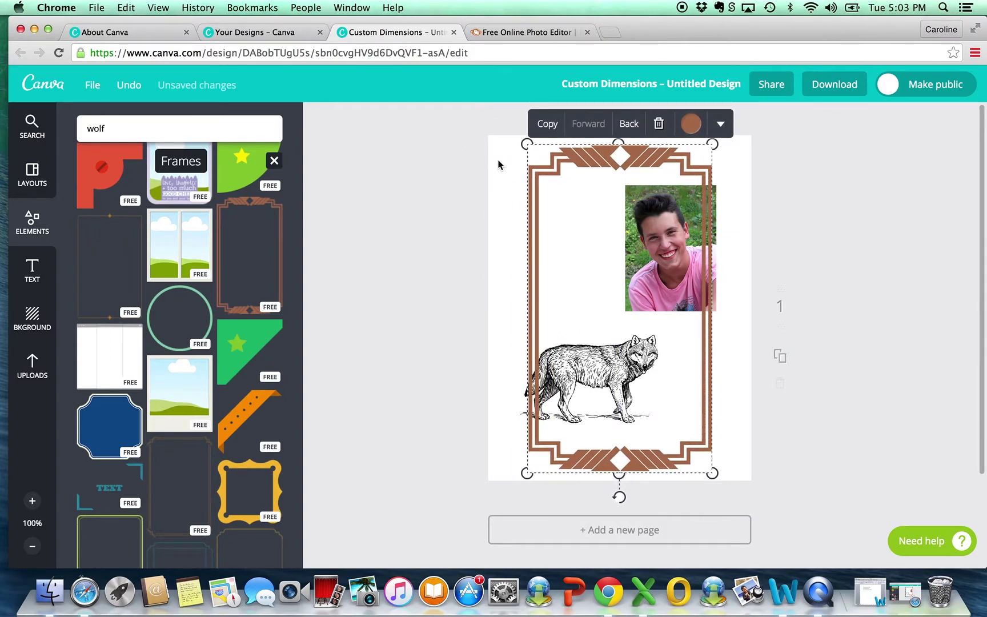
pyautogui.press('BackSpace')
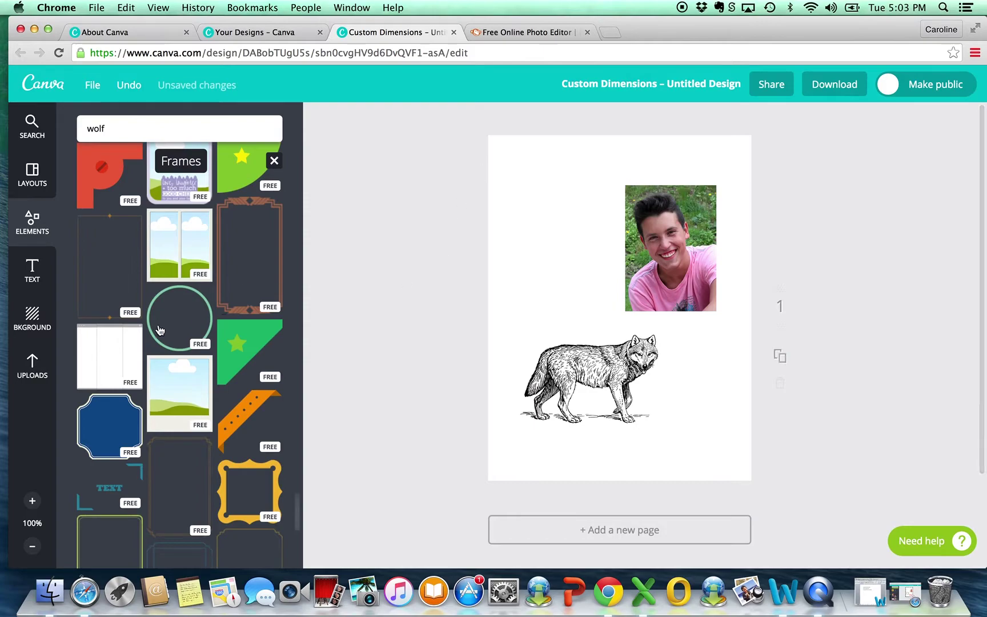
# Step: Add the gold scalloped frame and stretch its left, right, top and bottom edges to the card edges
pyautogui.scroll(-5, 204, 371)
pyautogui.click(207, 366)
pyautogui.moveTo(521, 308); pyautogui.dragTo(485, 307)
pyautogui.moveTo(718, 308); pyautogui.dragTo(753, 308)
pyautogui.moveTo(617, 142); pyautogui.dragTo(619, 136)
pyautogui.moveTo(618, 472); pyautogui.dragTo(619, 478)
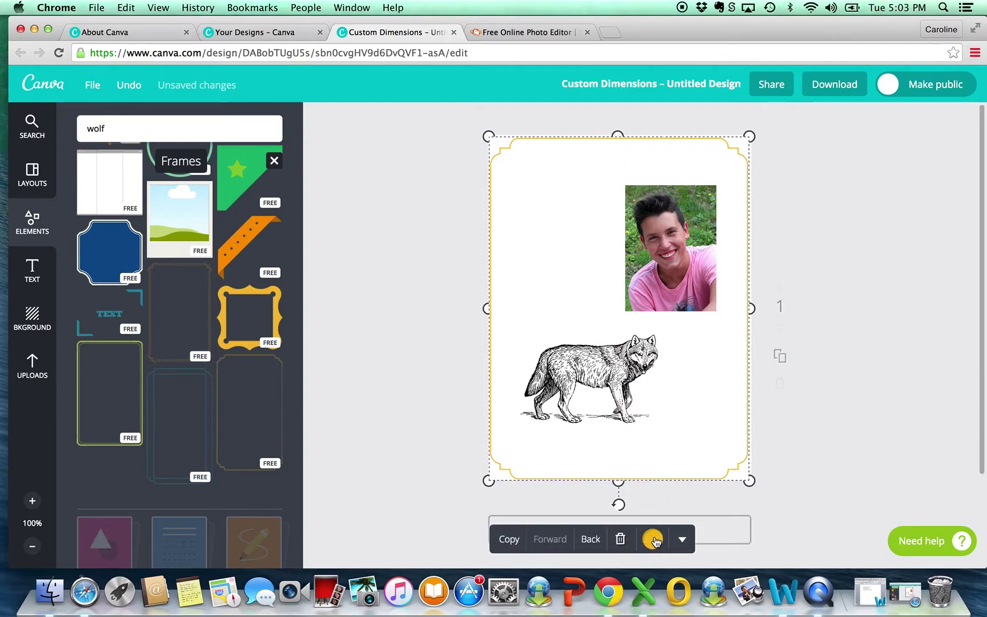
# Step: Recolour the scalloped frame to dark grey 555555, starting from black and lightening it
pyautogui.click(653, 540)
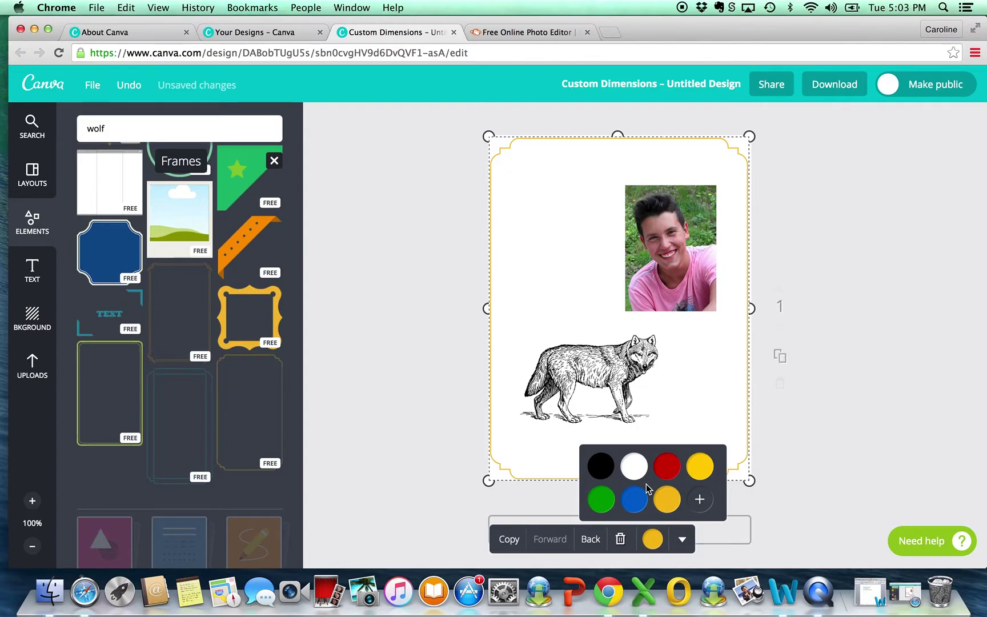
pyautogui.click(599, 472)
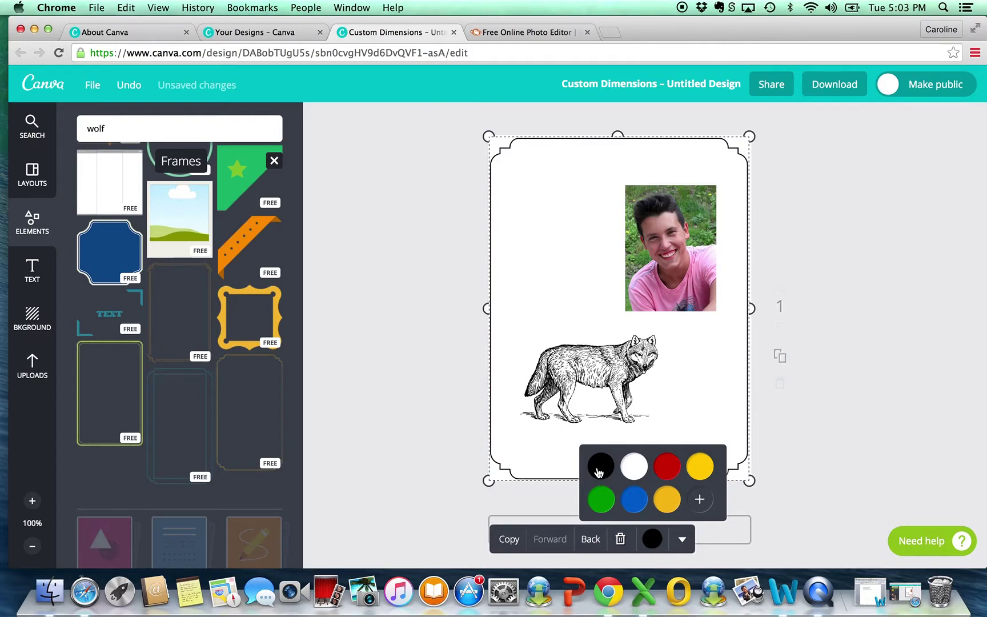
pyautogui.click(700, 501)
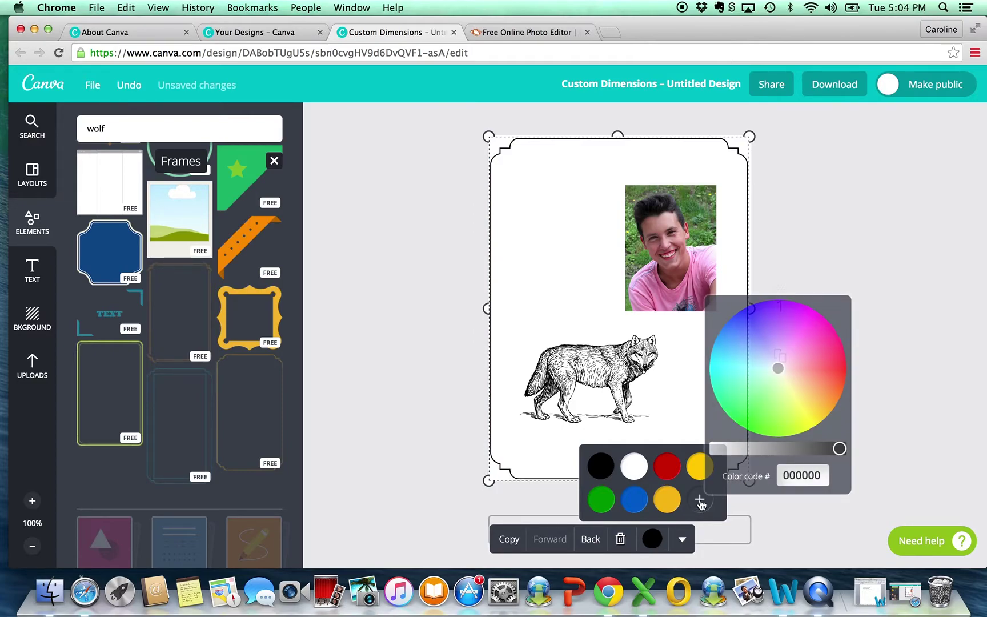
pyautogui.moveTo(838, 449); pyautogui.dragTo(799, 448)
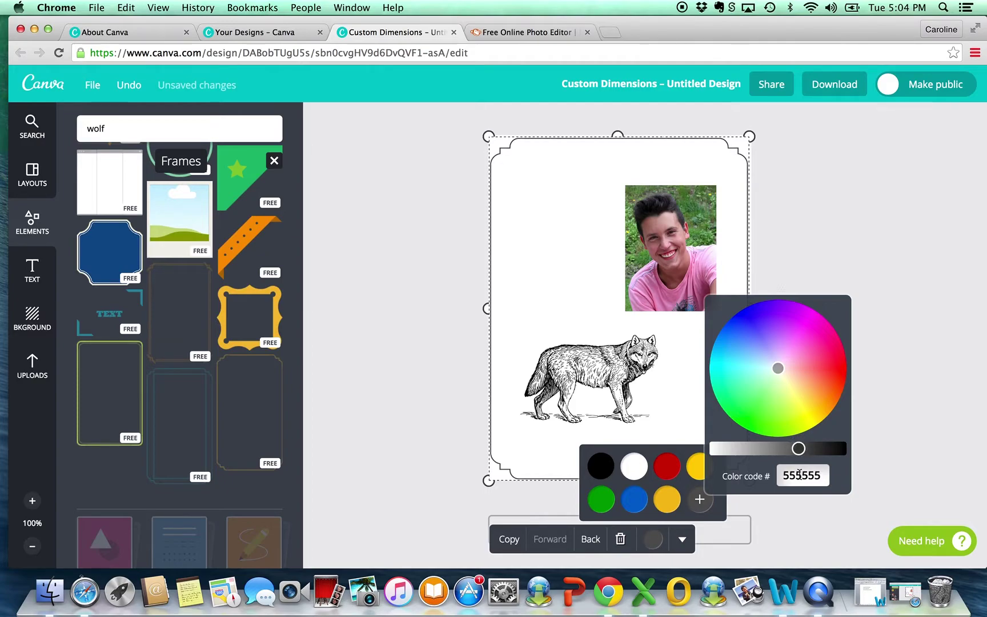
pyautogui.click(830, 531)
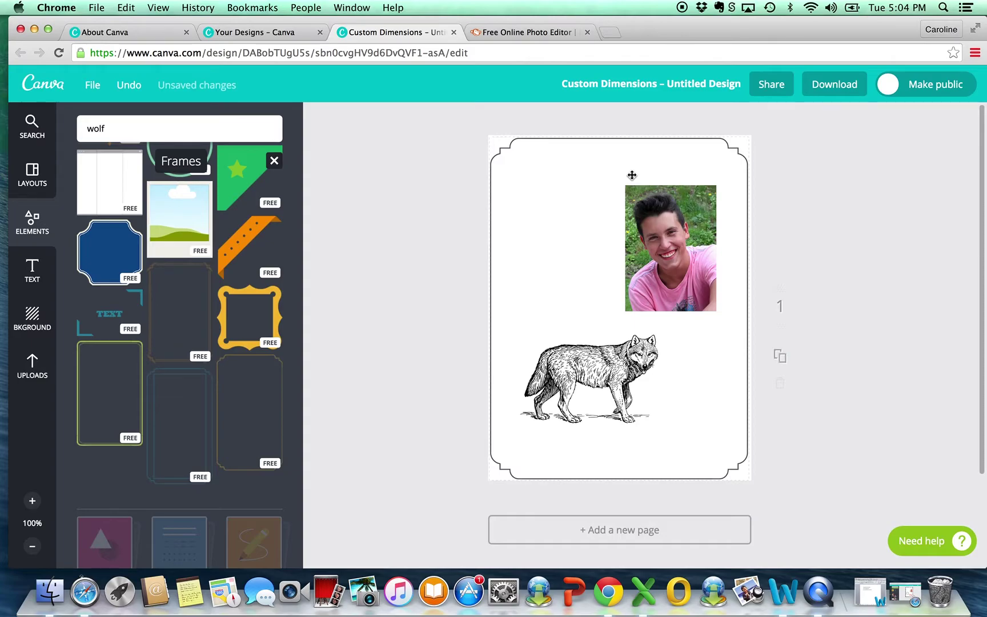
# Step: Zoom in and nudge the border slightly left and up
pyautogui.scroll(5, 632, 175)
pyautogui.scroll(5, 631, 174)
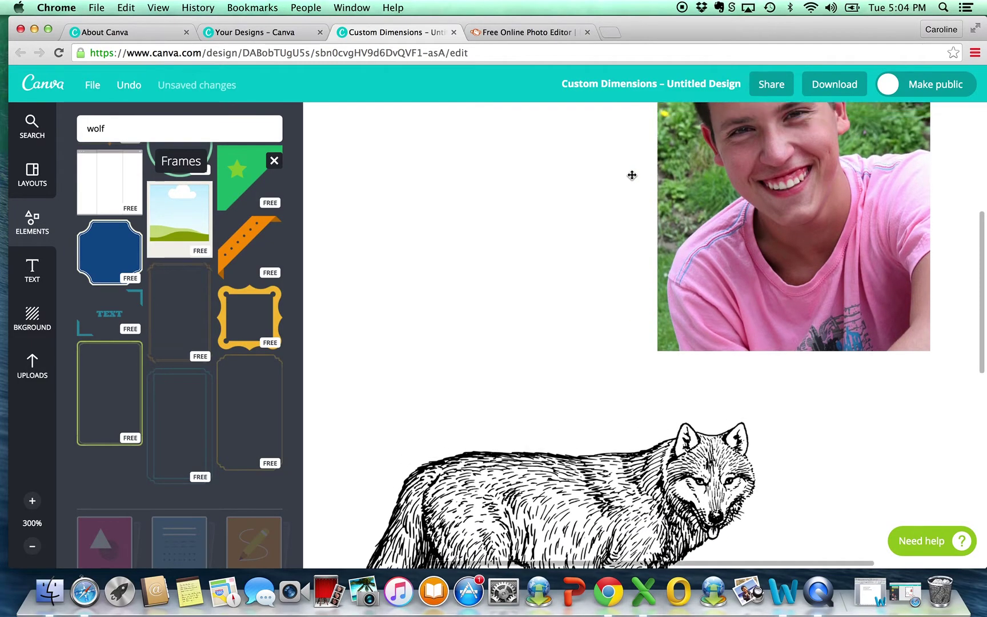
pyautogui.scroll(3, 632, 175)
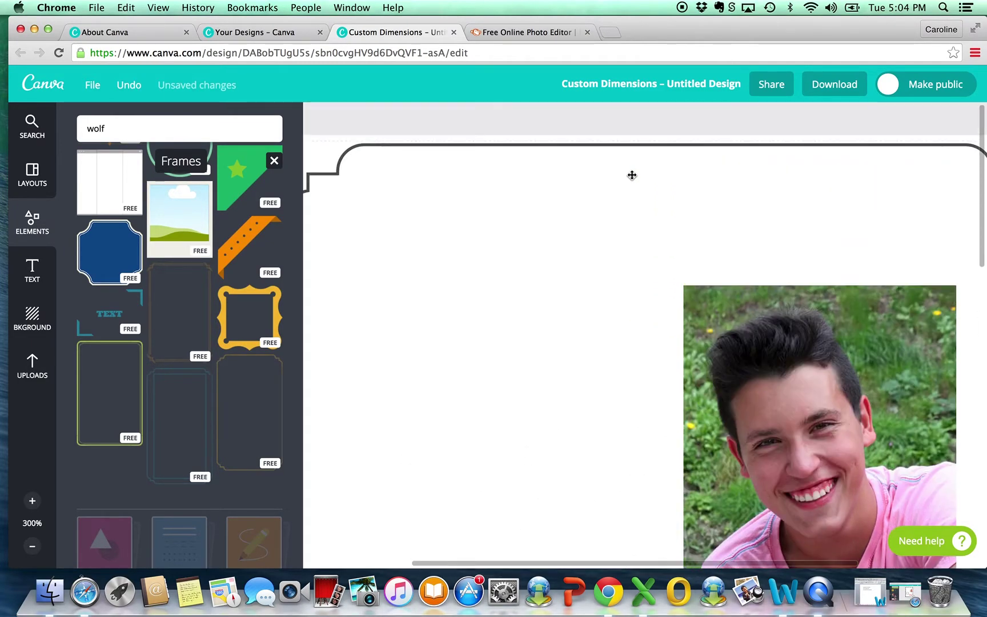
pyautogui.click(559, 143)
pyautogui.moveTo(559, 143)
pyautogui.mouseDown()
pyautogui.moveTo(559, 135)
pyautogui.moveTo(546, 141)
pyautogui.mouseUp()
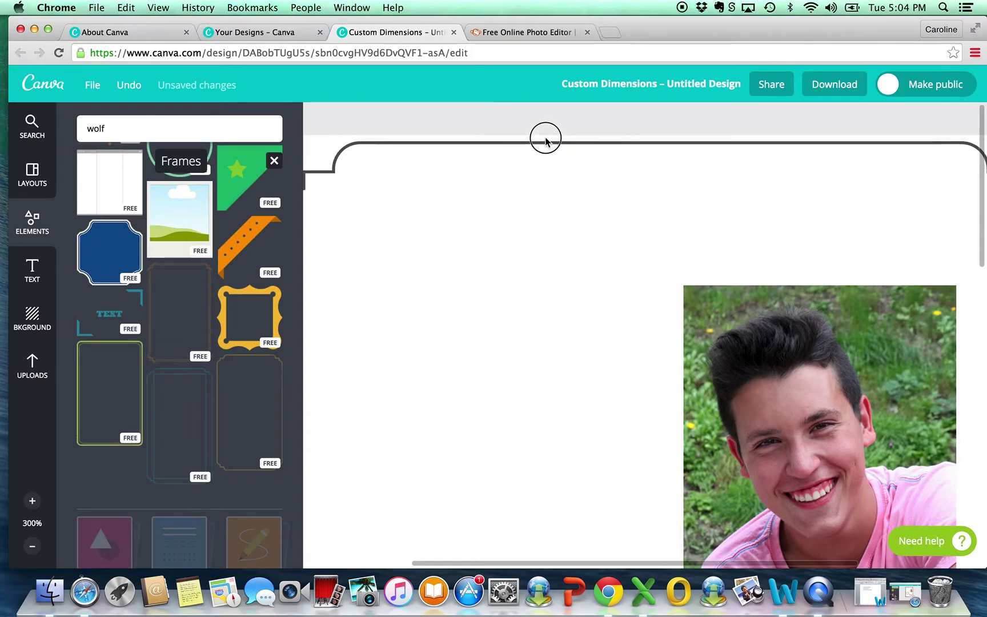
# Step: Extend the border's bottom and right edges to the card edges, then zoom back out
pyautogui.hscroll(-3, 746, 210)
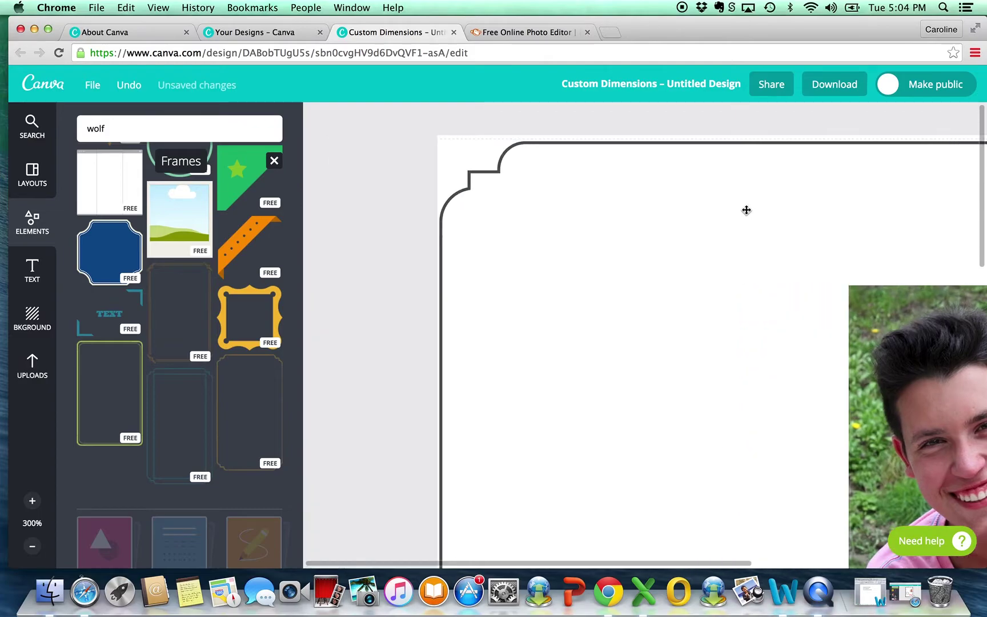
pyautogui.scroll(-8, 482, 384)
pyautogui.scroll(-10, 481, 384)
pyautogui.hscroll(2, 482, 383)
pyautogui.click(644, 364)
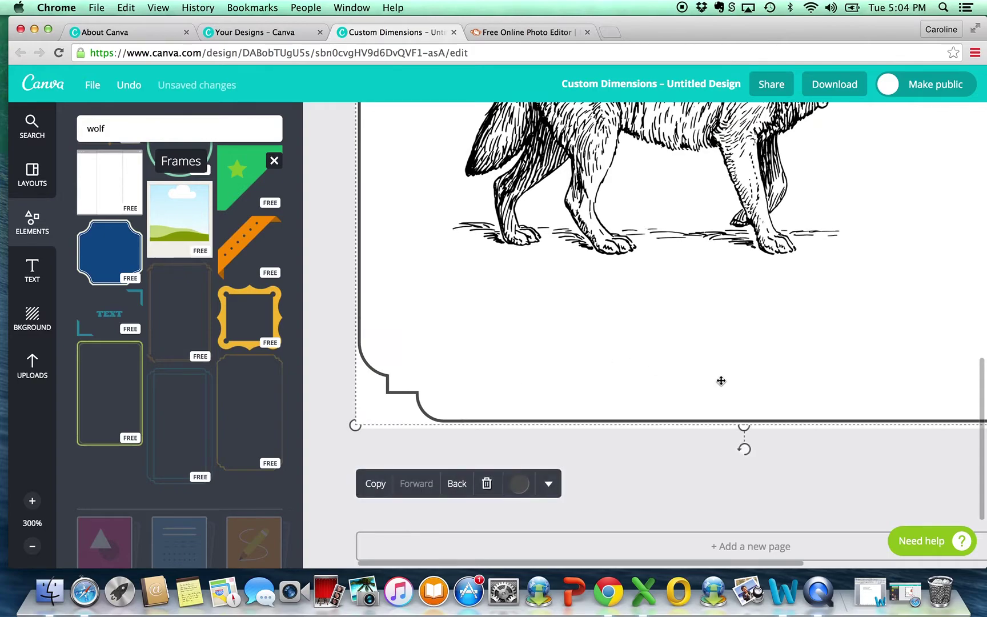
pyautogui.moveTo(744, 426); pyautogui.dragTo(742, 427)
pyautogui.hscroll(10, 794, 399)
pyautogui.scroll(10, 793, 397)
pyautogui.moveTo(857, 331); pyautogui.dragTo(868, 330)
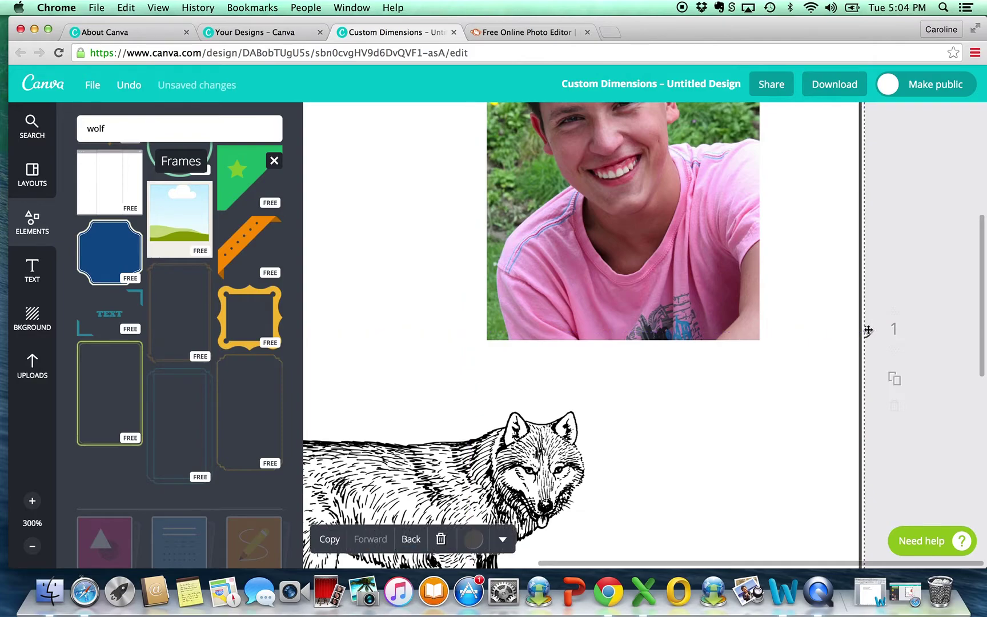
pyautogui.press('super+minus')
pyautogui.press('super+minus')
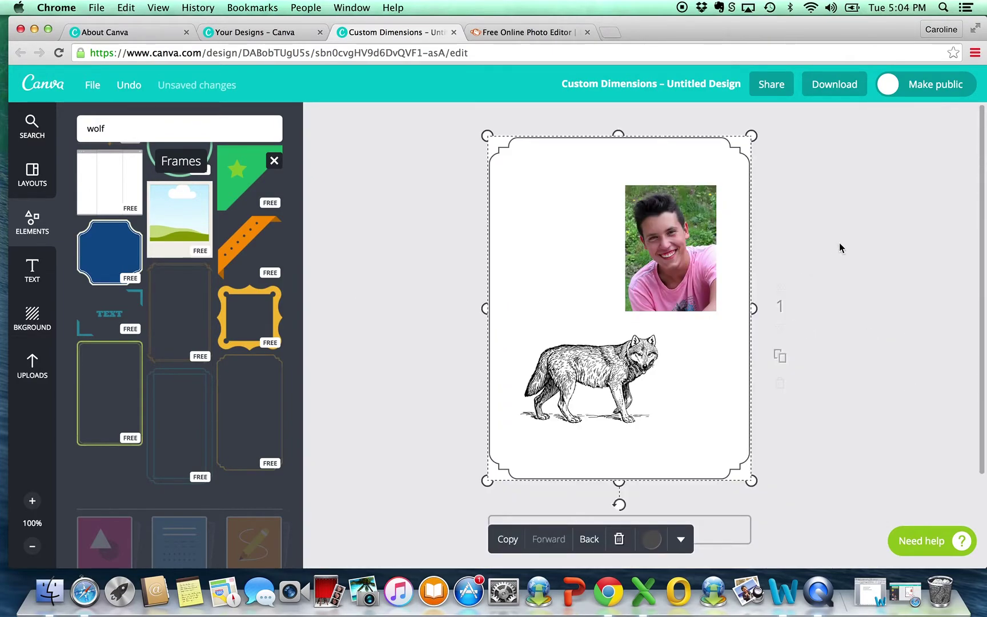
pyautogui.click(840, 244)
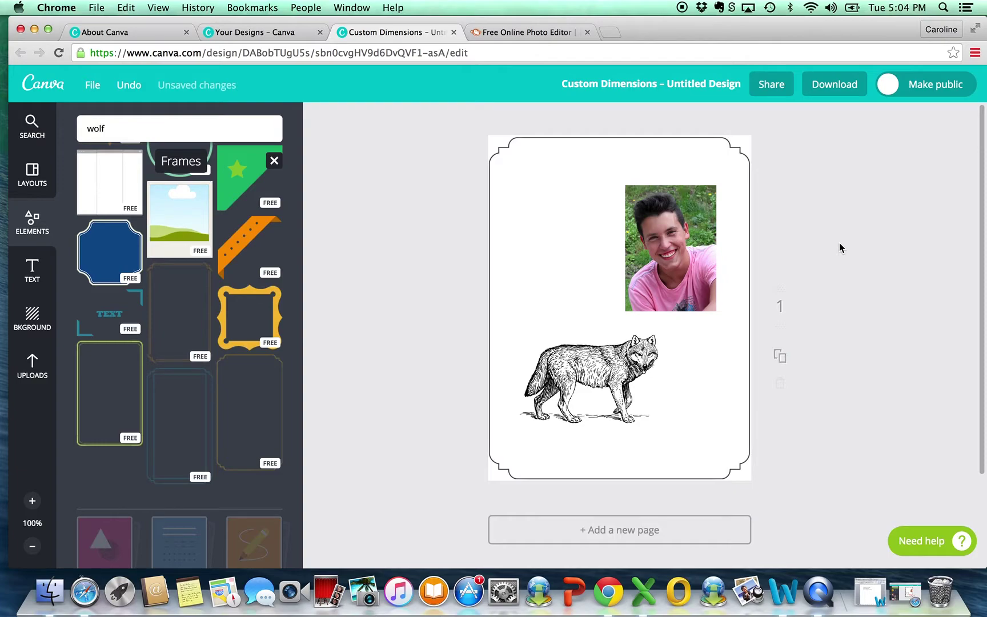
# Step: Send the border behind the other elements and move the photo up and to the right
pyautogui.click(673, 250)
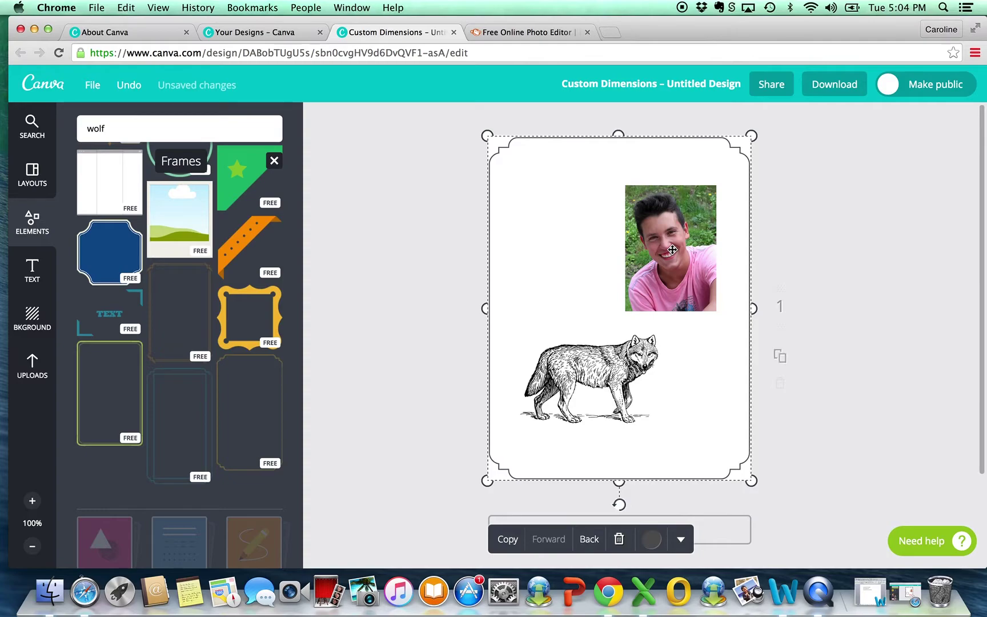
pyautogui.click(669, 220)
pyautogui.click(589, 540)
pyautogui.click(667, 240)
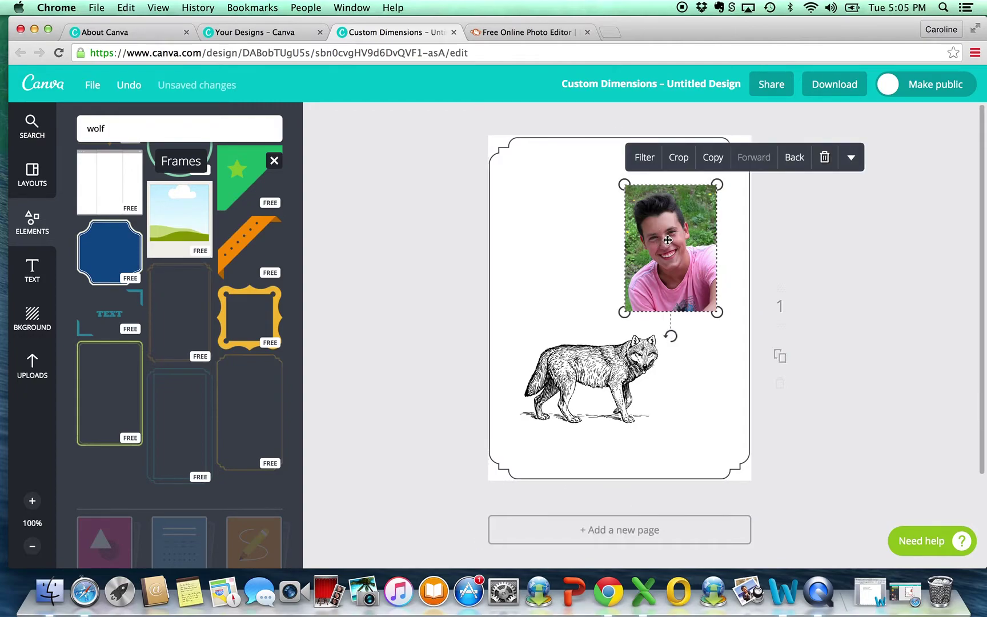
pyautogui.moveTo(668, 240); pyautogui.dragTo(690, 224)
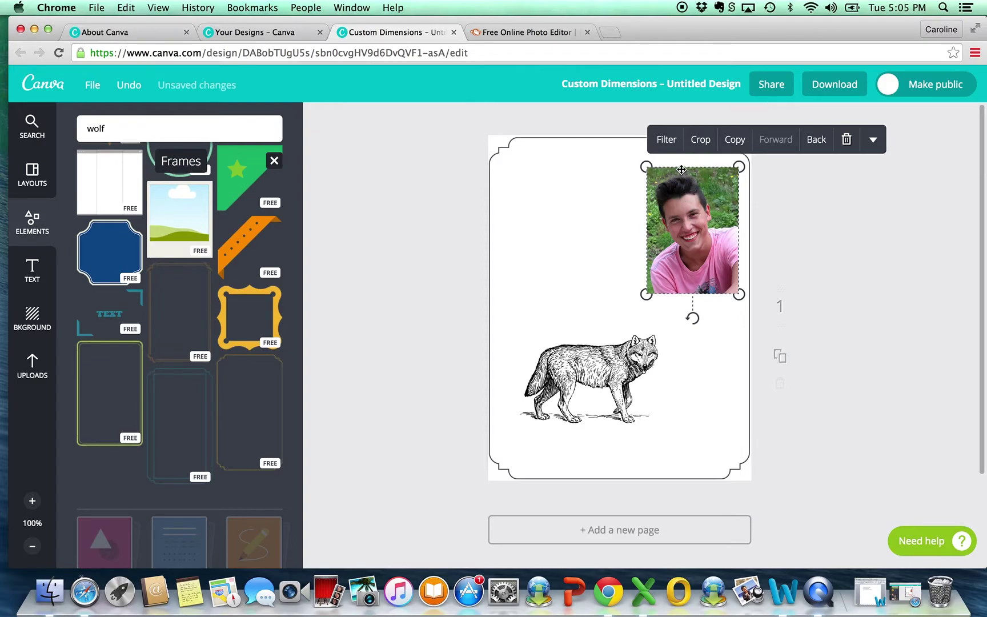
# Step: Apply the GRAYSCALE filter to the portrait photo
pyautogui.click(667, 143)
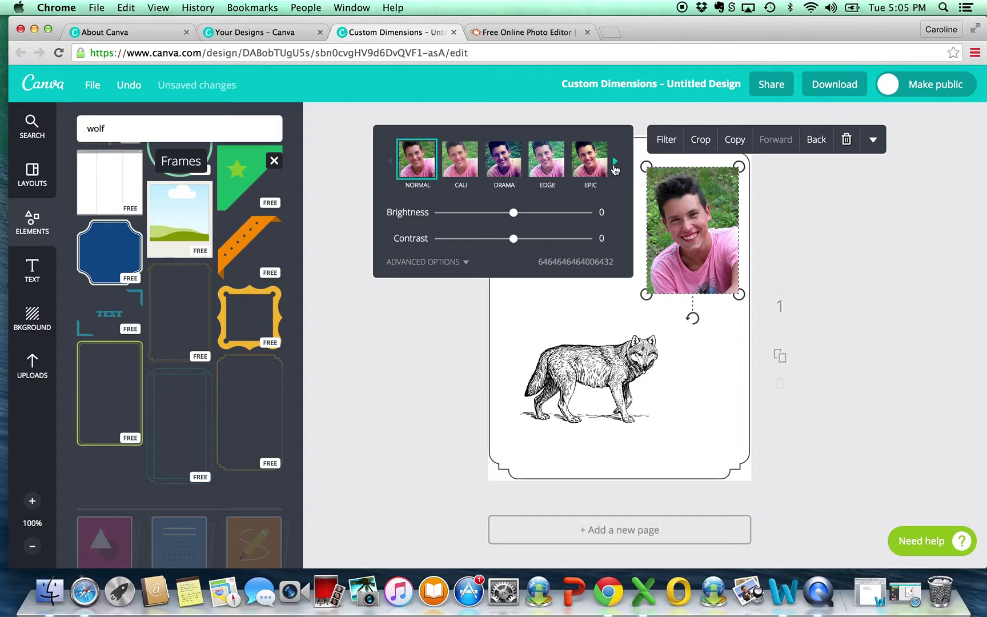
pyautogui.click(614, 162)
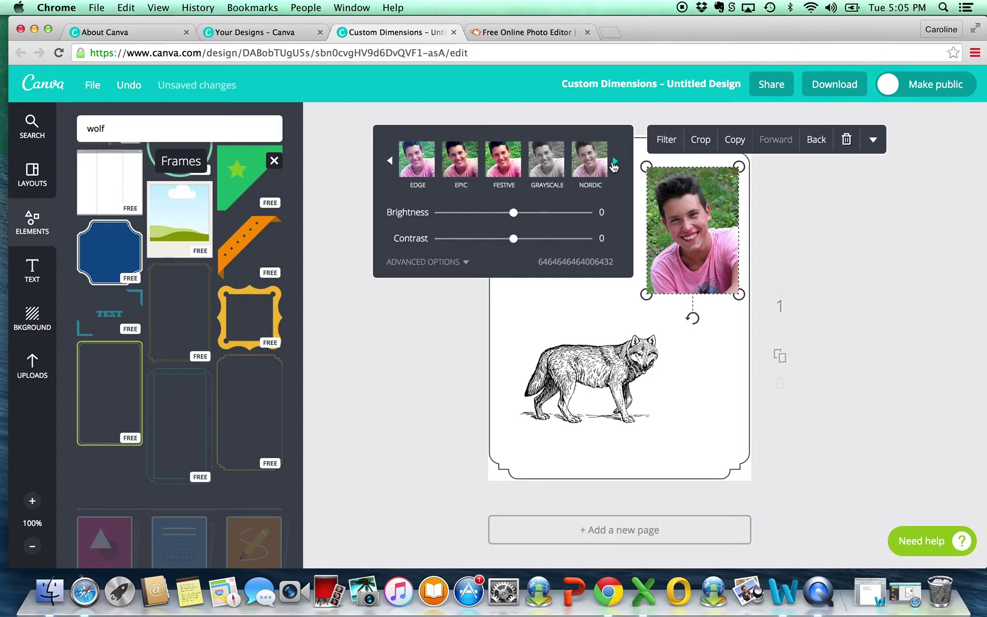
pyautogui.click(548, 166)
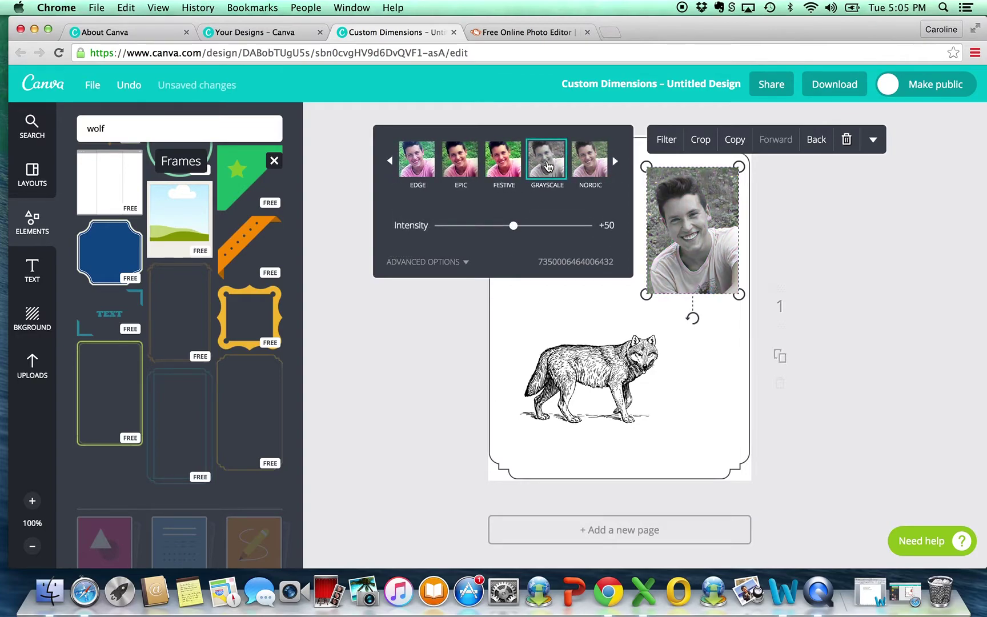
pyautogui.click(861, 297)
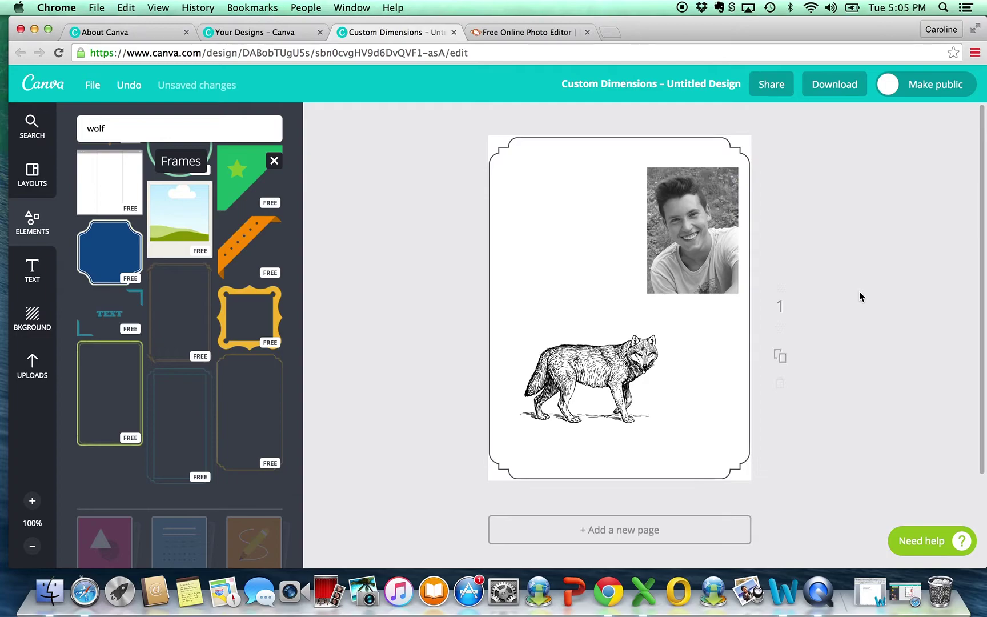
# Step: Tilt the photo, push it toward the top-right corner and enlarge it
pyautogui.click(710, 238)
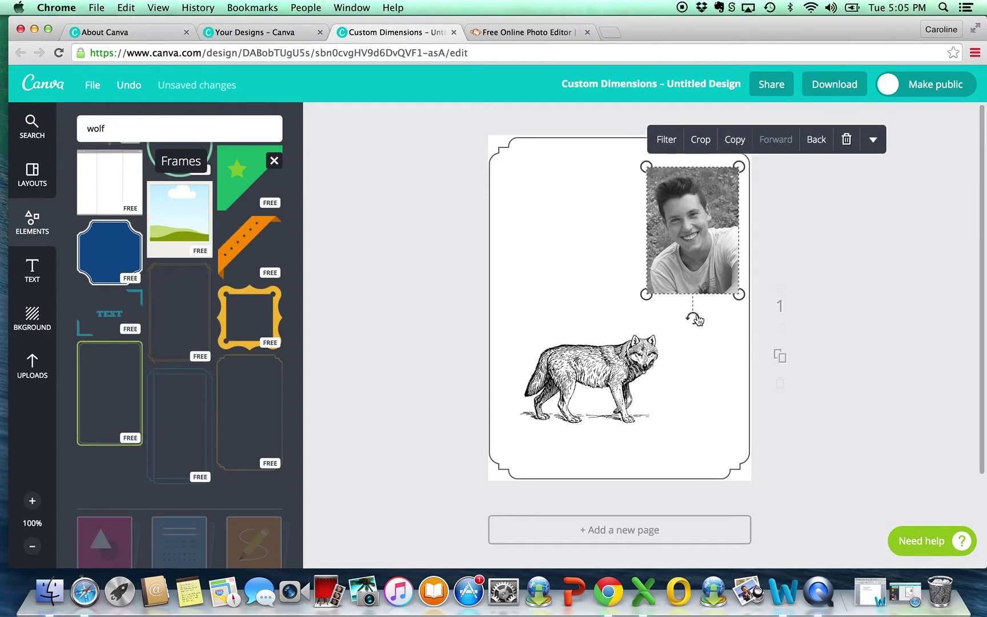
pyautogui.moveTo(696, 319); pyautogui.dragTo(675, 317)
pyautogui.moveTo(708, 194); pyautogui.dragTo(714, 202)
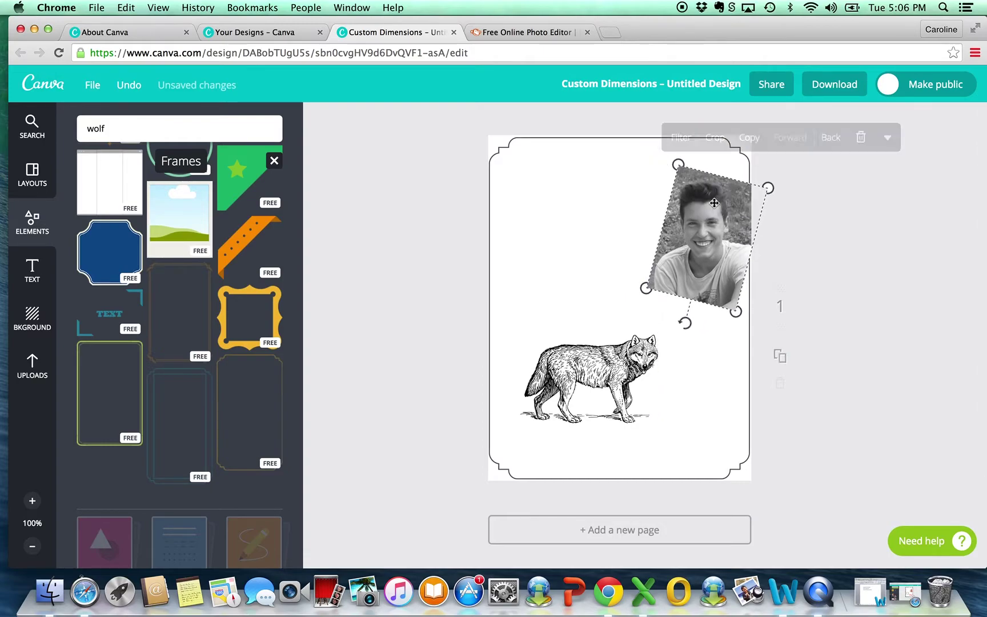
pyautogui.moveTo(647, 288); pyautogui.dragTo(620, 306)
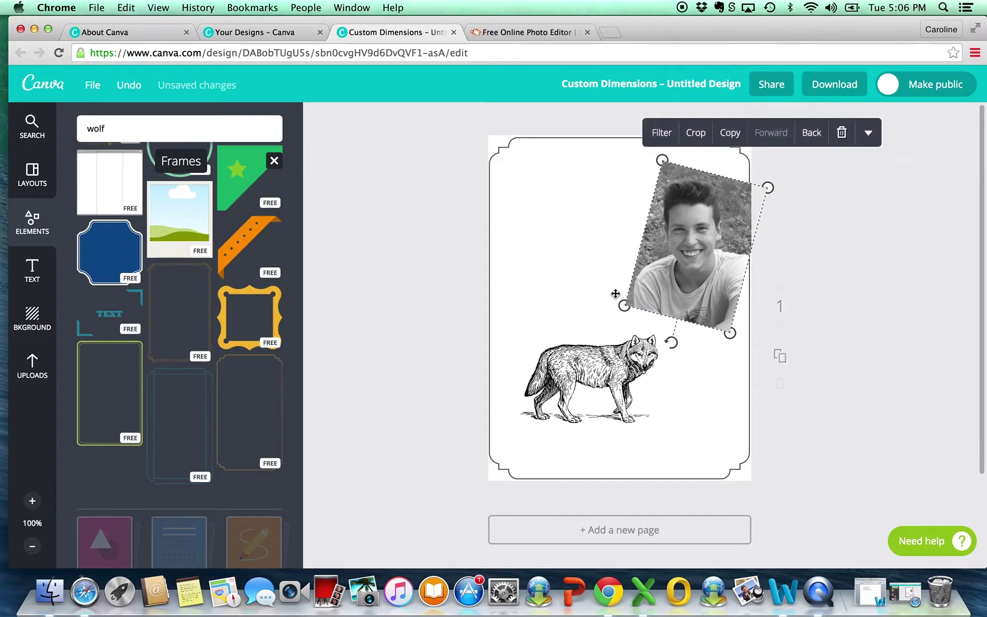
# Step: Move the wolf sketch down and to the left
pyautogui.click(607, 236)
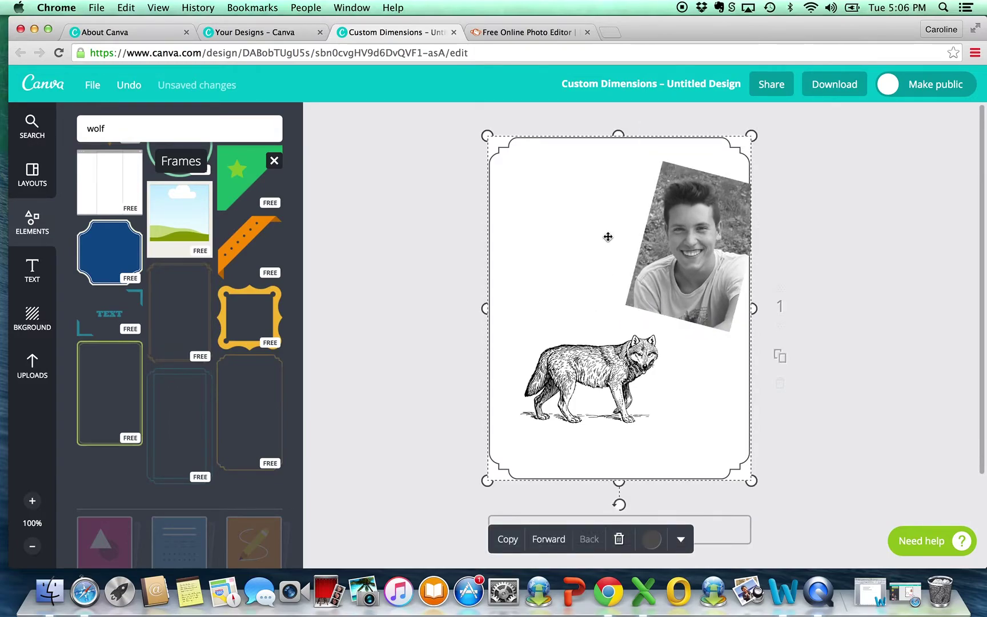
pyautogui.click(595, 357)
pyautogui.moveTo(595, 357); pyautogui.dragTo(576, 382)
pyautogui.click(422, 273)
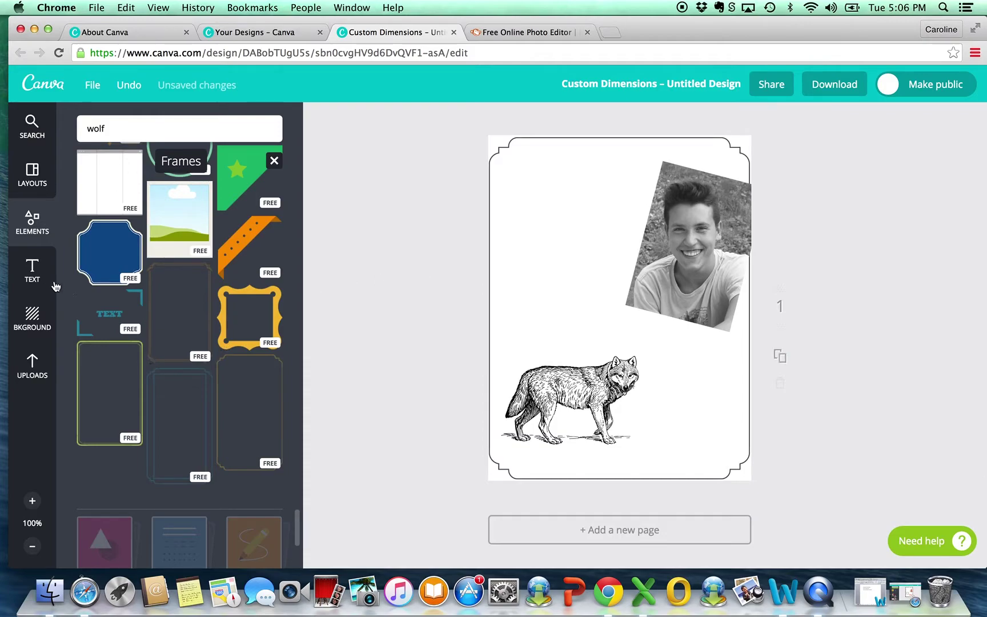
# Step: Add a body text box and place it above the wolf
pyautogui.click(31, 268)
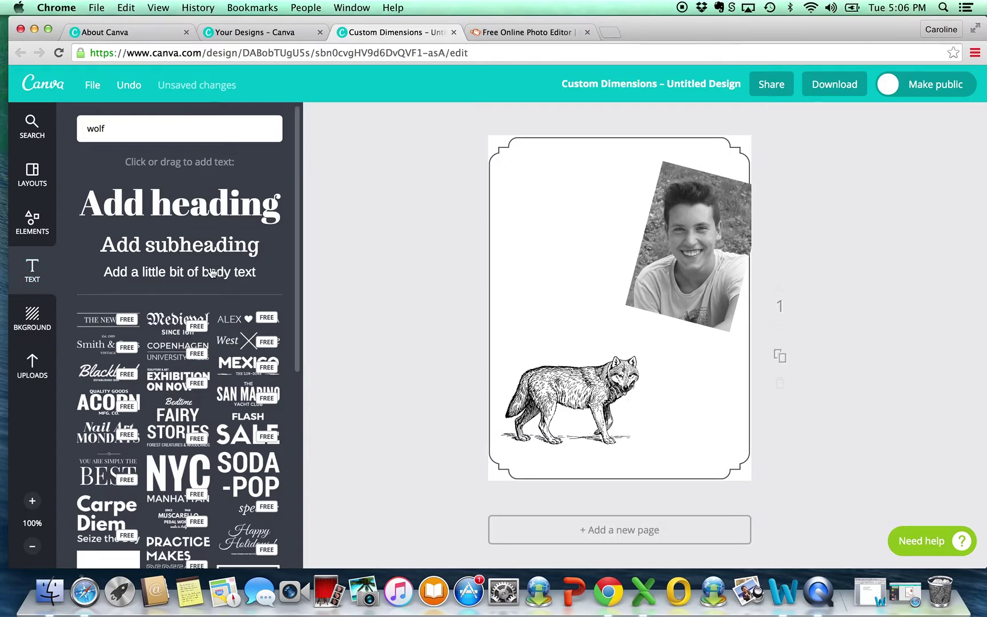
pyautogui.click(200, 273)
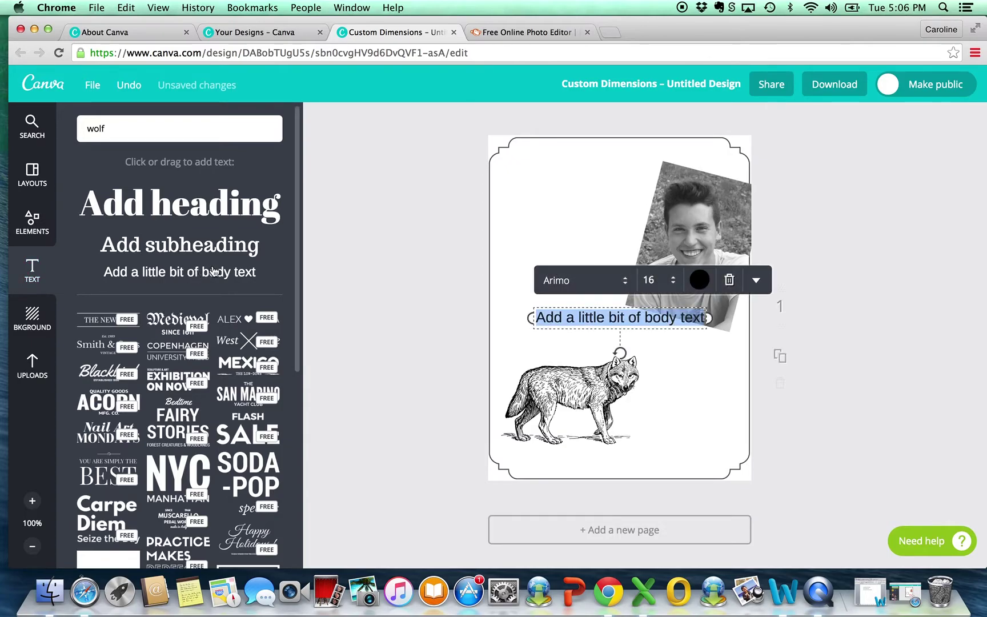
pyautogui.moveTo(602, 320); pyautogui.dragTo(560, 191)
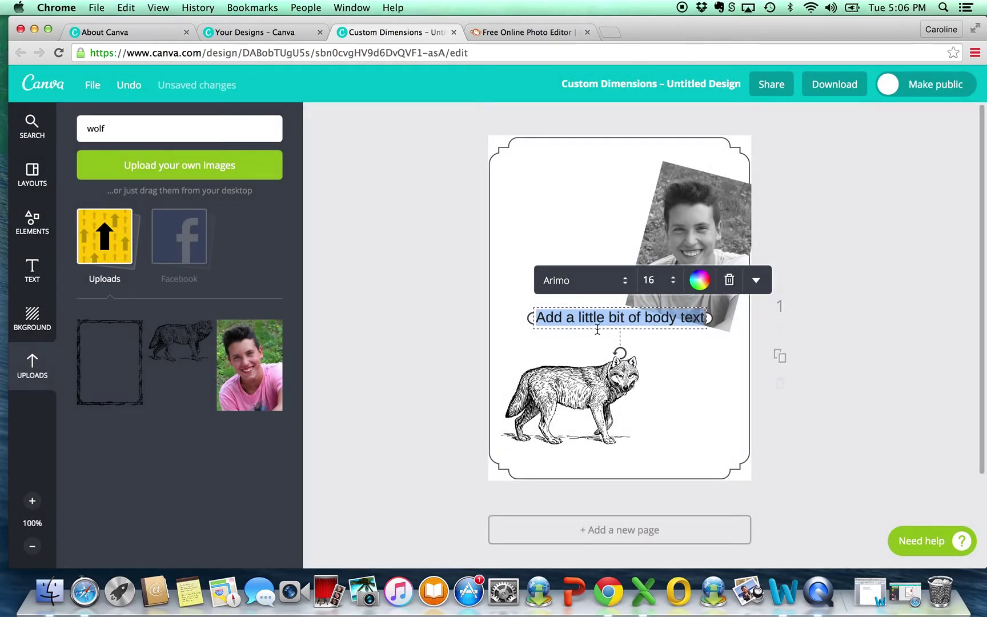
# Step: Copy the congratulations line from the Word notes and return to Canva
pyautogui.click(870, 591)
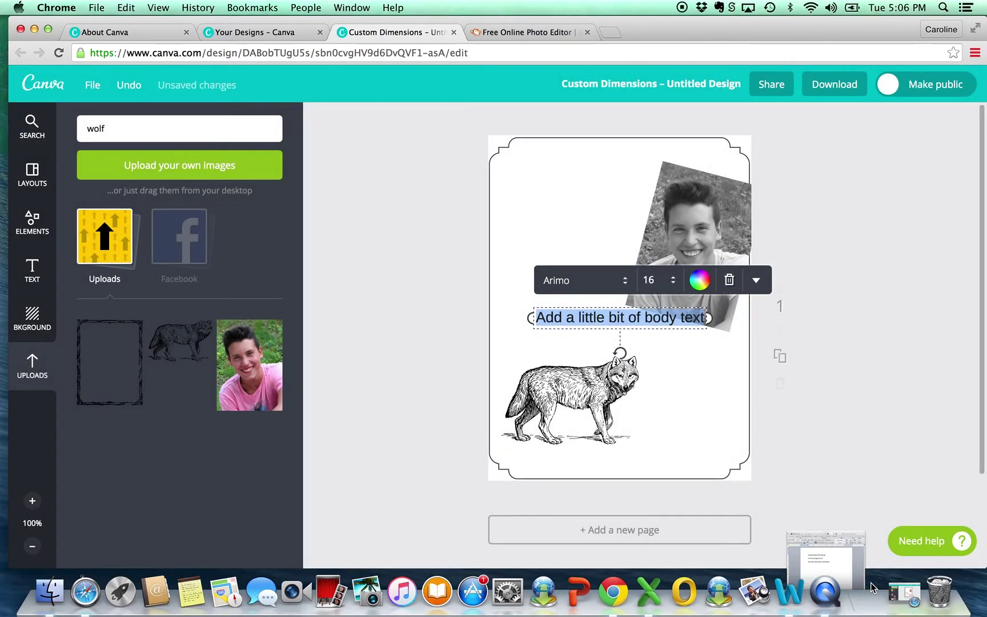
pyautogui.moveTo(329, 201); pyautogui.dragTo(175, 191)
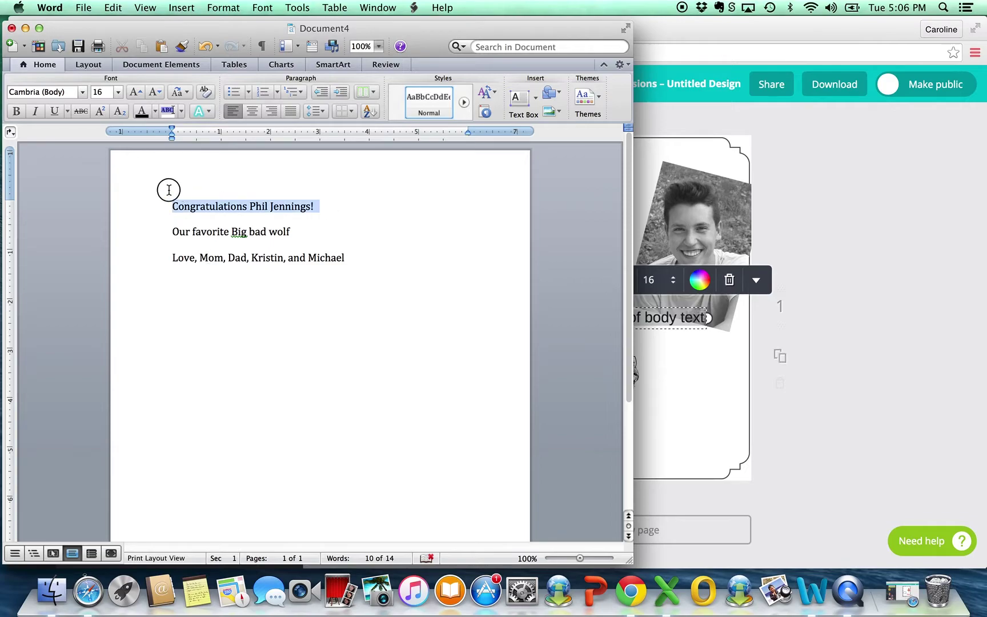
pyautogui.press('super+c')
pyautogui.click(25, 28)
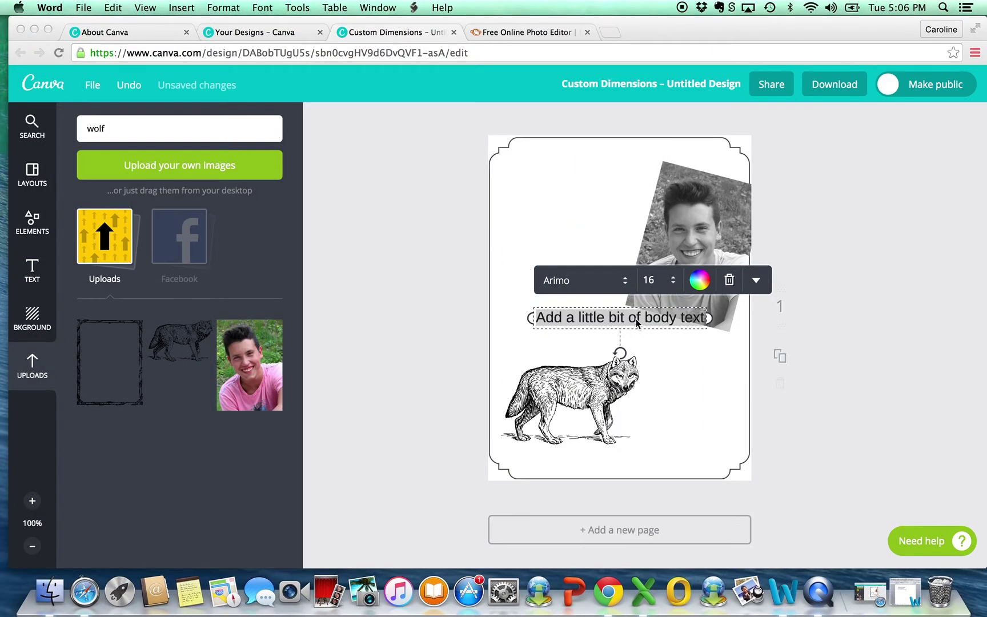
# Step: Clear the text box's placeholder wording and paste the copied congratulations line
pyautogui.doubleClick(634, 318)
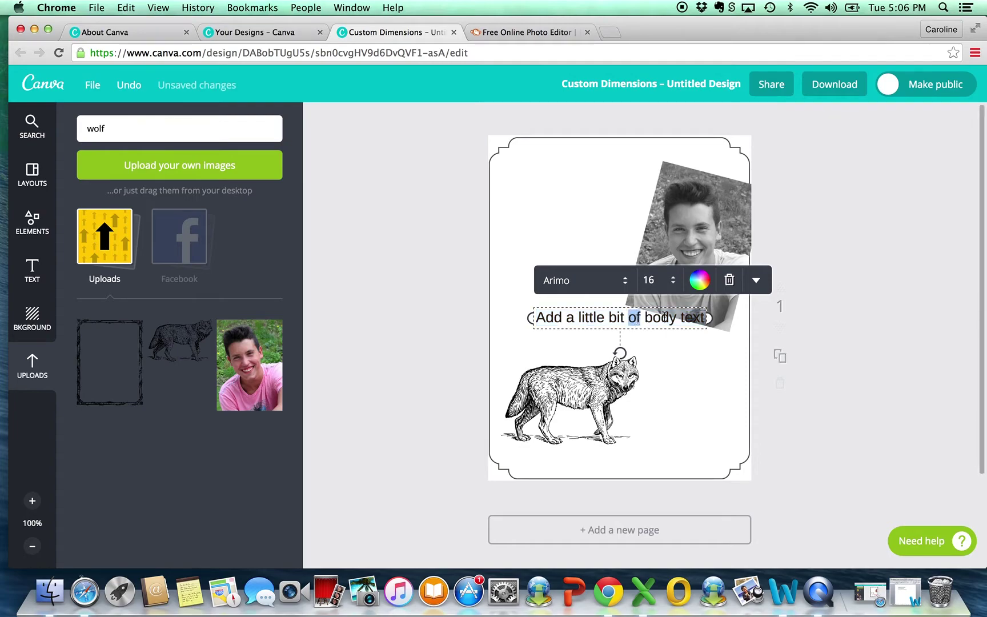
pyautogui.moveTo(536, 319); pyautogui.dragTo(687, 326)
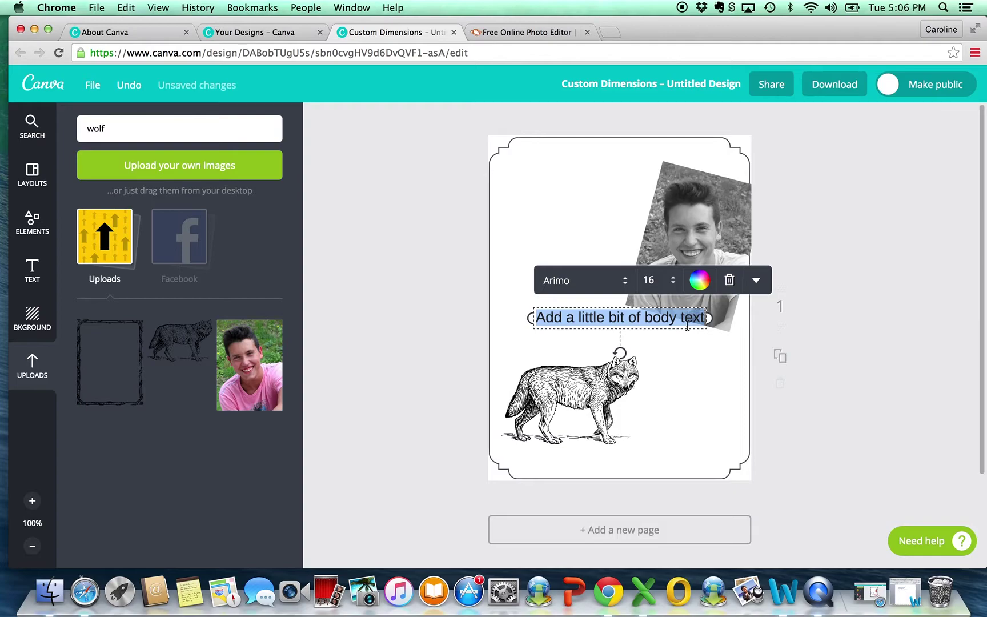
pyautogui.press('BackSpace')
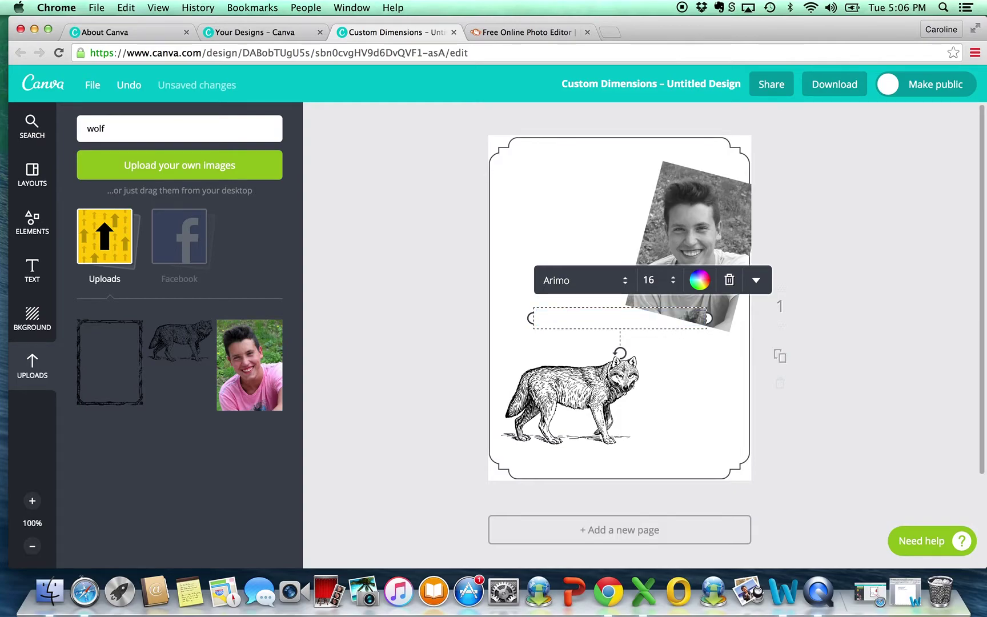
pyautogui.press('super+v')
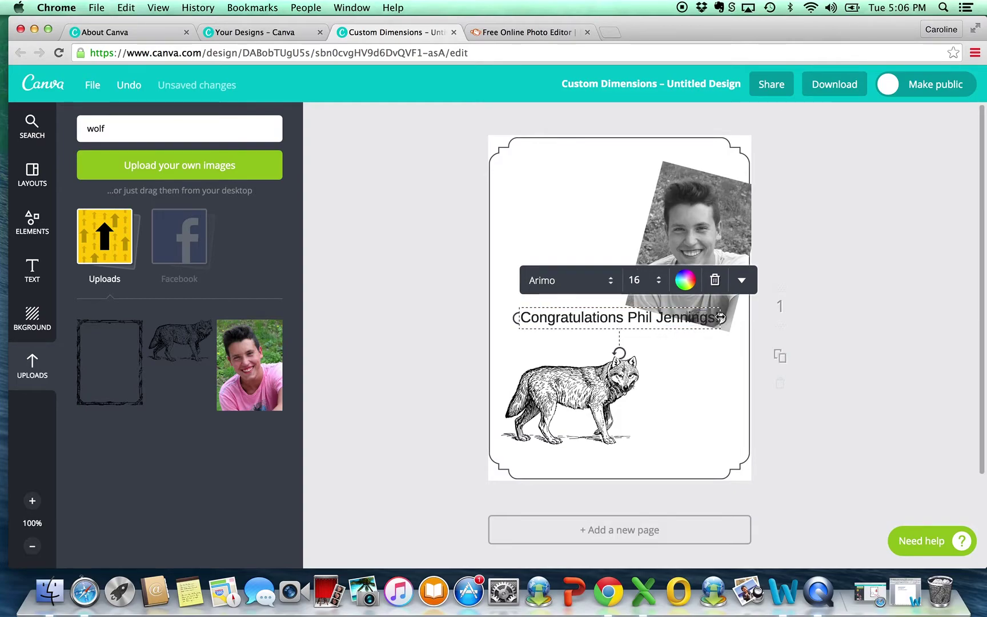
# Step: Break the message onto two lines before the recipient's name and select it
pyautogui.click(627, 317)
pyautogui.press('Return')
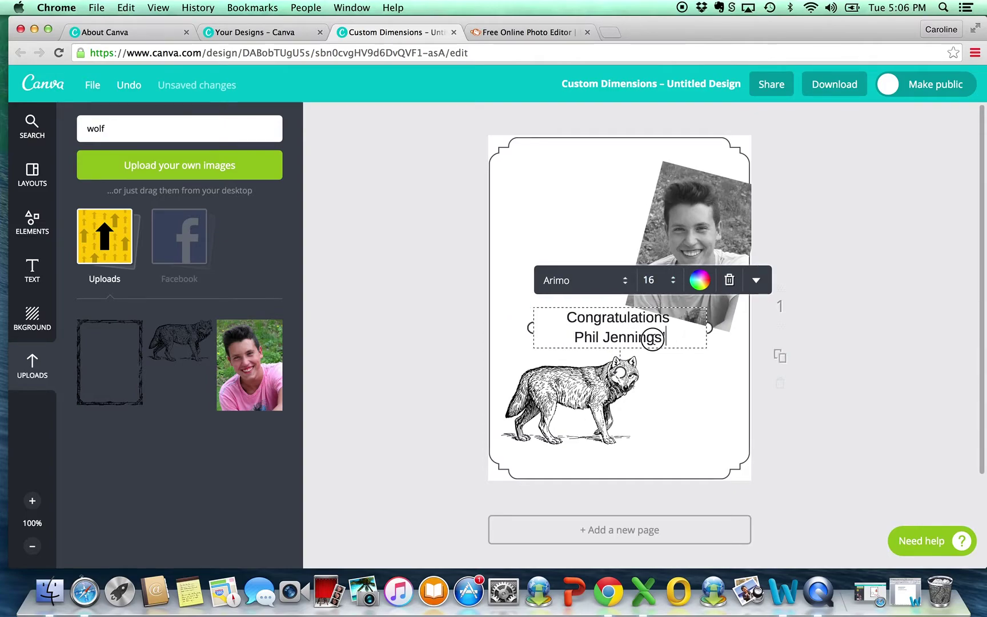
pyautogui.moveTo(674, 338); pyautogui.dragTo(558, 312)
# Step: Try bold, italic and uppercase on the message, then turn them all off
pyautogui.click(759, 280)
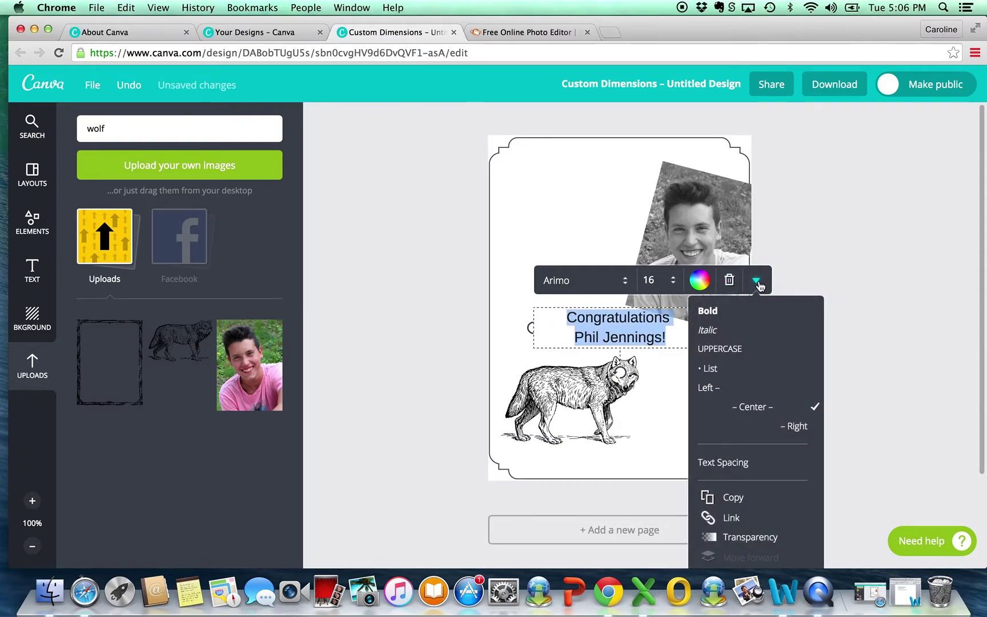
pyautogui.click(718, 314)
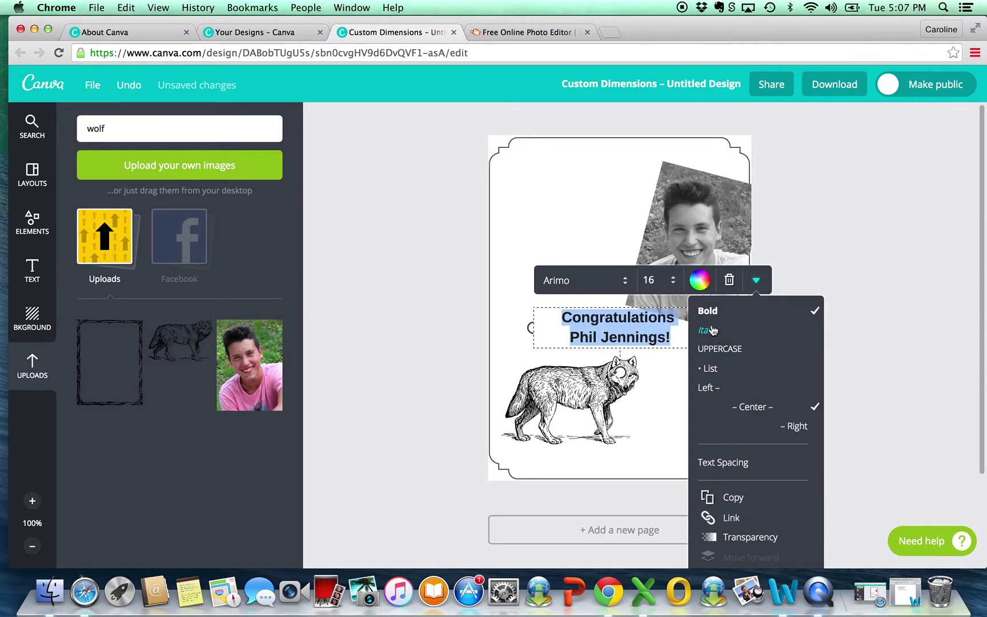
pyautogui.click(712, 331)
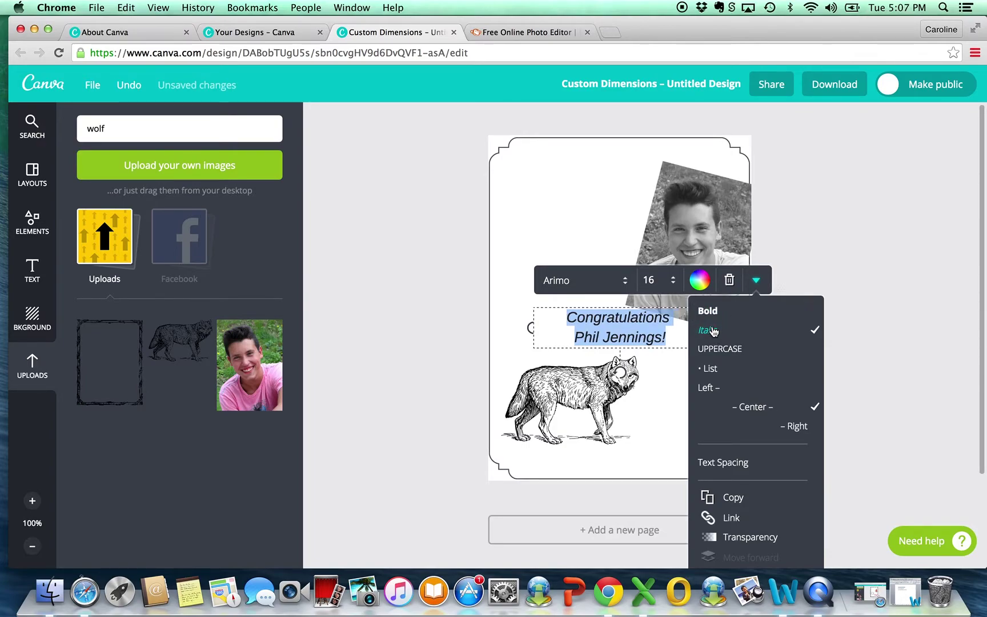
pyautogui.click(718, 314)
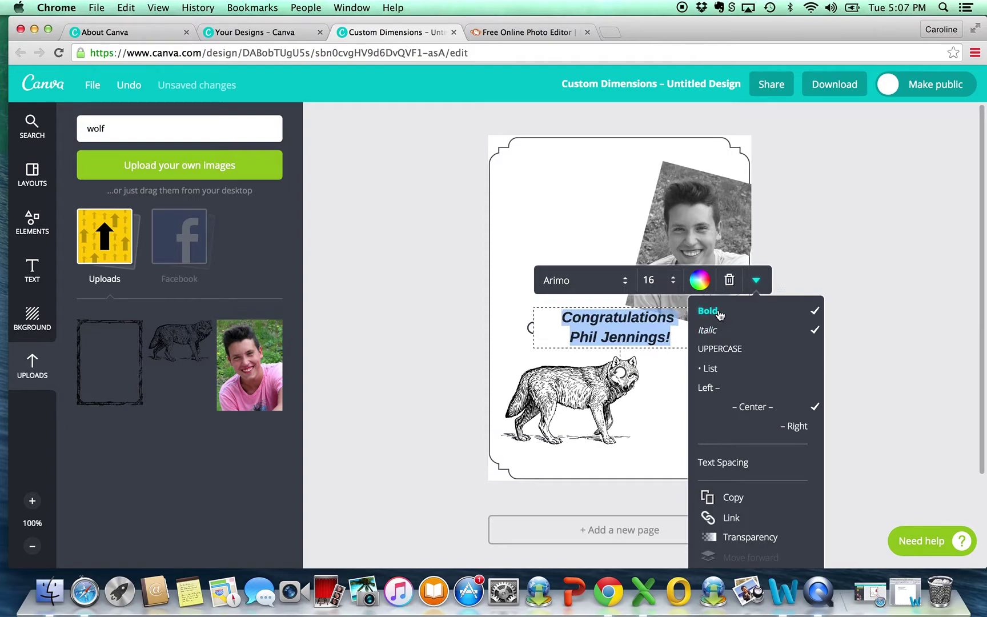
pyautogui.click(731, 350)
pyautogui.click(731, 350)
pyautogui.click(728, 350)
pyautogui.click(721, 330)
pyautogui.click(713, 311)
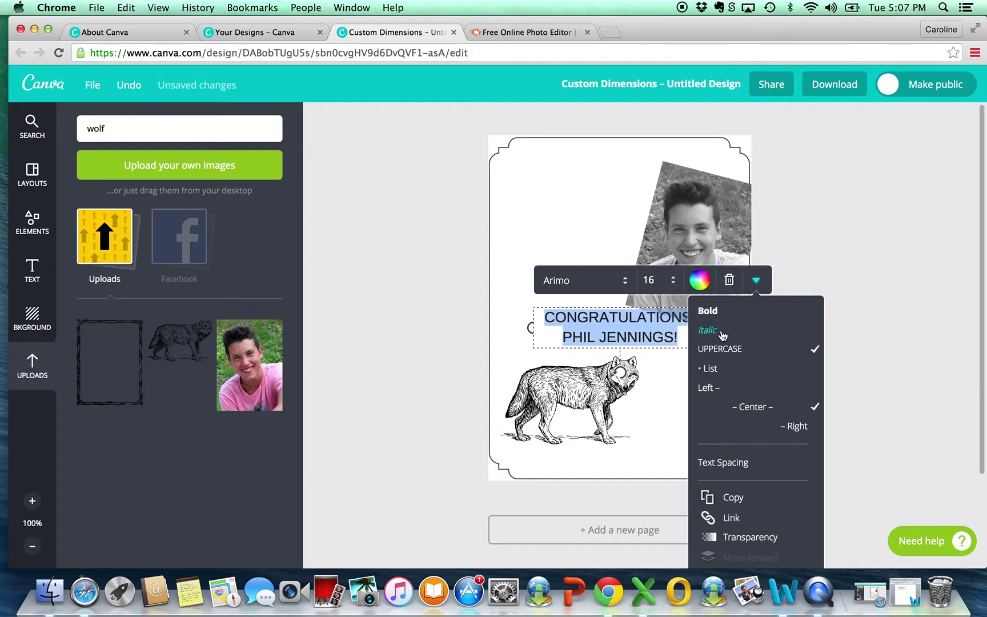
pyautogui.click(738, 354)
# Step: Try left and right alignment, then leave the message centred
pyautogui.click(708, 386)
pyautogui.click(753, 408)
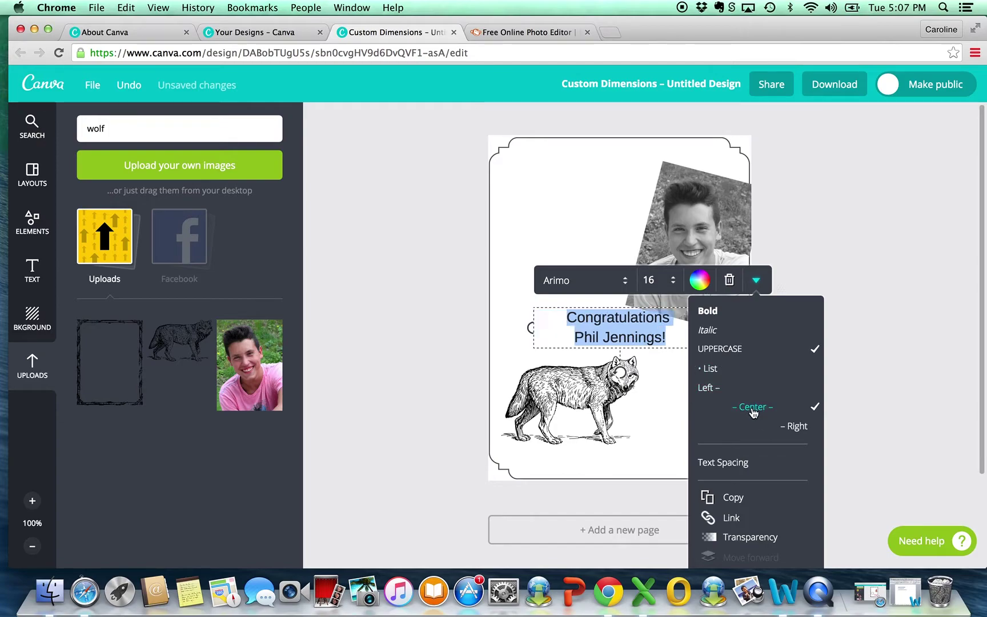
pyautogui.click(798, 430)
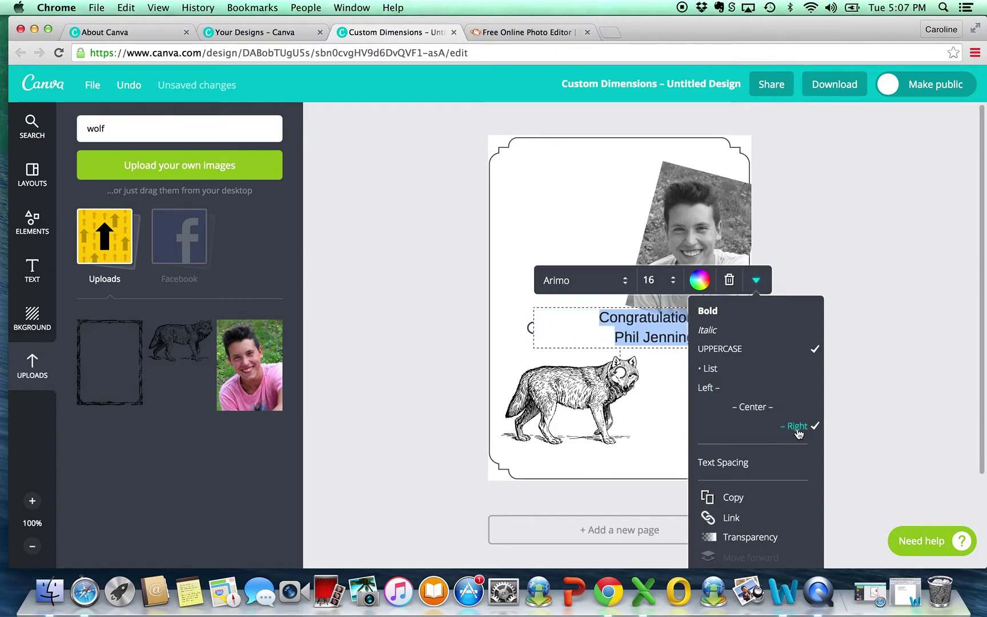
pyautogui.click(765, 407)
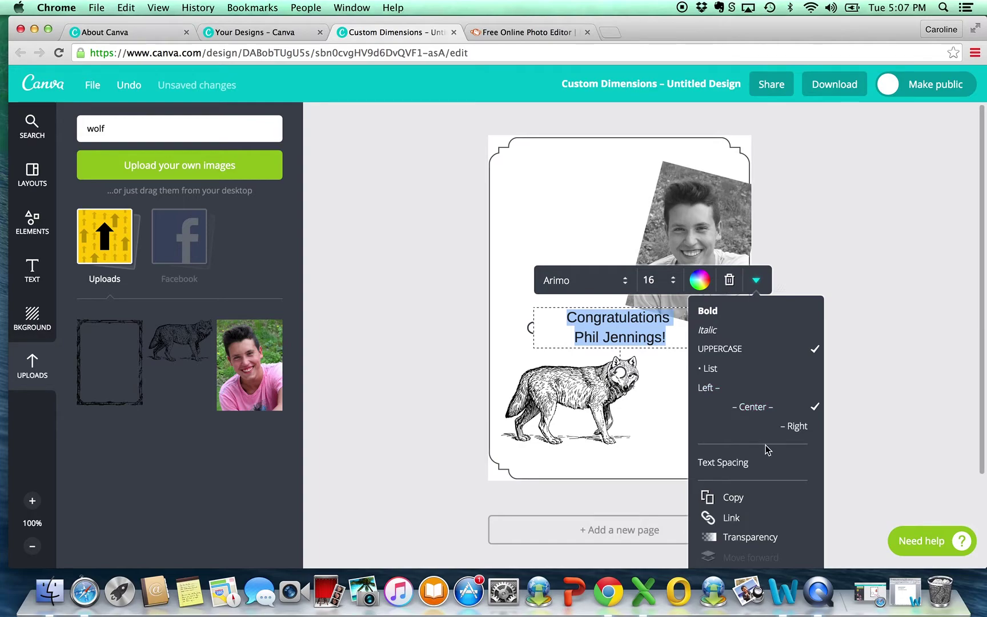
pyautogui.click(730, 466)
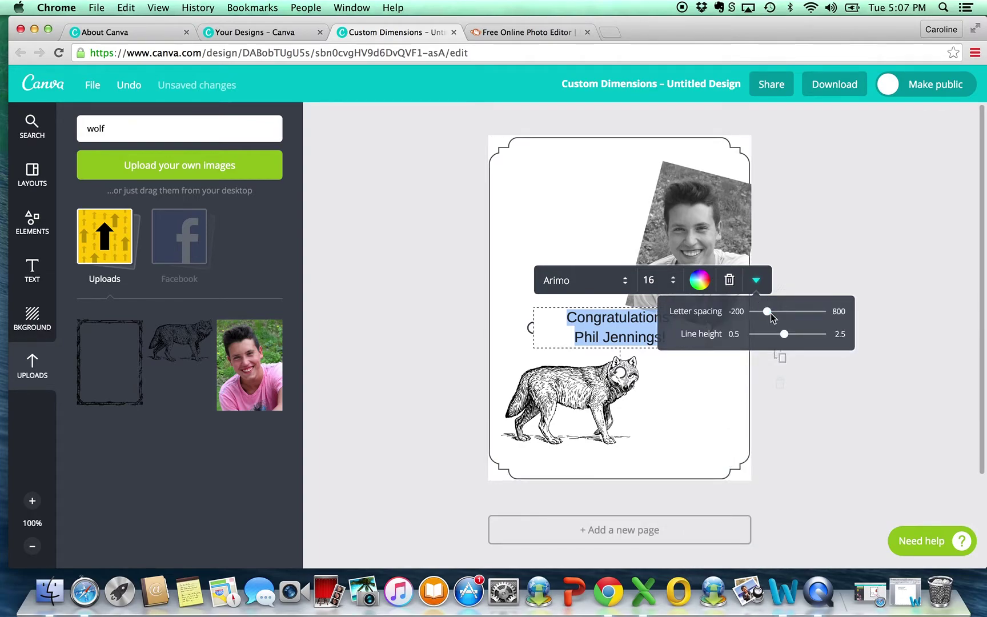
# Step: Try wider letter spacing and line height on the message, then undo the change
pyautogui.moveTo(769, 316); pyautogui.dragTo(783, 338)
pyautogui.click(772, 337)
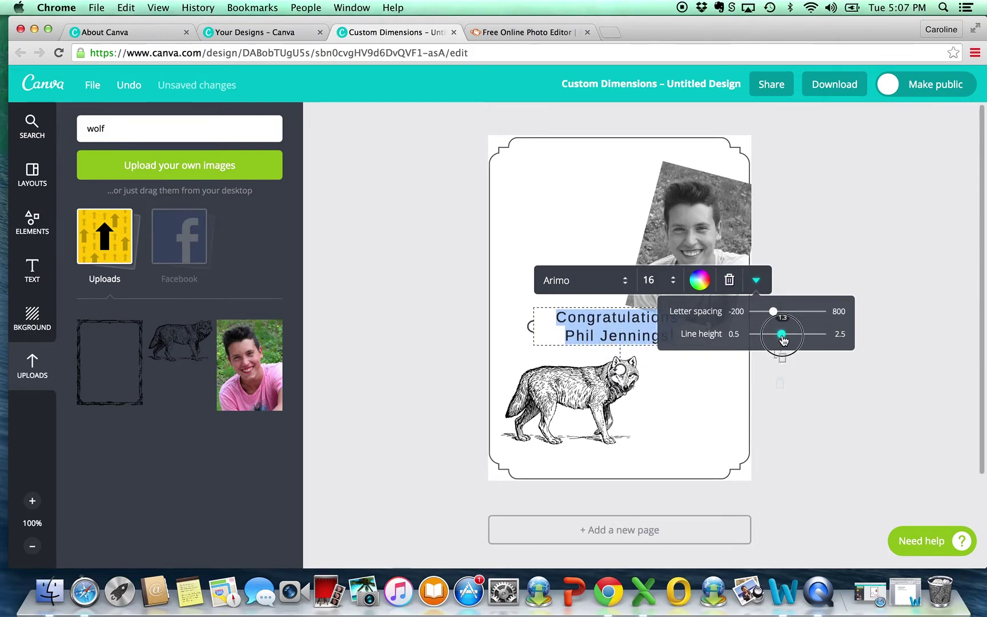
pyautogui.click(809, 261)
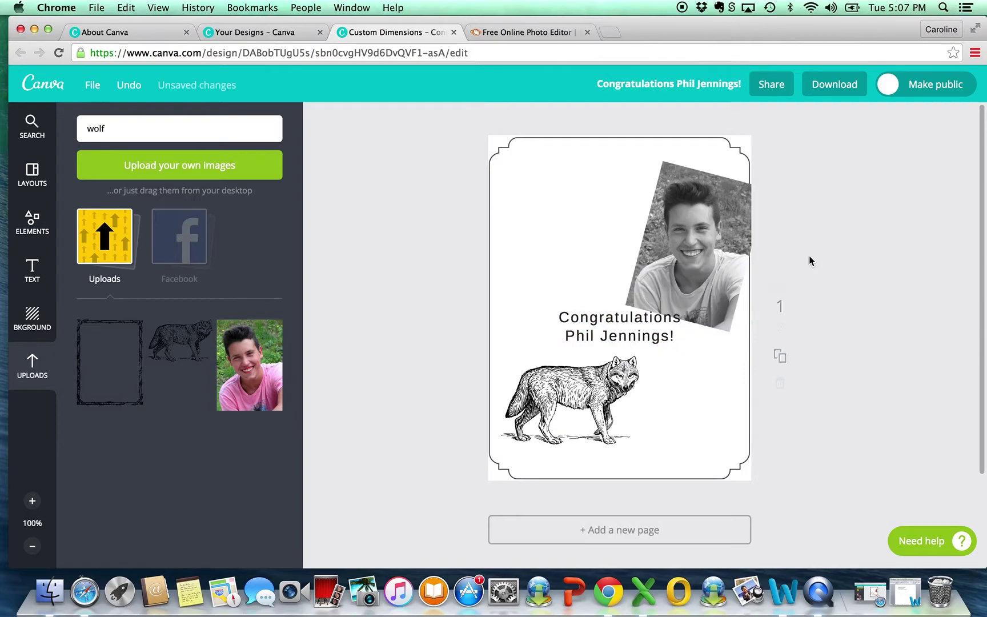
pyautogui.press('super+z')
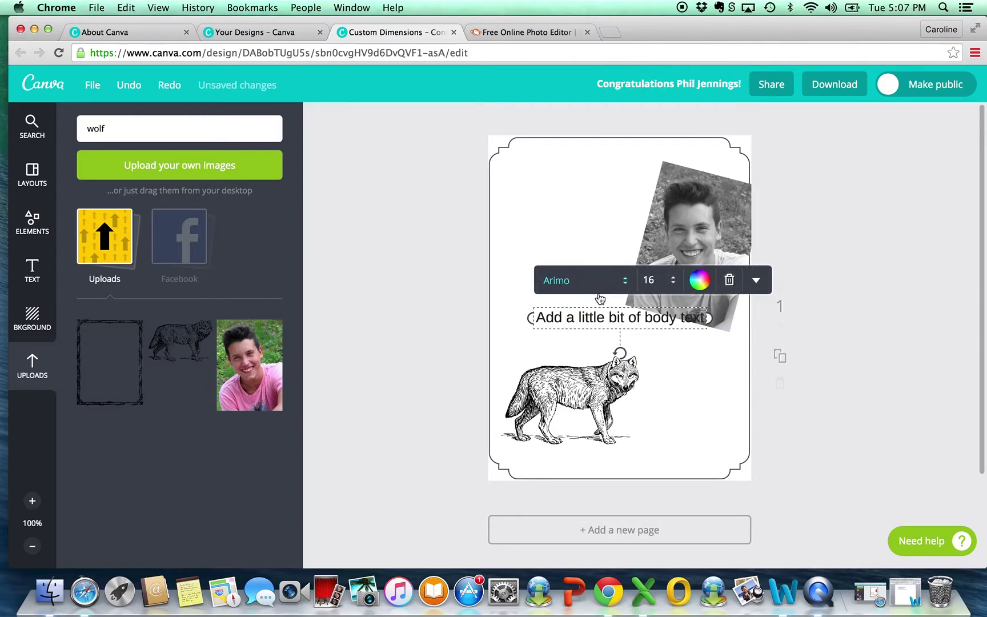
# Step: Replace the placeholder with the pasted congratulations message, breaking it before the recipient's name
pyautogui.doubleClick(554, 316)
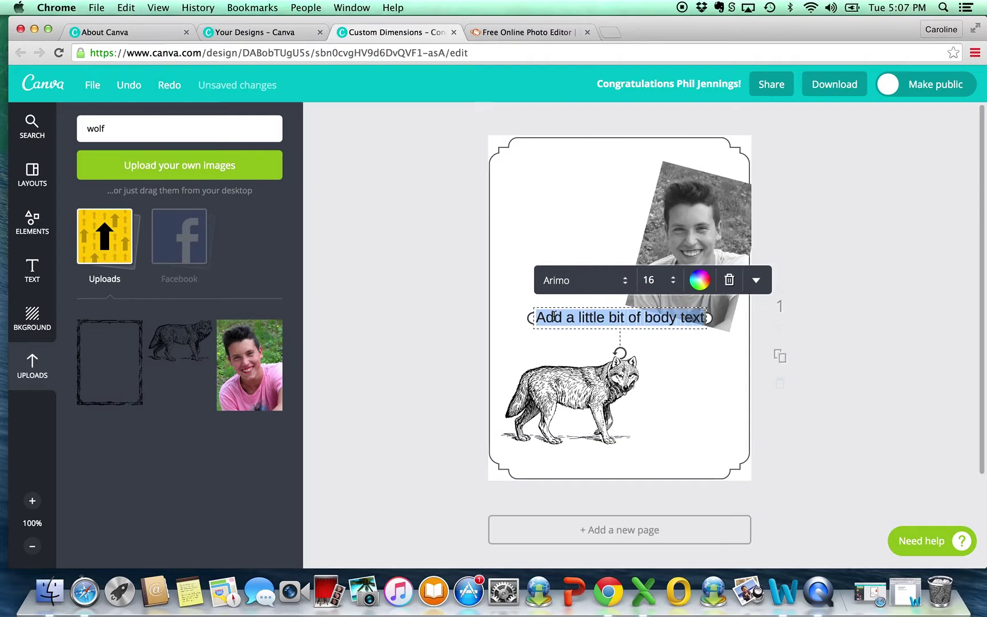
pyautogui.press('BackSpace')
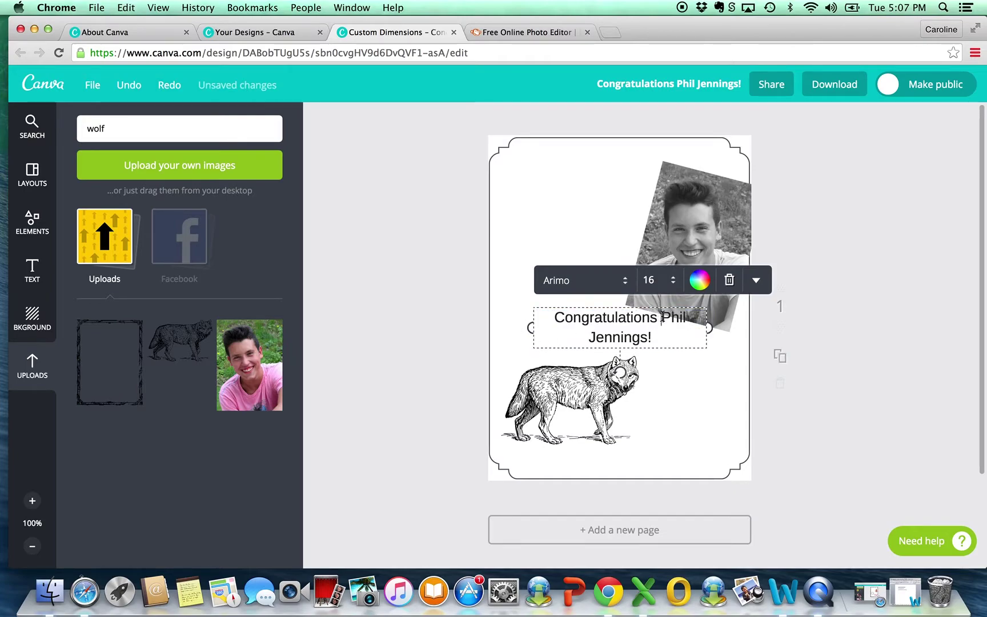
pyautogui.press('Return')
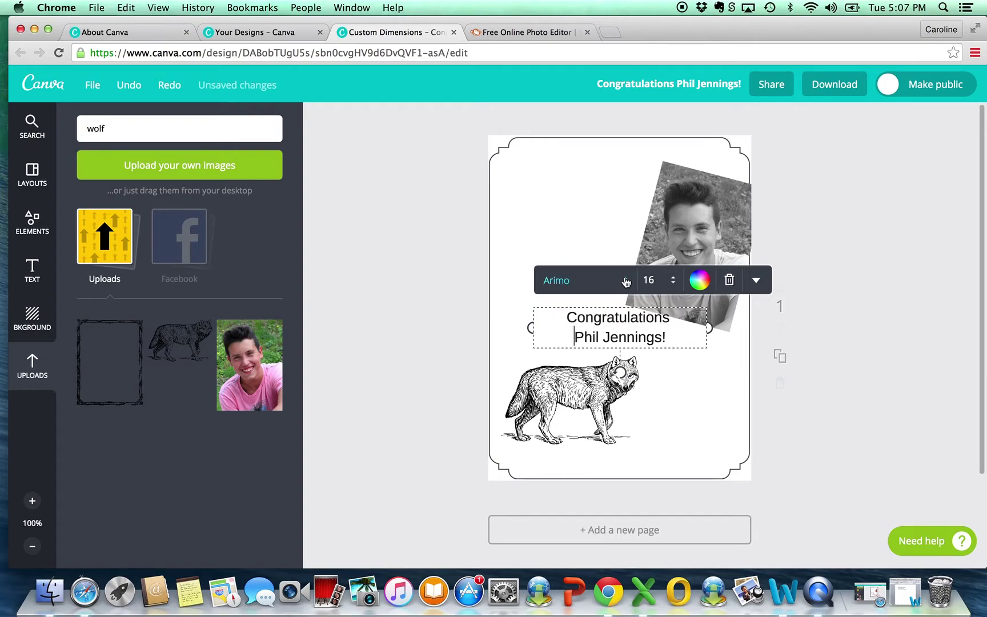
# Step: Try the Cabin Sketch and then the Cinzel font on the greeting
pyautogui.click(627, 281)
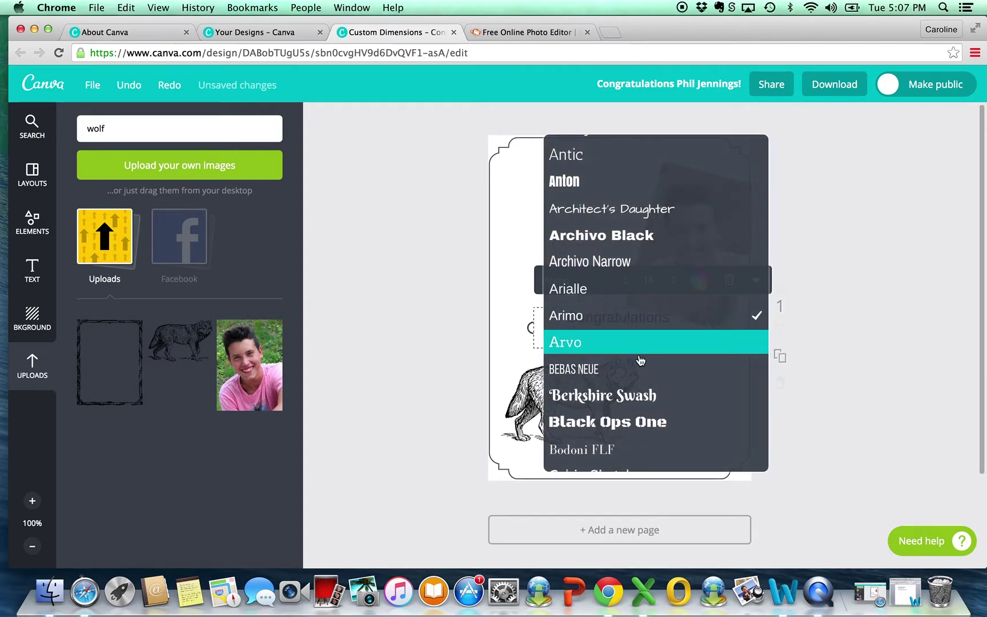
pyautogui.scroll(-5, 640, 360)
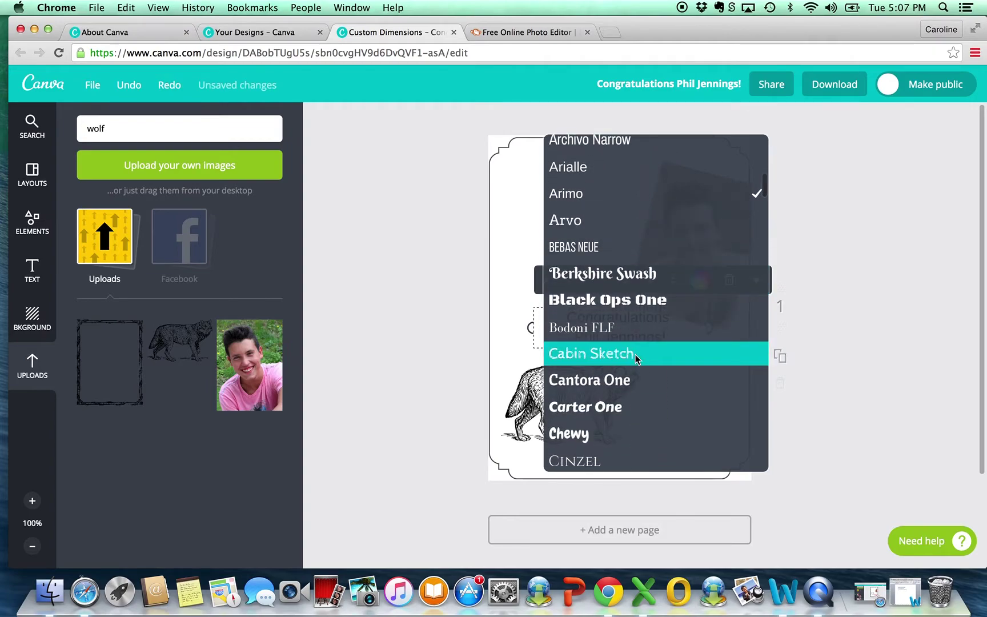
pyautogui.scroll(-1, 603, 314)
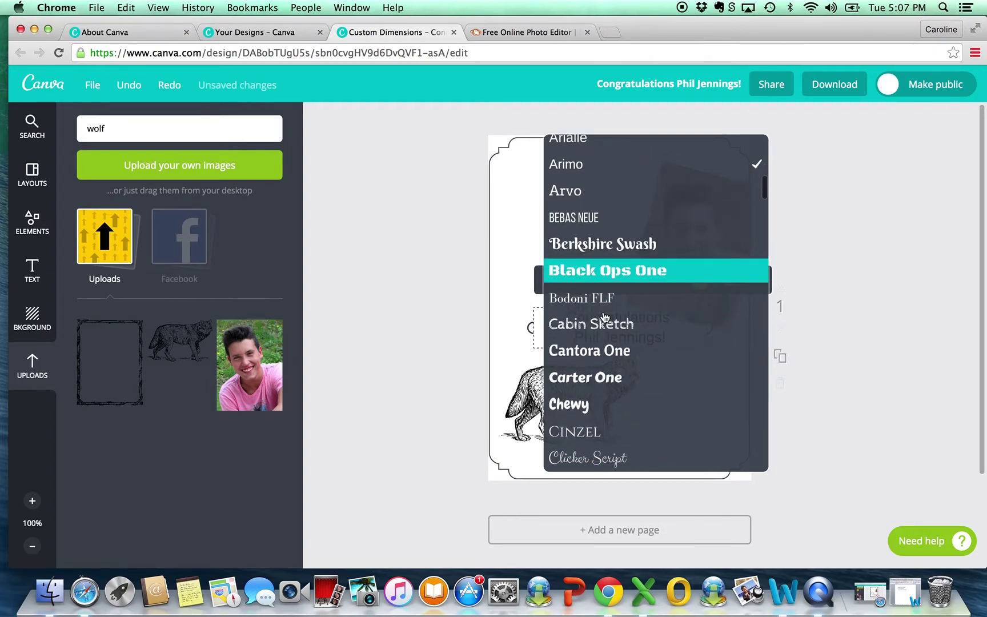
pyautogui.click(603, 324)
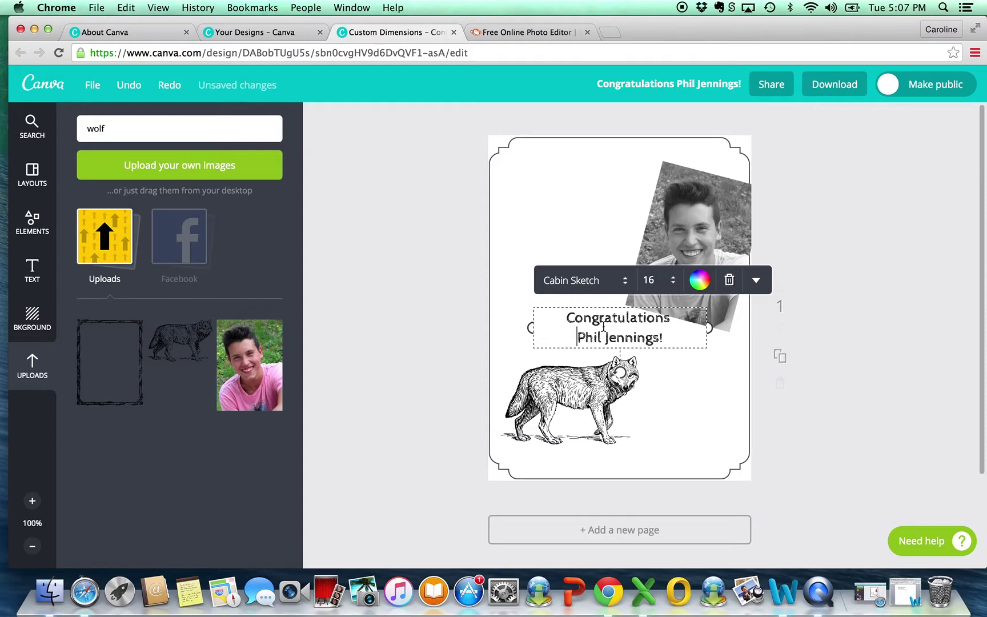
pyautogui.click(623, 280)
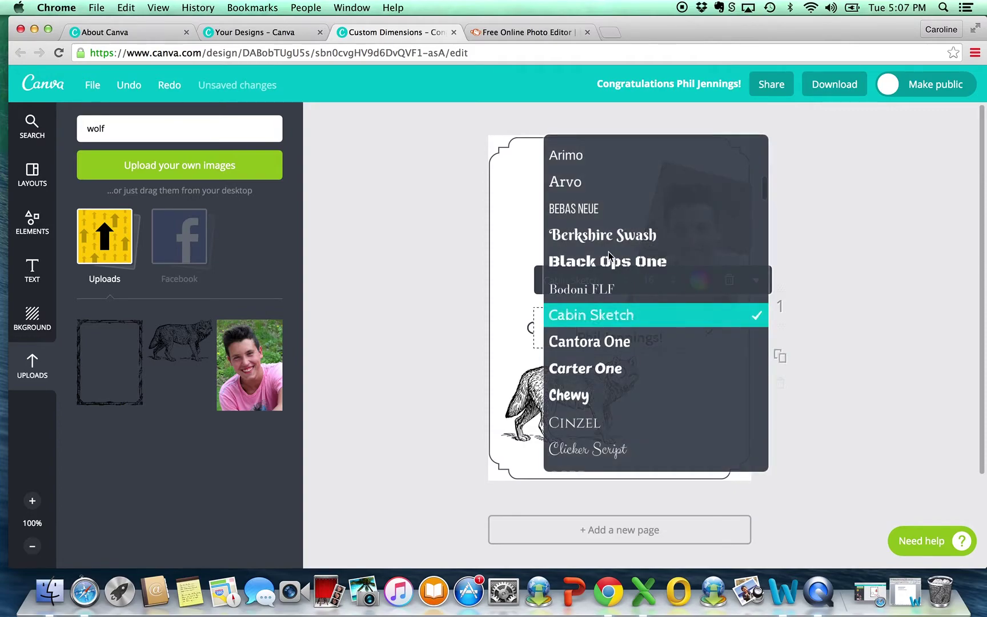
pyautogui.scroll(-2, 614, 287)
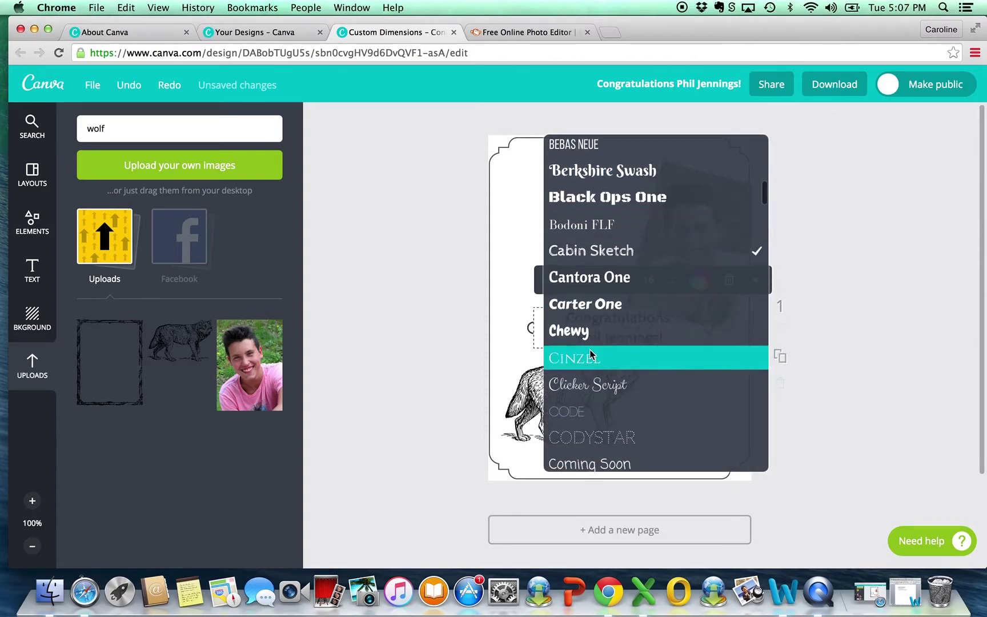
pyautogui.click(591, 351)
# Step: Set the whole greeting in IM Fell English Small Caps at size 21
pyautogui.moveTo(676, 340); pyautogui.dragTo(548, 317)
pyautogui.click(625, 281)
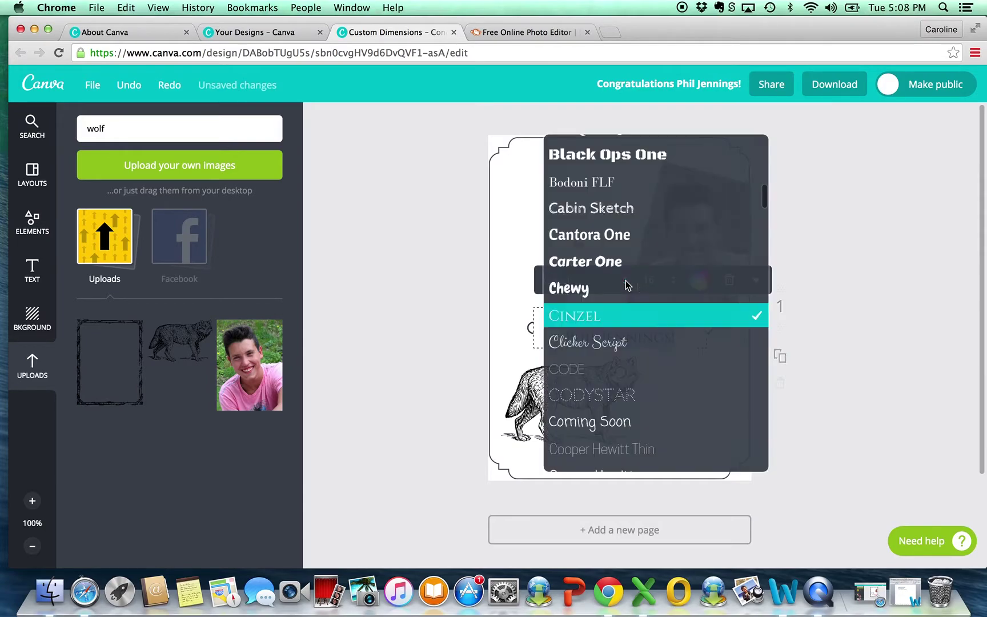
pyautogui.scroll(-5, 625, 348)
pyautogui.scroll(-10, 625, 348)
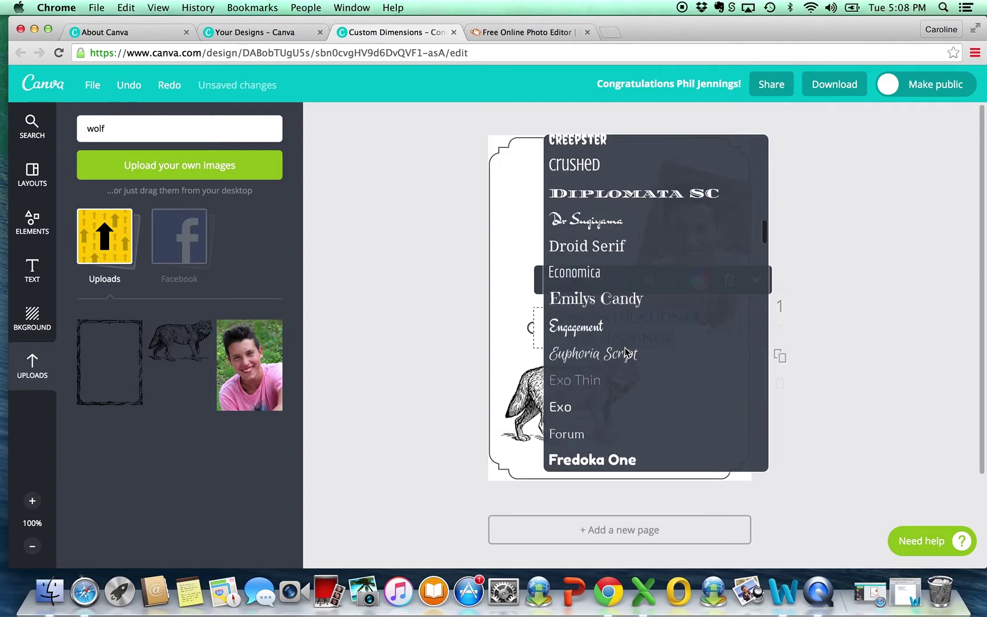
pyautogui.scroll(-2, 626, 351)
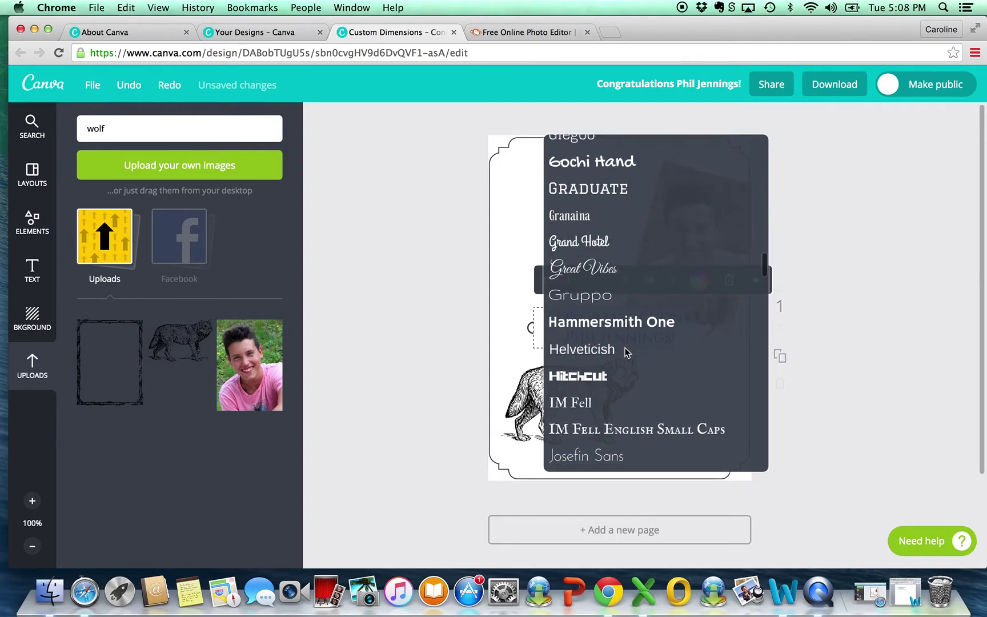
pyautogui.click(612, 429)
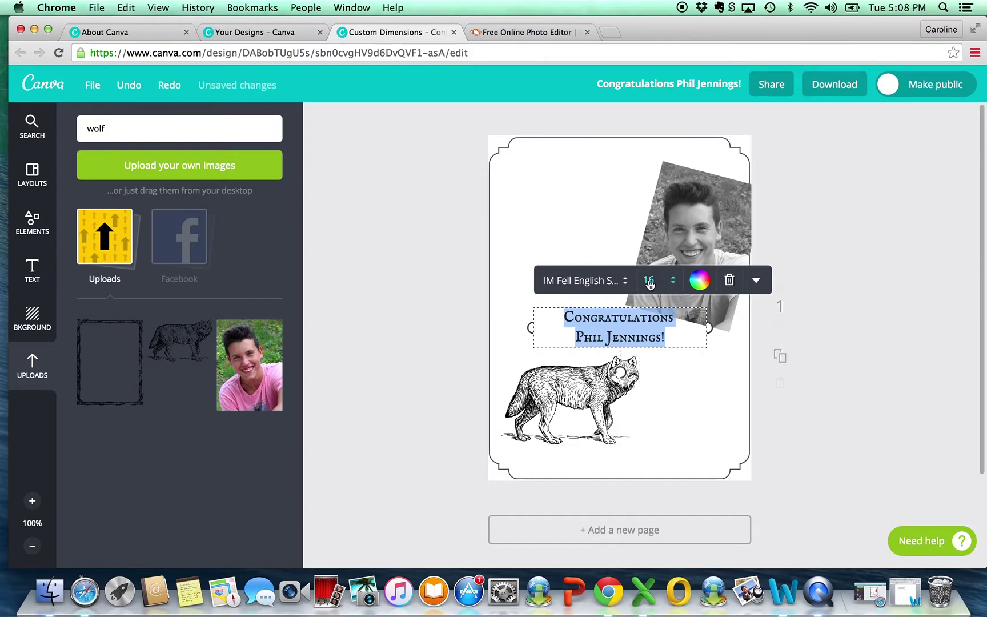
pyautogui.click(672, 281)
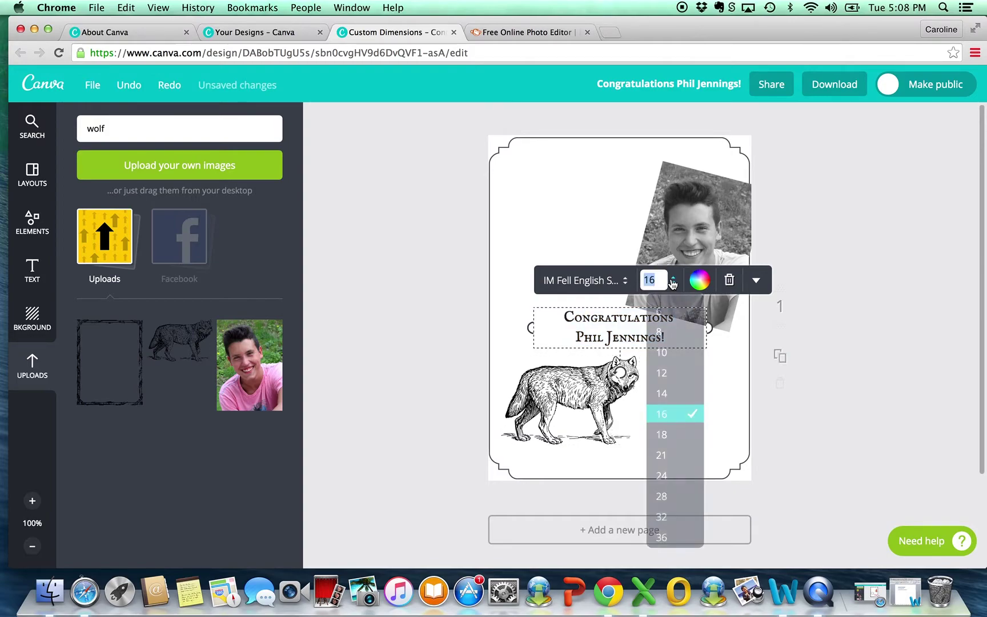
pyautogui.click(661, 455)
# Step: Drag the two-line greeting up to the card's top-left, beside the tilted photo
pyautogui.click(658, 400)
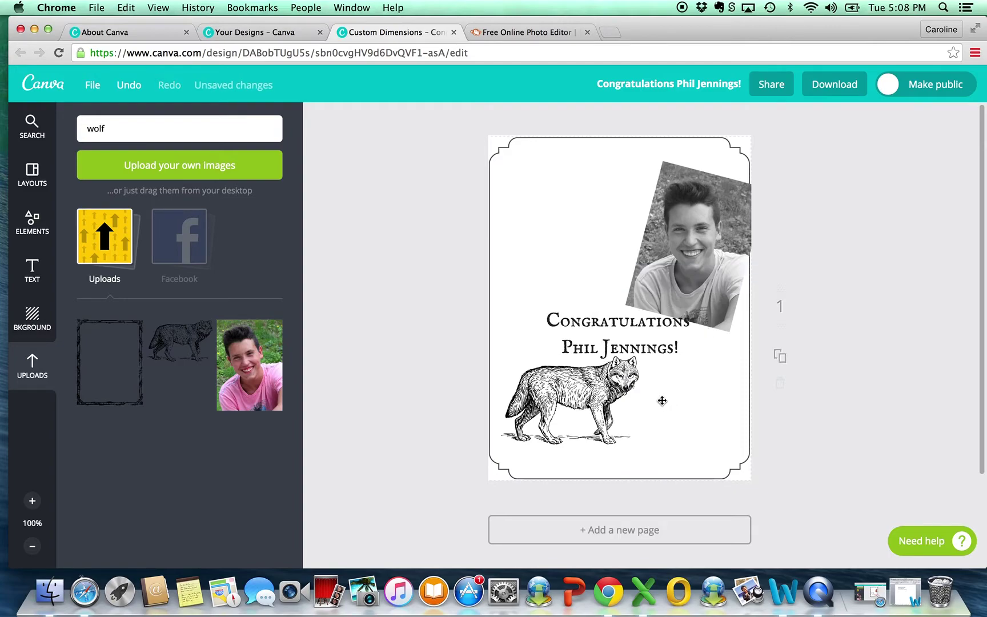
pyautogui.click(638, 326)
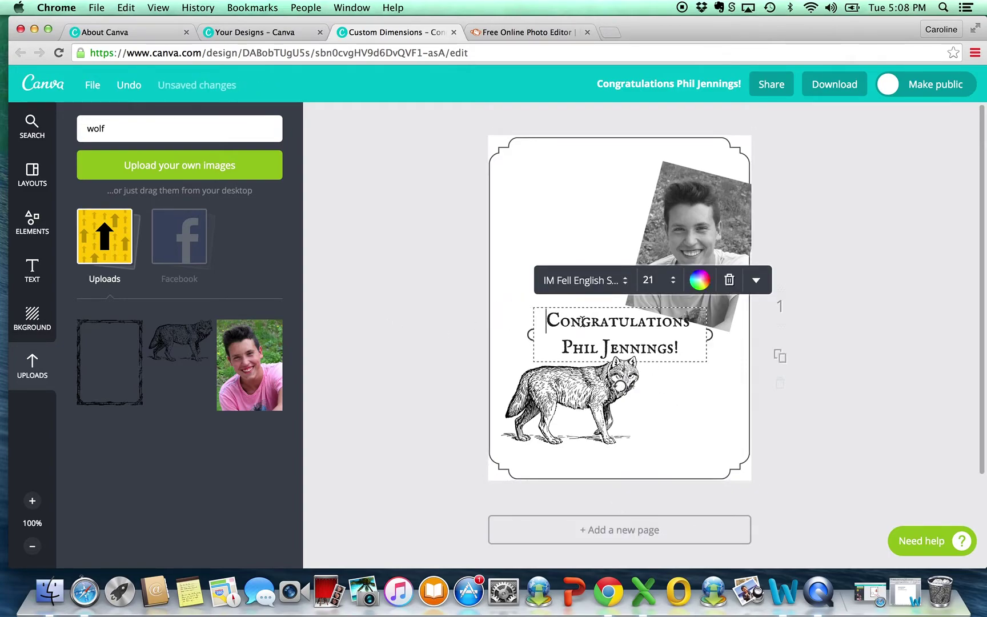
pyautogui.click(433, 304)
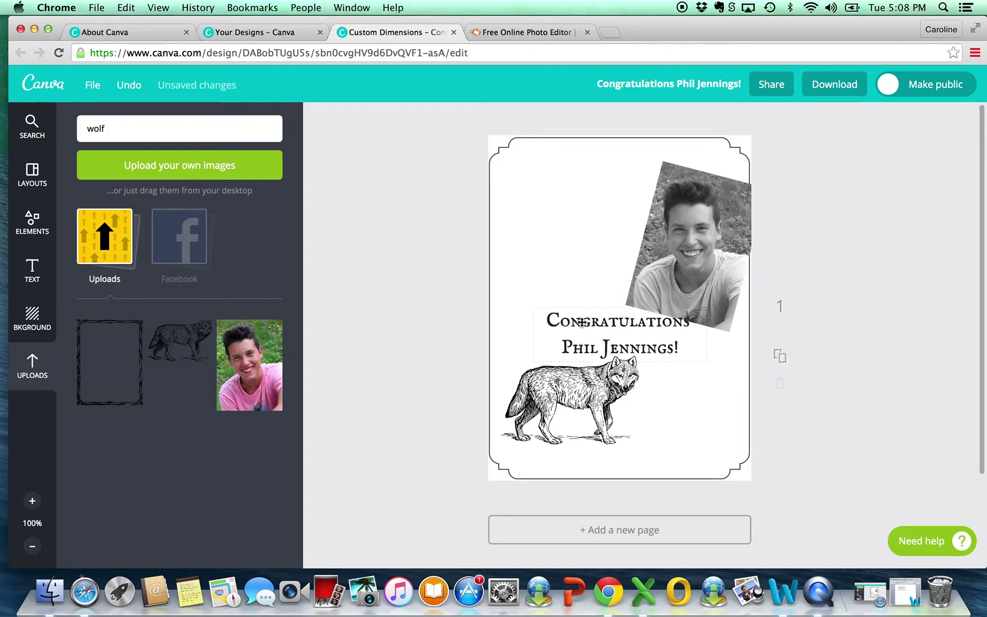
pyautogui.moveTo(596, 323); pyautogui.dragTo(552, 185)
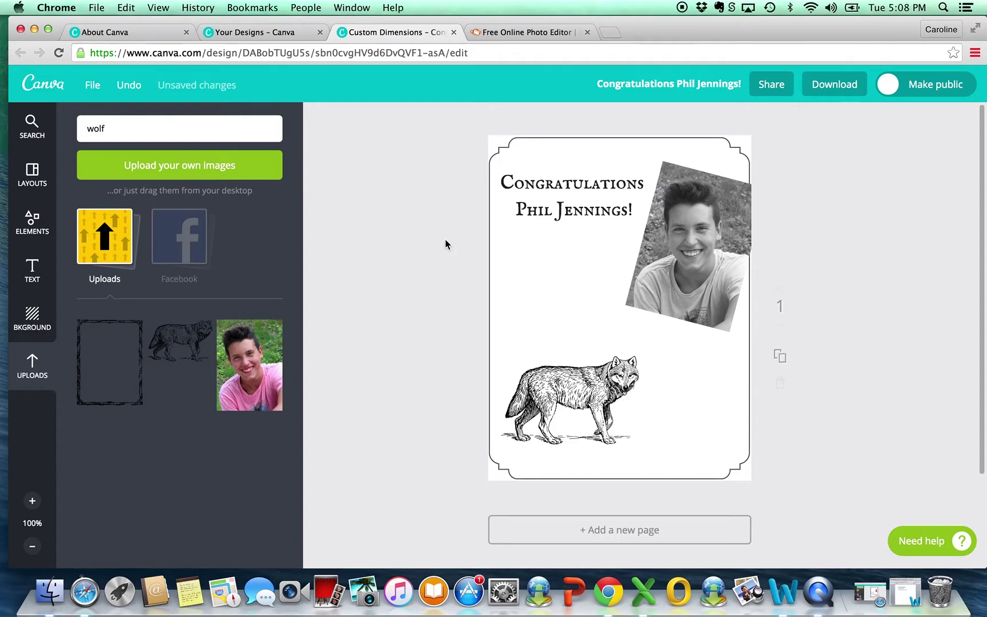
# Step: Add a body text box and paste the 'Our favorite big bad wolf' line from Word
pyautogui.click(32, 274)
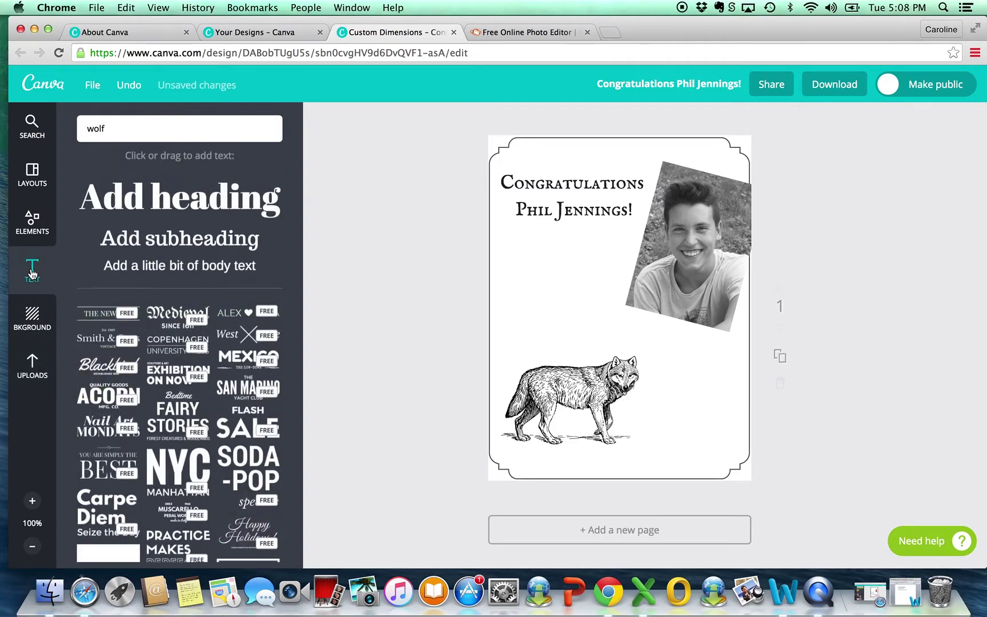
pyautogui.click(165, 273)
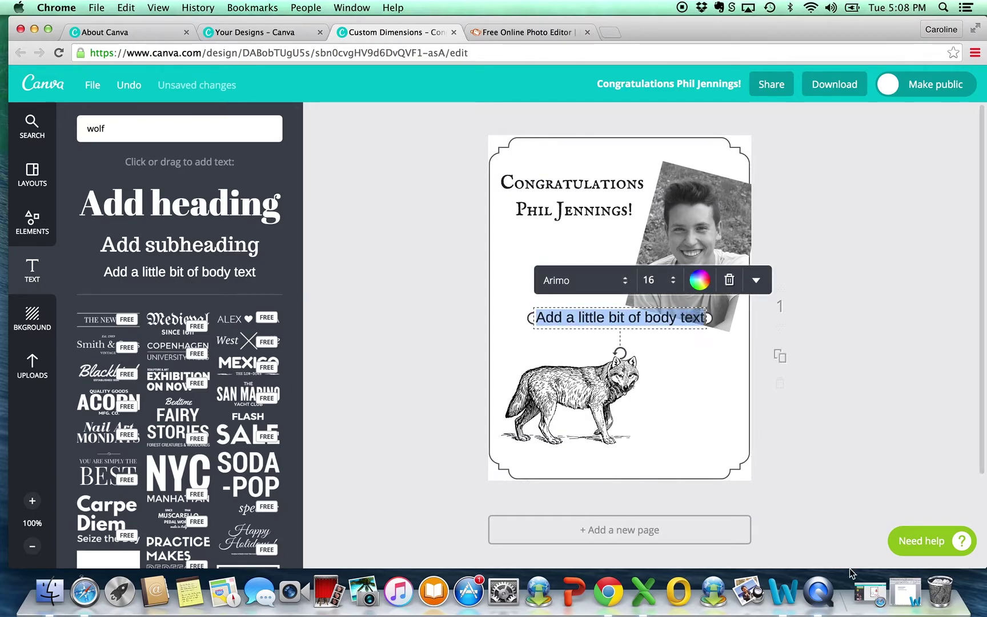
pyautogui.click(906, 591)
pyautogui.click(316, 239)
pyautogui.click(144, 236)
pyautogui.press('super+c')
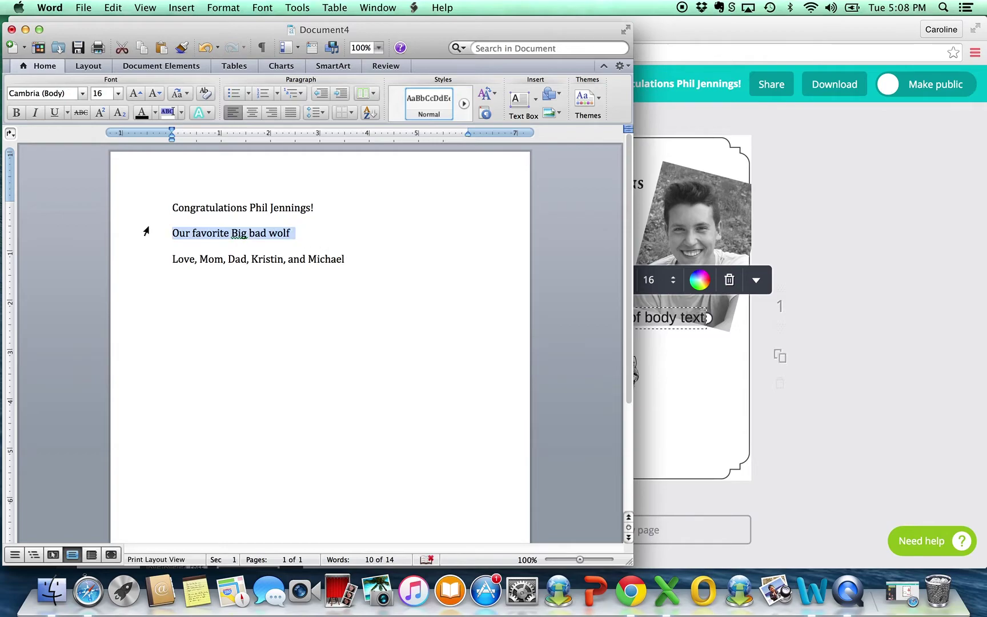
pyautogui.click(718, 355)
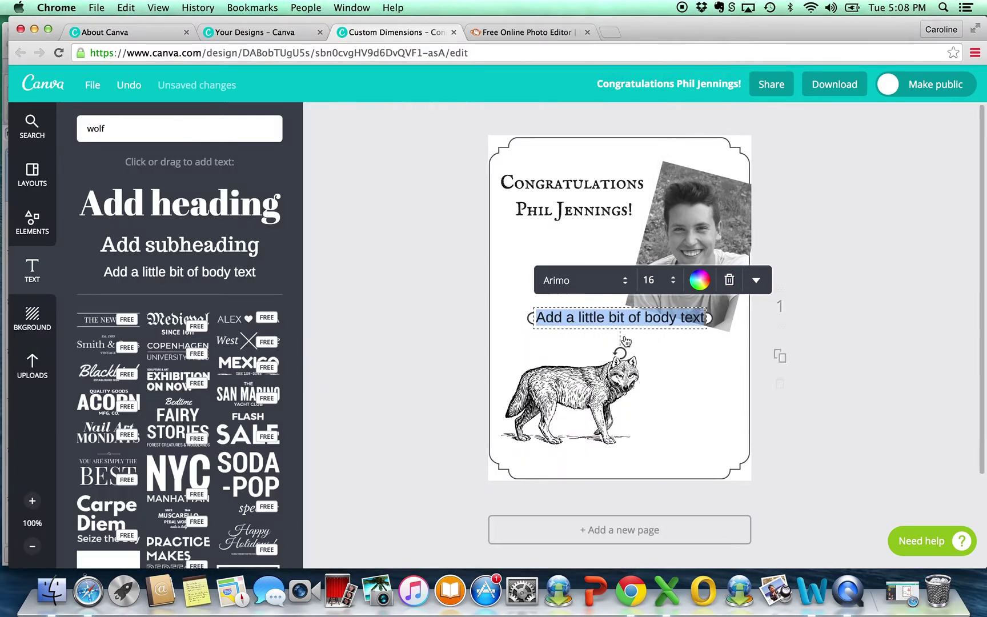
pyautogui.press('super+v')
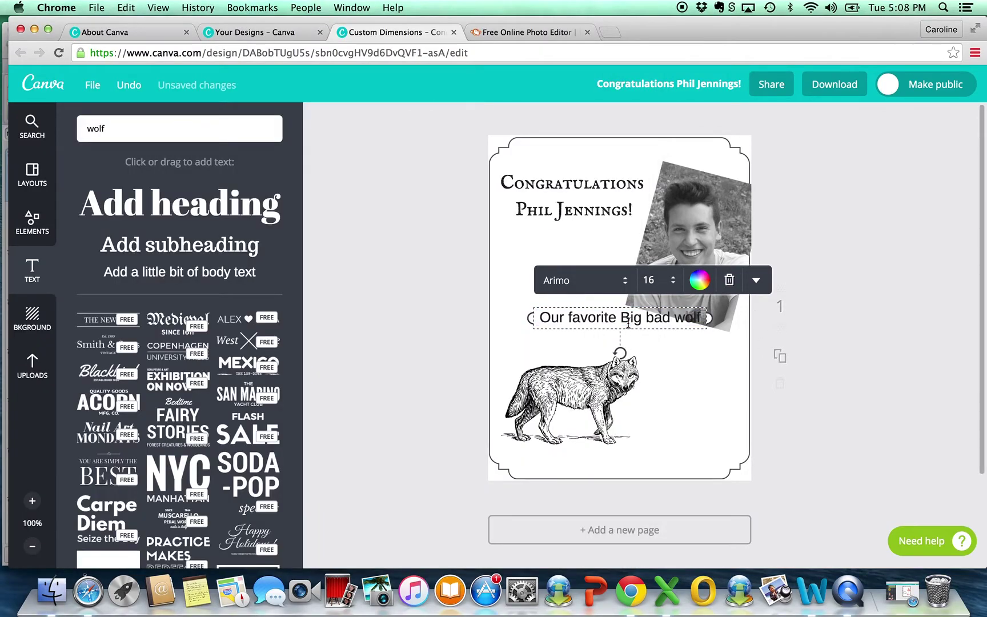
# Step: Break the text before 'Big', add '!' at the end, and capitalise Bad and Wolf
pyautogui.click(622, 318)
pyautogui.press('Return')
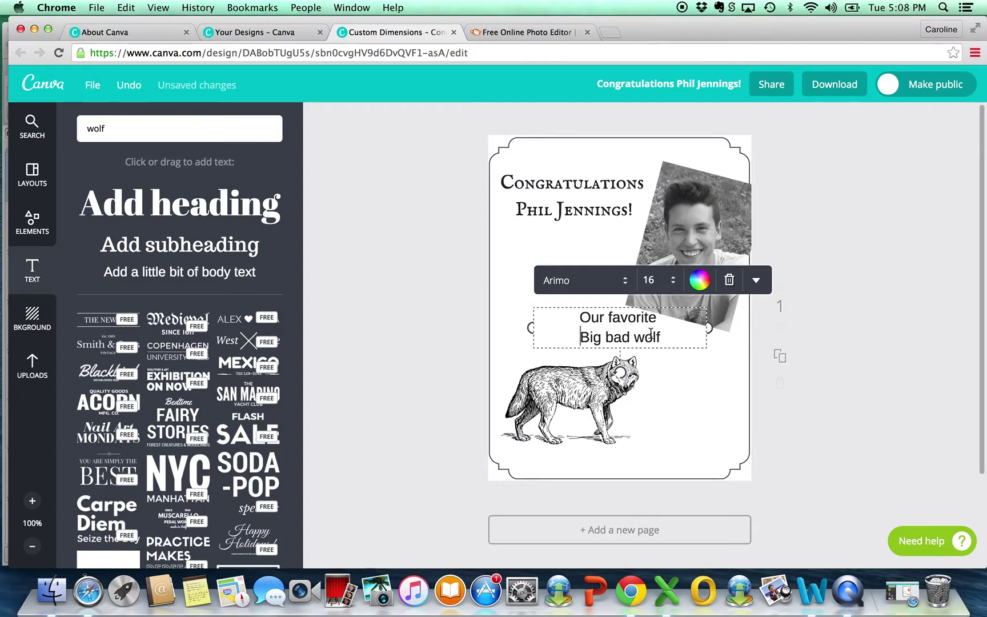
pyautogui.click(663, 337)
pyautogui.write('!')
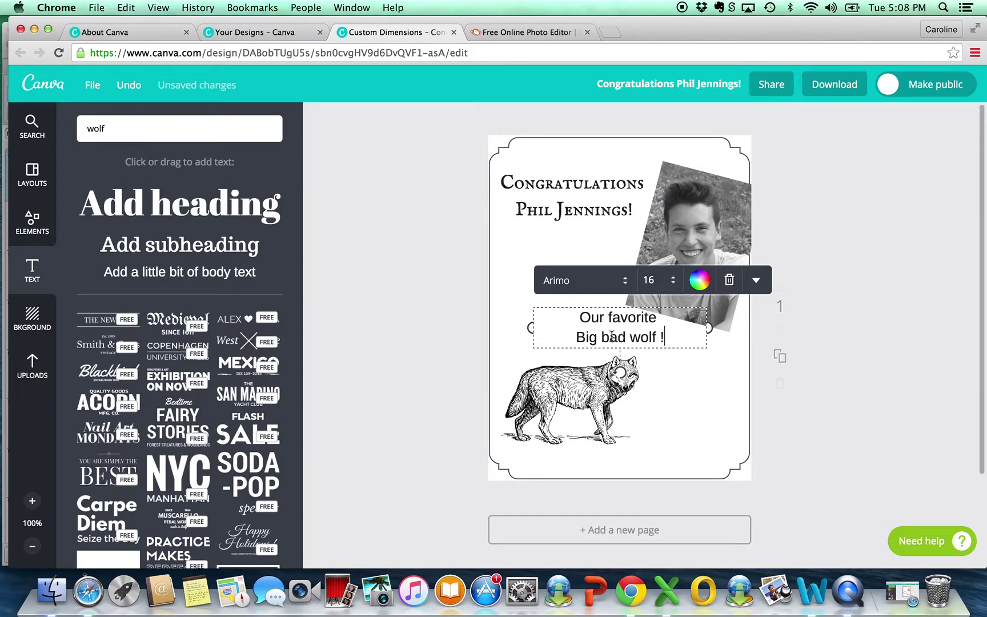
pyautogui.click(610, 337)
pyautogui.press('BackSpace')
pyautogui.write('B')
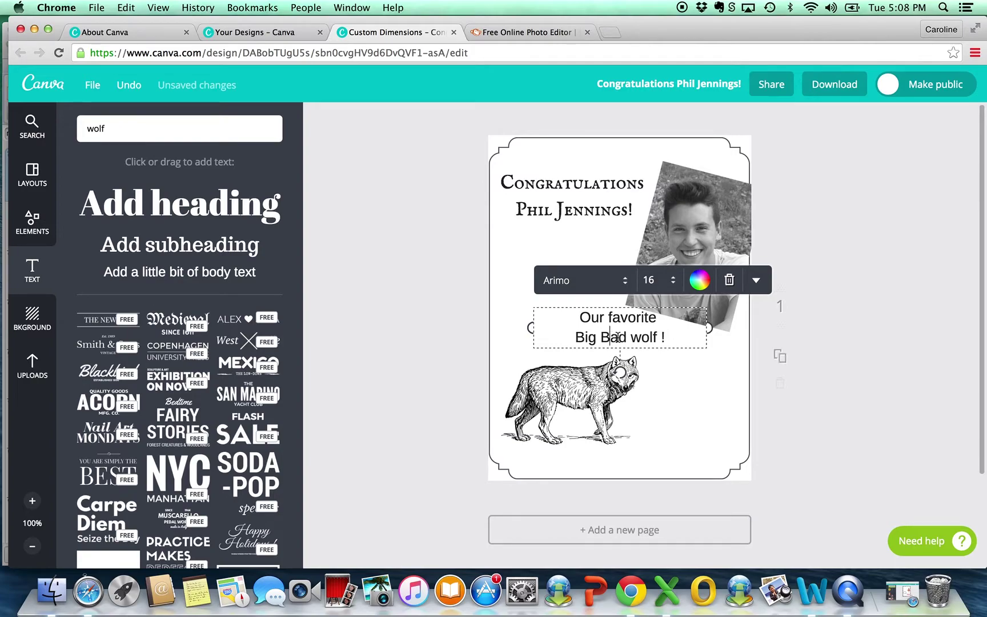
pyautogui.click(640, 338)
pyautogui.press('BackSpace')
pyautogui.write('W')
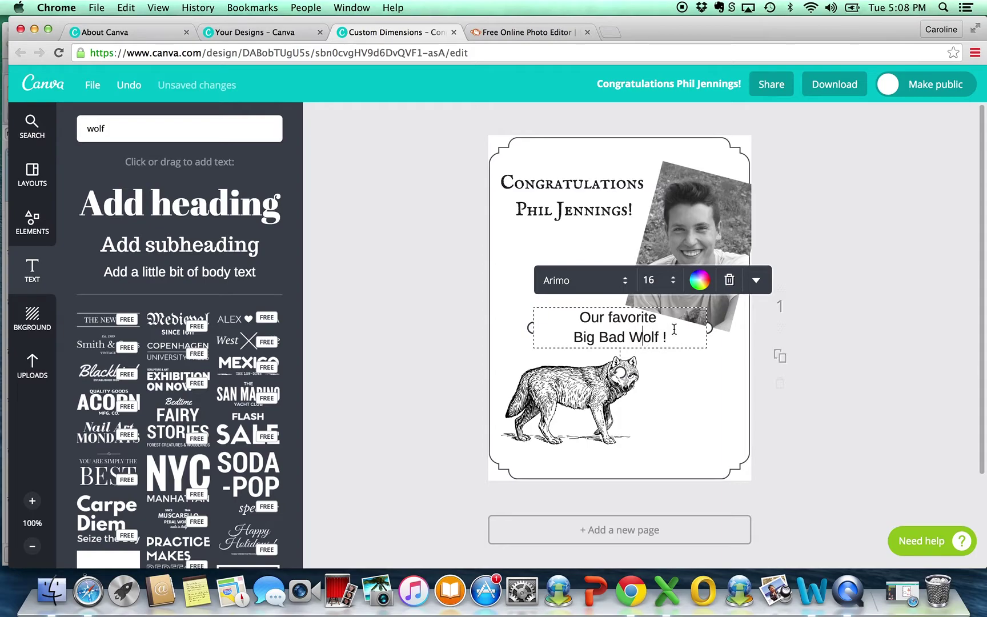
pyautogui.moveTo(675, 336); pyautogui.dragTo(658, 320)
pyautogui.click(580, 321)
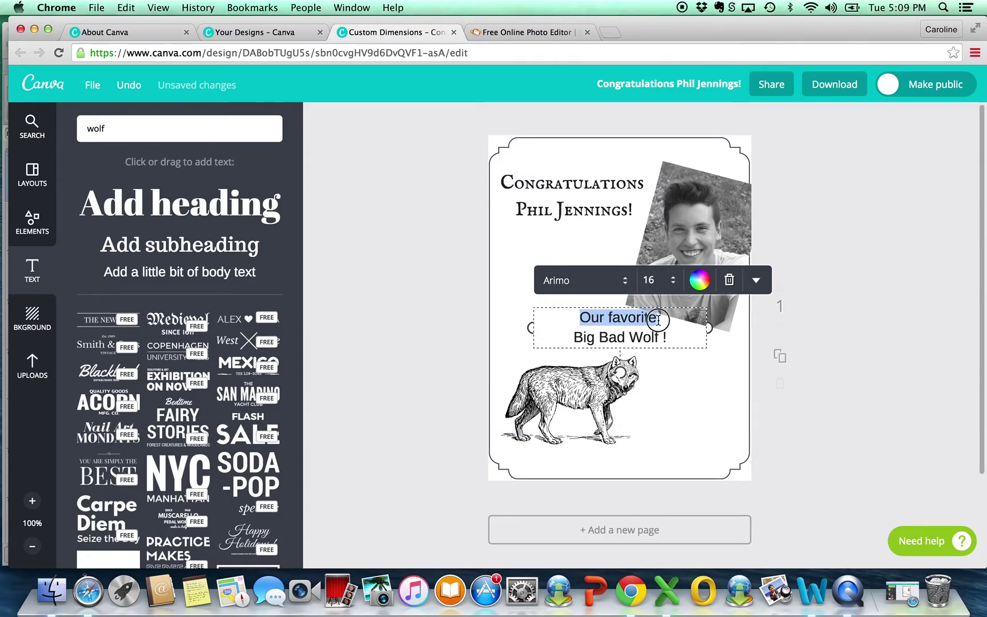
# Step: Set 'Our favorite' in Berkshire Swash 21 and delete the 'Big Bad Wolf !' line
pyautogui.click(622, 283)
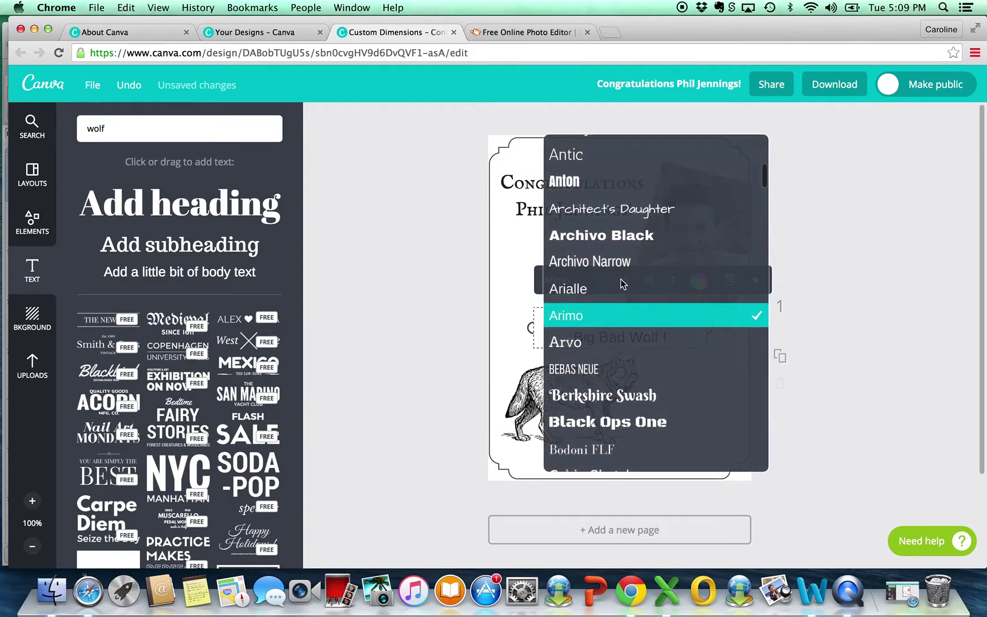
pyautogui.click(623, 402)
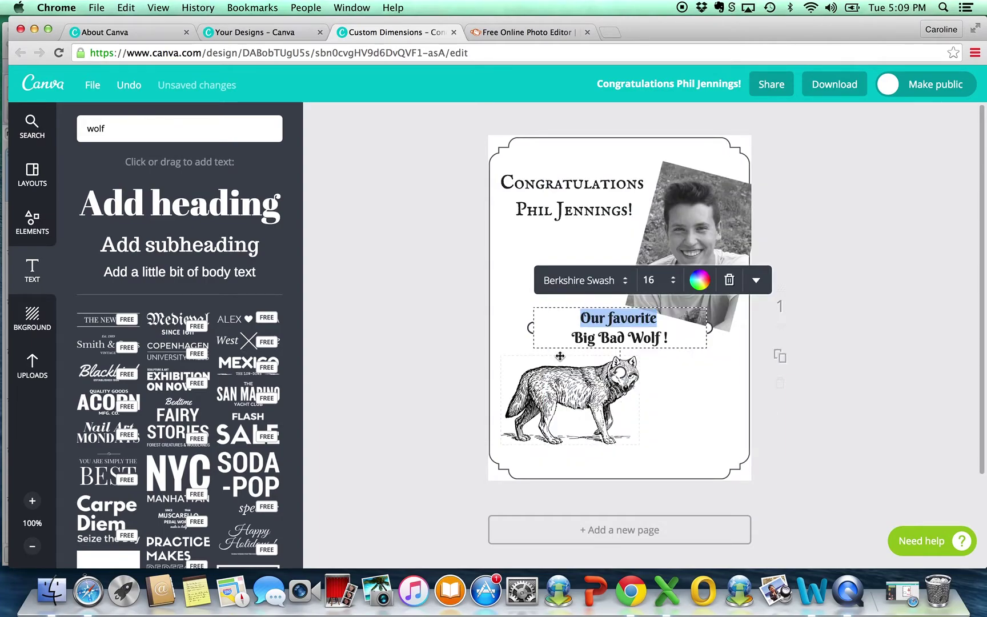
pyautogui.moveTo(669, 337); pyautogui.dragTo(529, 337)
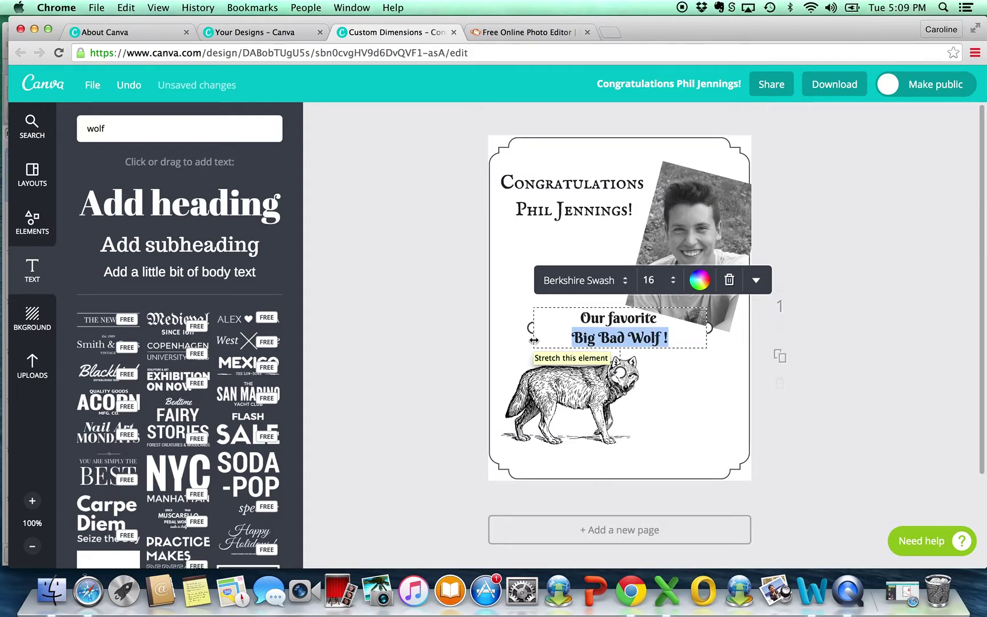
pyautogui.press('BackSpace')
pyautogui.press('BackSpace')
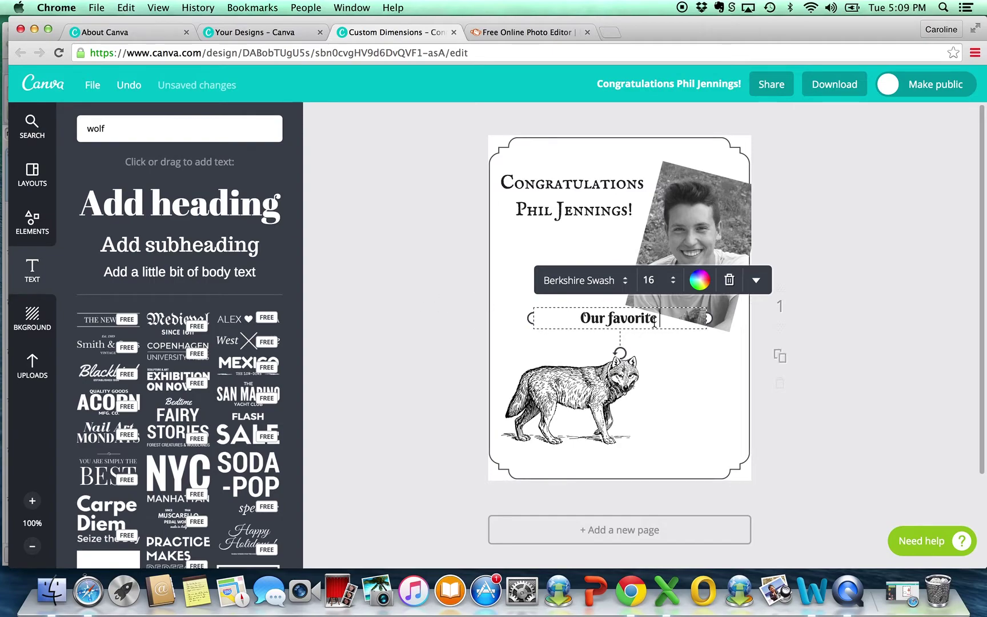
pyautogui.click(651, 280)
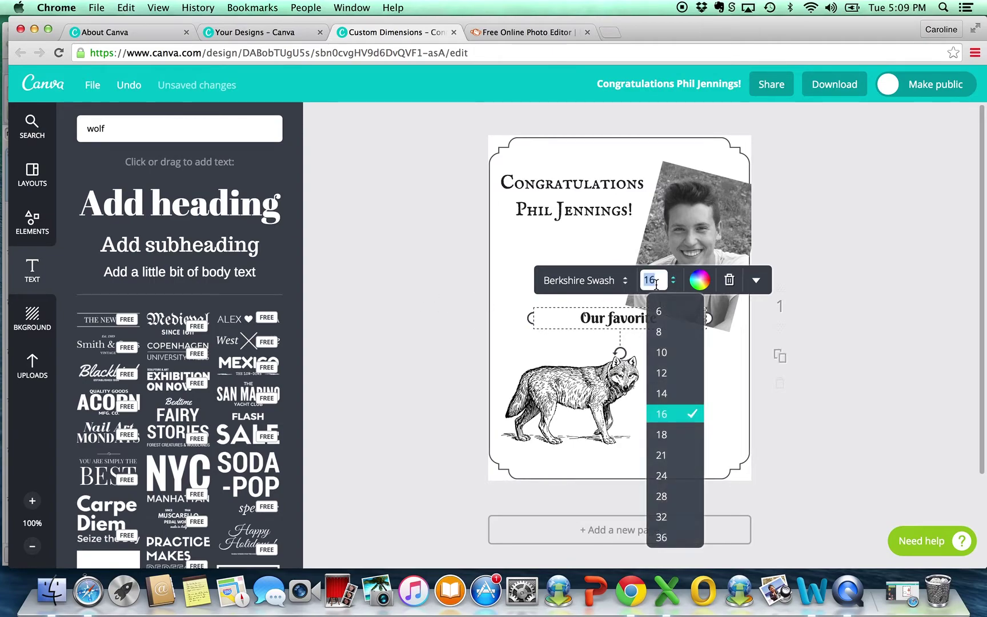
pyautogui.click(663, 455)
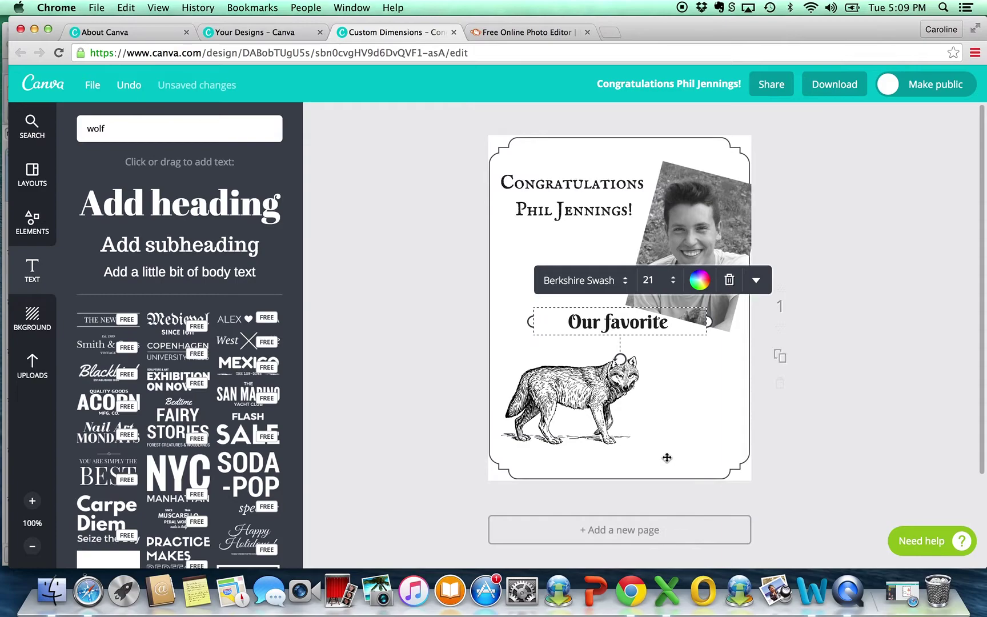
# Step: Shift 'Our favorite' slightly left and drag a new body text box onto the card
pyautogui.click(429, 279)
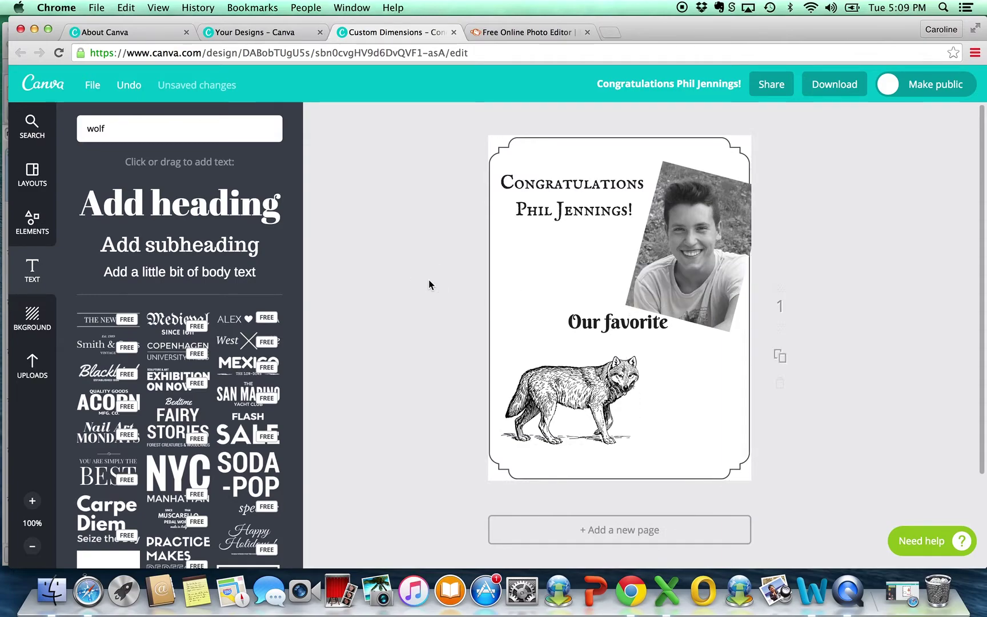
pyautogui.moveTo(654, 329); pyautogui.dragTo(610, 321)
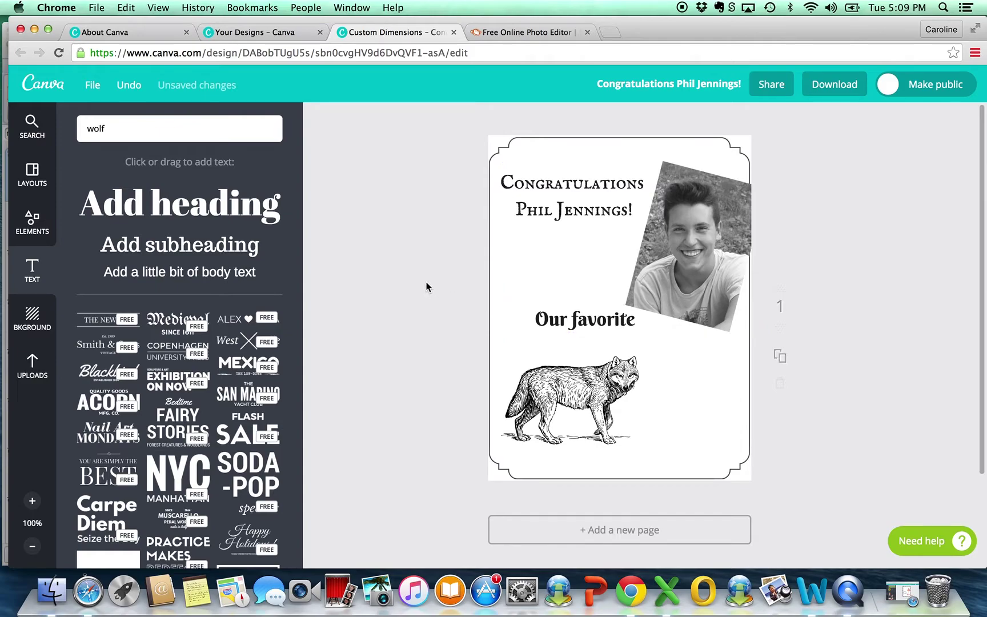
pyautogui.moveTo(222, 273); pyautogui.dragTo(595, 321)
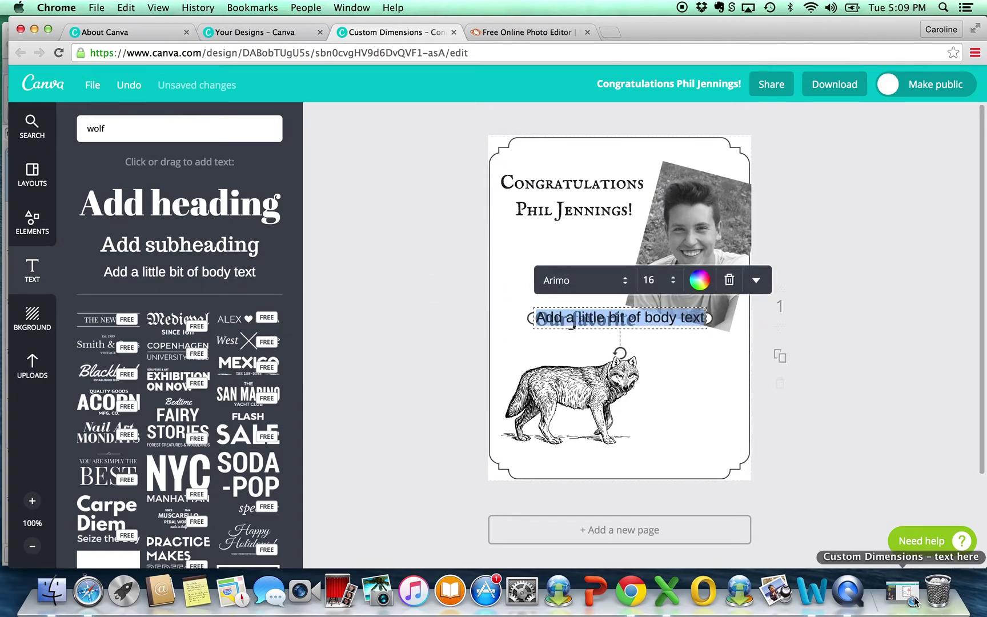
# Step: Paste the copied wording into the new box and move it to the card's bottom
pyautogui.write('Our favorite Big bad wolf')
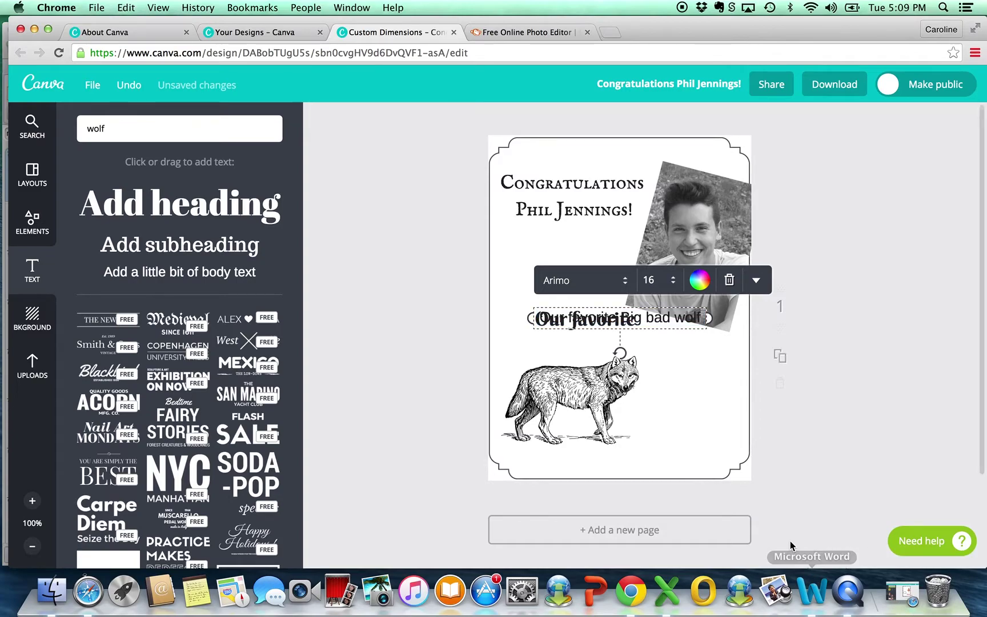
pyautogui.click(880, 377)
pyautogui.moveTo(671, 320); pyautogui.dragTo(676, 460)
# Step: Delete 'Our favorite' and correct the remaining text to 'Big Bad Wolf!'
pyautogui.click(627, 460)
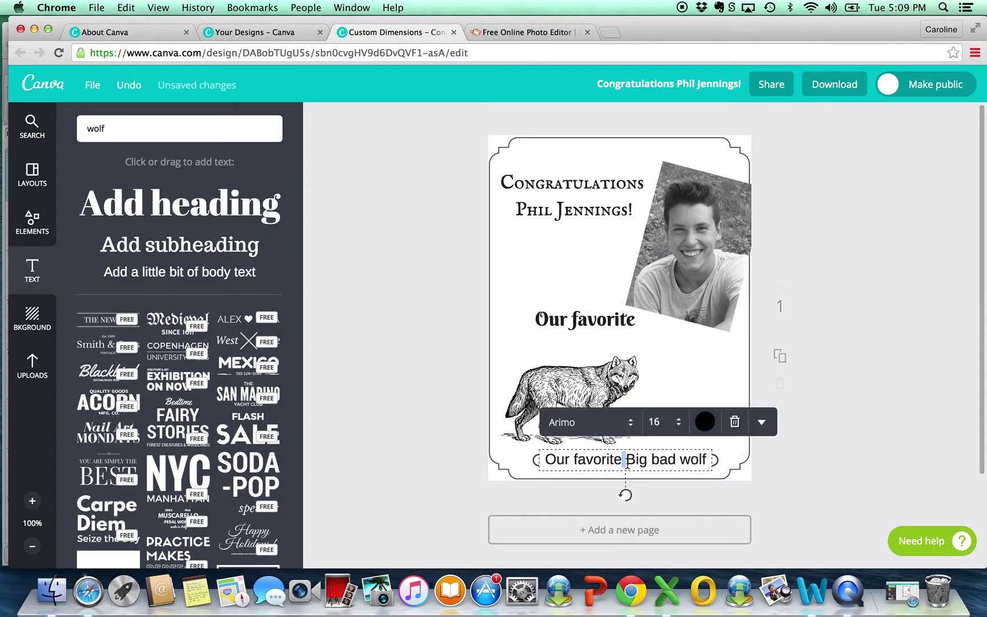
pyautogui.moveTo(628, 461); pyautogui.dragTo(544, 457)
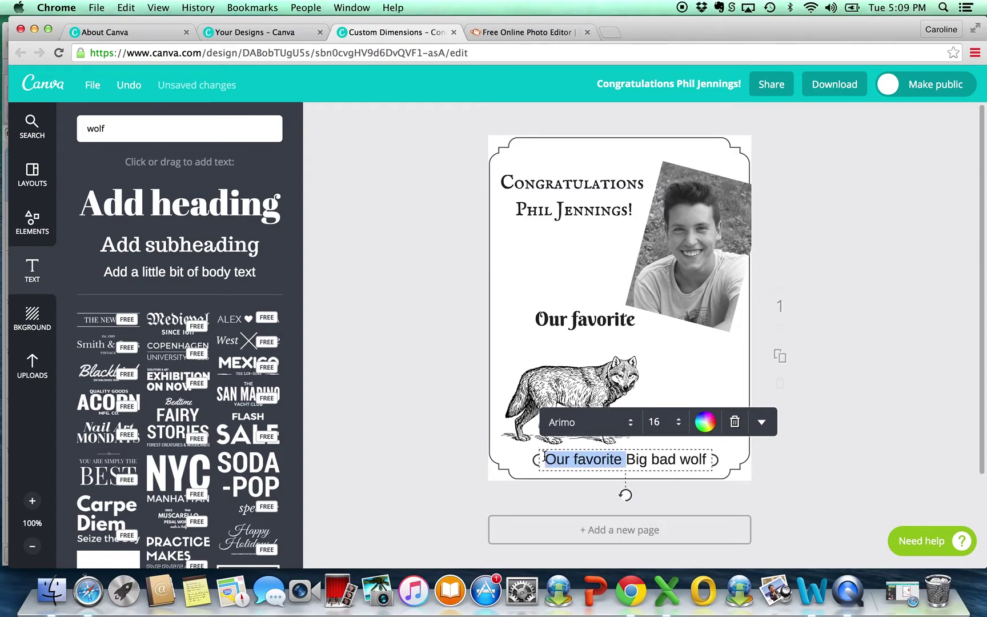
pyautogui.press('BackSpace')
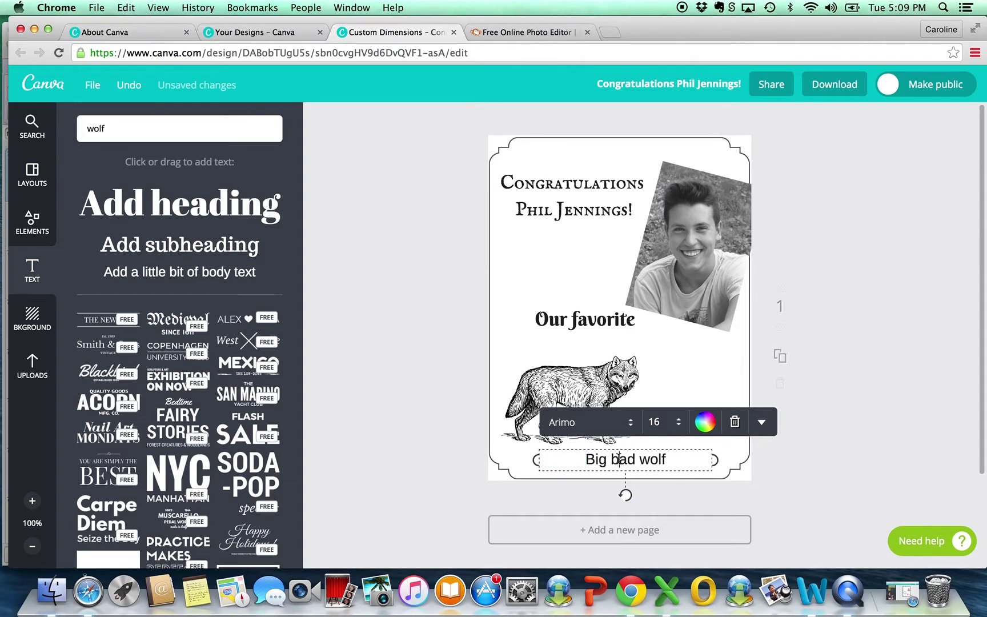
pyautogui.click(620, 458)
pyautogui.press('BackSpace')
pyautogui.write('B')
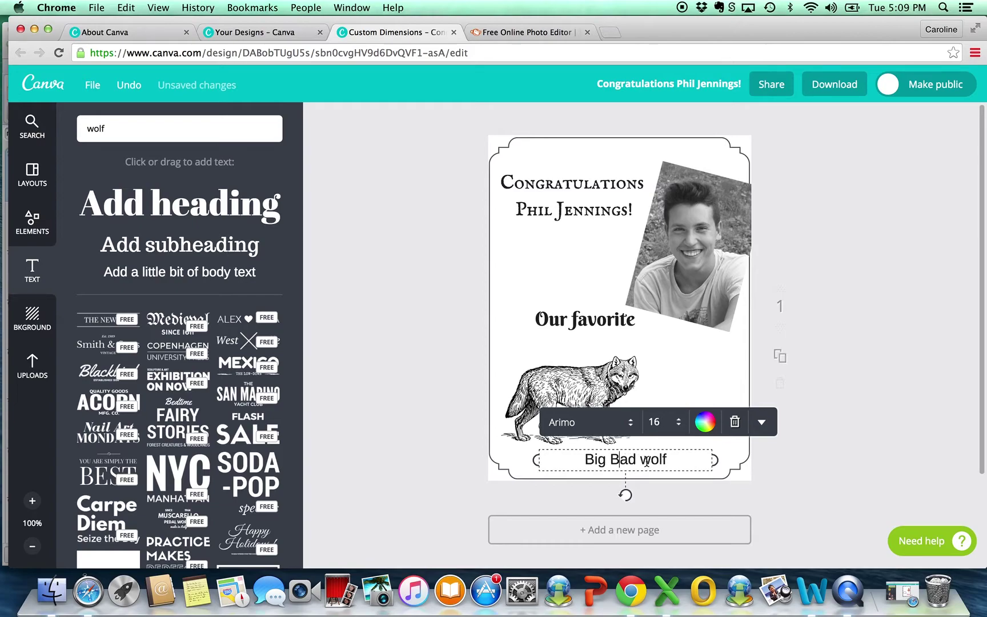
pyautogui.click(649, 460)
pyautogui.press('BackSpace')
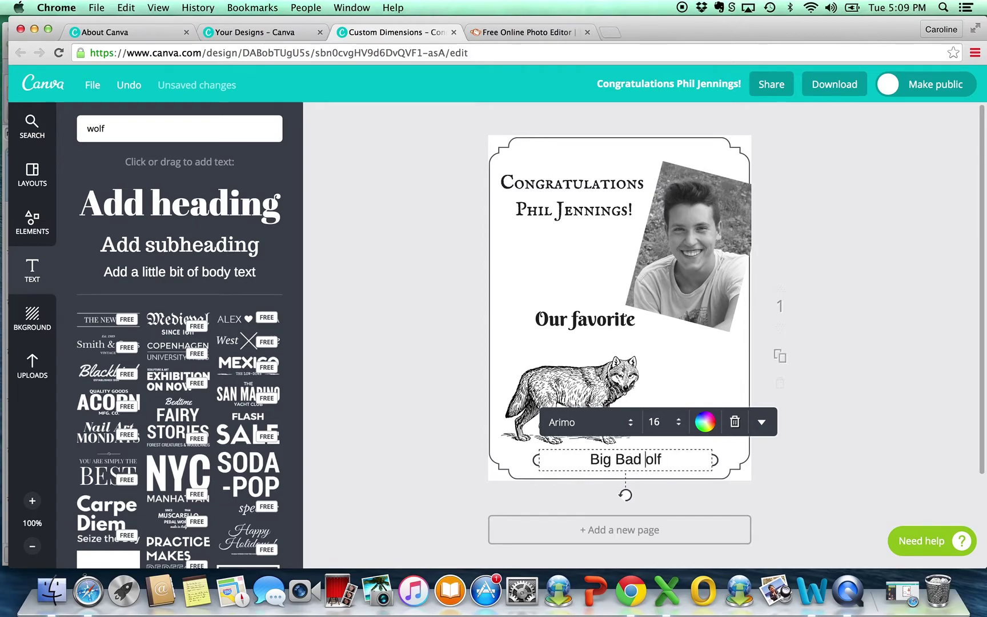
pyautogui.write('Wolf')
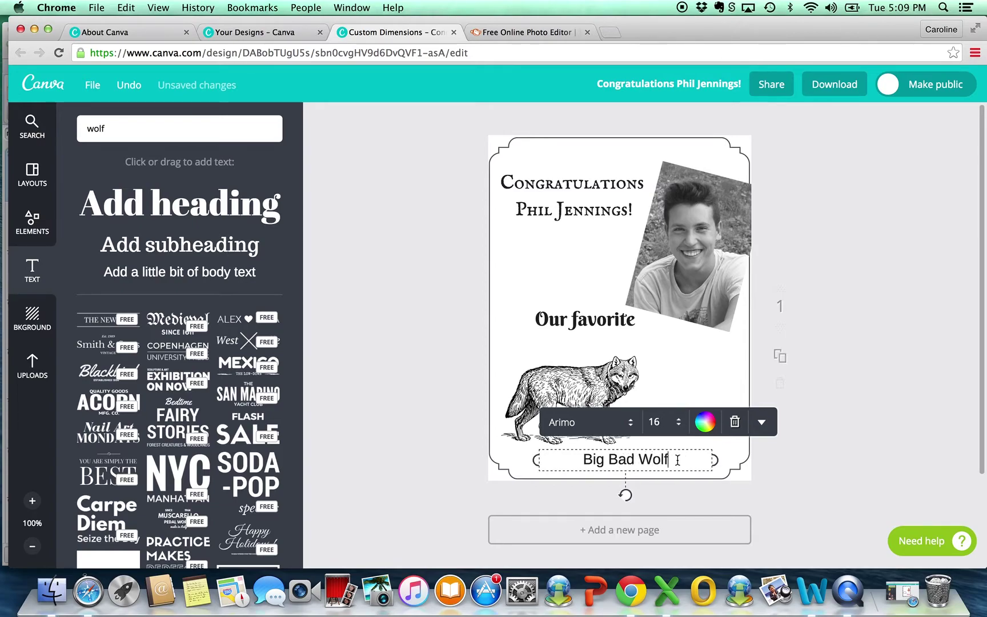
pyautogui.write('!')
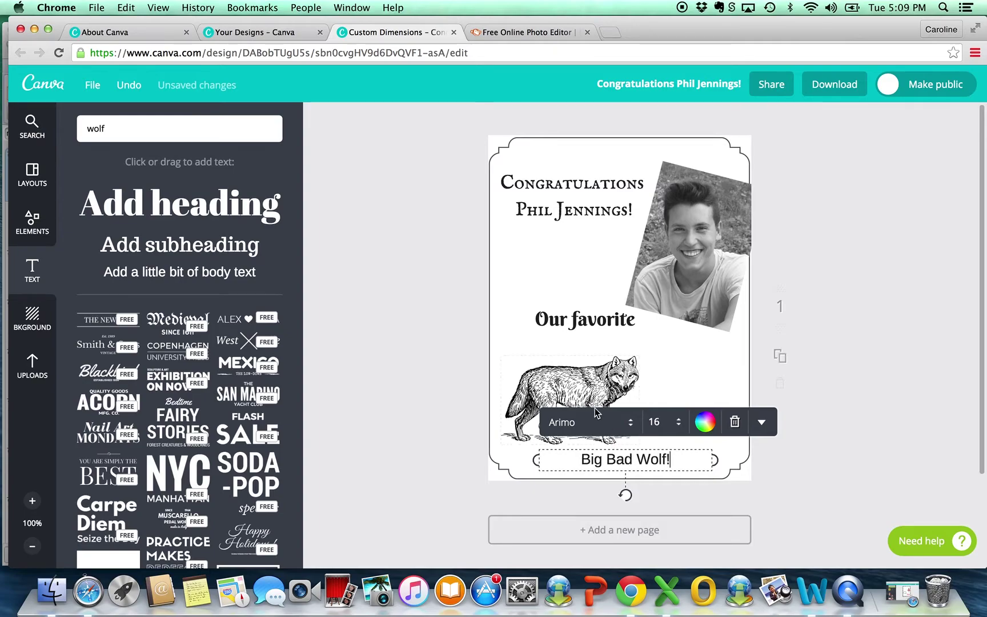
# Step: Give the bottom 'Big Bad Wolf!' line the IM Fell English Small Caps font at size 21
pyautogui.click(628, 426)
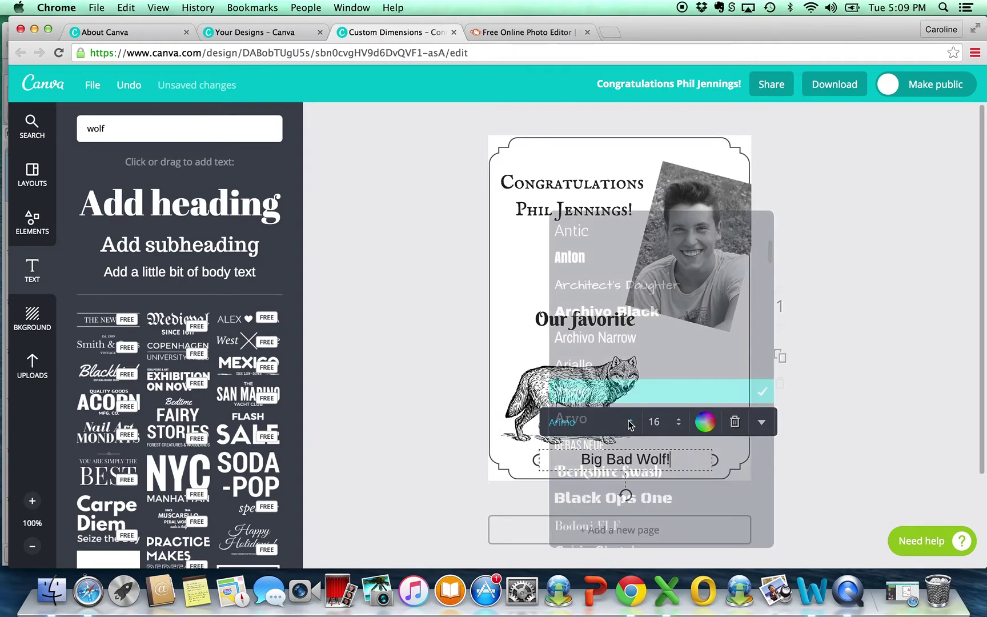
pyautogui.scroll(-15, 629, 425)
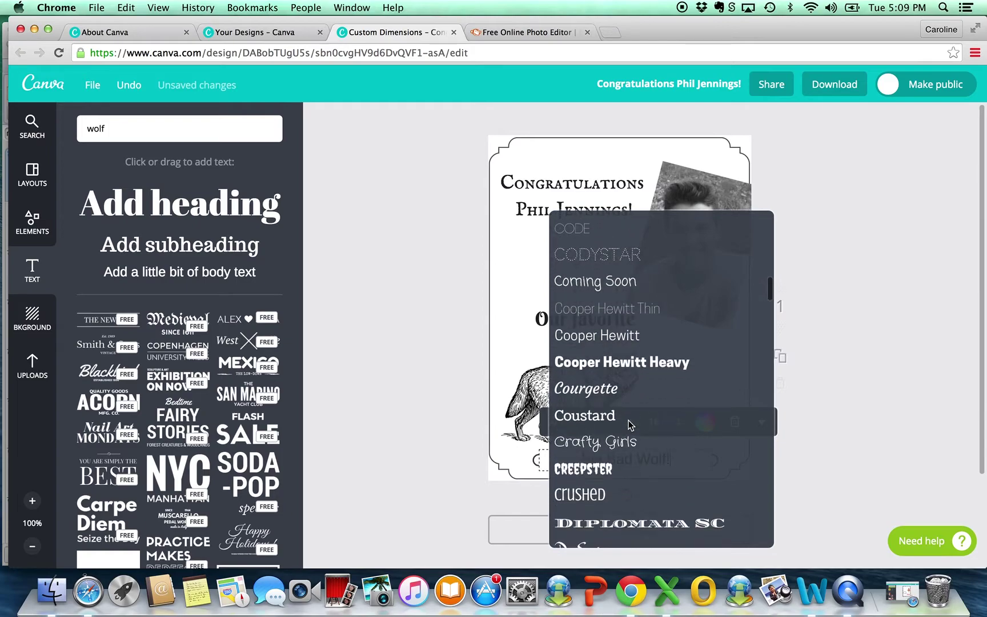
pyautogui.scroll(-6, 628, 424)
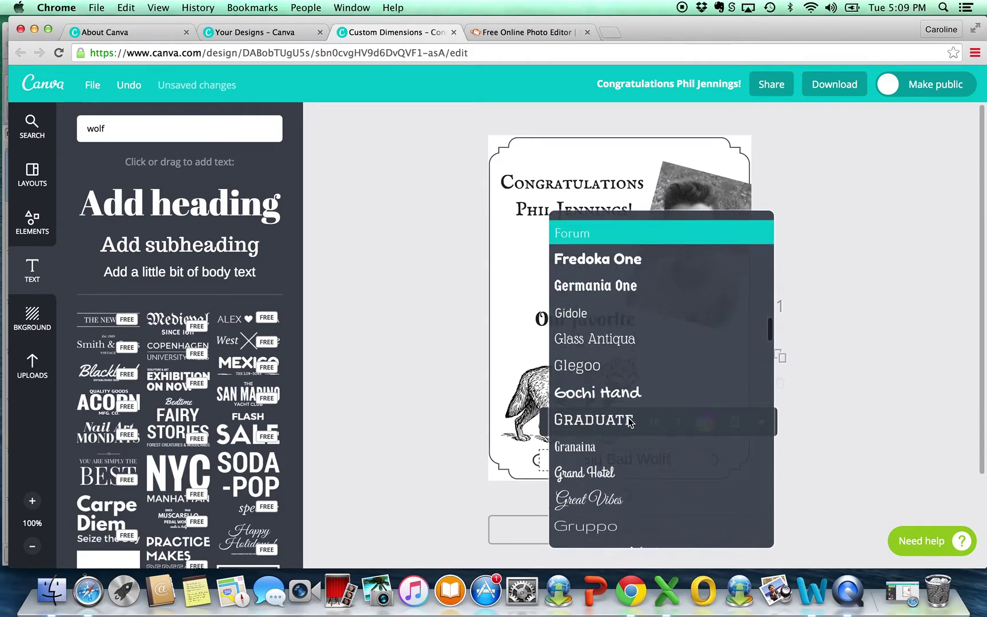
pyautogui.scroll(-3, 629, 422)
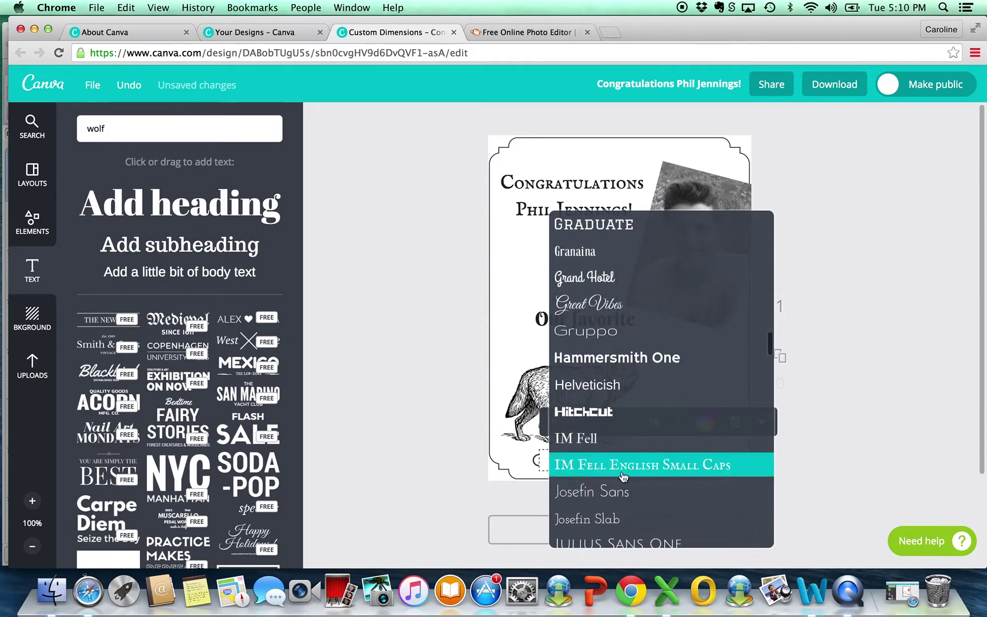
pyautogui.click(640, 467)
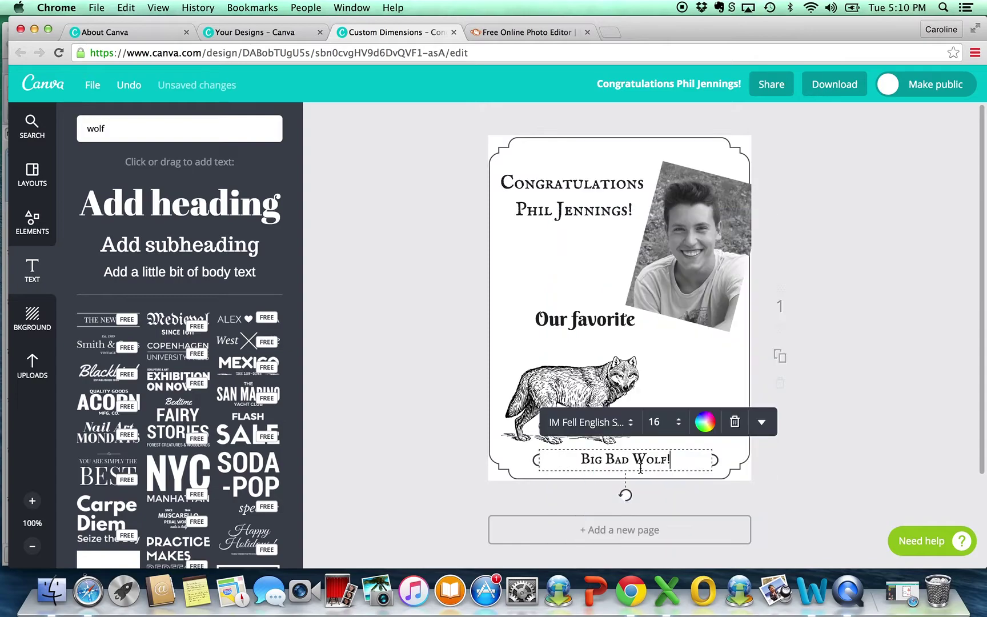
pyautogui.click(673, 429)
pyautogui.click(695, 372)
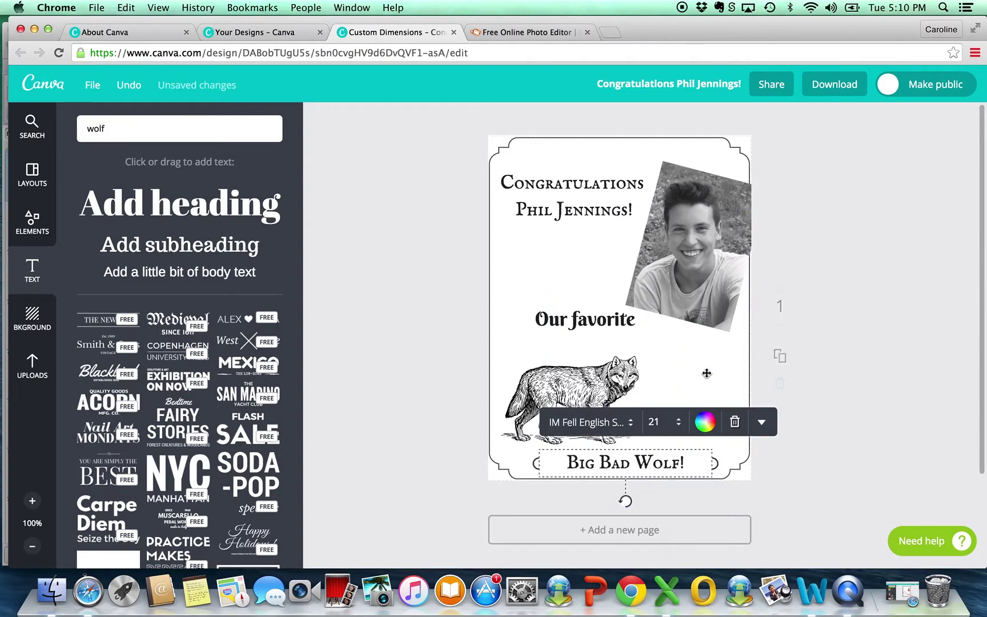
pyautogui.click(414, 409)
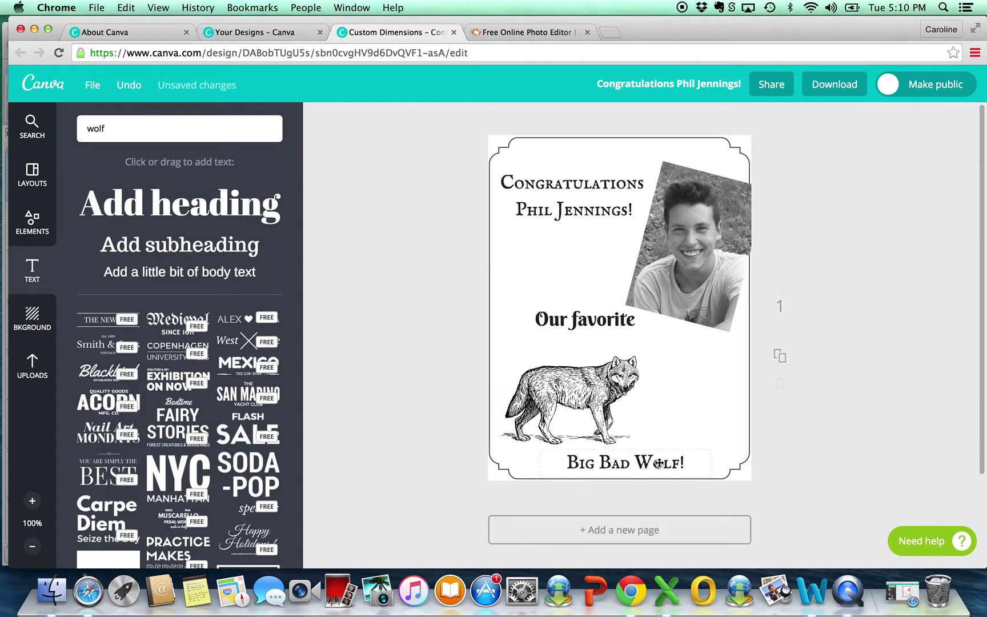
# Step: Move 'Big Bad Wolf!' up and centre it beneath 'Our favorite', above the wolf
pyautogui.moveTo(651, 452); pyautogui.dragTo(619, 343)
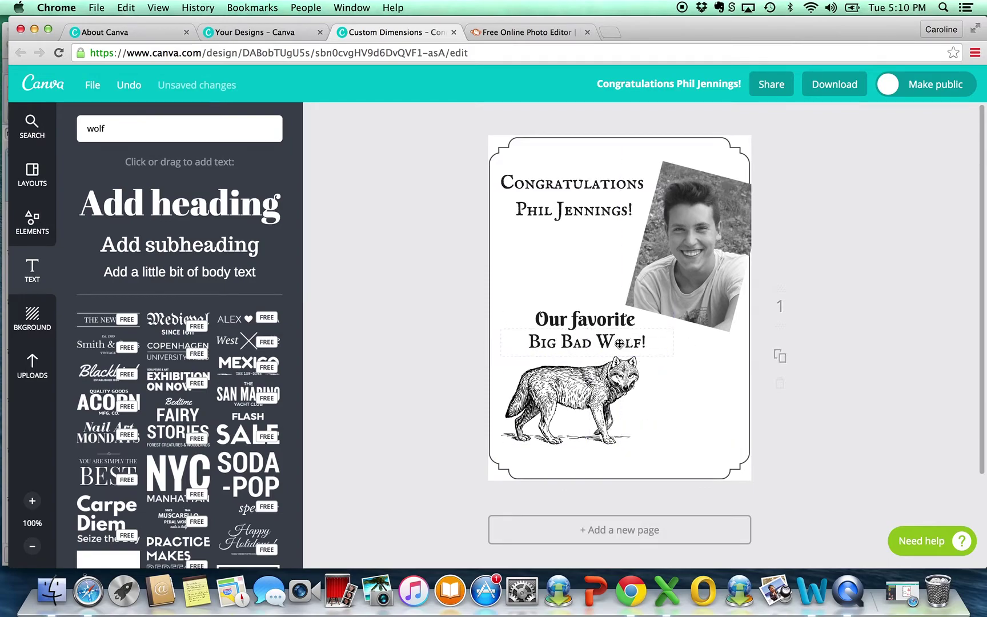
pyautogui.click(616, 342)
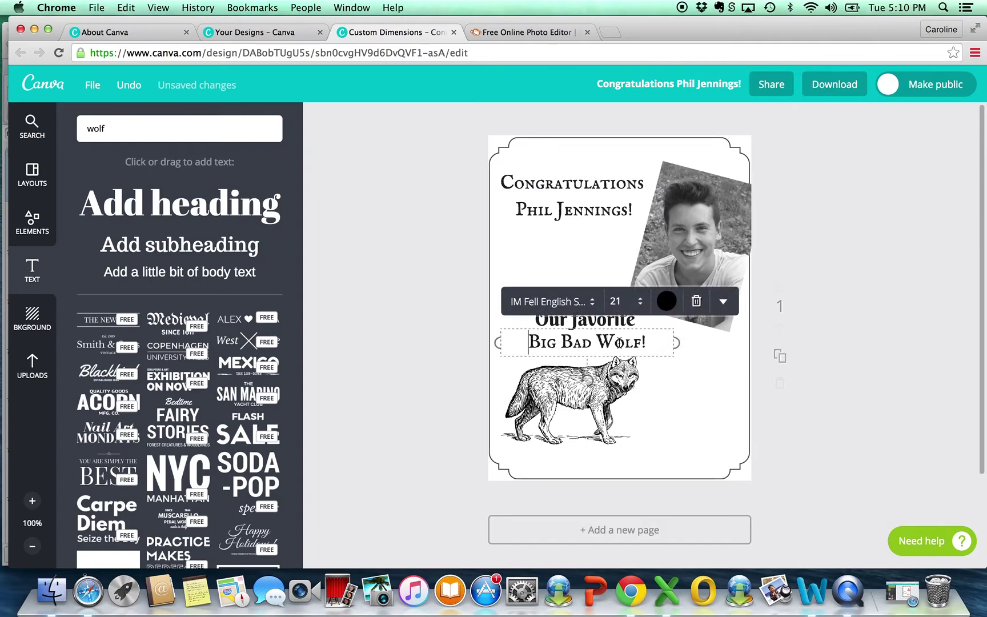
pyautogui.click(476, 308)
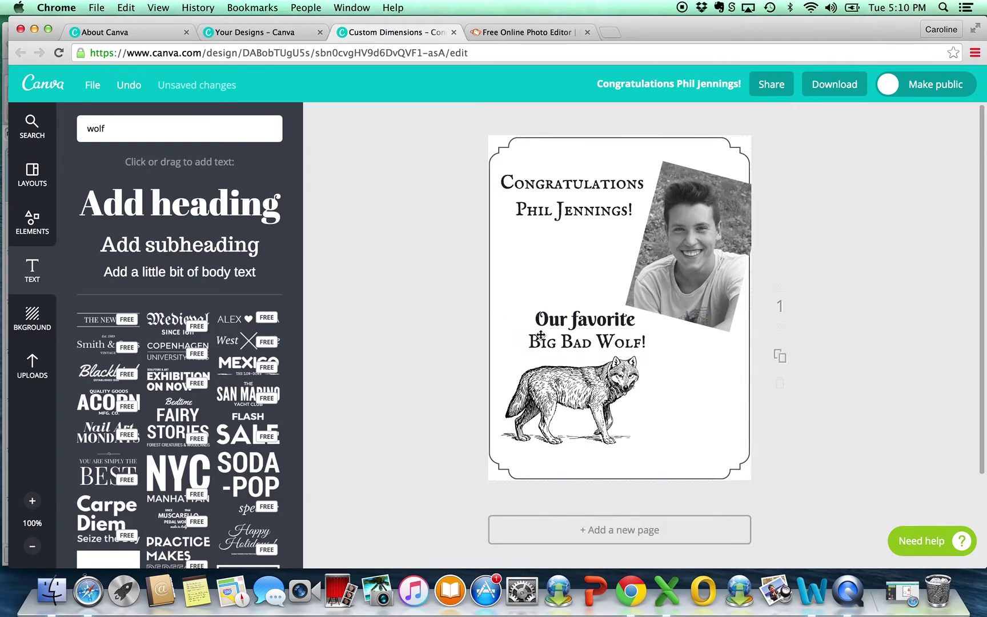
pyautogui.click(597, 345)
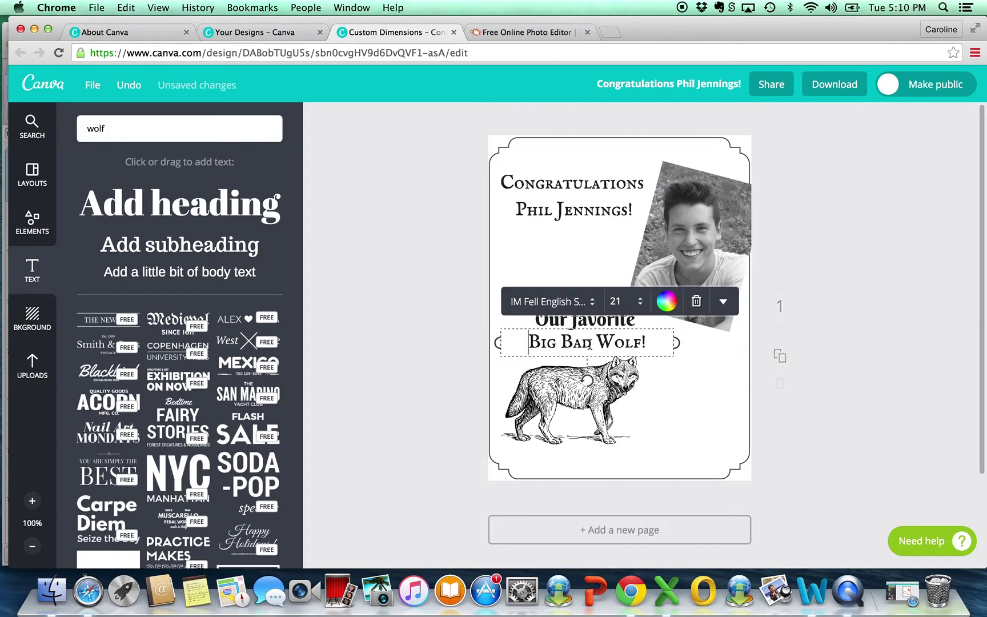
pyautogui.click(461, 339)
pyautogui.moveTo(563, 341); pyautogui.dragTo(568, 345)
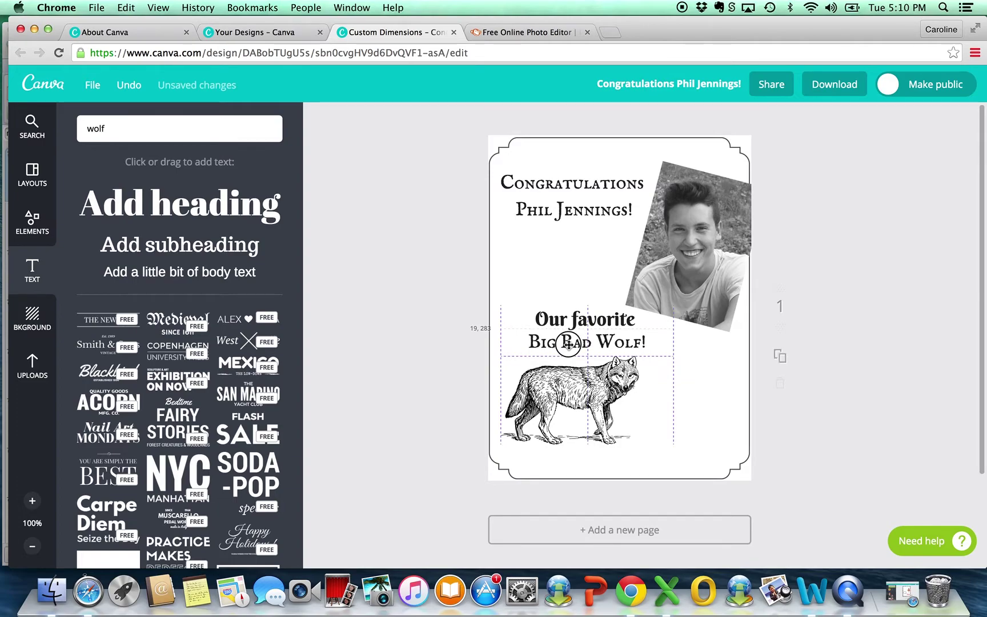
pyautogui.moveTo(568, 344); pyautogui.dragTo(568, 344)
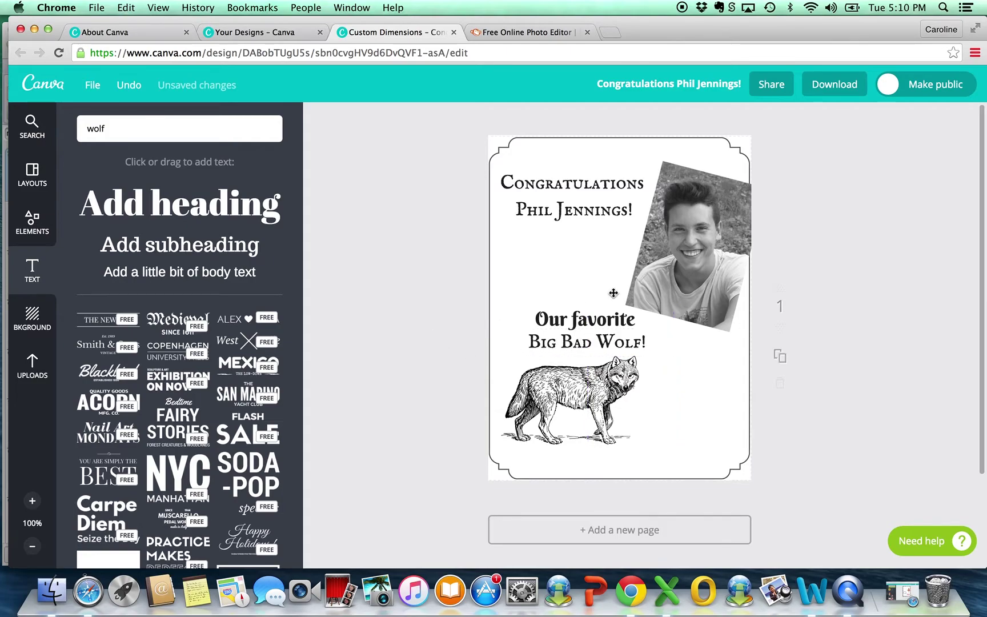
pyautogui.moveTo(576, 319); pyautogui.dragTo(570, 342)
# Step: Add another body text box to the page
pyautogui.click(574, 394)
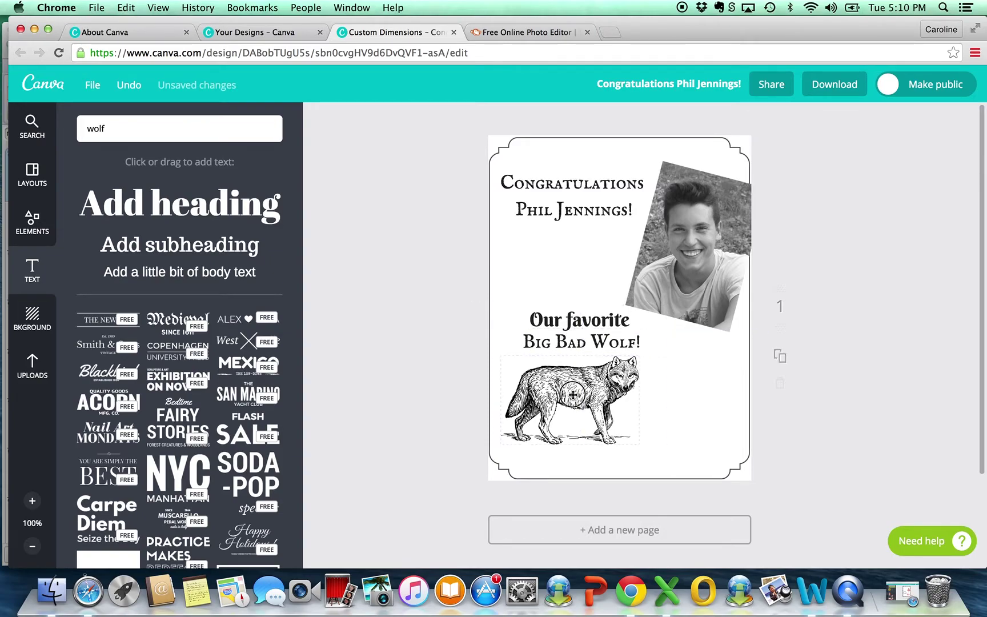
pyautogui.click(444, 292)
pyautogui.click(198, 276)
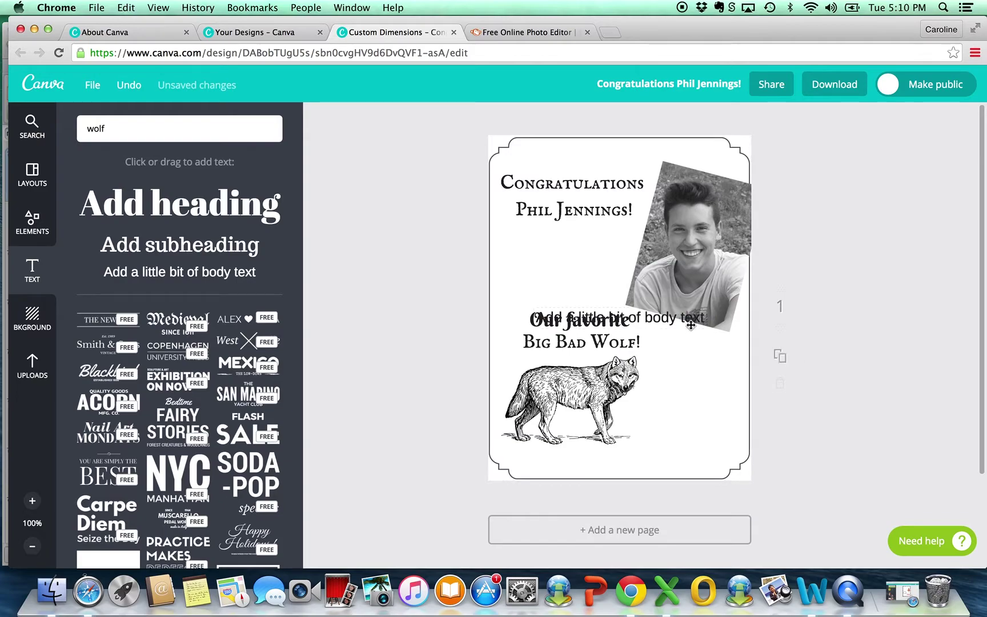
# Step: Move the new box to the bottom and paste in the Word sign-off, split over two lines
pyautogui.moveTo(685, 323); pyautogui.dragTo(697, 456)
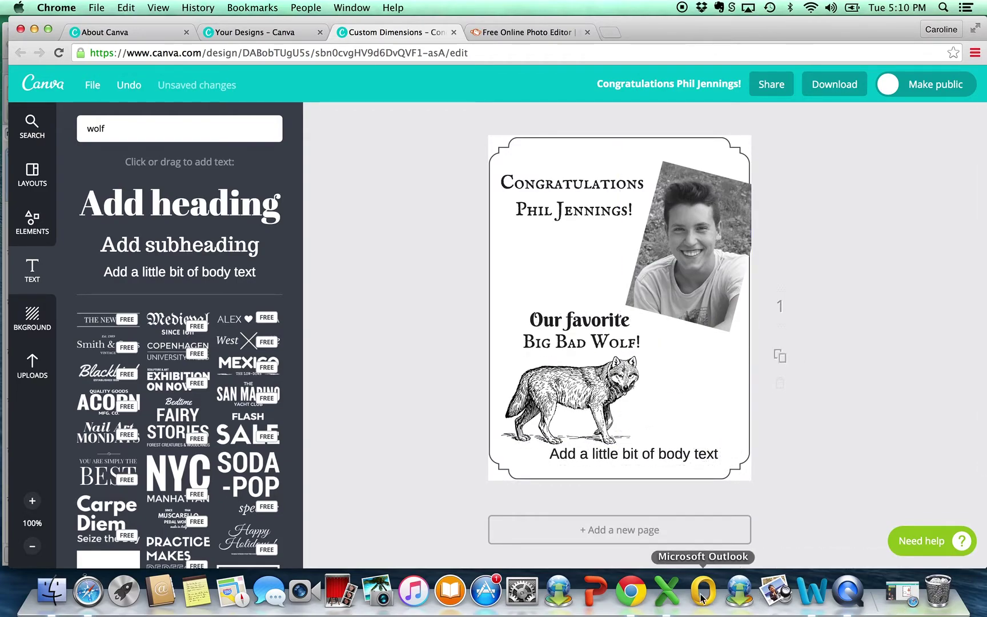
pyautogui.click(807, 597)
pyautogui.moveTo(354, 264); pyautogui.dragTo(123, 249)
pyautogui.press('super+c')
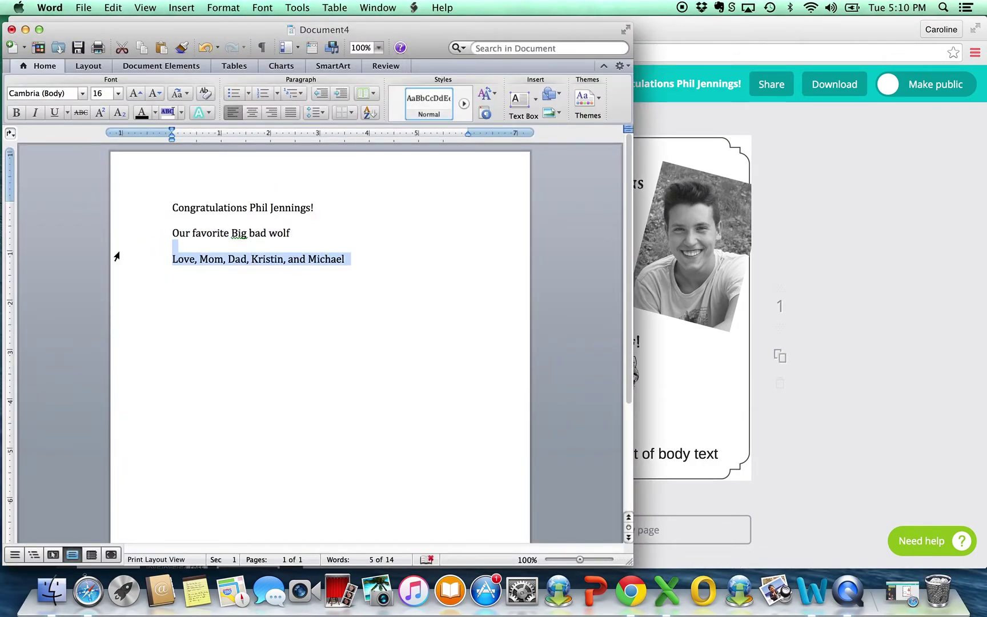
pyautogui.click(712, 423)
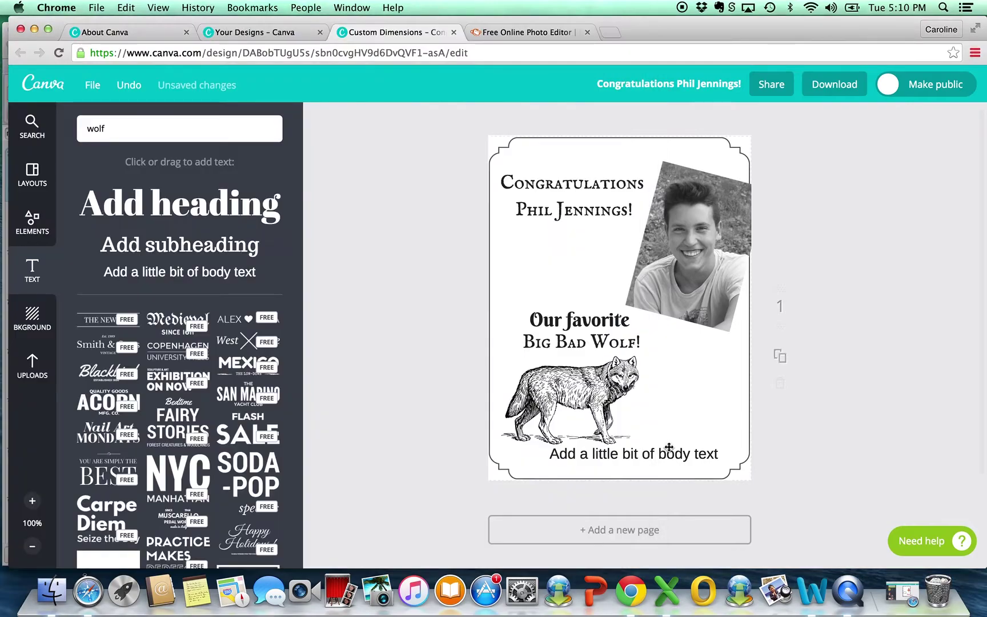
pyautogui.doubleClick(645, 455)
pyautogui.press('super+v')
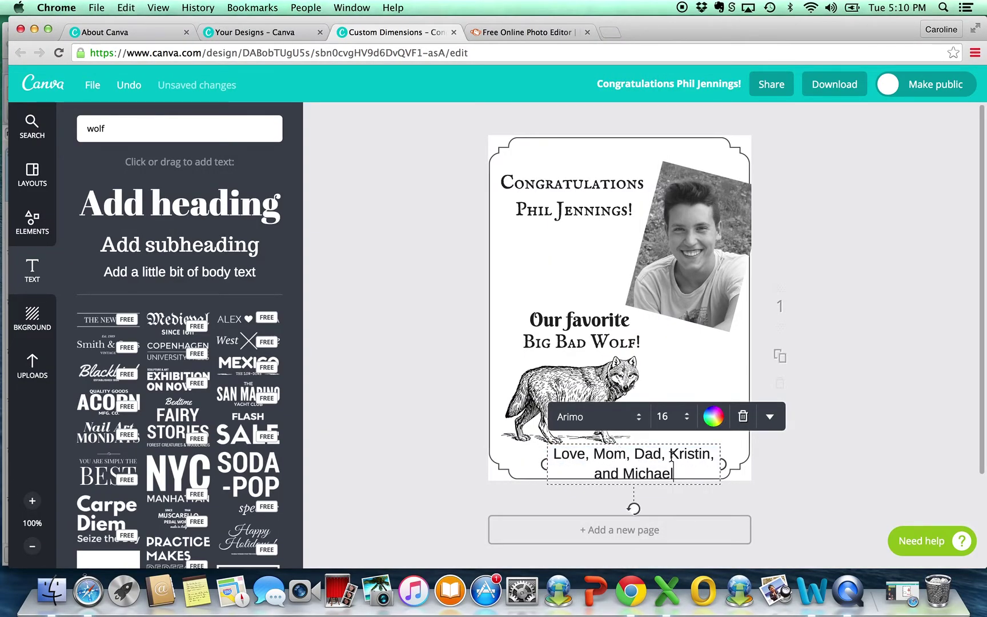
pyautogui.click(669, 455)
pyautogui.press('Return')
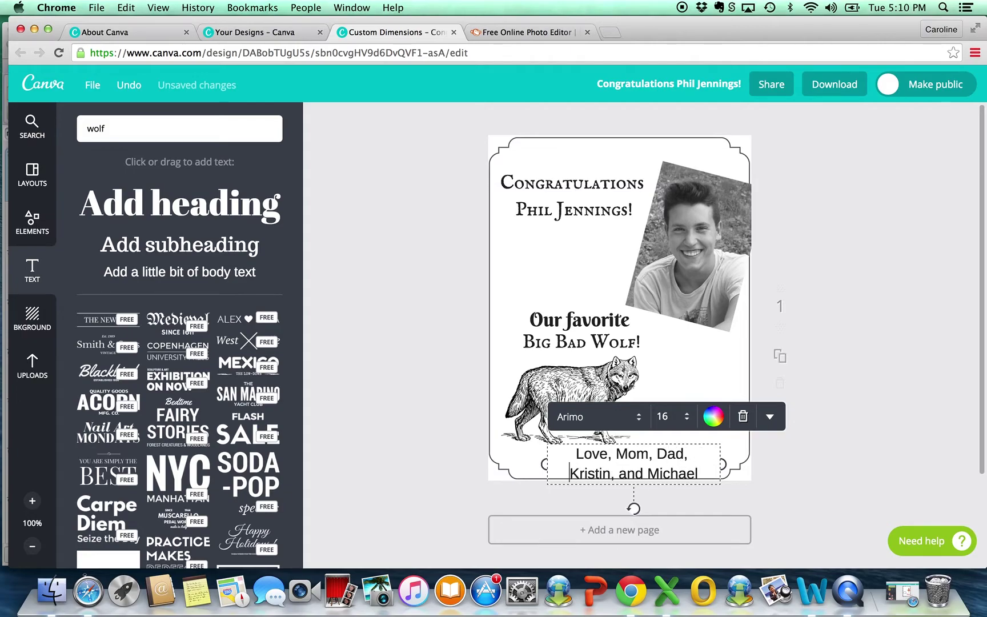
pyautogui.moveTo(713, 473); pyautogui.dragTo(572, 454)
# Step: Apply IM Fell English Small Caps at size 12 to the two-line sign-off
pyautogui.click(610, 422)
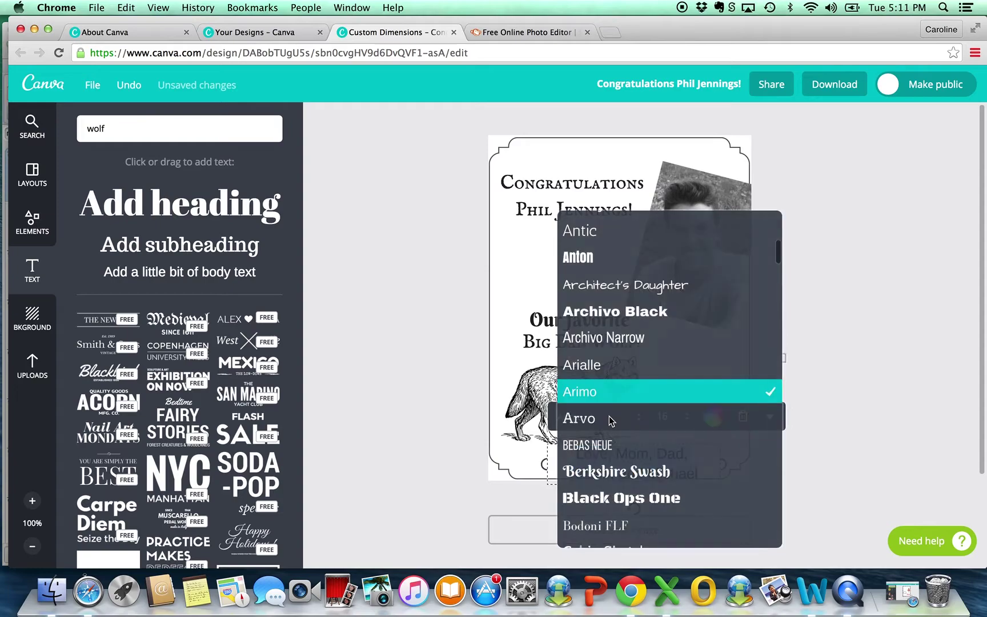
pyautogui.scroll(-8, 626, 411)
pyautogui.scroll(-10, 625, 403)
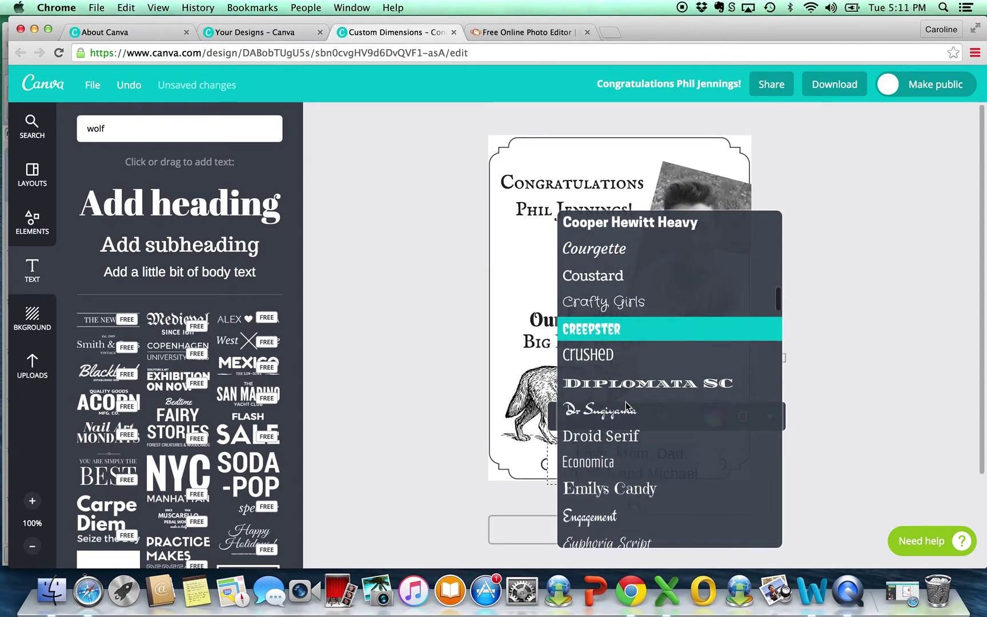
pyautogui.scroll(-8, 630, 369)
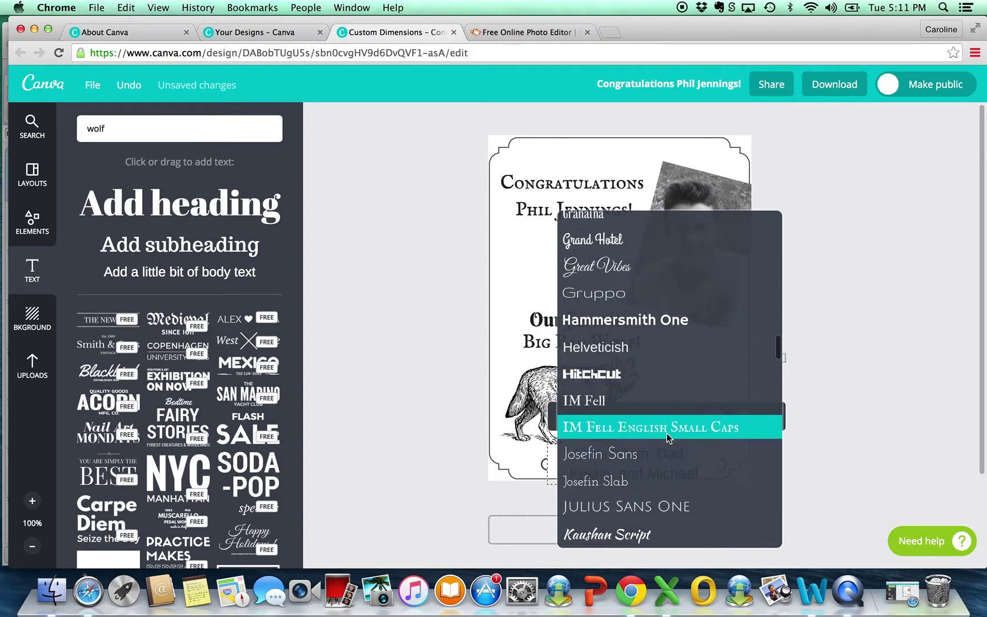
pyautogui.click(666, 433)
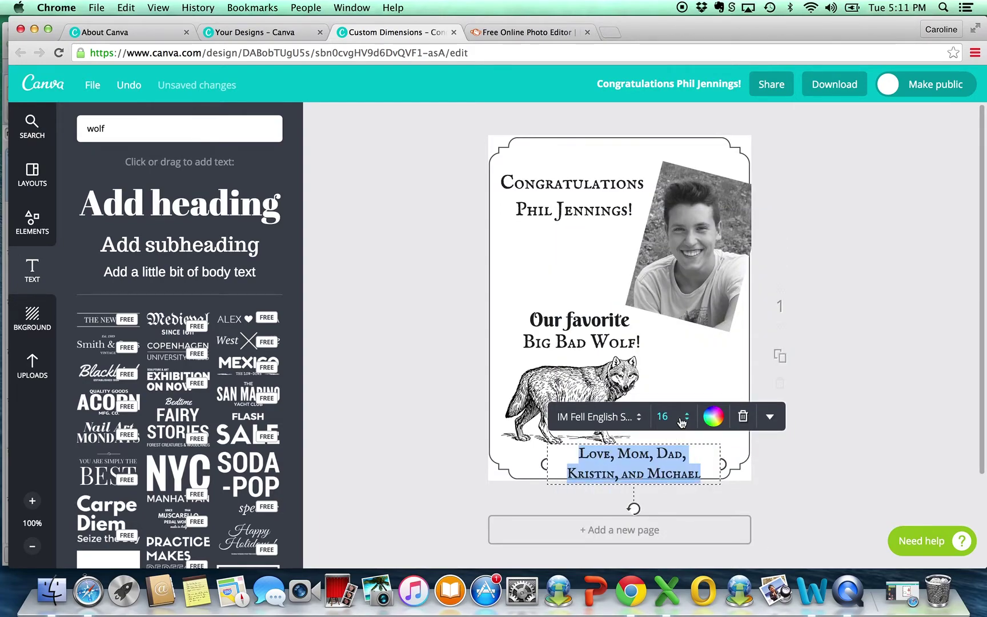
pyautogui.click(682, 422)
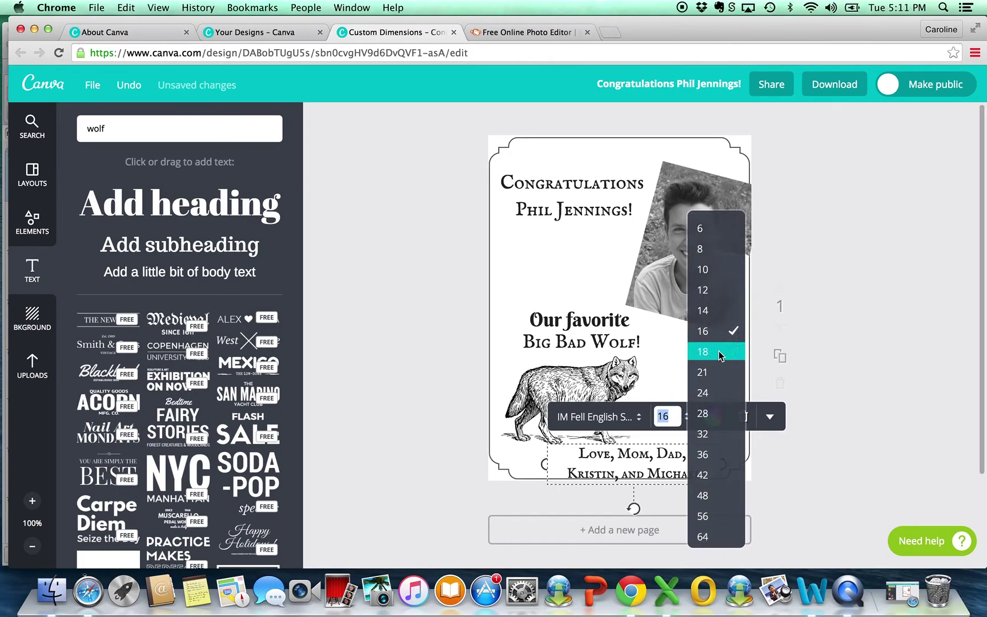
pyautogui.click(719, 296)
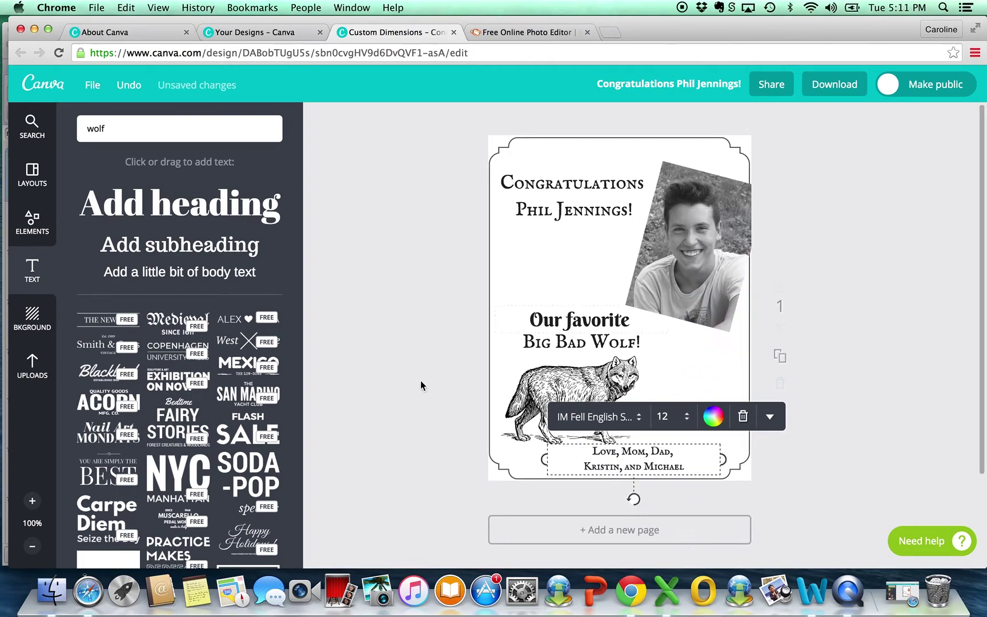
pyautogui.click(421, 380)
# Step: Reposition the sign-off, congratulations heading, tilted photo and Our favorite text on the card
pyautogui.moveTo(669, 452); pyautogui.dragTo(709, 446)
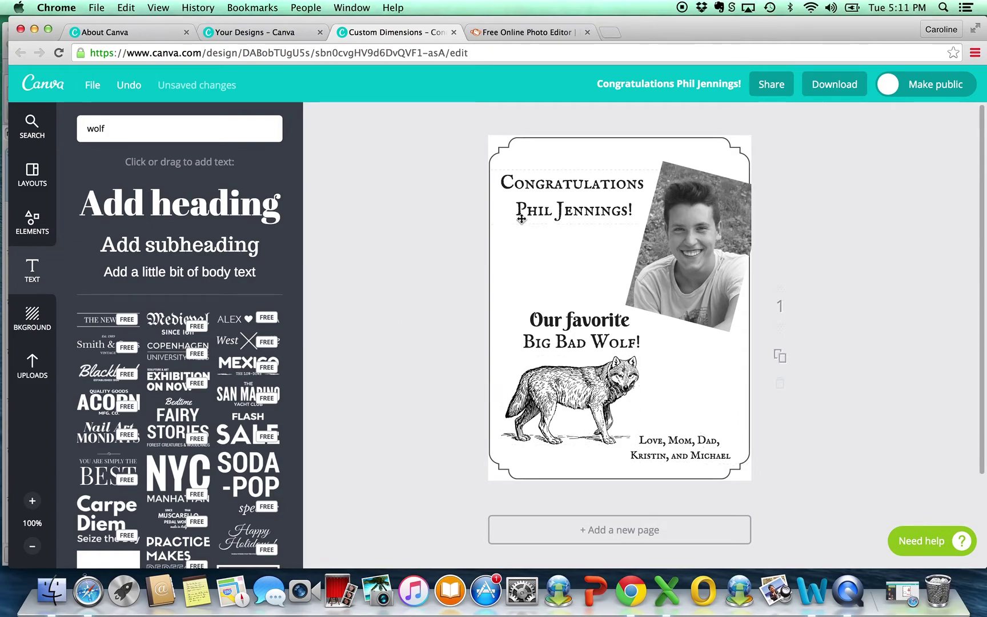
pyautogui.moveTo(585, 201); pyautogui.dragTo(573, 195)
pyautogui.moveTo(668, 277); pyautogui.dragTo(658, 269)
pyautogui.moveTo(575, 178); pyautogui.dragTo(581, 185)
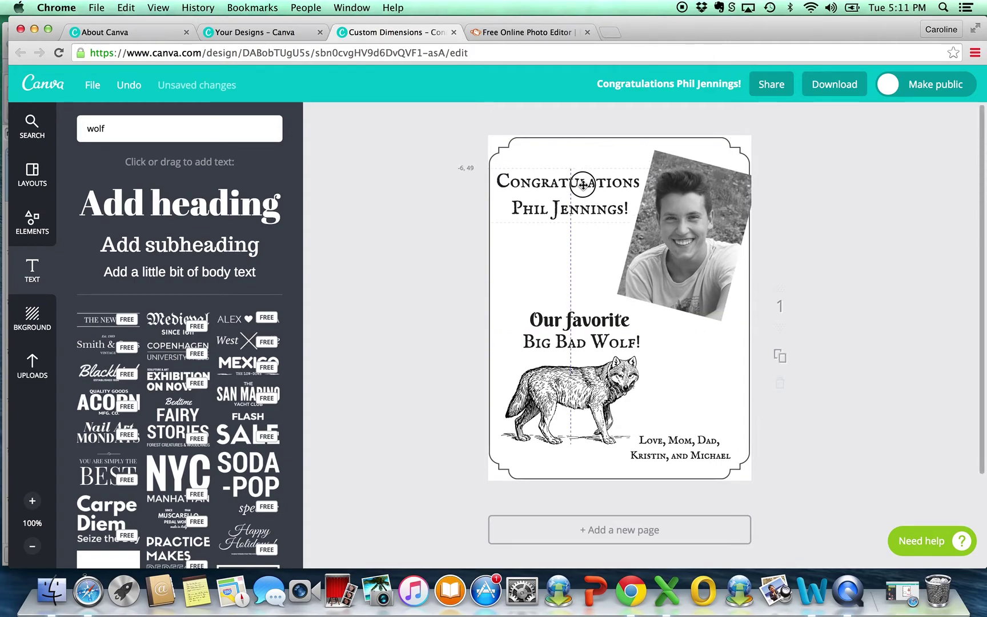
pyautogui.moveTo(581, 317); pyautogui.dragTo(585, 375)
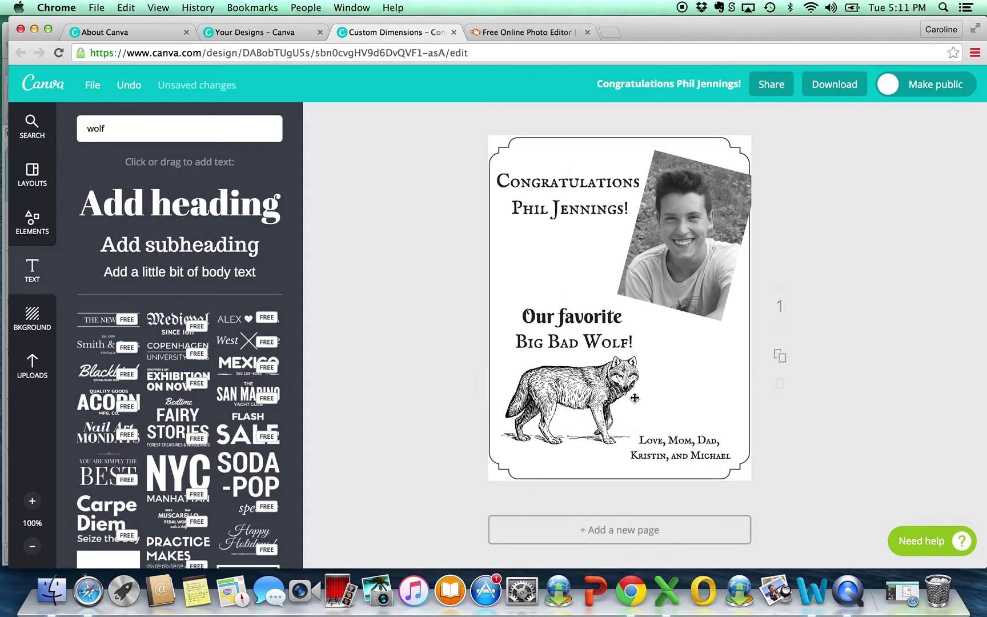
# Step: Narrow the sign-off box from its left side and settle it in the lower-right corner
pyautogui.click(672, 442)
pyautogui.moveTo(592, 455); pyautogui.dragTo(624, 449)
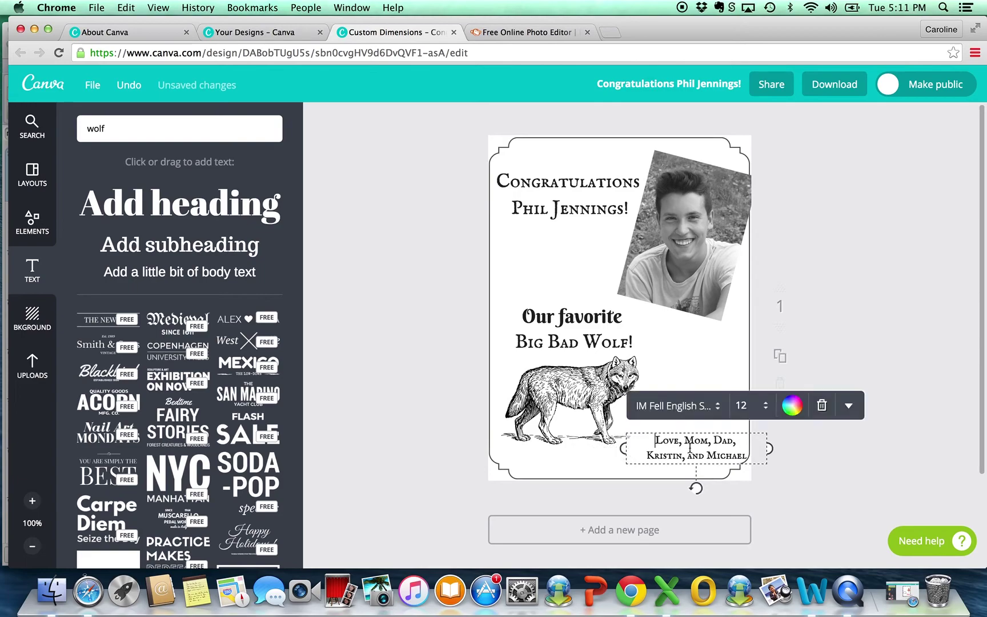
pyautogui.click(865, 357)
pyautogui.moveTo(698, 457); pyautogui.dragTo(690, 451)
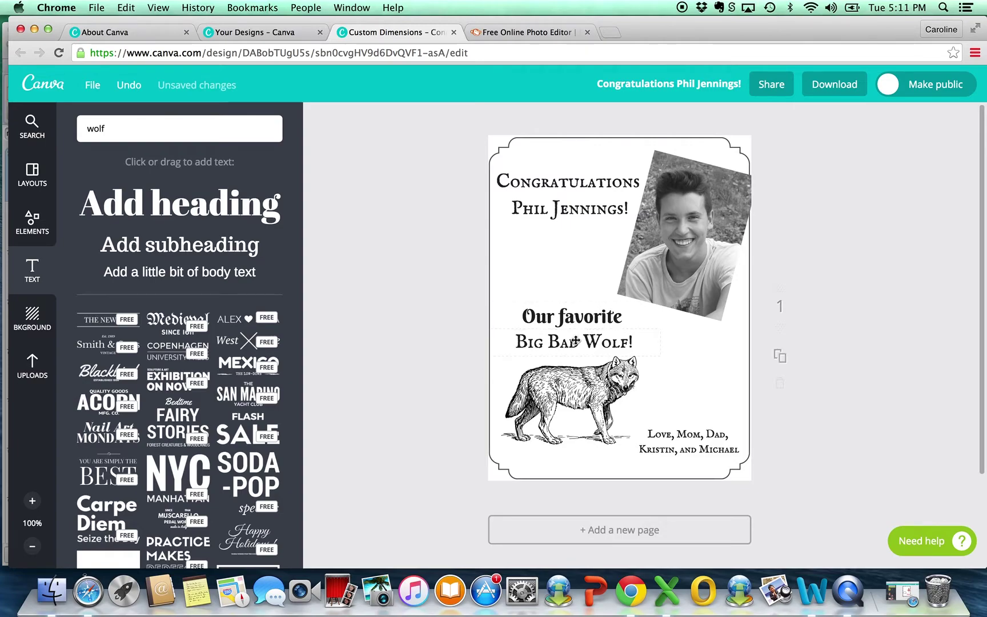
# Step: Highlight the word Wolf in the Big Bad Wolf! line and turn it red
pyautogui.click(582, 339)
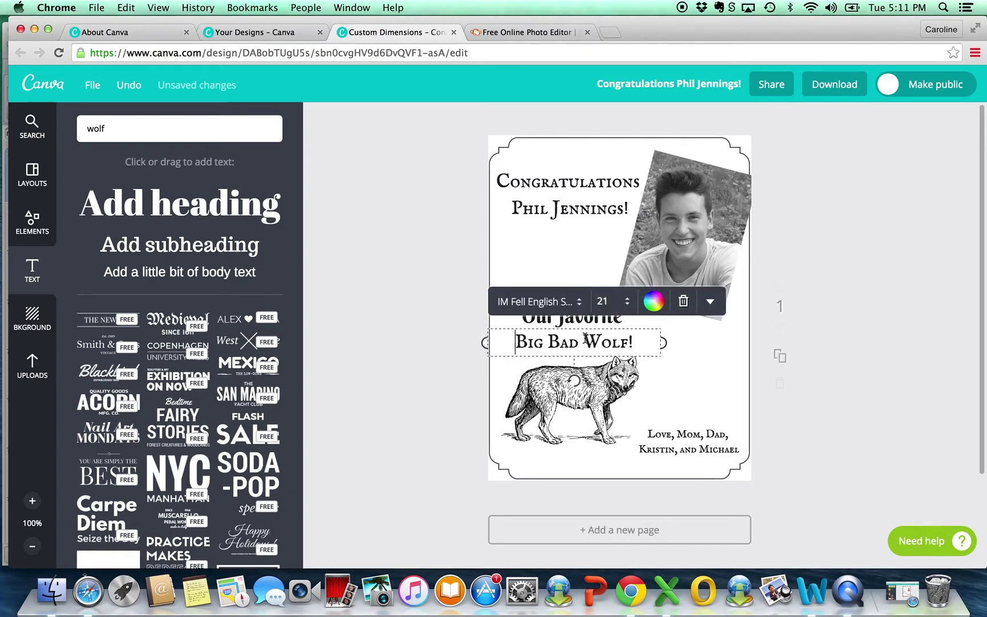
pyautogui.moveTo(583, 341); pyautogui.dragTo(626, 342)
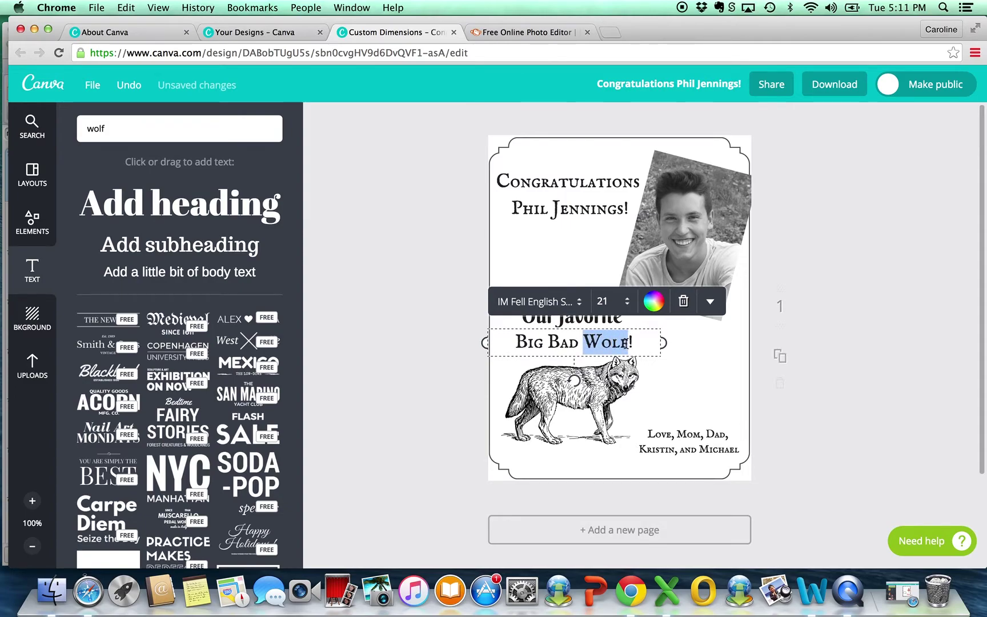
pyautogui.click(653, 301)
pyautogui.click(667, 229)
# Step: Try custom purple, lavender and red shades for Wolf, then settle on the preset red
pyautogui.click(699, 264)
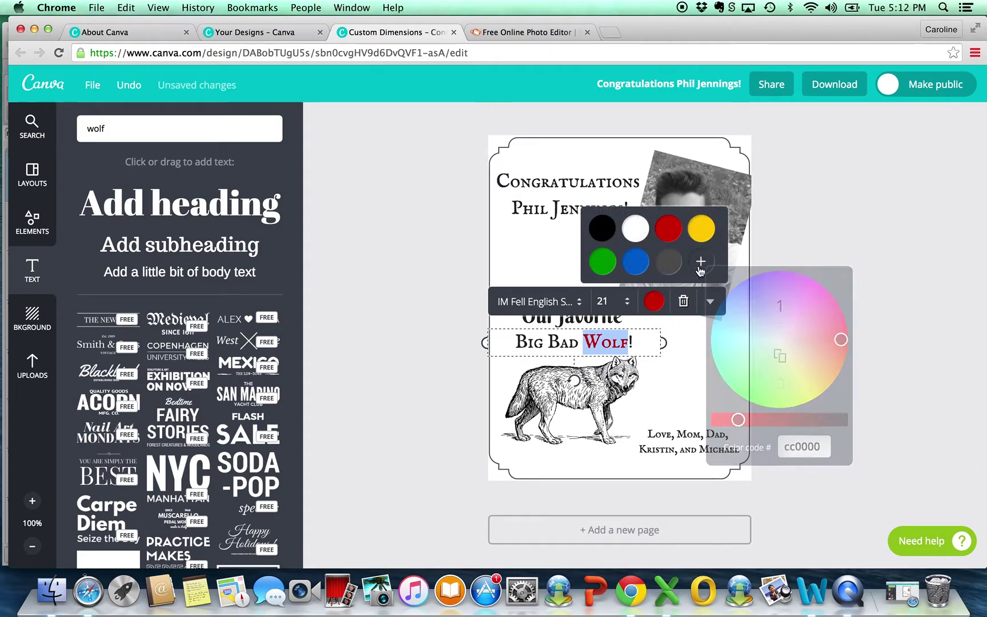
pyautogui.click(748, 340)
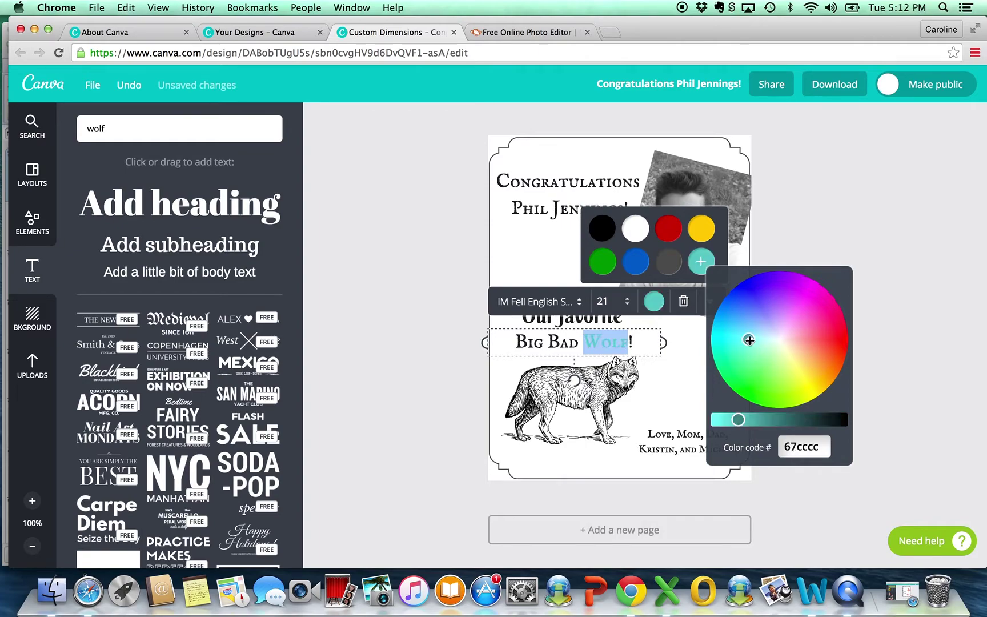
pyautogui.click(761, 316)
pyautogui.click(787, 323)
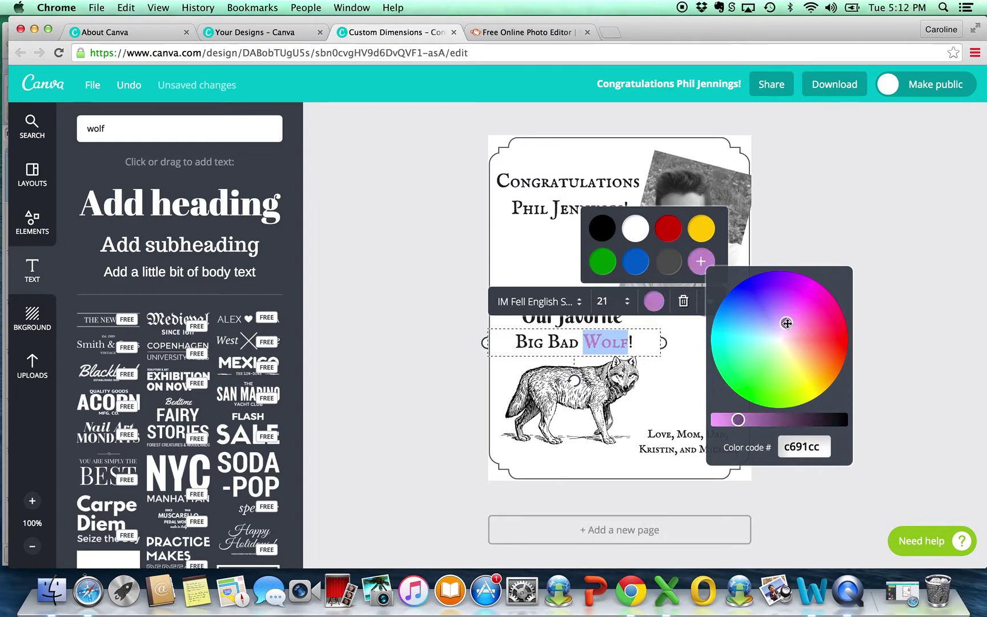
pyautogui.click(840, 342)
pyautogui.moveTo(739, 420)
pyautogui.mouseDown()
pyautogui.moveTo(833, 420)
pyautogui.moveTo(701, 414)
pyautogui.moveTo(734, 420)
pyautogui.mouseUp()
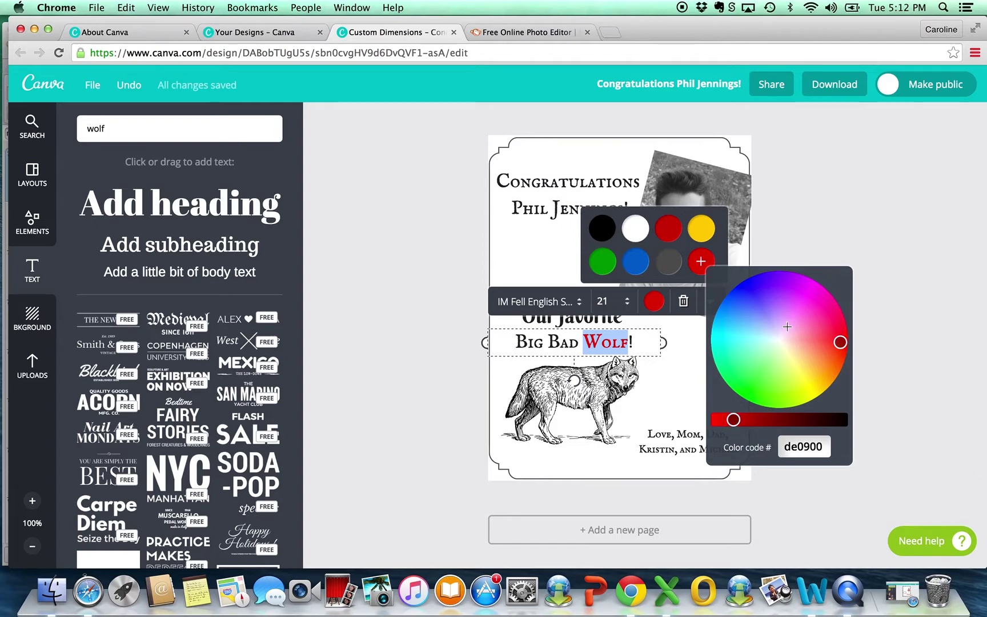
pyautogui.click(782, 328)
pyautogui.click(674, 236)
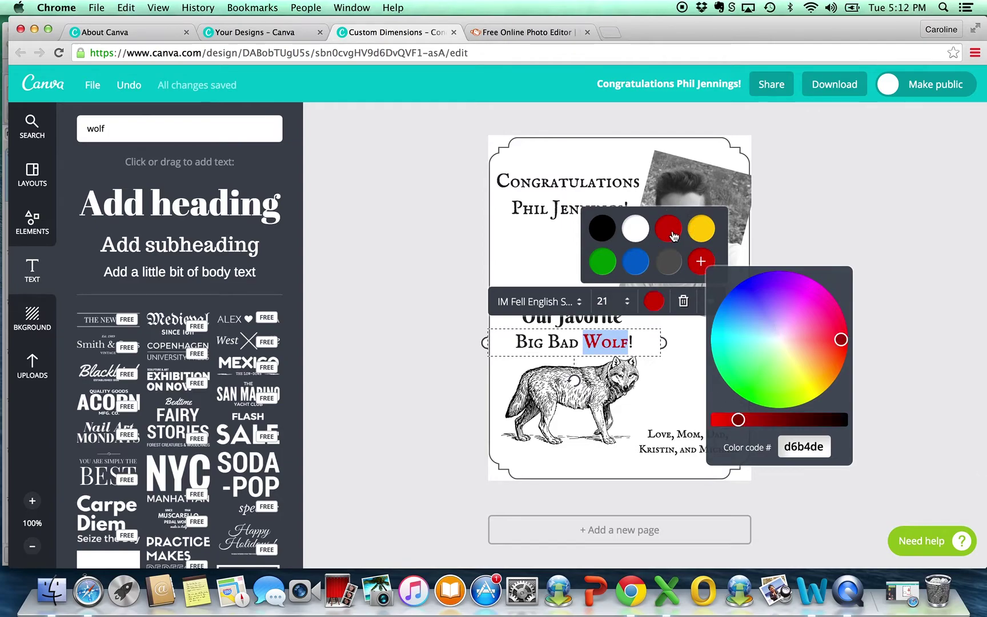
pyautogui.click(378, 275)
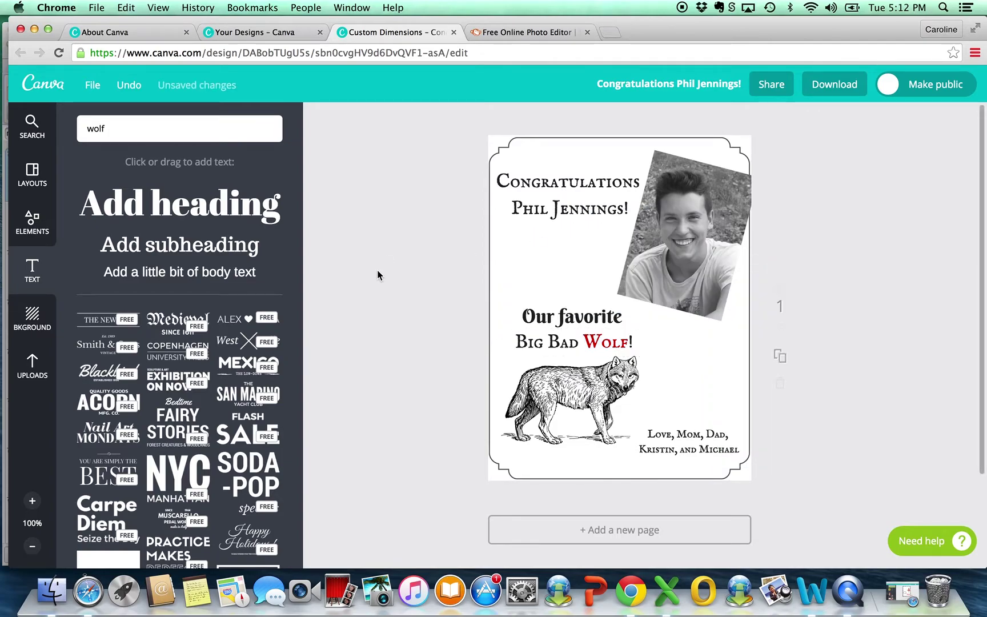
# Step: Select the entire Big Bad Wolf! line and colour it all red
pyautogui.doubleClick(593, 342)
pyautogui.moveTo(520, 342); pyautogui.dragTo(640, 339)
pyautogui.click(654, 302)
pyautogui.click(660, 269)
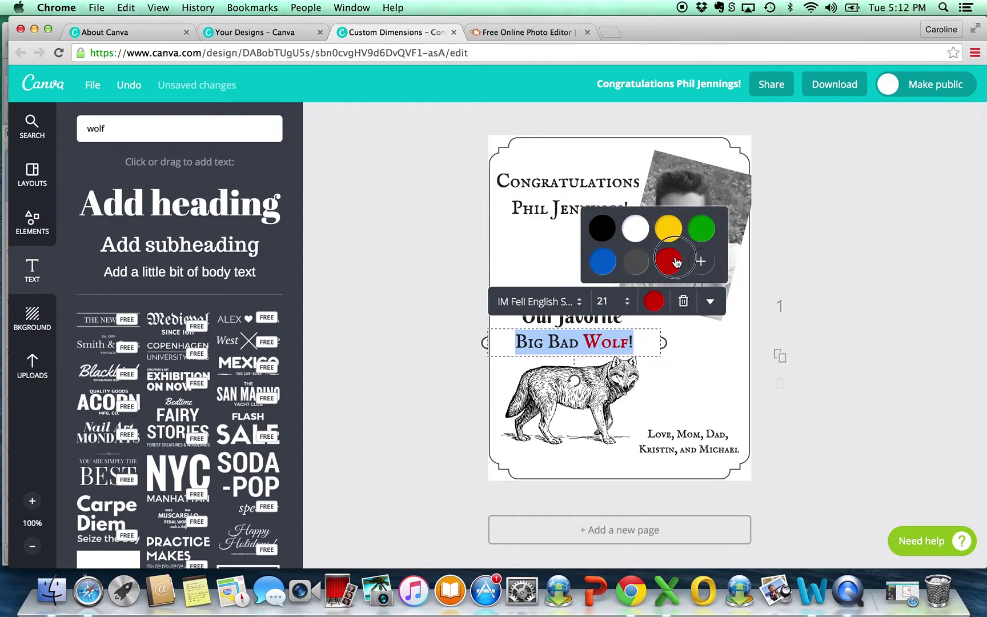
pyautogui.click(395, 284)
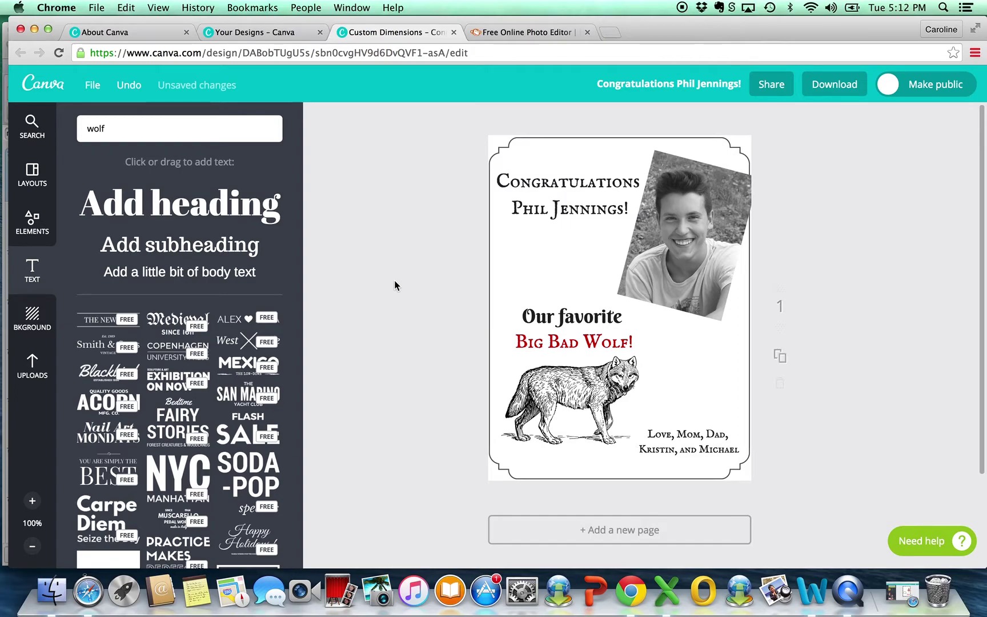
# Step: Reselect the whole Big Bad Wolf! line and set its colour back to black
pyautogui.click(598, 347)
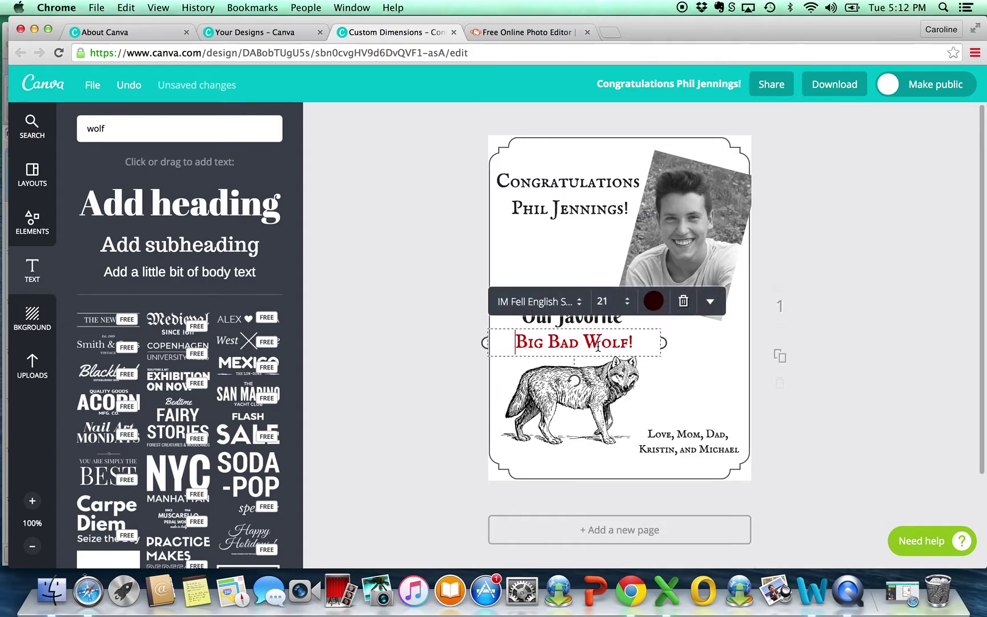
pyautogui.moveTo(640, 346); pyautogui.dragTo(489, 347)
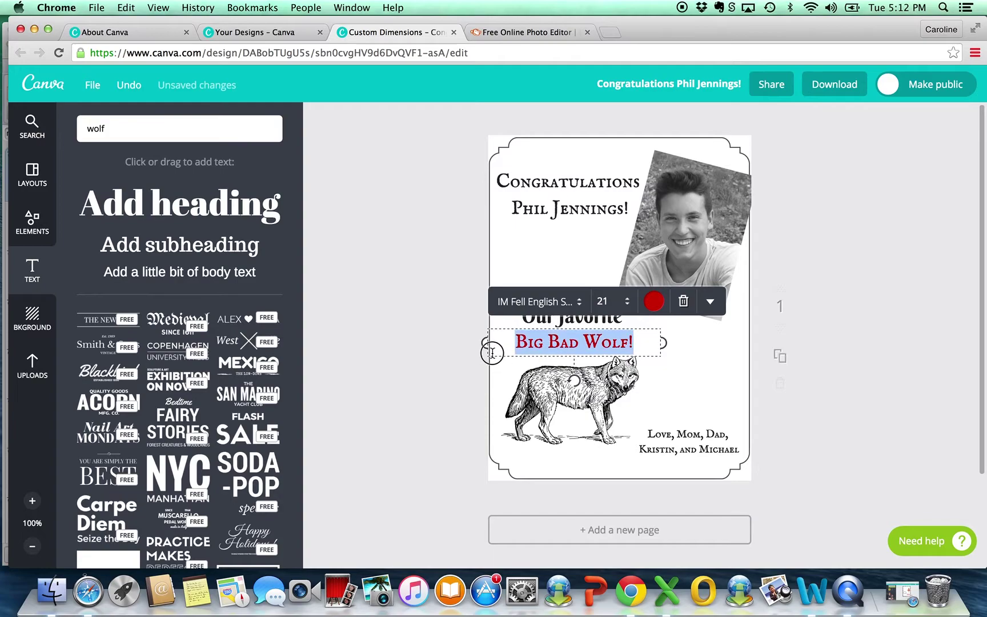
pyautogui.click(658, 302)
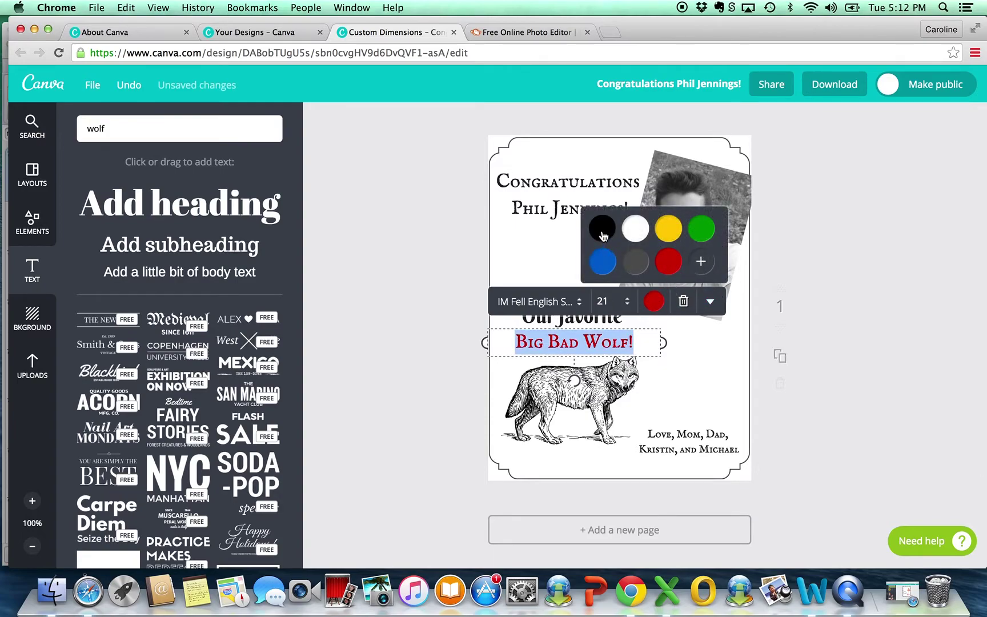
pyautogui.click(603, 231)
pyautogui.click(408, 331)
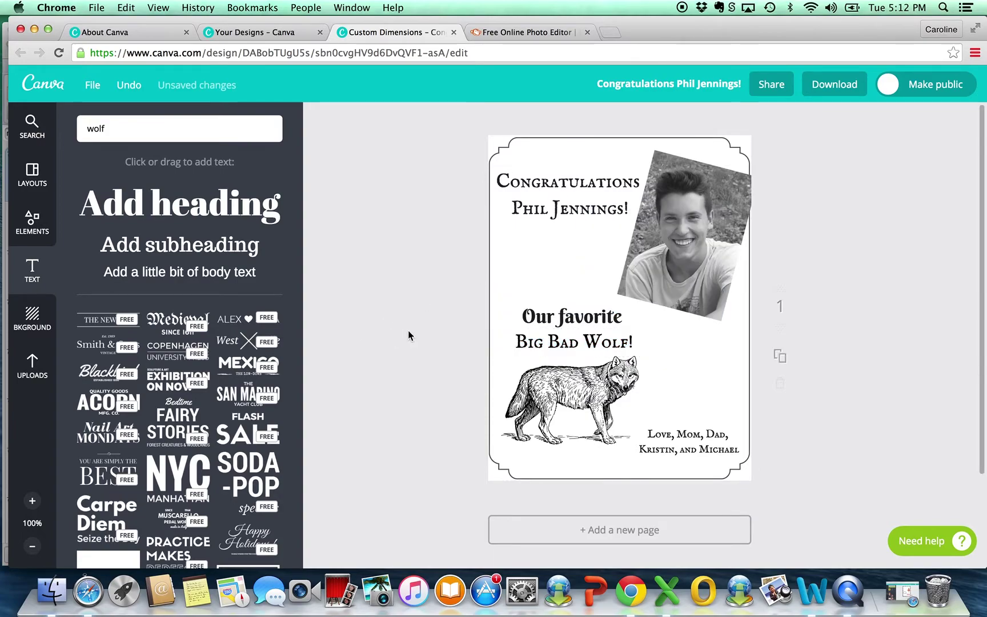
# Step: Try the Drama filter on the wolf illustration at a stronger intensity
pyautogui.click(552, 381)
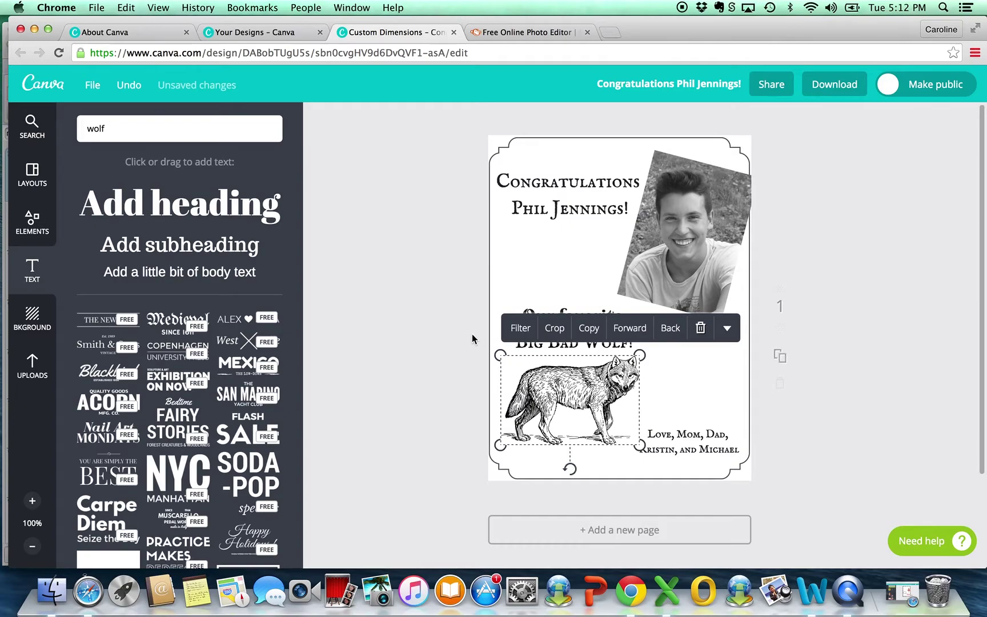
pyautogui.click(521, 329)
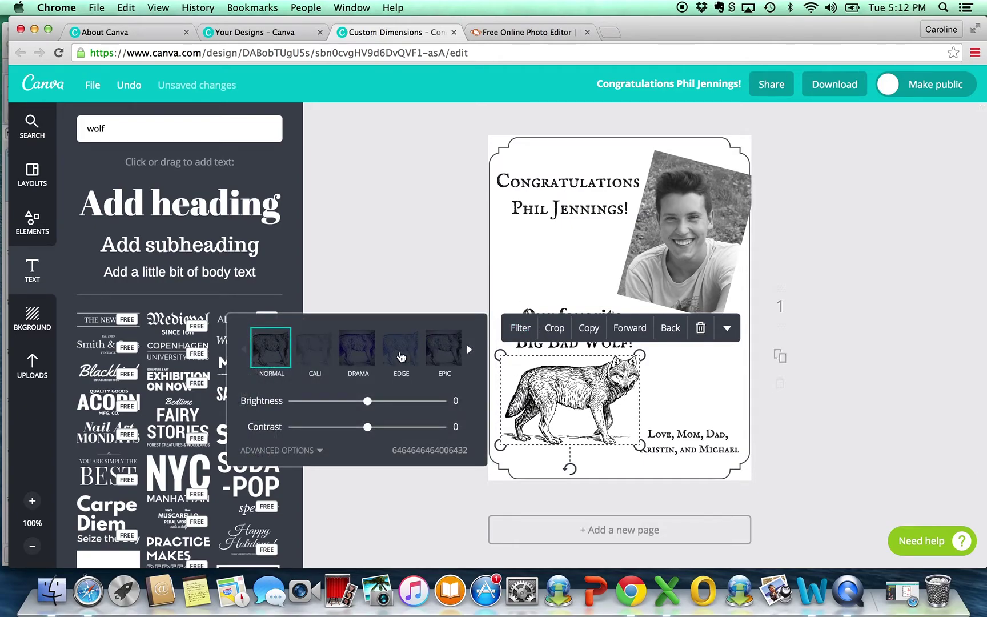
pyautogui.click(358, 354)
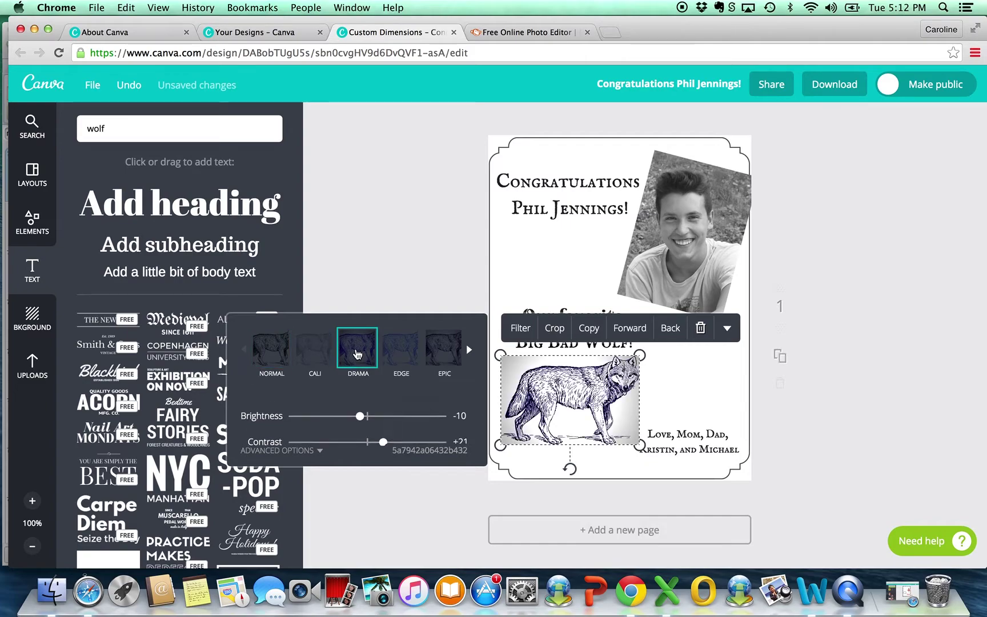
pyautogui.moveTo(368, 415); pyautogui.dragTo(457, 421)
pyautogui.click(471, 233)
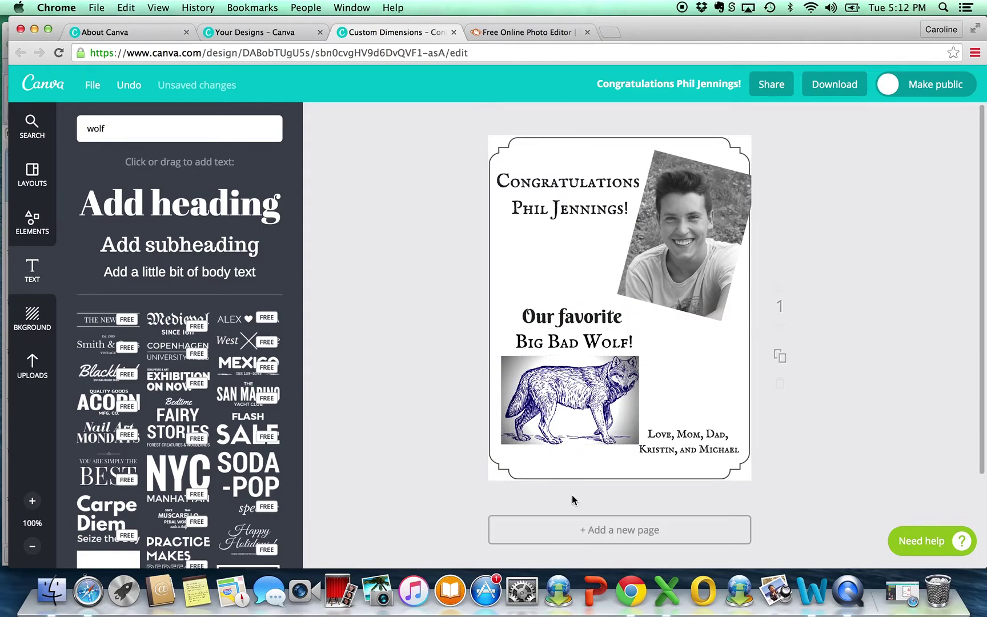
# Step: Compare the Retro and Rosie filters, then apply The Blues at +99 intensity
pyautogui.click(523, 380)
pyautogui.click(527, 329)
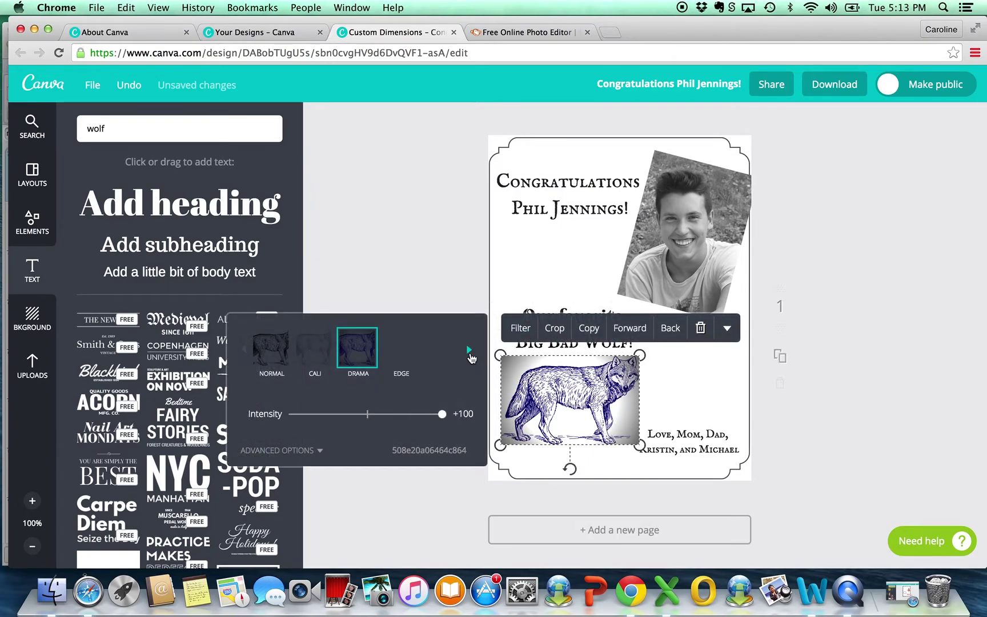
pyautogui.click(471, 351)
pyautogui.click(471, 350)
pyautogui.click(370, 349)
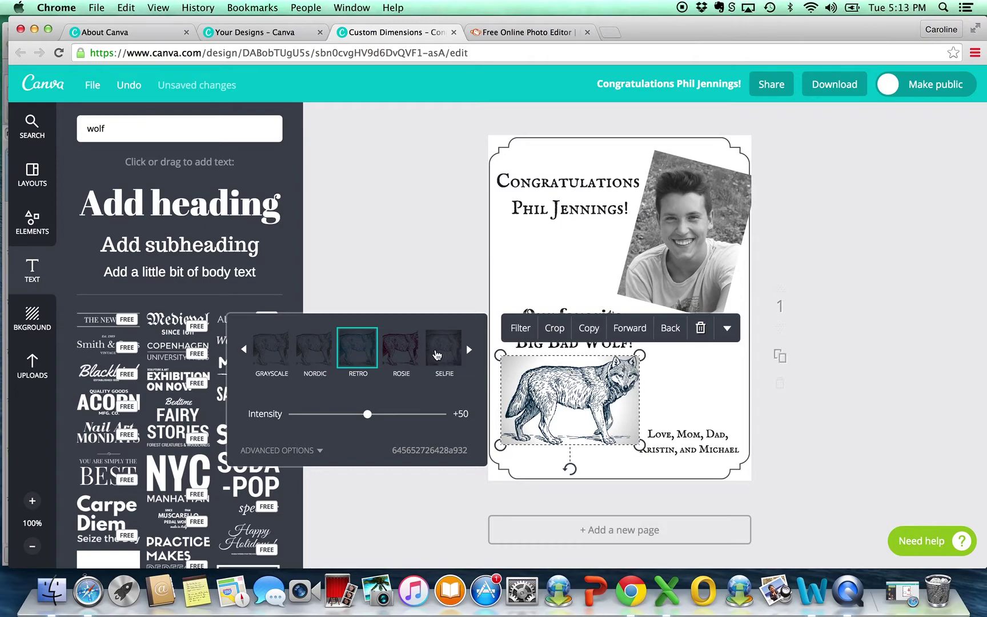
pyautogui.moveTo(368, 414)
pyautogui.mouseDown()
pyautogui.moveTo(430, 414)
pyautogui.moveTo(381, 413)
pyautogui.mouseUp()
pyautogui.click(399, 344)
pyautogui.click(469, 349)
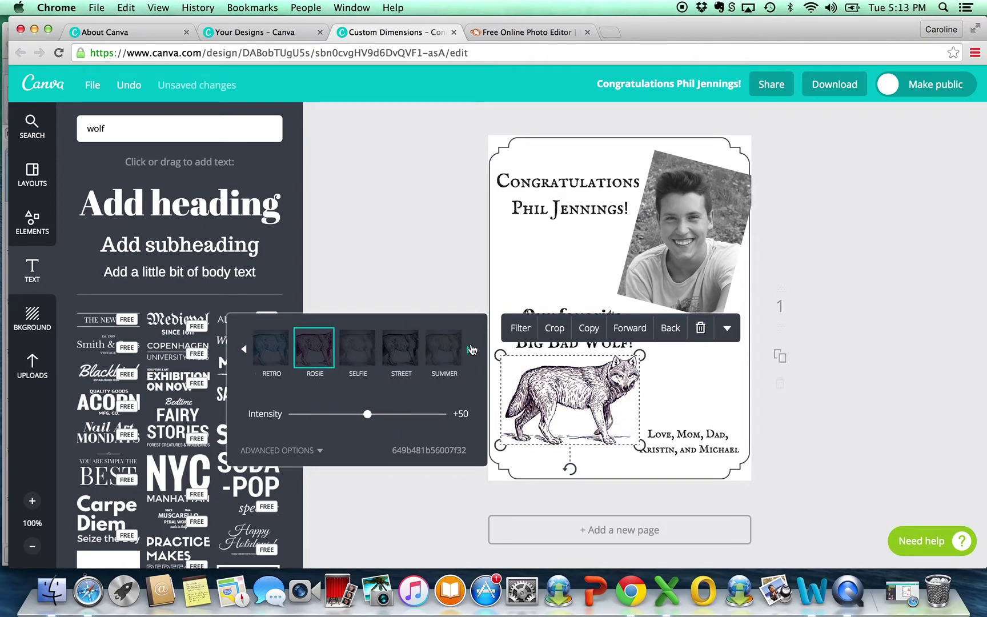
pyautogui.click(440, 359)
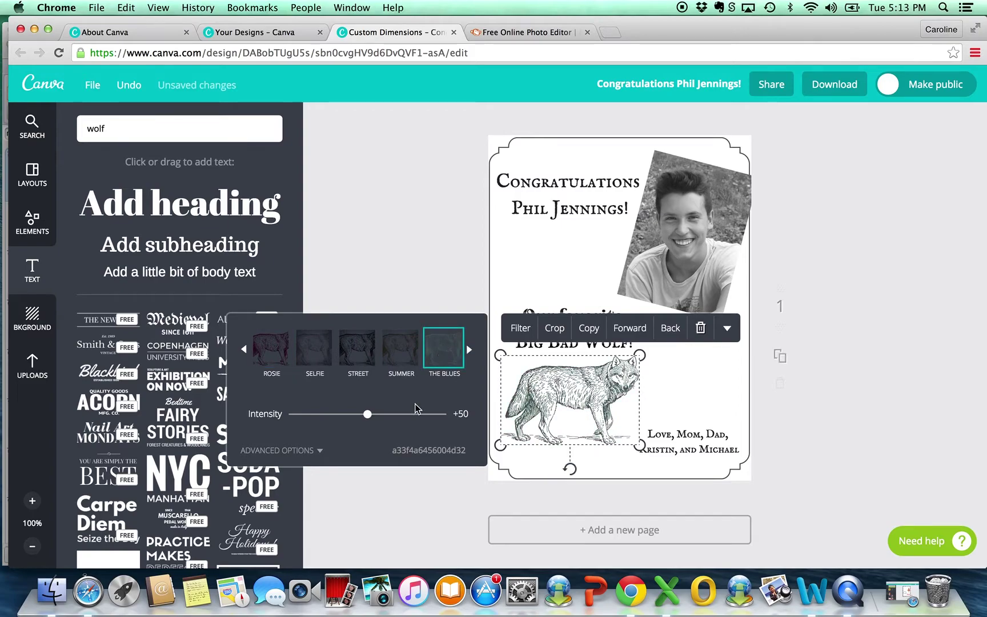
pyautogui.moveTo(368, 414); pyautogui.dragTo(441, 414)
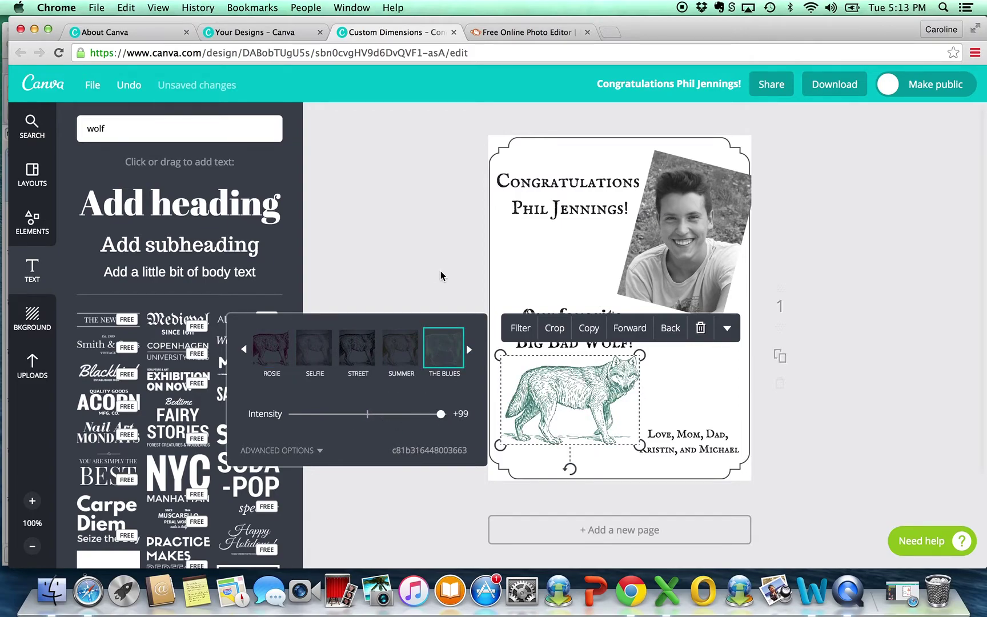
pyautogui.click(443, 244)
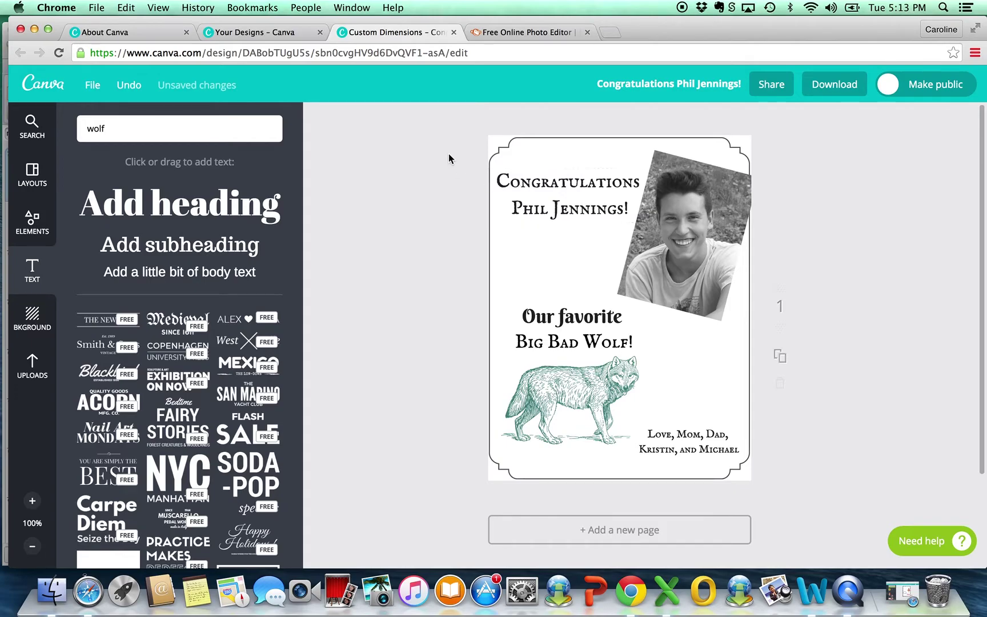
# Step: Switch to PicMonkey and start a new Design on a blank square white canvas
pyautogui.click(544, 34)
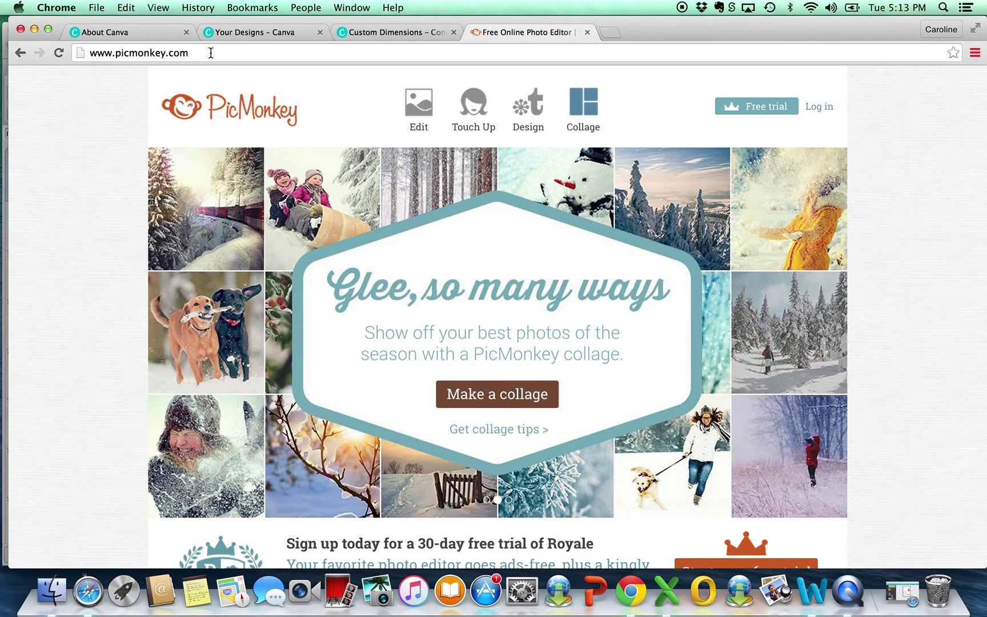
pyautogui.click(531, 106)
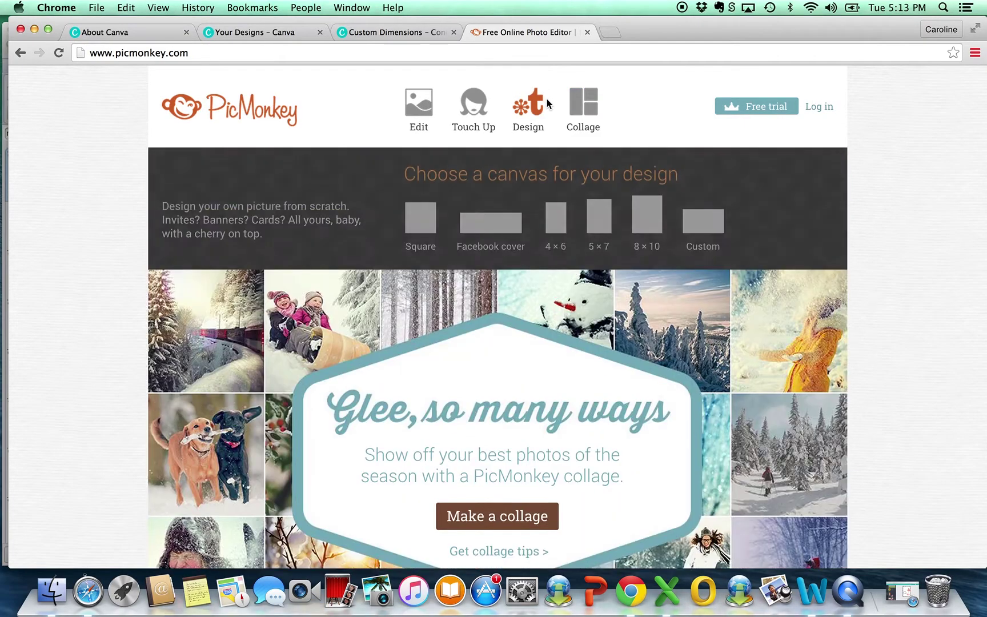
pyautogui.click(531, 108)
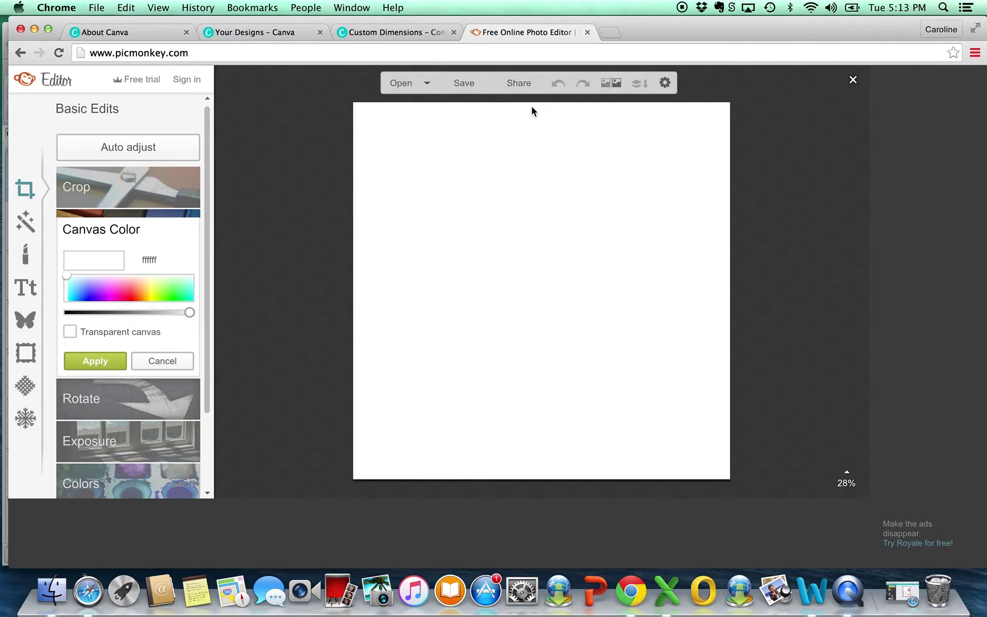
# Step: Add Wolf--2400px.png as a Your Own overlay and enlarge it across the canvas
pyautogui.click(26, 322)
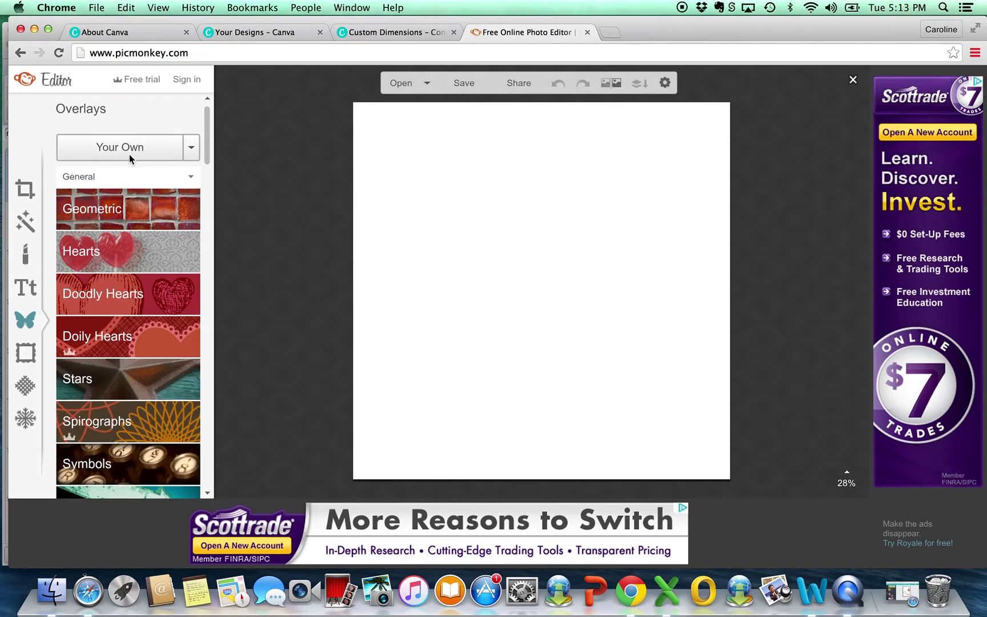
pyautogui.click(125, 147)
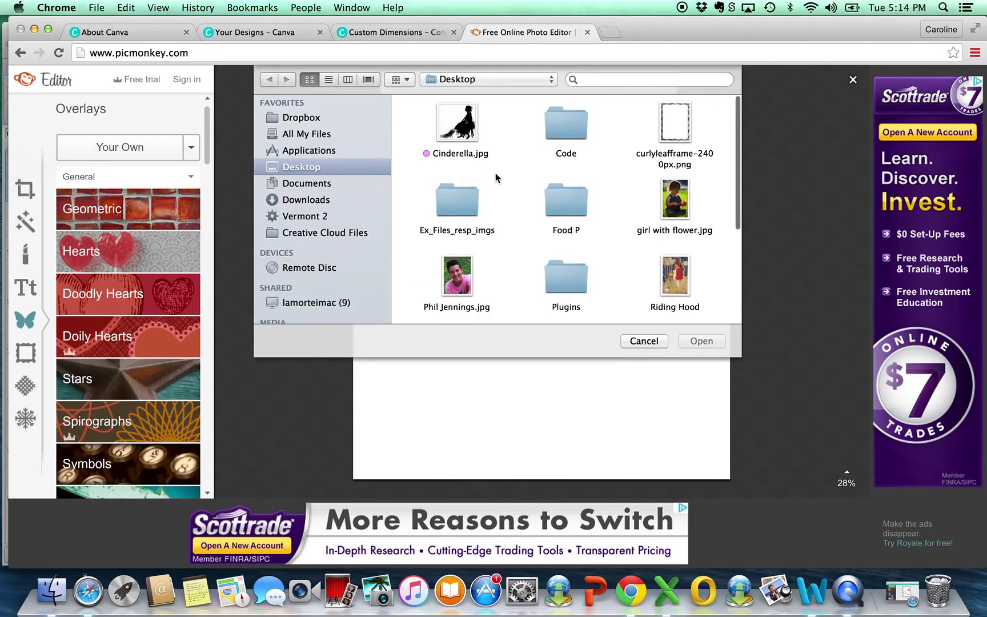
pyautogui.scroll(-5, 495, 173)
pyautogui.click(561, 277)
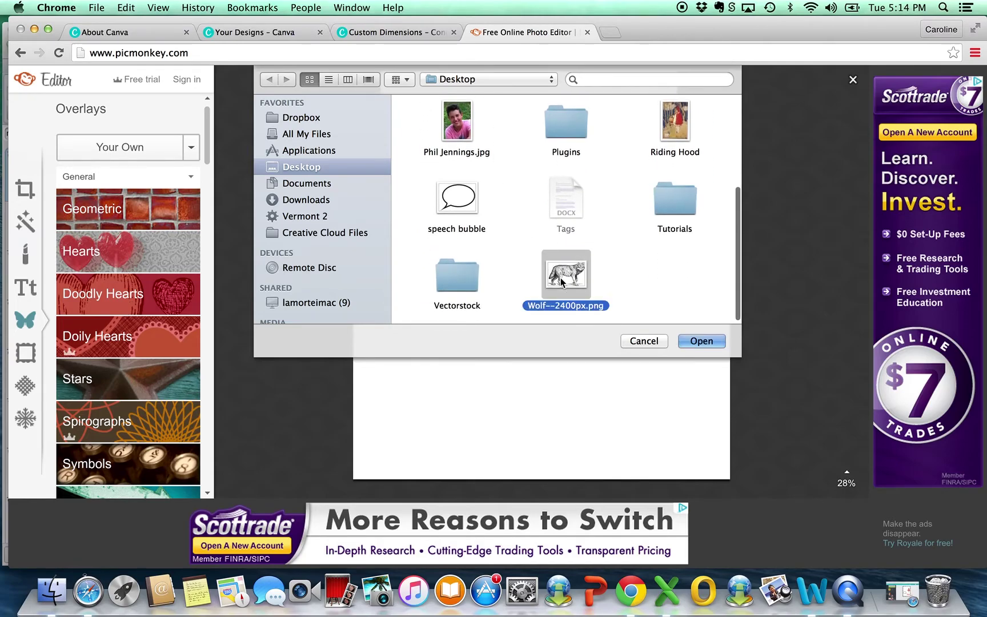
pyautogui.click(692, 341)
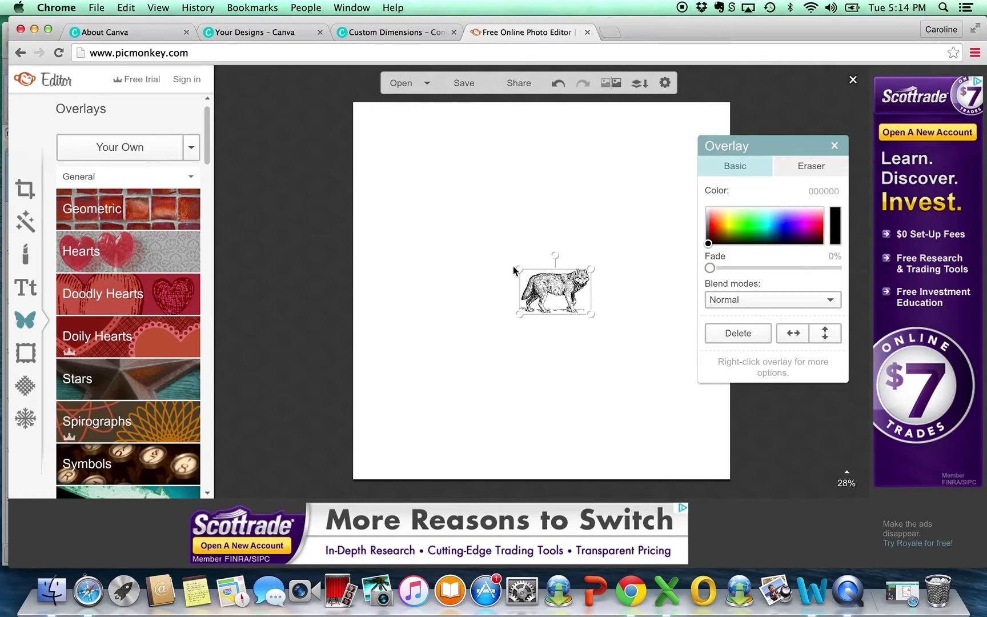
pyautogui.moveTo(519, 268); pyautogui.dragTo(252, 162)
pyautogui.moveTo(592, 314); pyautogui.dragTo(760, 402)
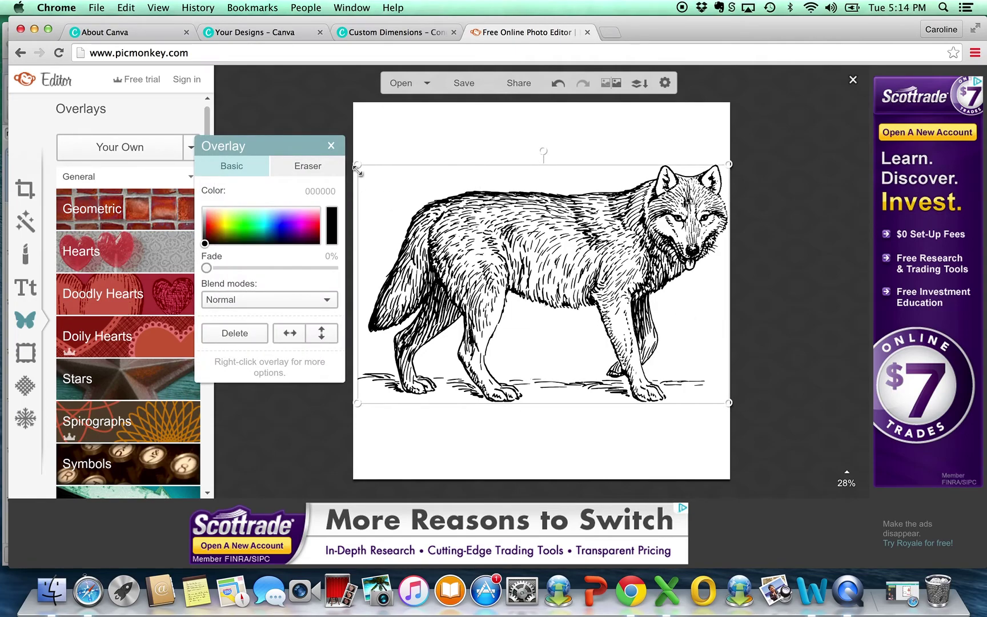
# Step: Stretch the wolf to the canvas's left edge and try various overlay colours and fading
pyautogui.moveTo(357, 160); pyautogui.dragTo(353, 161)
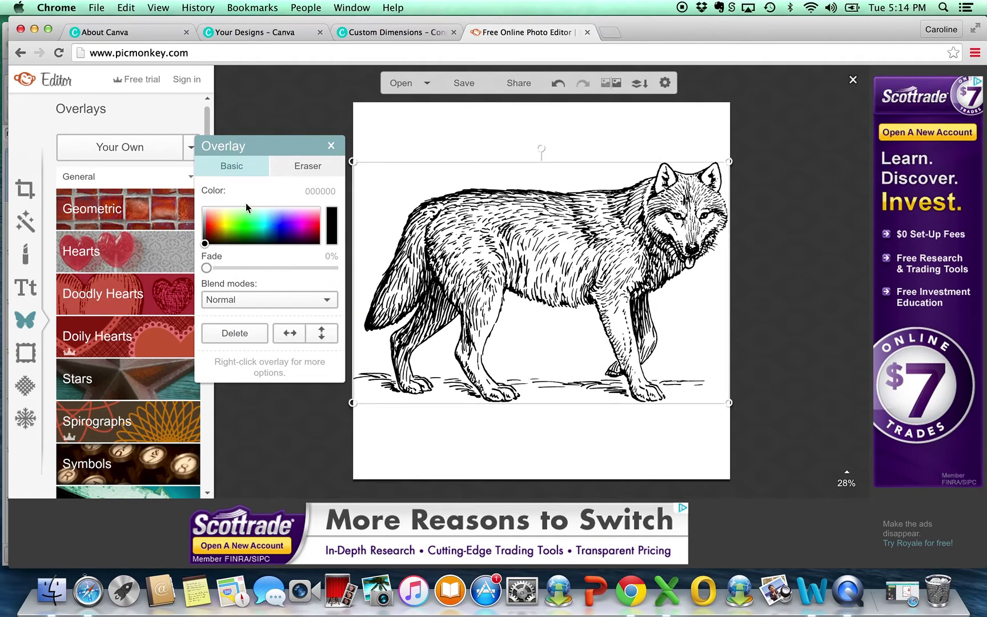
pyautogui.click(207, 222)
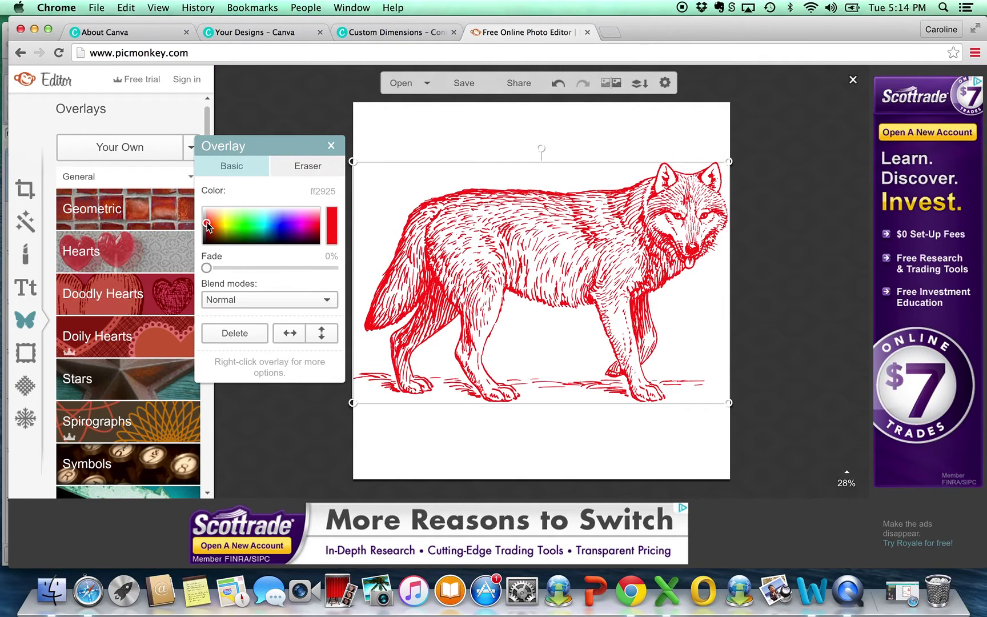
pyautogui.click(223, 230)
pyautogui.click(265, 230)
pyautogui.click(306, 232)
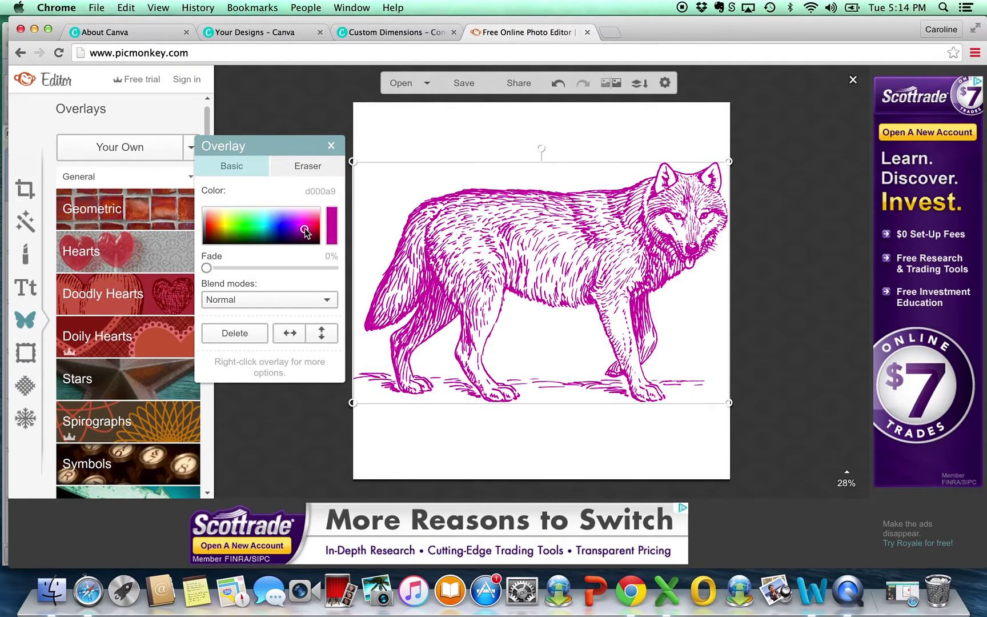
pyautogui.click(317, 227)
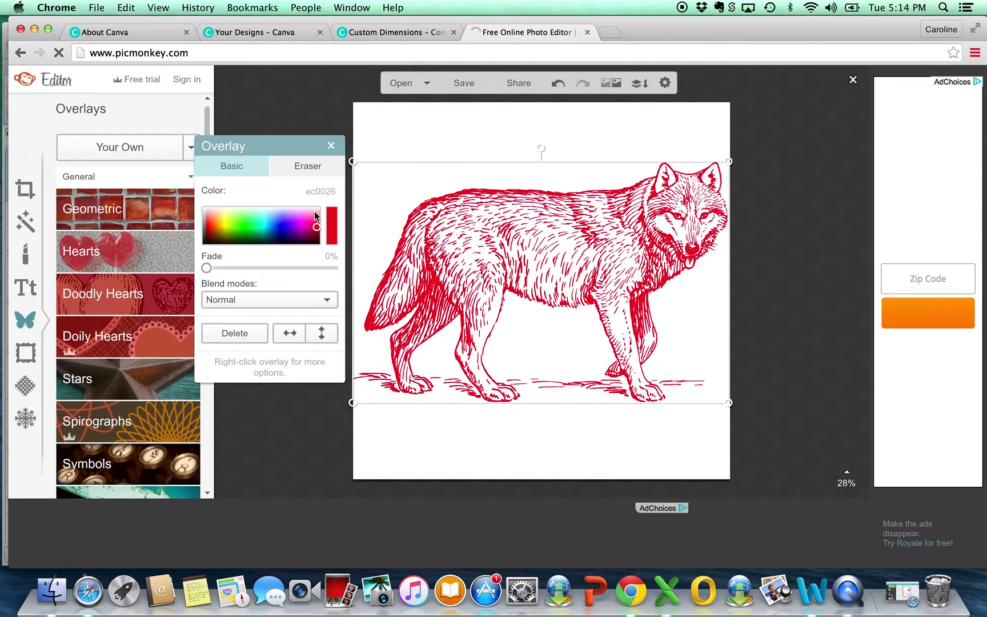
pyautogui.click(315, 213)
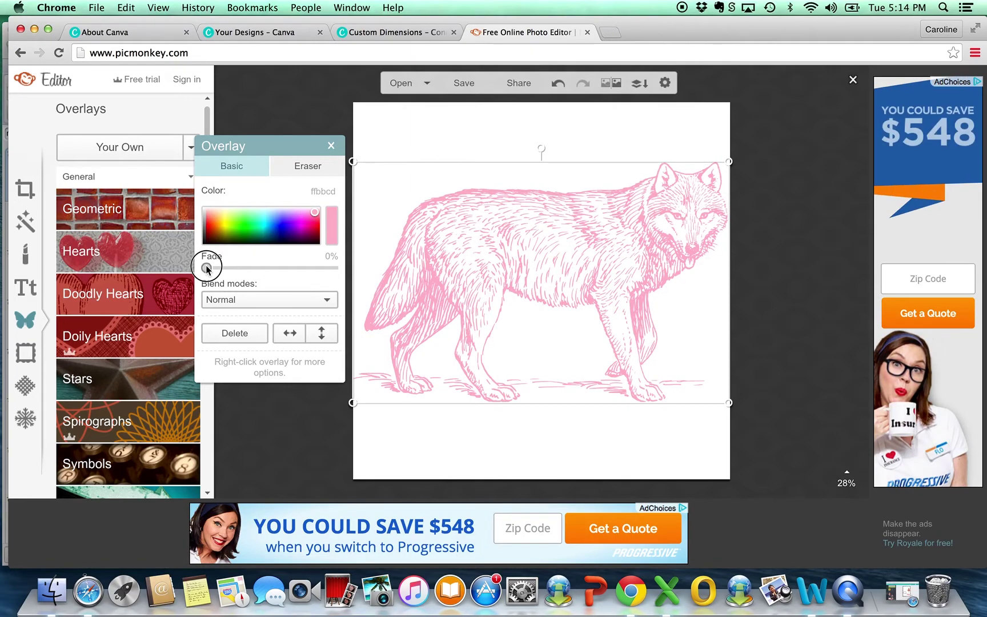
pyautogui.moveTo(207, 269); pyautogui.dragTo(179, 259)
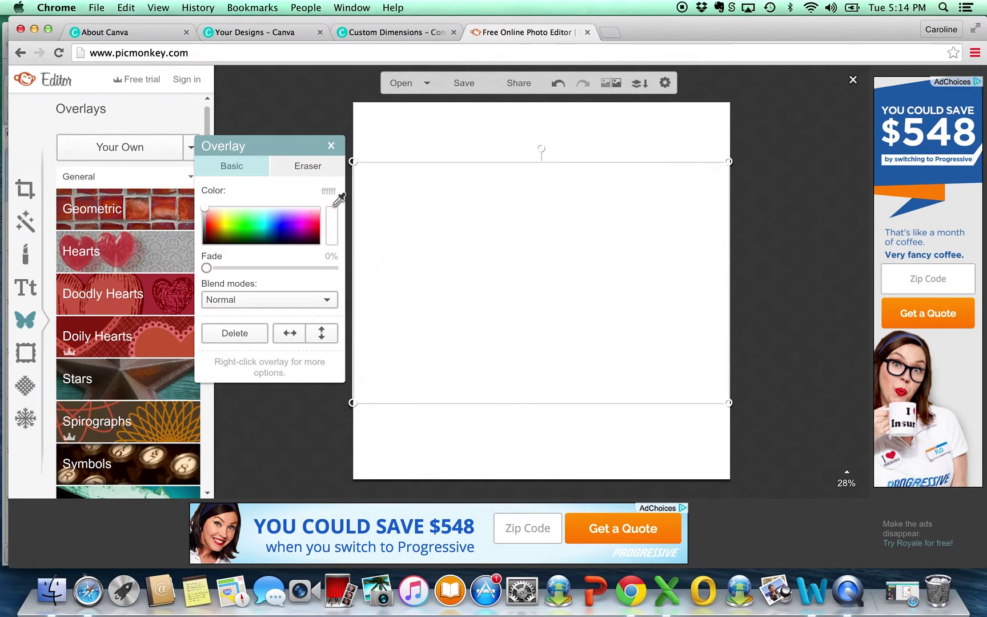
pyautogui.moveTo(313, 212)
pyautogui.mouseDown()
pyautogui.moveTo(265, 214)
pyautogui.moveTo(267, 223)
pyautogui.mouseUp()
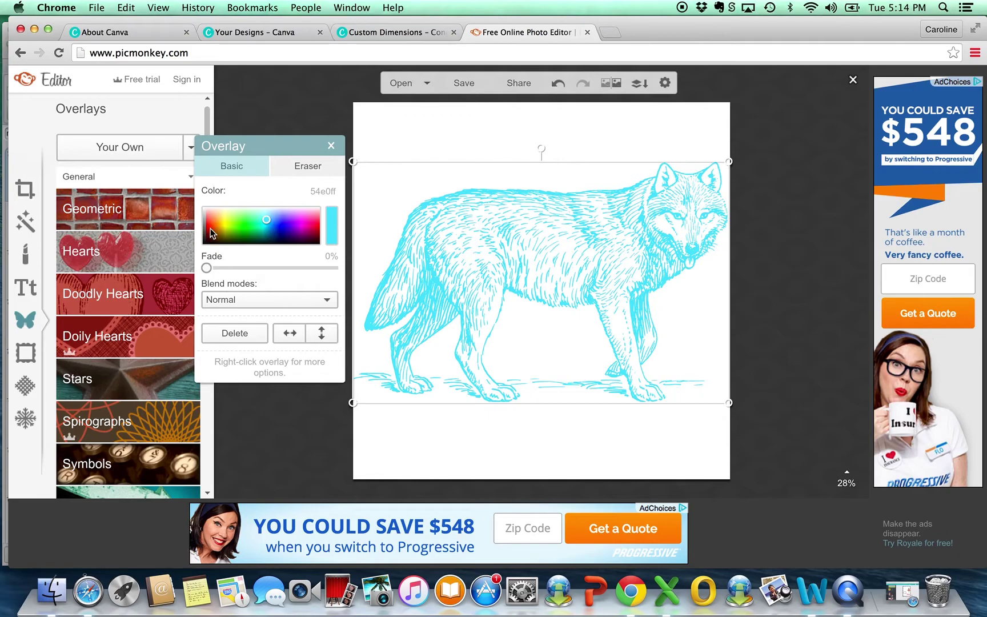
# Step: Settle the wolf's colour on bright red f50400 and close the Overlay panel
pyautogui.click(208, 228)
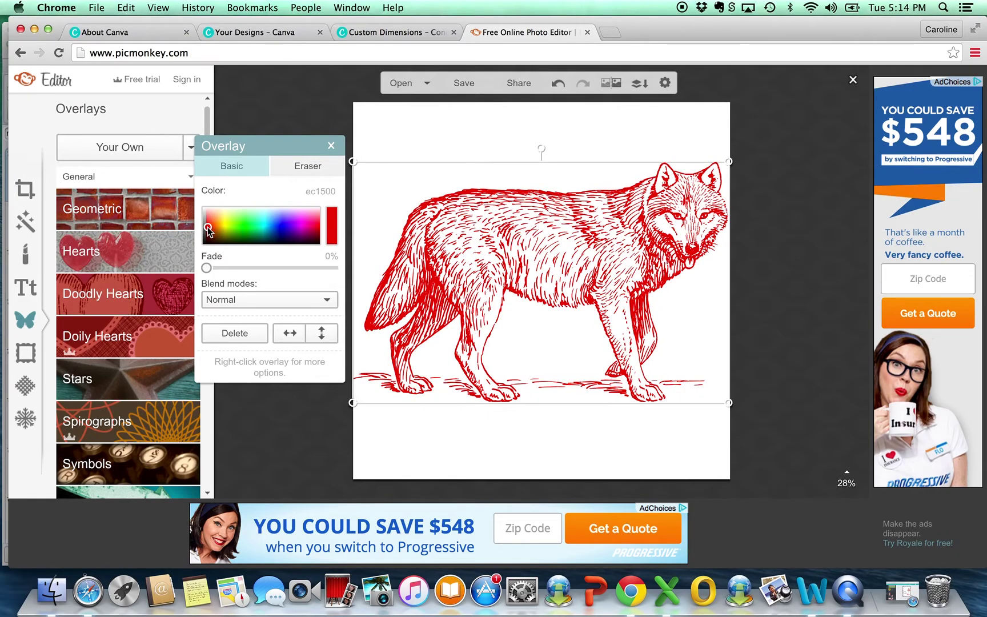
pyautogui.click(208, 230)
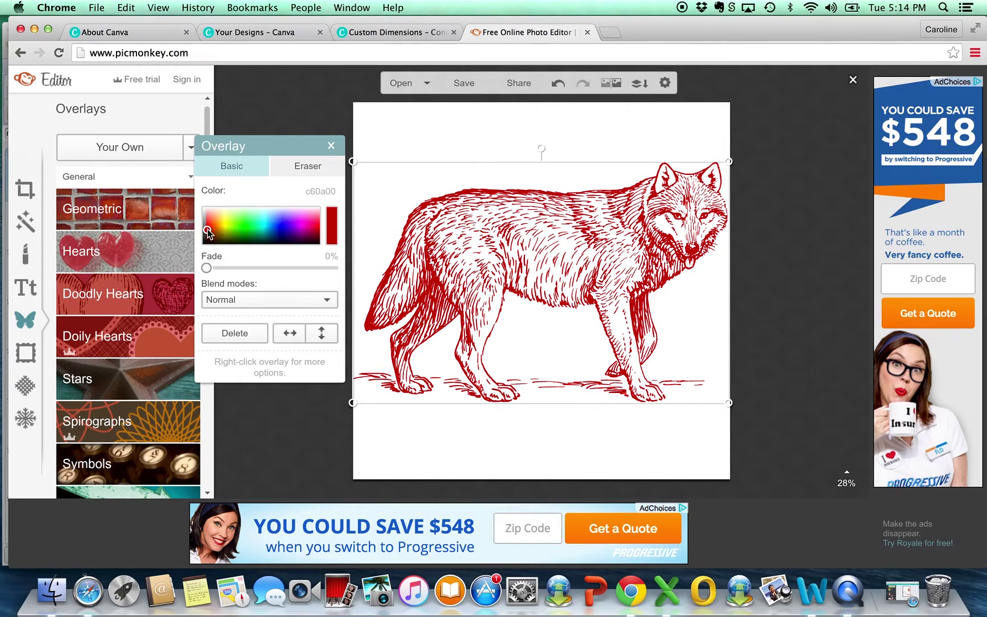
pyautogui.click(208, 227)
pyautogui.click(207, 230)
pyautogui.click(207, 228)
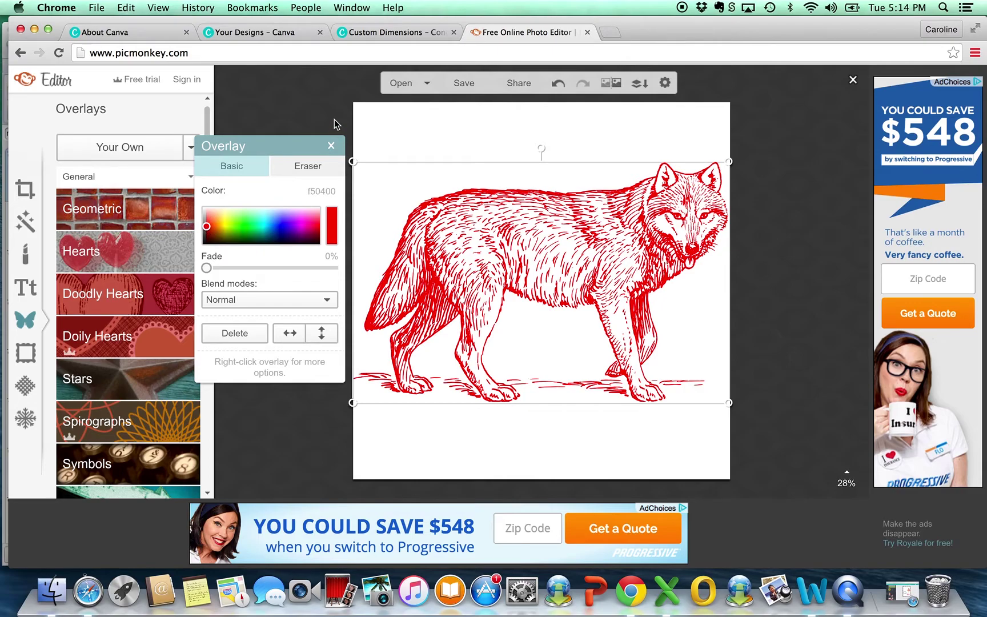
pyautogui.click(332, 146)
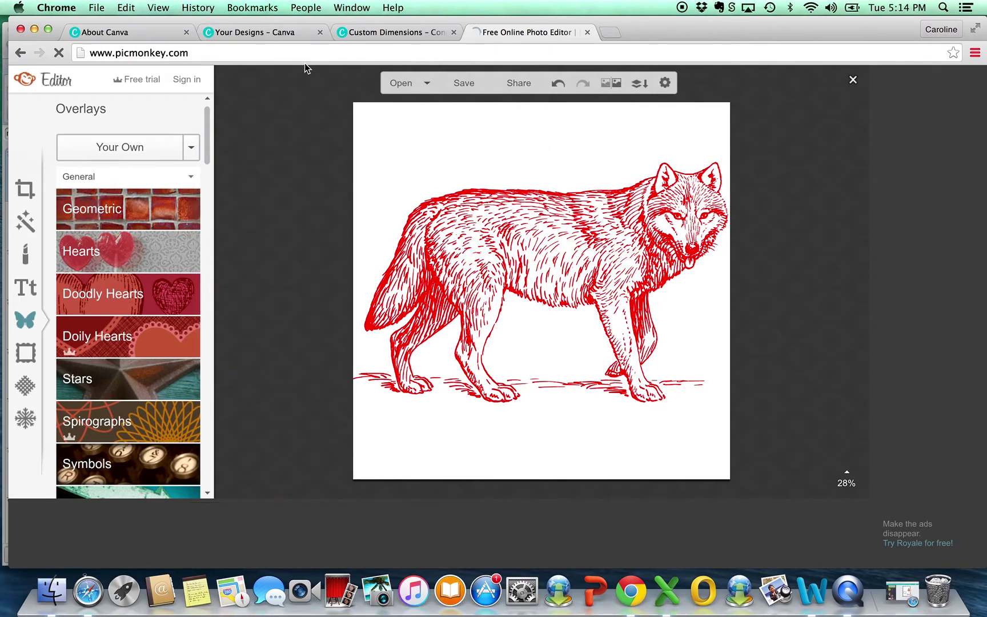
# Step: Crop the canvas to 2000 × 1444 around the red wolf's edges and apply it
pyautogui.click(25, 188)
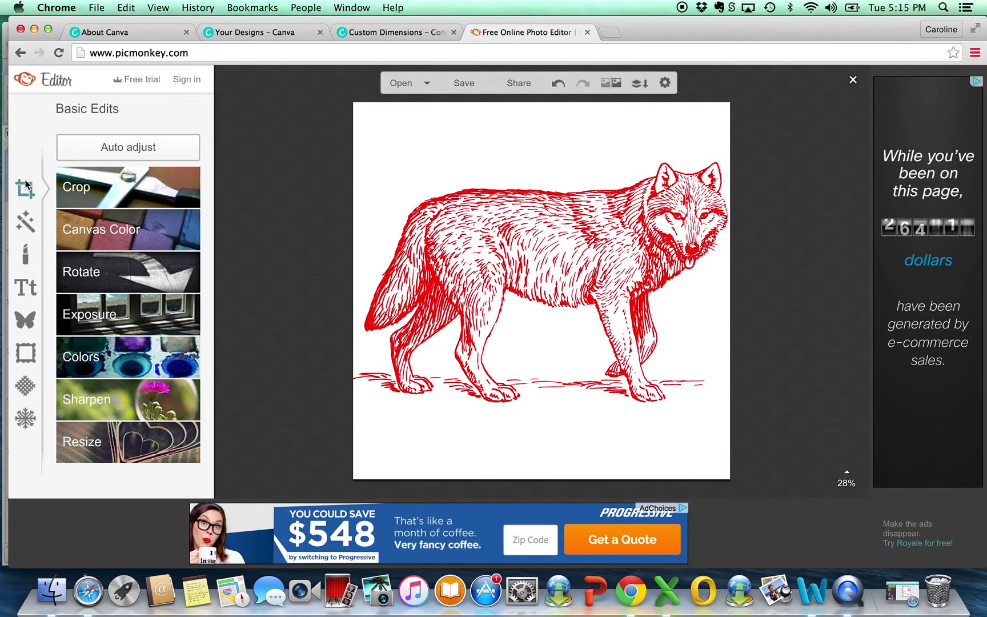
pyautogui.click(107, 191)
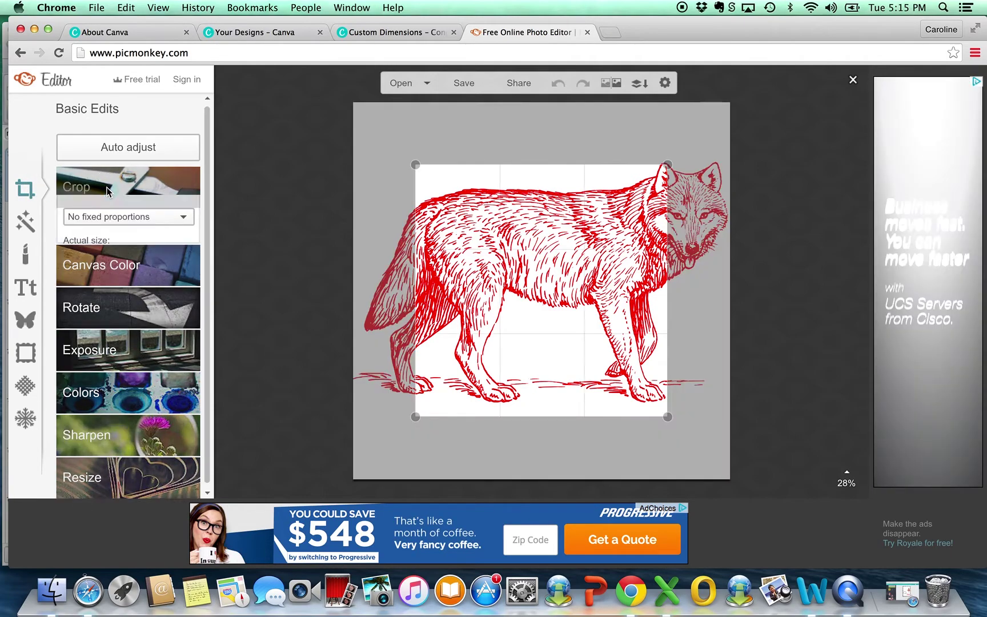
pyautogui.moveTo(418, 165); pyautogui.dragTo(350, 152)
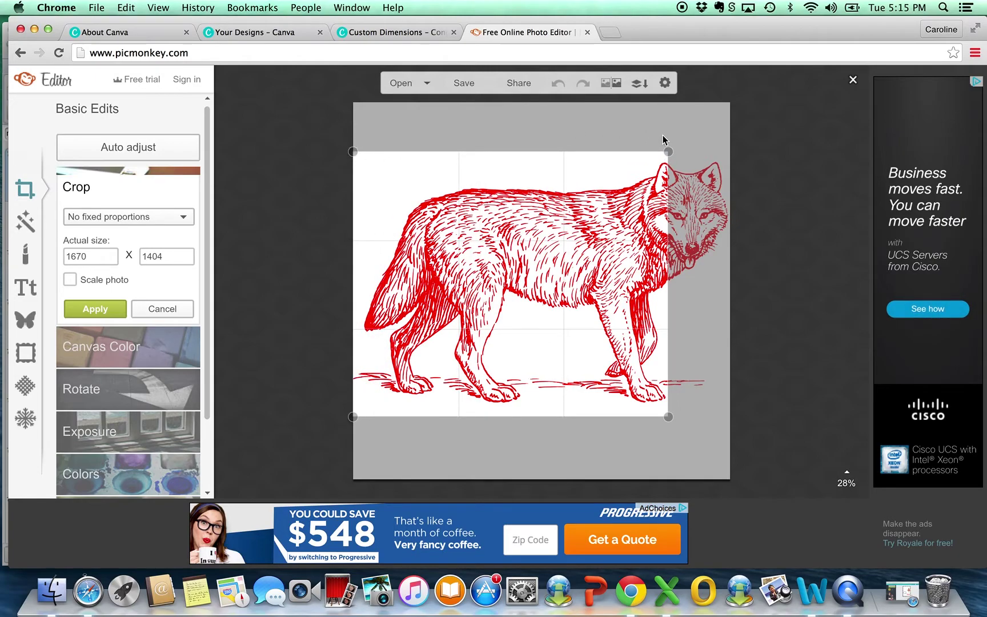
pyautogui.moveTo(667, 153); pyautogui.dragTo(732, 146)
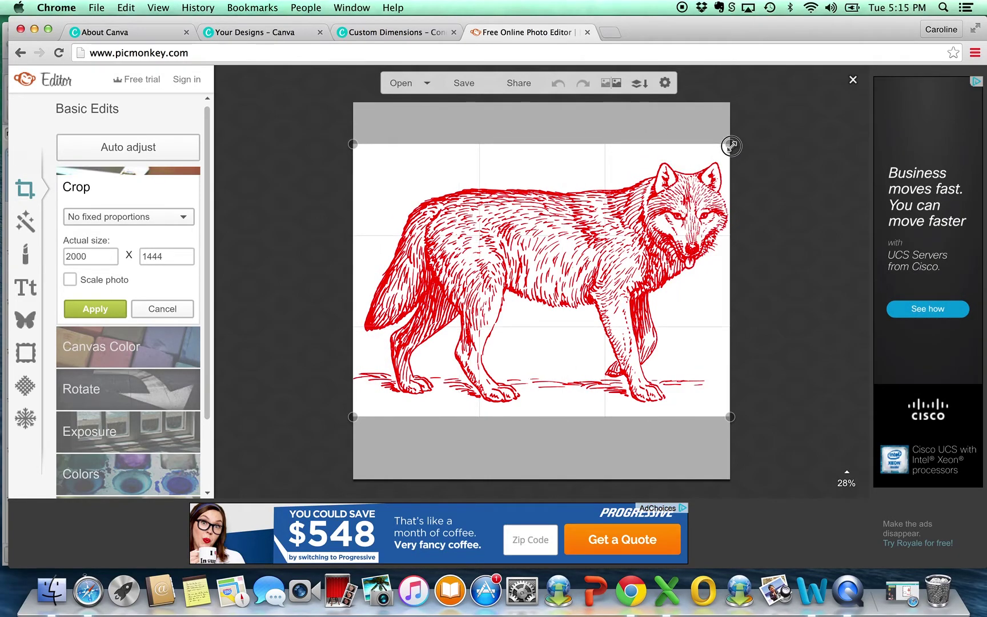
pyautogui.click(96, 309)
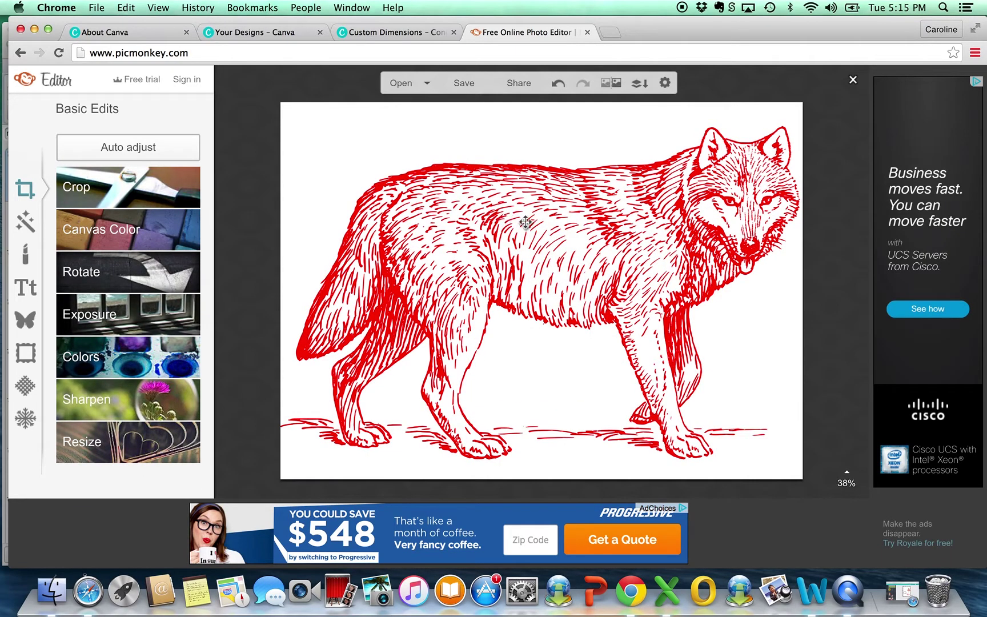
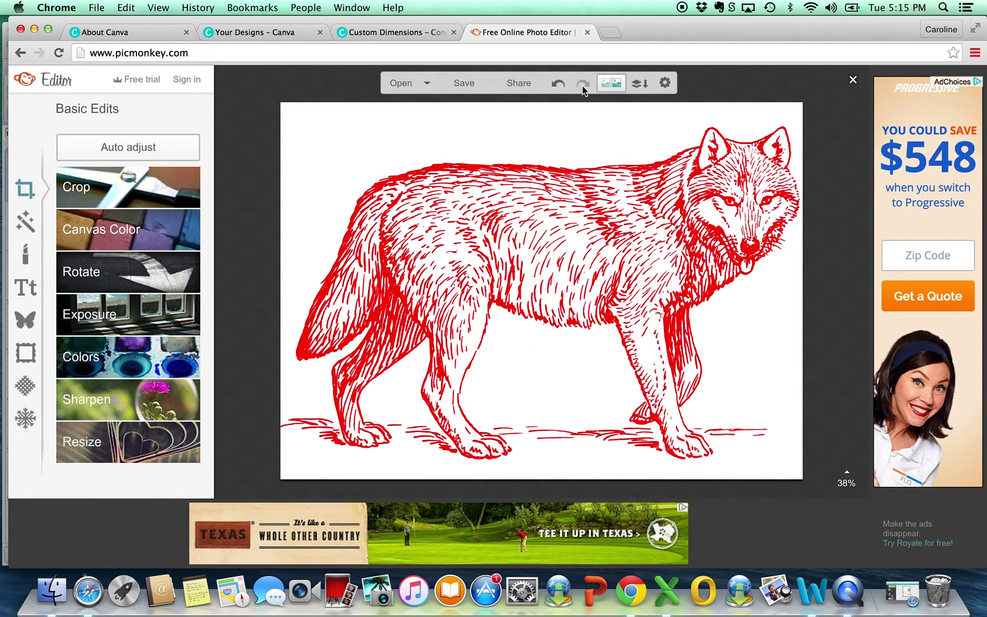
# Step: Name the PicMonkey export 'Red Wolf' and choose the highest JPG quality
pyautogui.click(462, 87)
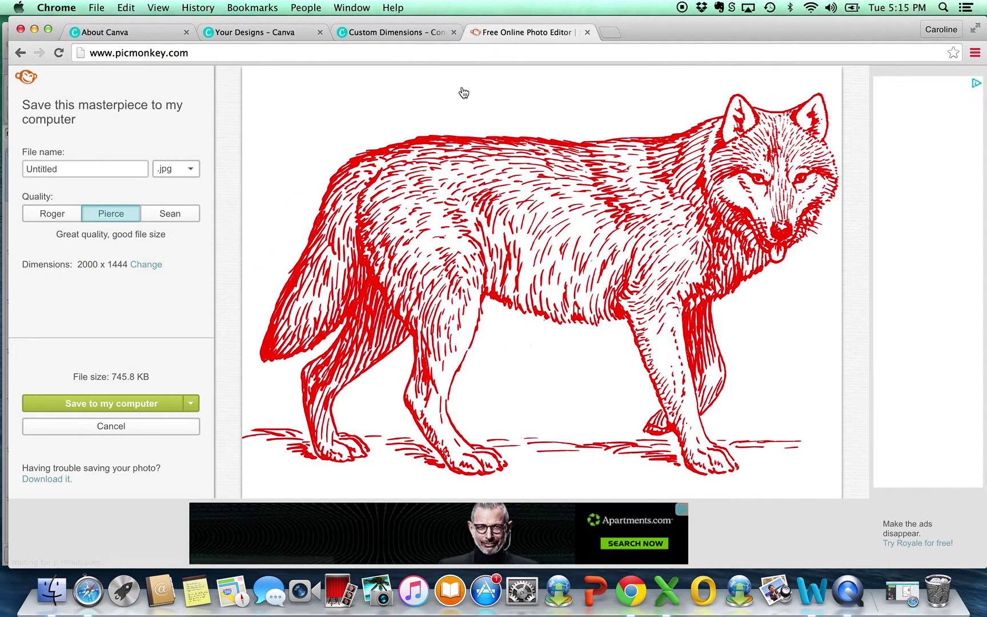
pyautogui.click(112, 165)
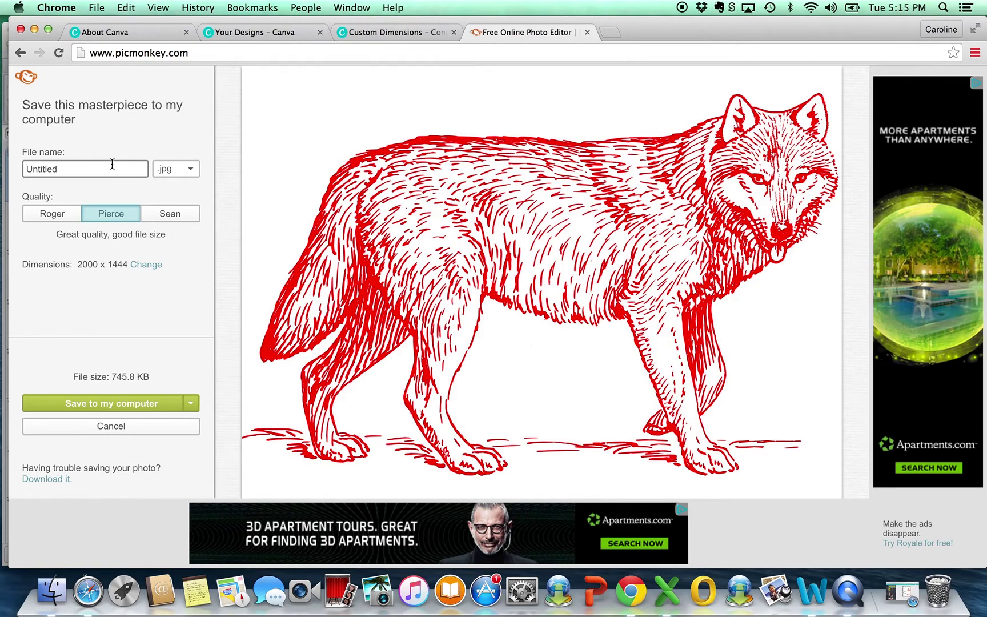
pyautogui.write('Red Wolf')
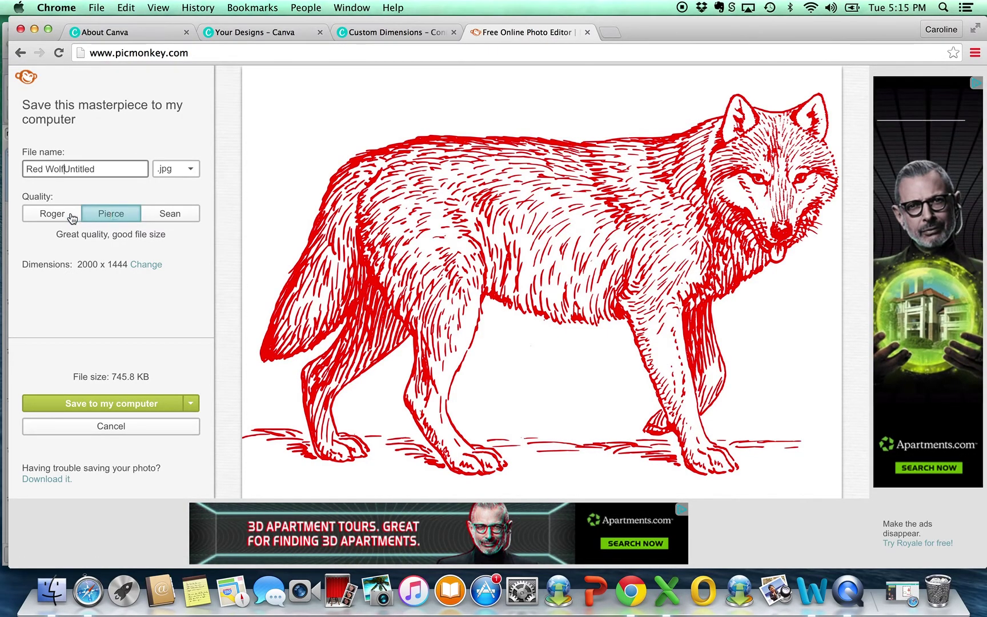
pyautogui.click(67, 219)
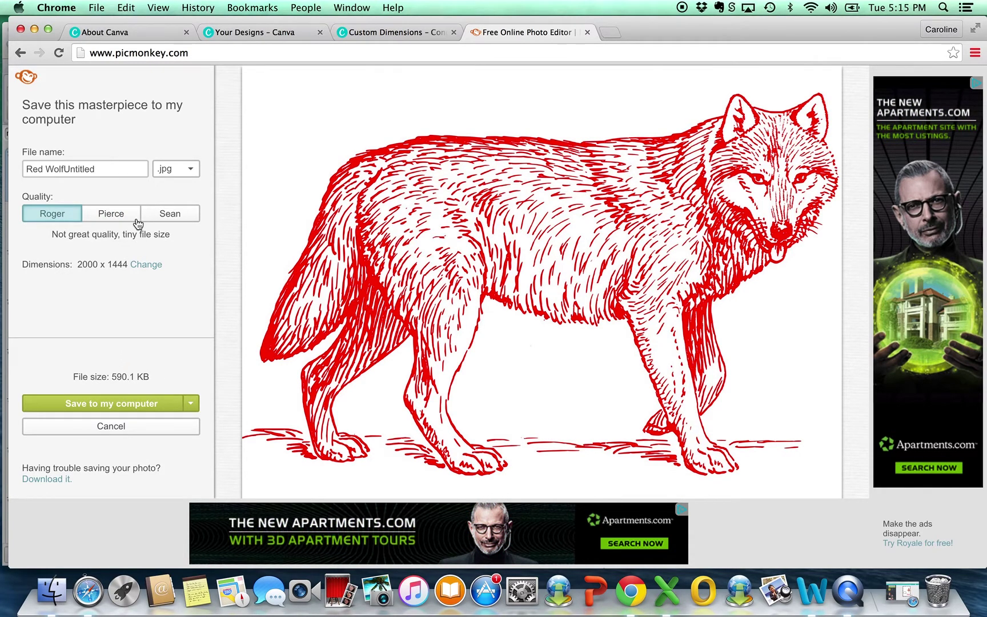
pyautogui.click(112, 214)
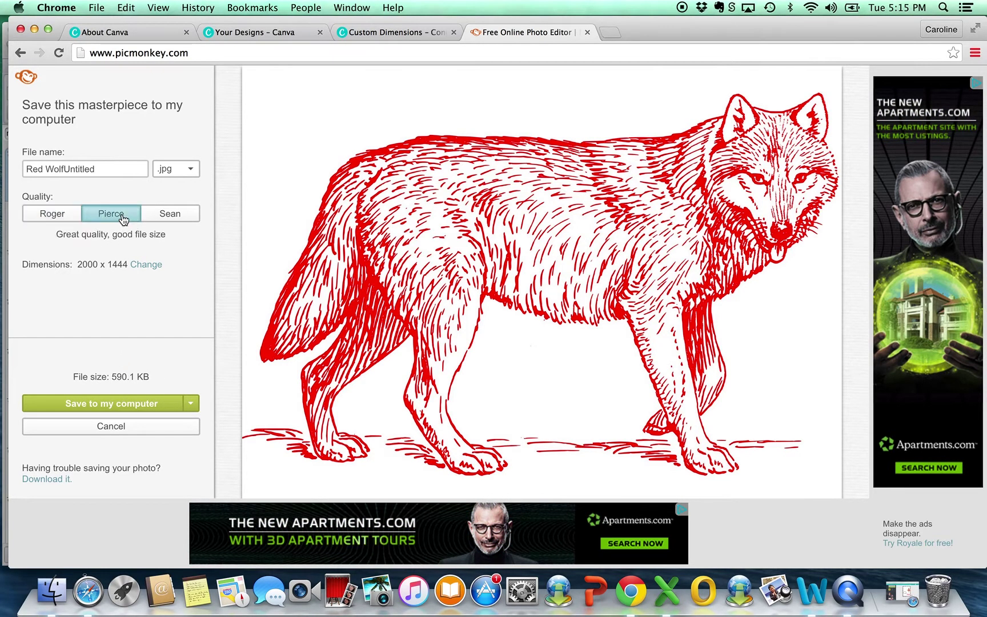
pyautogui.click(173, 218)
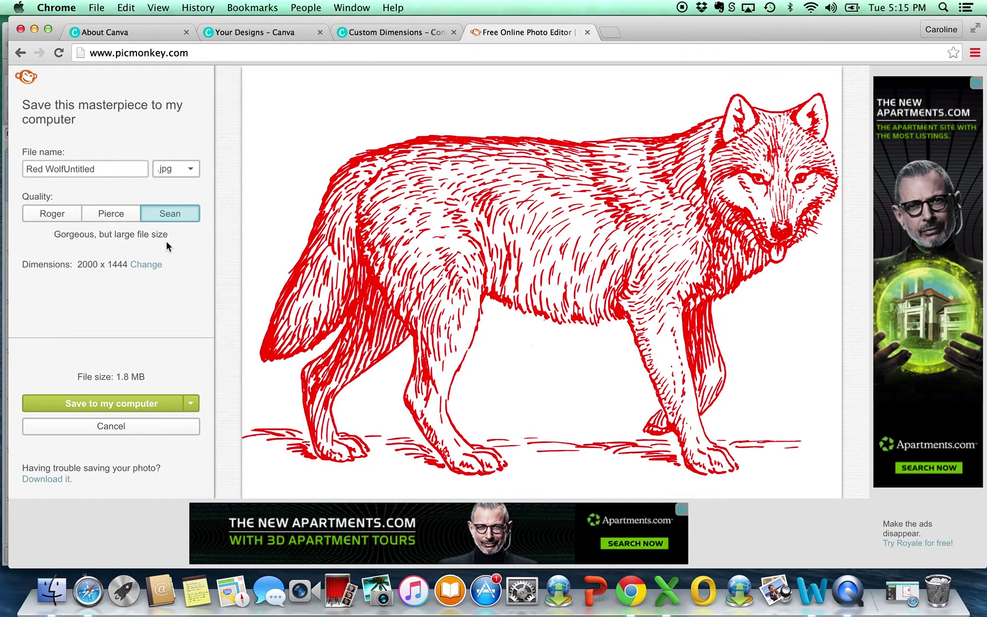
# Step: Save the image to the Desktop as Red Wolf.jpg, trimming 'Untitled' from the name
pyautogui.click(130, 406)
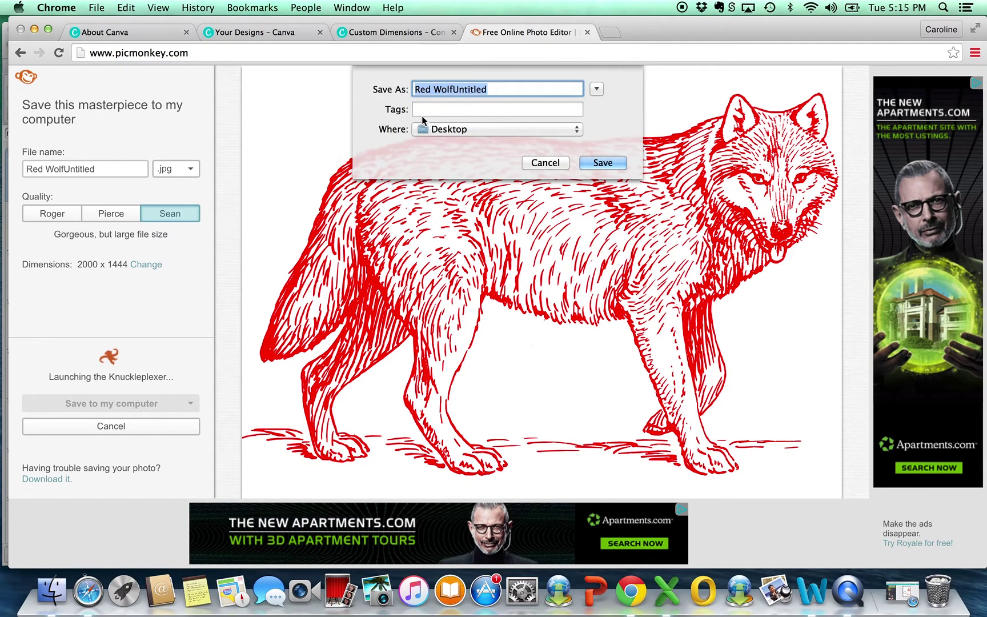
pyautogui.doubleClick(495, 88)
pyautogui.click(453, 89)
pyautogui.moveTo(453, 89); pyautogui.dragTo(489, 89)
pyautogui.press('BackSpace')
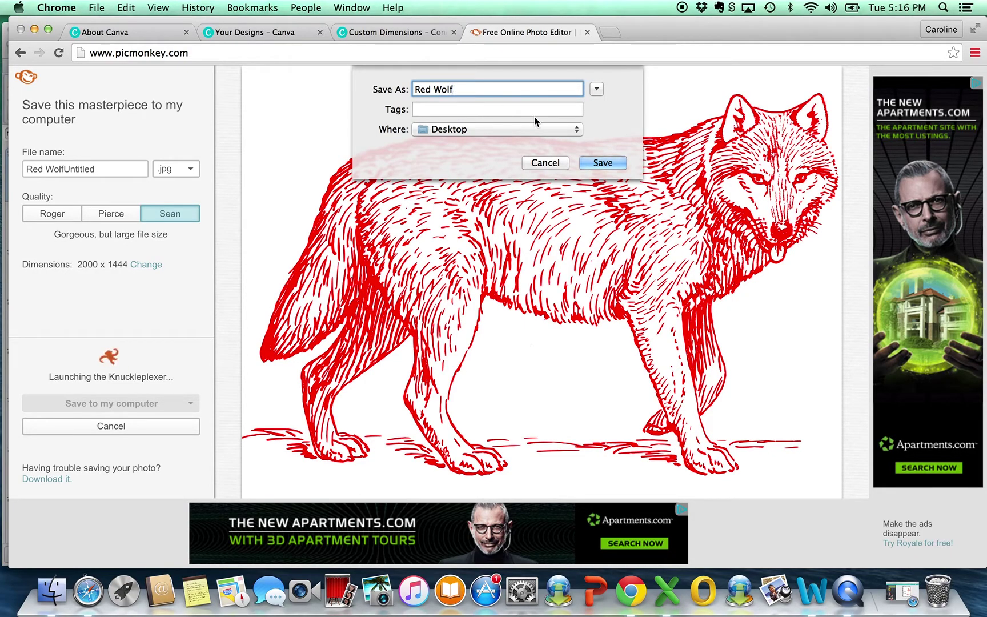
pyautogui.click(610, 163)
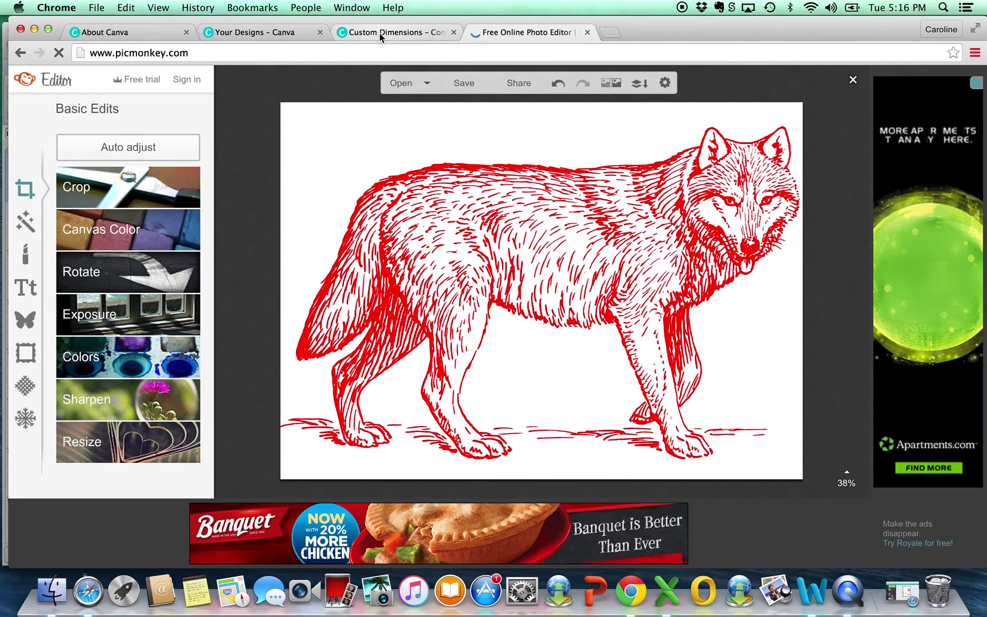
pyautogui.click(380, 33)
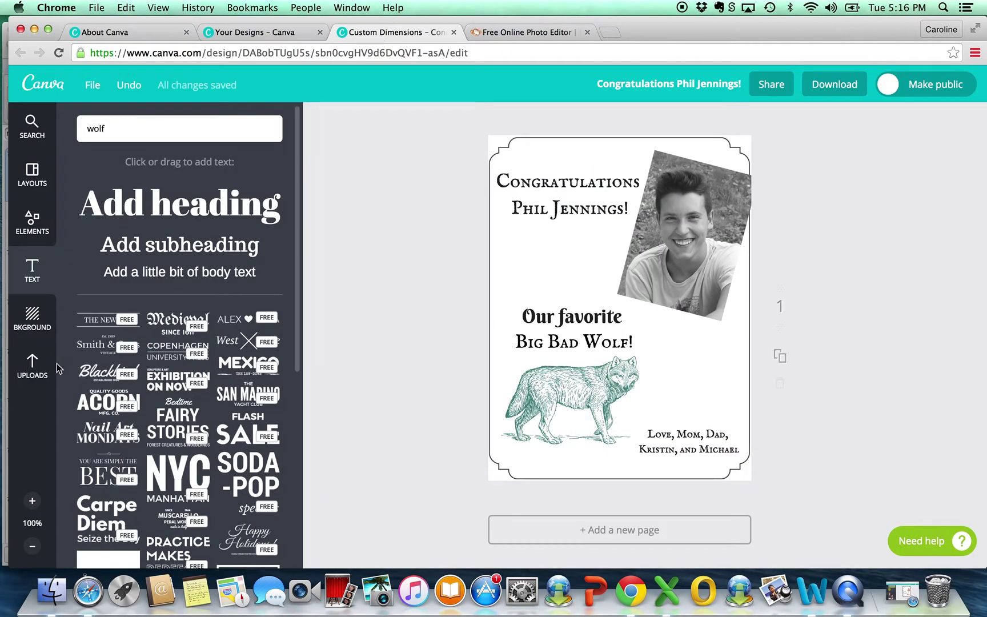
# Step: Upload Red Wolf.jpg from the Desktop into Canva and add it to the card
pyautogui.click(30, 369)
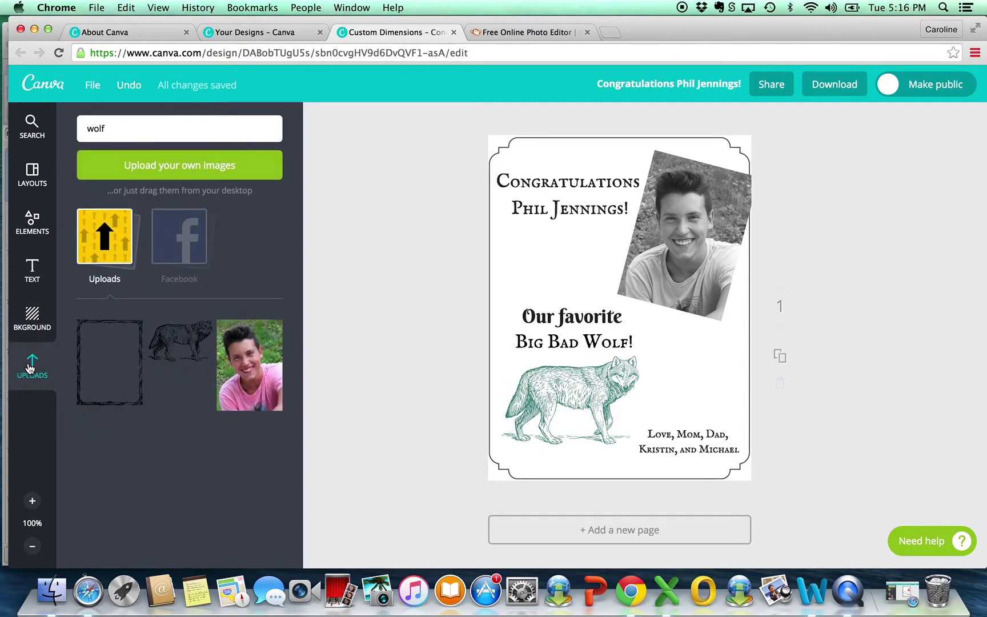
pyautogui.click(154, 165)
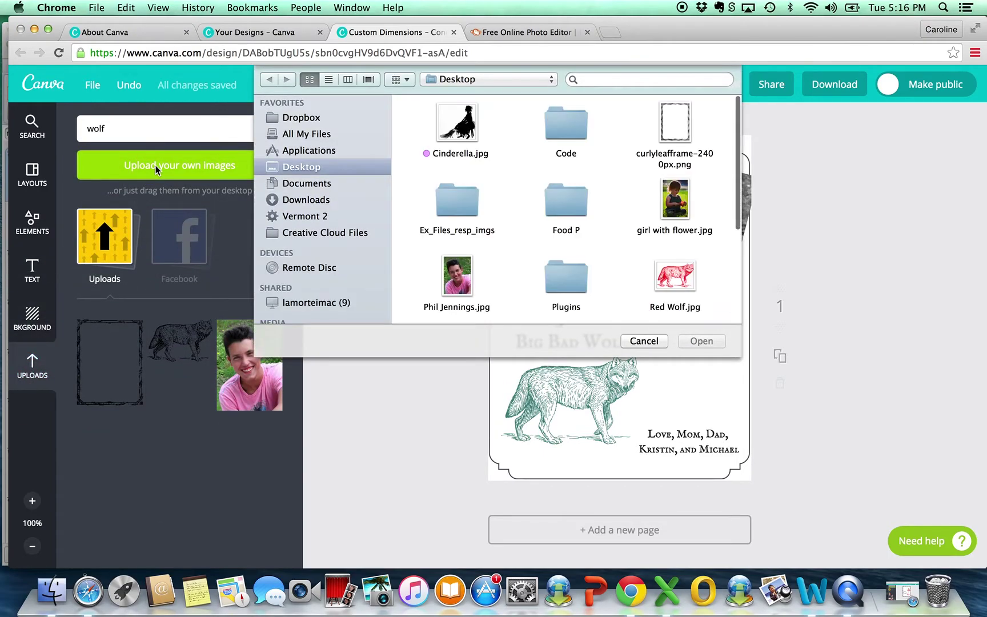
pyautogui.scroll(-2, 575, 234)
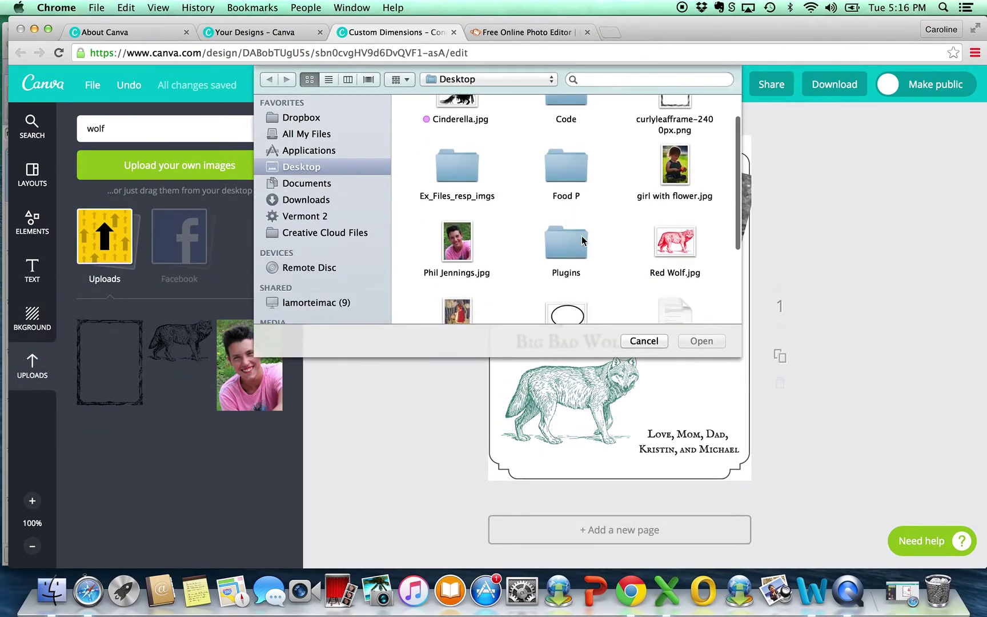
pyautogui.click(682, 253)
pyautogui.click(703, 341)
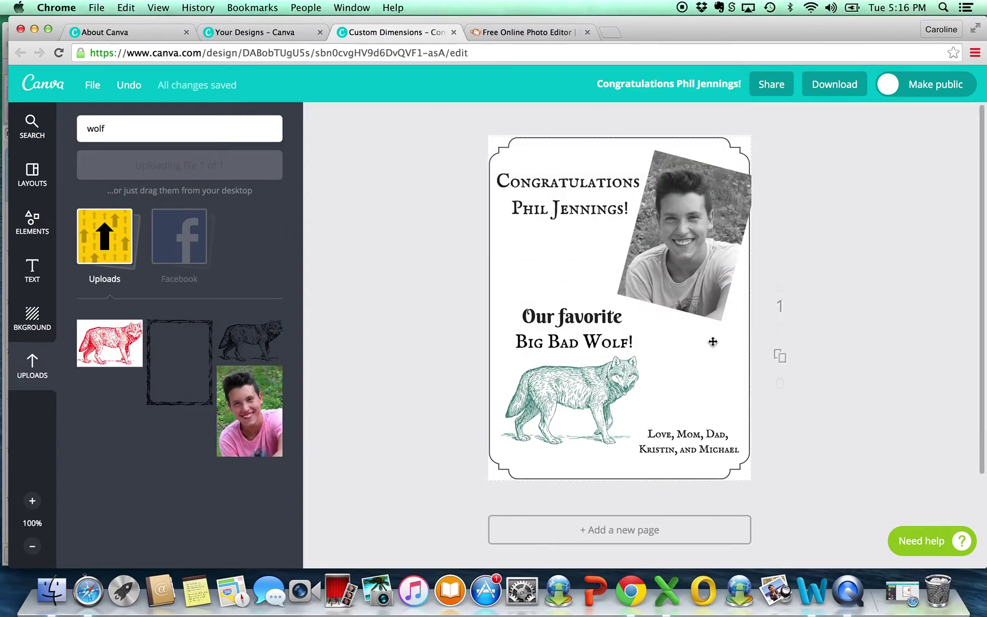
pyautogui.click(106, 343)
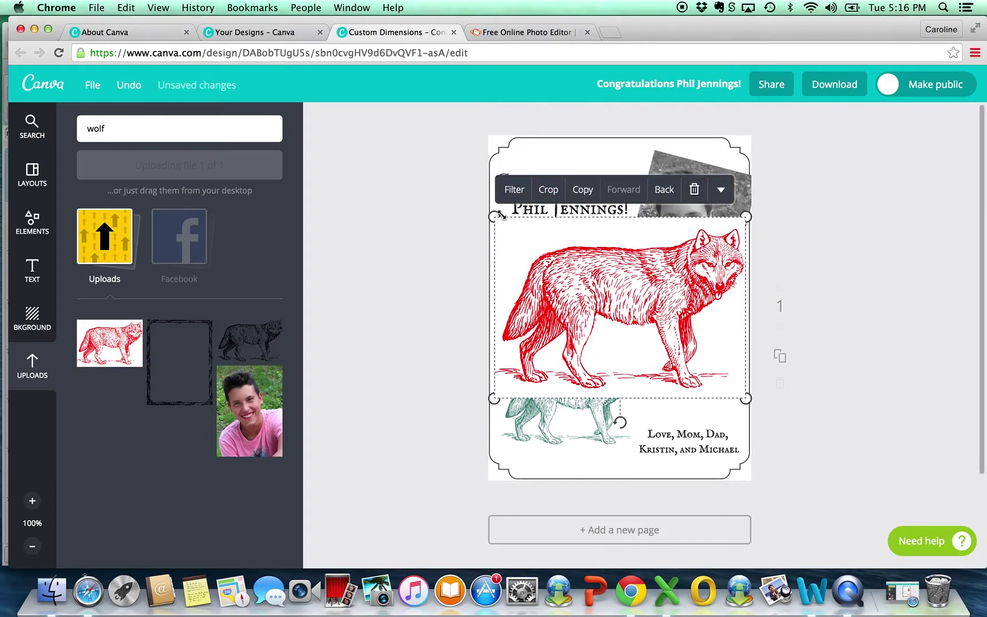
# Step: Shrink the red wolf, delete the teal wolf, and fit the red wolf into its lower-left spot
pyautogui.moveTo(496, 216); pyautogui.dragTo(633, 300)
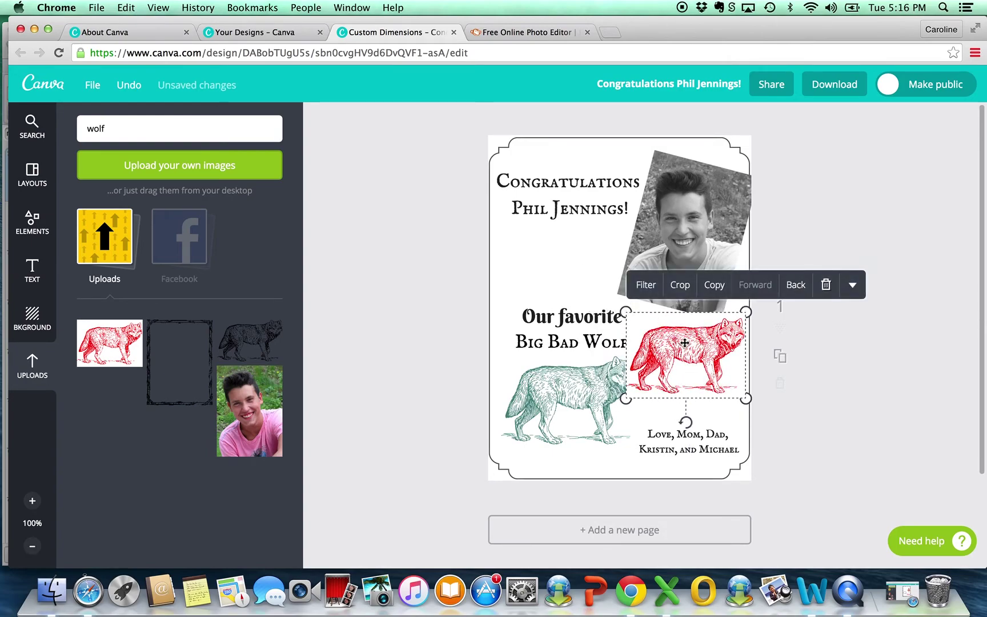
pyautogui.moveTo(601, 407); pyautogui.dragTo(473, 496)
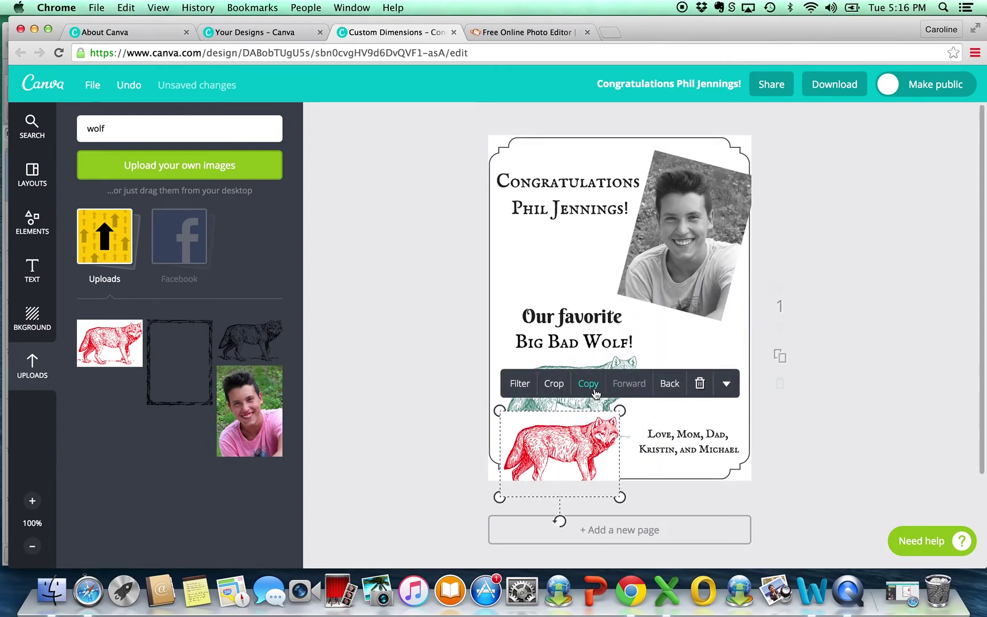
pyautogui.click(427, 326)
pyautogui.click(565, 380)
pyautogui.press('Delete')
pyautogui.moveTo(572, 434); pyautogui.dragTo(583, 378)
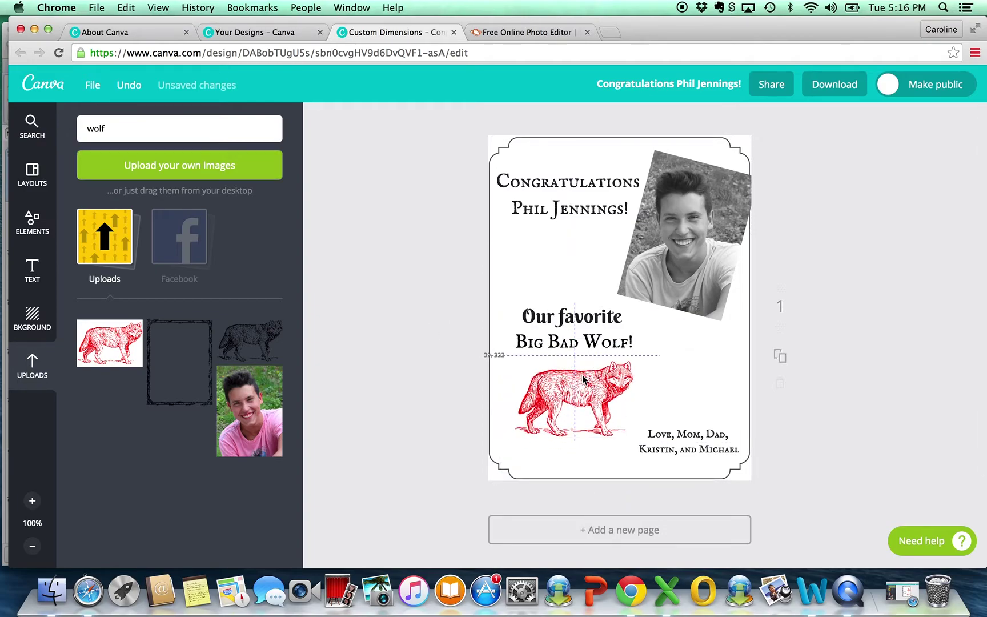
pyautogui.click(631, 362)
pyautogui.moveTo(633, 356)
pyautogui.mouseDown()
pyautogui.moveTo(650, 346)
pyautogui.moveTo(640, 350)
pyautogui.mouseUp()
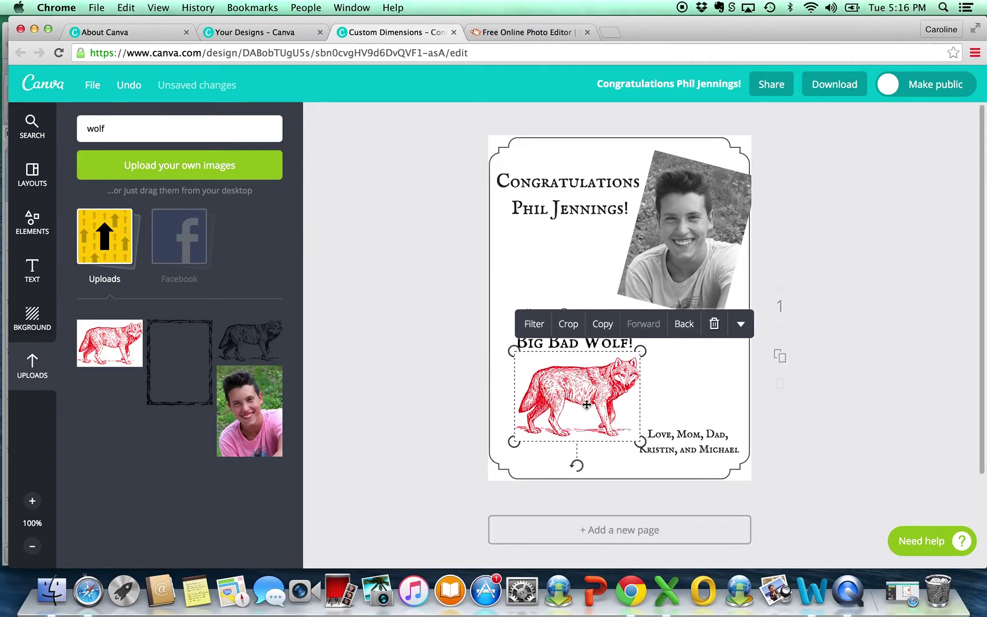
pyautogui.moveTo(592, 394); pyautogui.dragTo(583, 402)
pyautogui.click(433, 324)
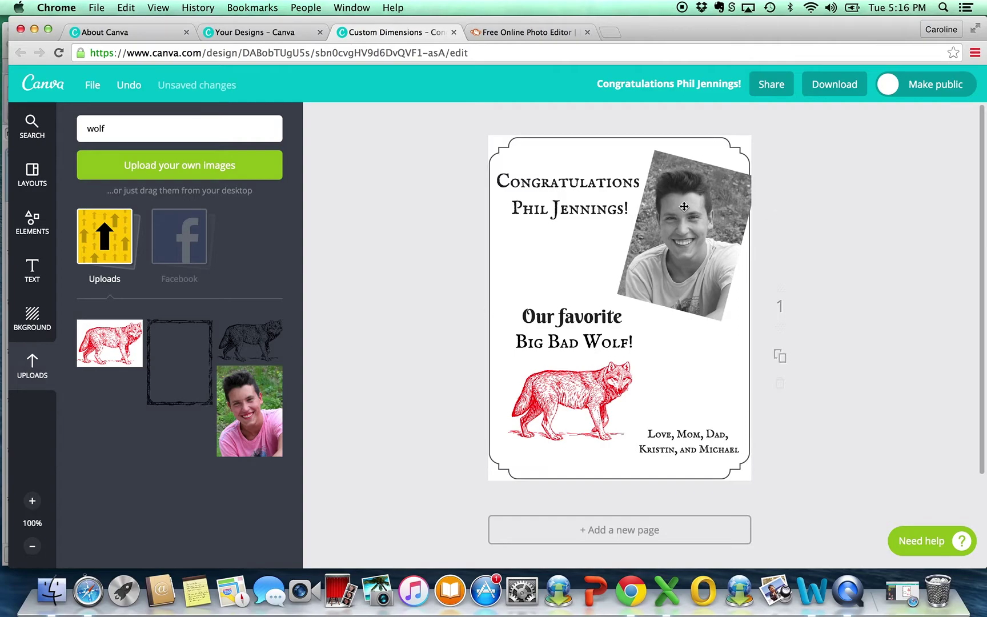
# Step: Shift the grayscale photo slightly right and down
pyautogui.click(674, 204)
pyautogui.moveTo(676, 189); pyautogui.dragTo(682, 195)
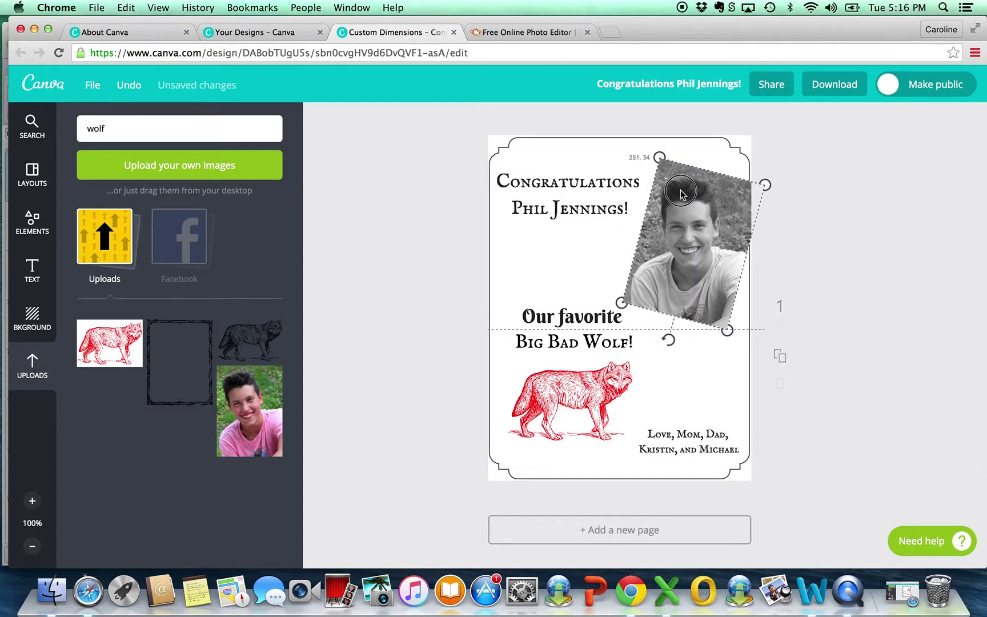
pyautogui.click(424, 215)
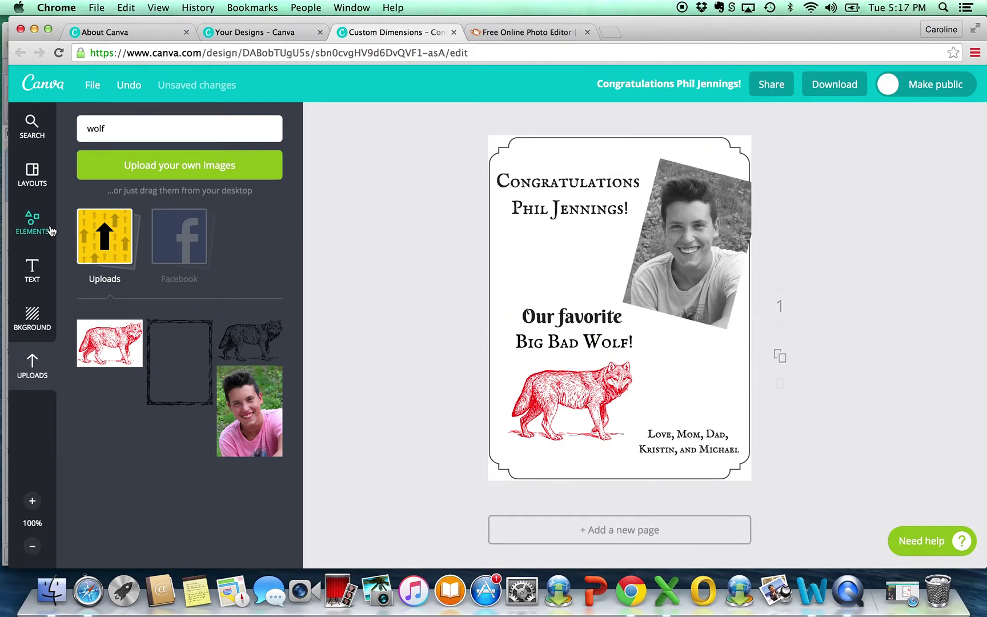
# Step: From the Elements Frames category, add the plain rectangular border frame to the card
pyautogui.click(32, 220)
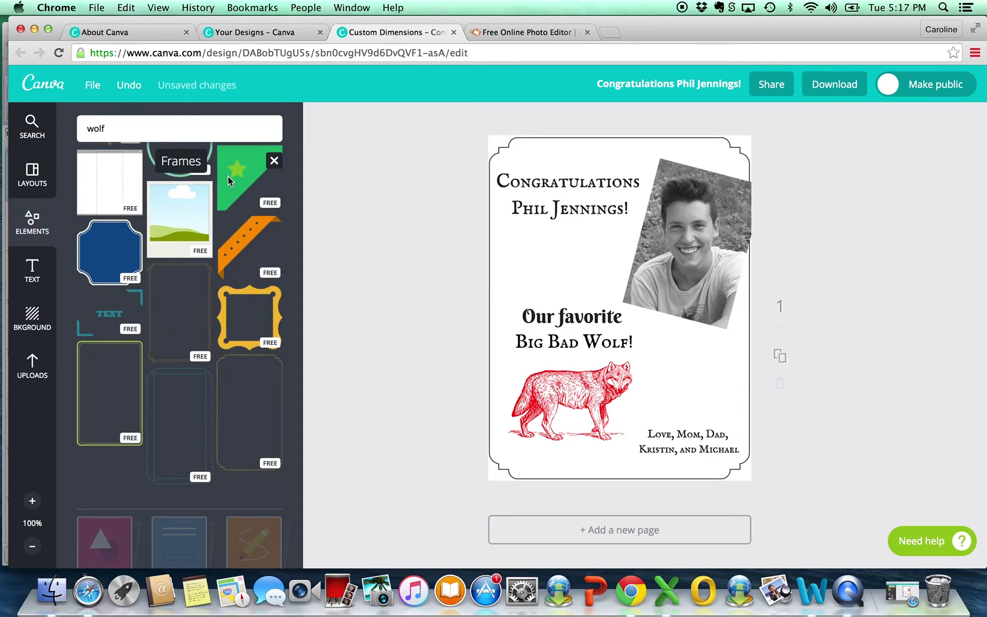
pyautogui.scroll(-5, 251, 364)
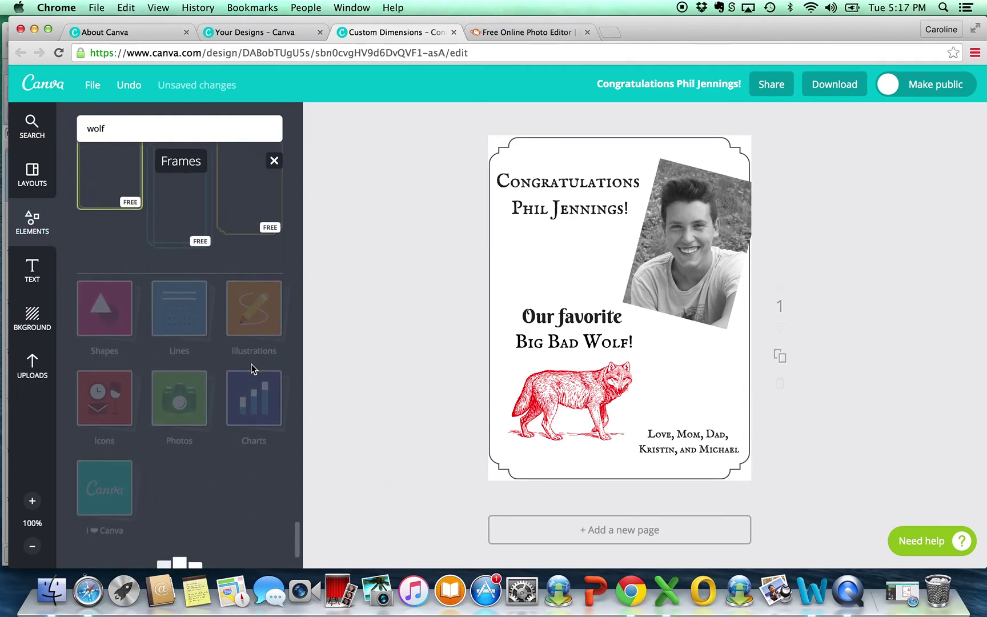
pyautogui.scroll(-3, 254, 352)
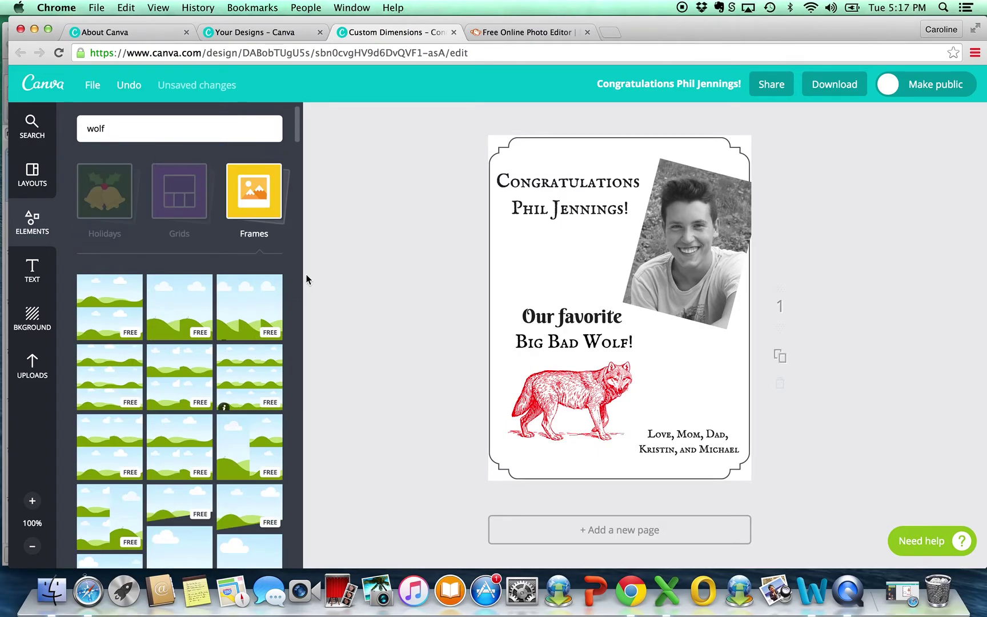
pyautogui.click(266, 209)
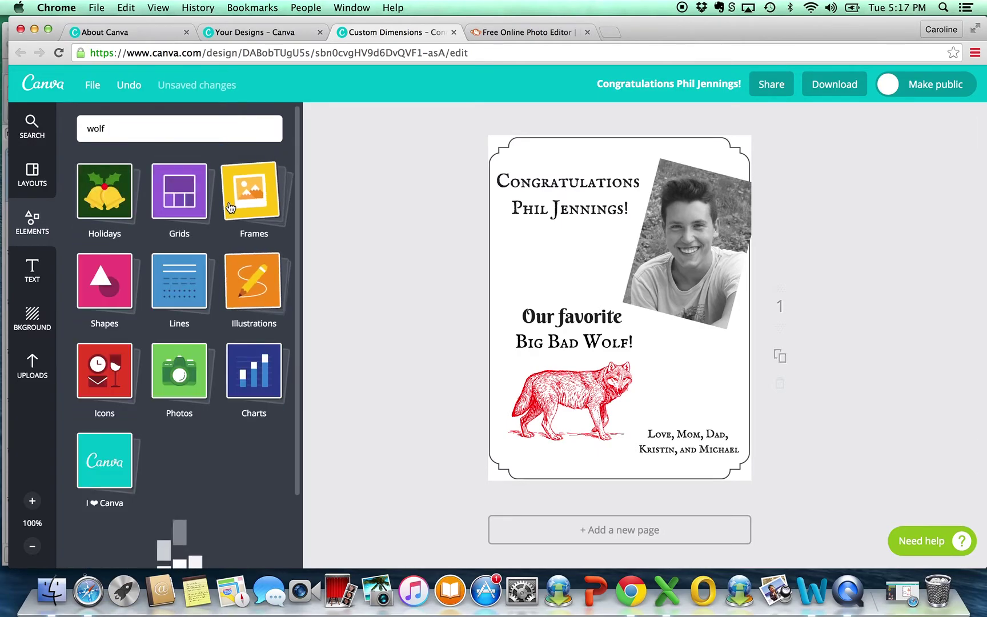
pyautogui.click(246, 203)
pyautogui.scroll(-10, 216, 284)
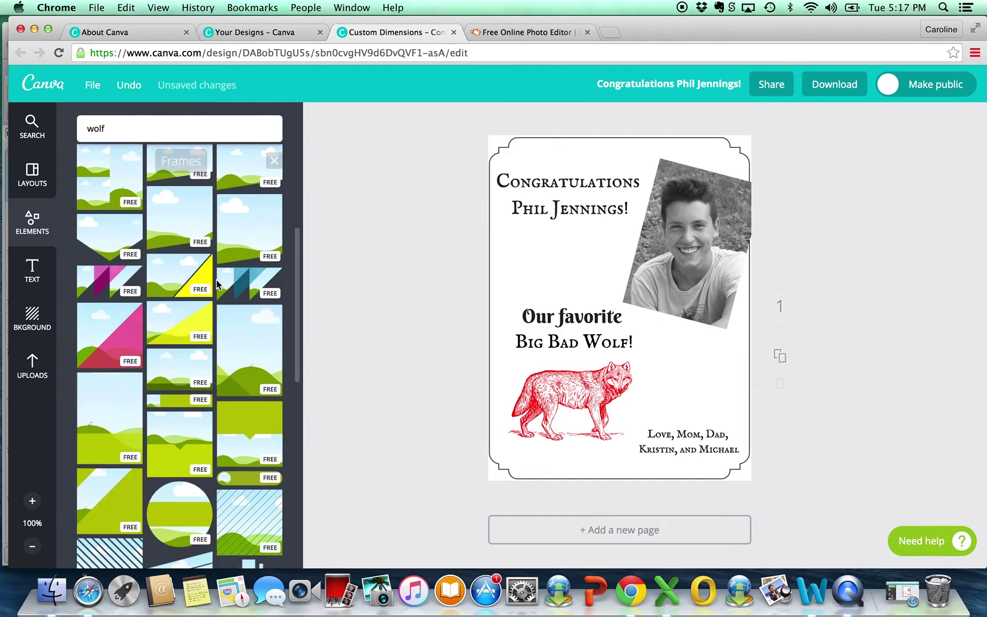
pyautogui.scroll(-10, 216, 279)
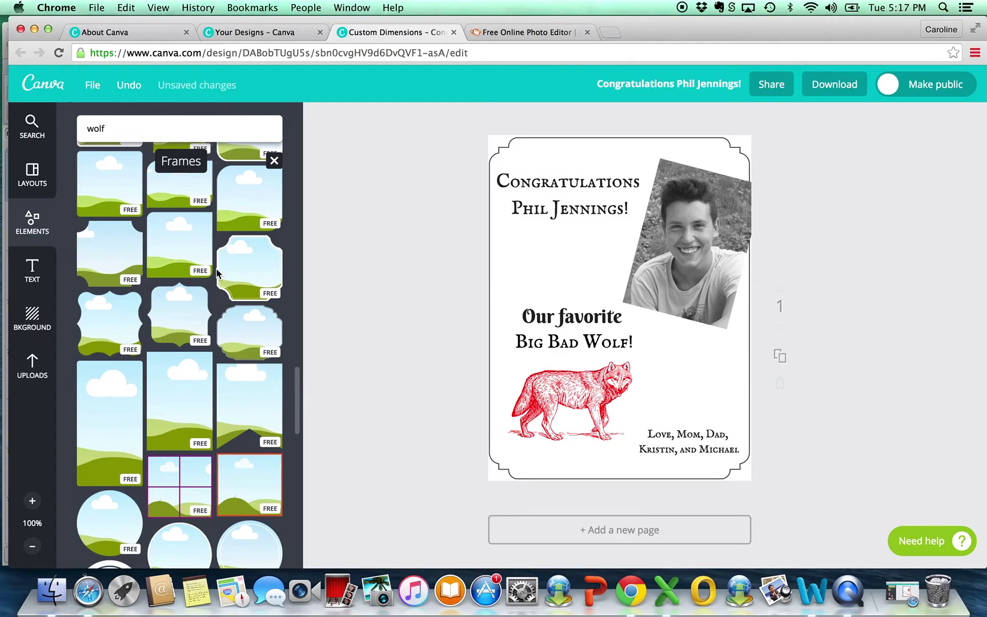
pyautogui.scroll(-10, 216, 273)
pyautogui.scroll(-10, 216, 269)
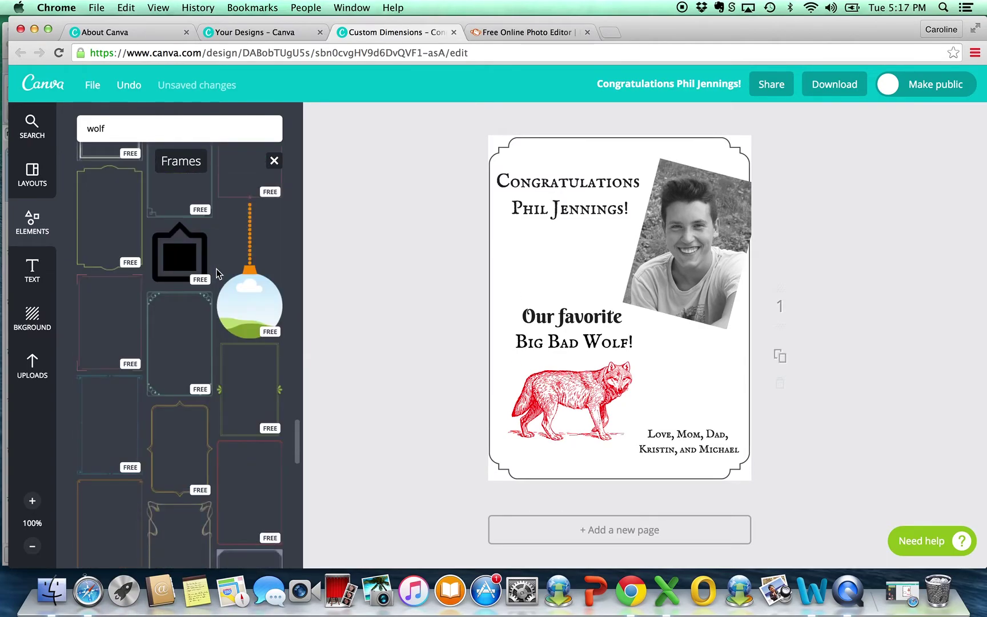
pyautogui.scroll(-10, 216, 271)
pyautogui.scroll(-10, 216, 269)
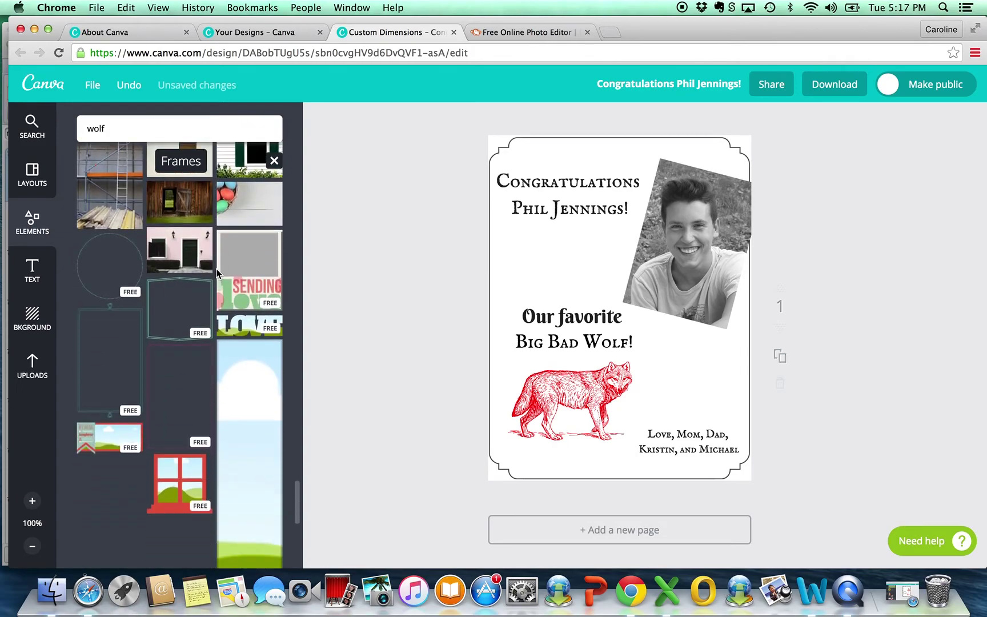
pyautogui.scroll(-10, 216, 270)
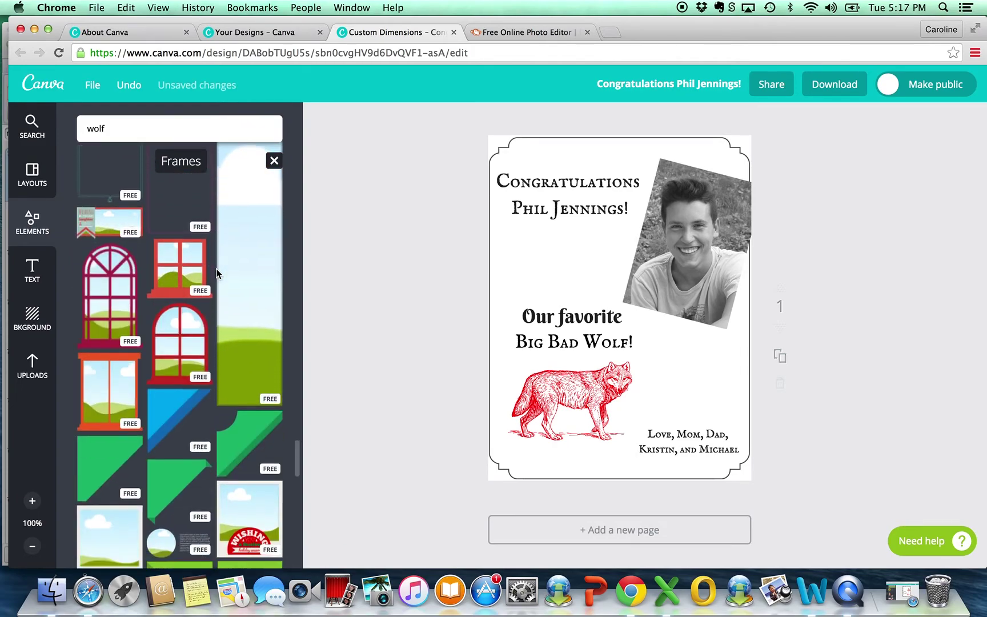
pyautogui.scroll(-10, 216, 268)
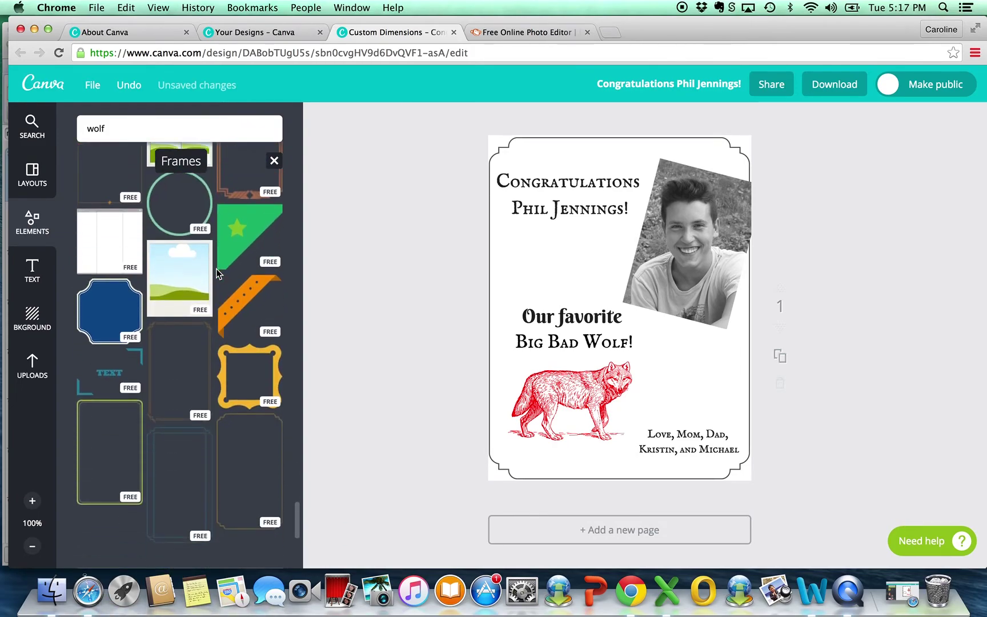
pyautogui.scroll(-2, 216, 265)
pyautogui.scroll(-10, 223, 237)
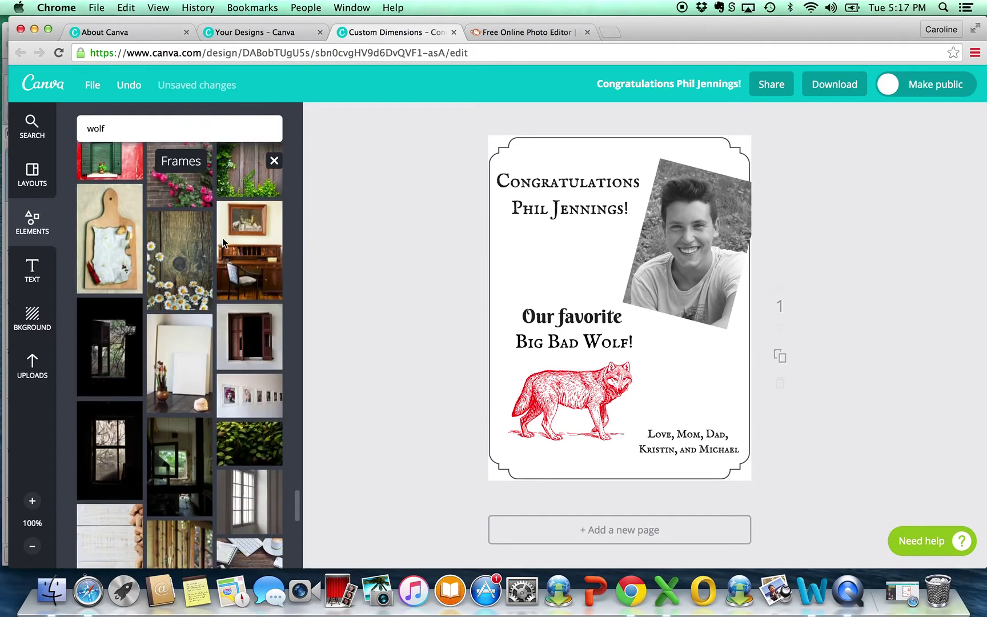
pyautogui.scroll(-5, 223, 244)
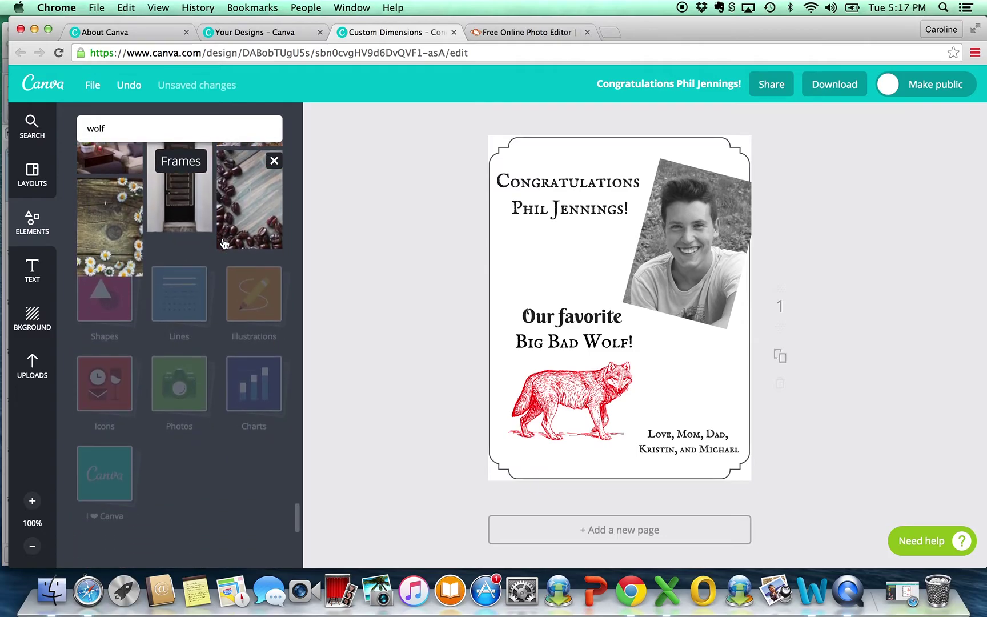
pyautogui.scroll(-3, 223, 244)
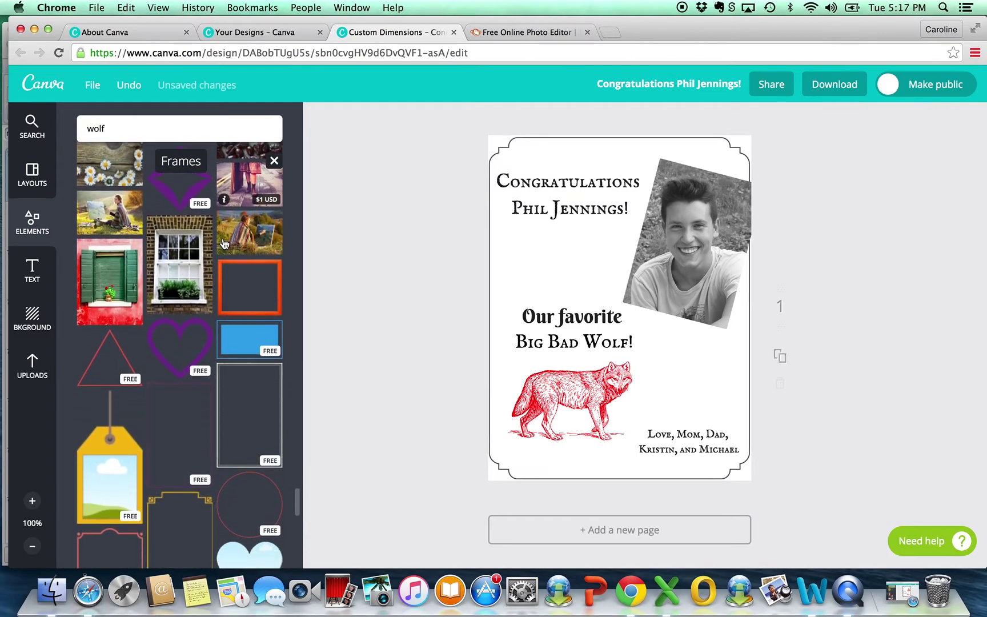
pyautogui.click(226, 364)
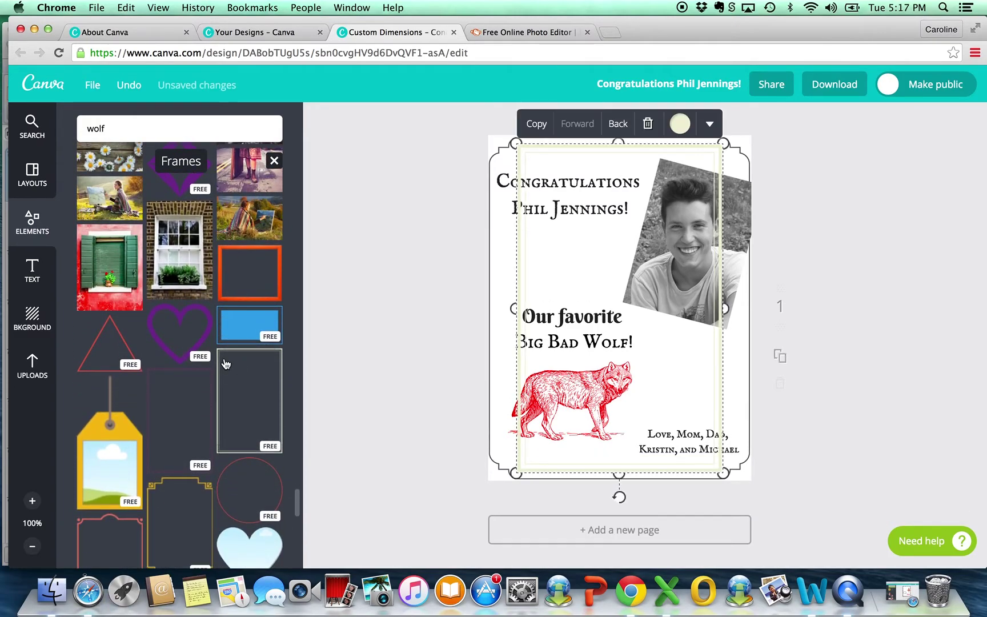
# Step: Recolour the rectangular border frame from black to dark grey 4b4b4b
pyautogui.click(681, 124)
pyautogui.click(630, 165)
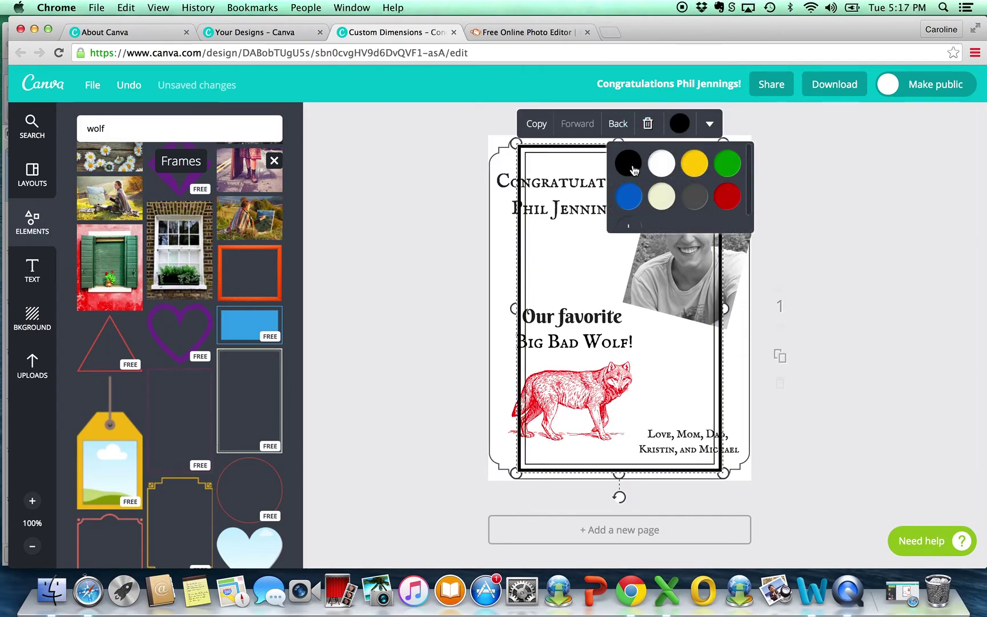
pyautogui.click(629, 227)
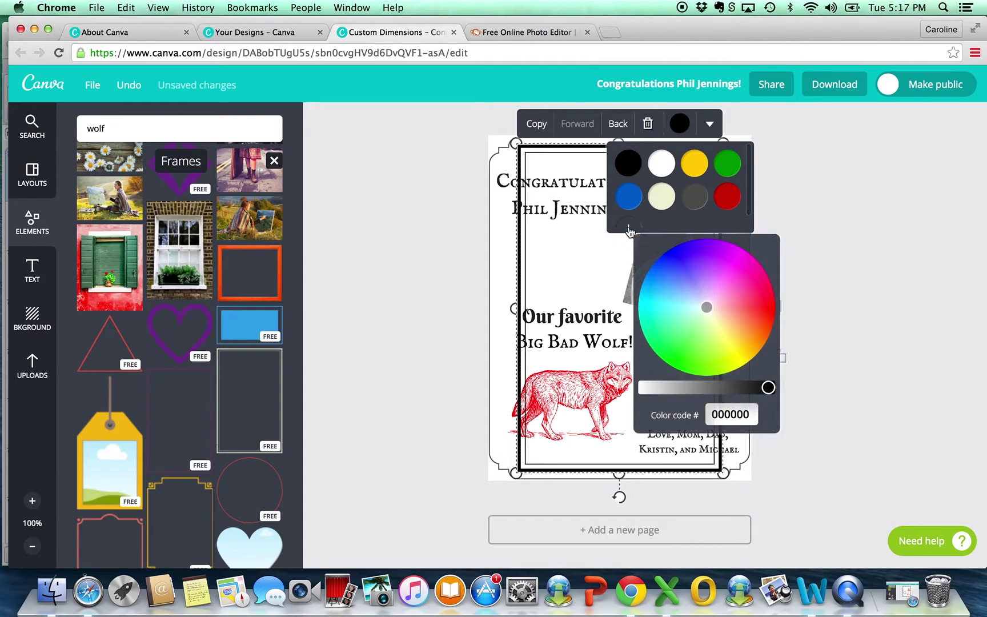
pyautogui.moveTo(769, 387); pyautogui.dragTo(732, 388)
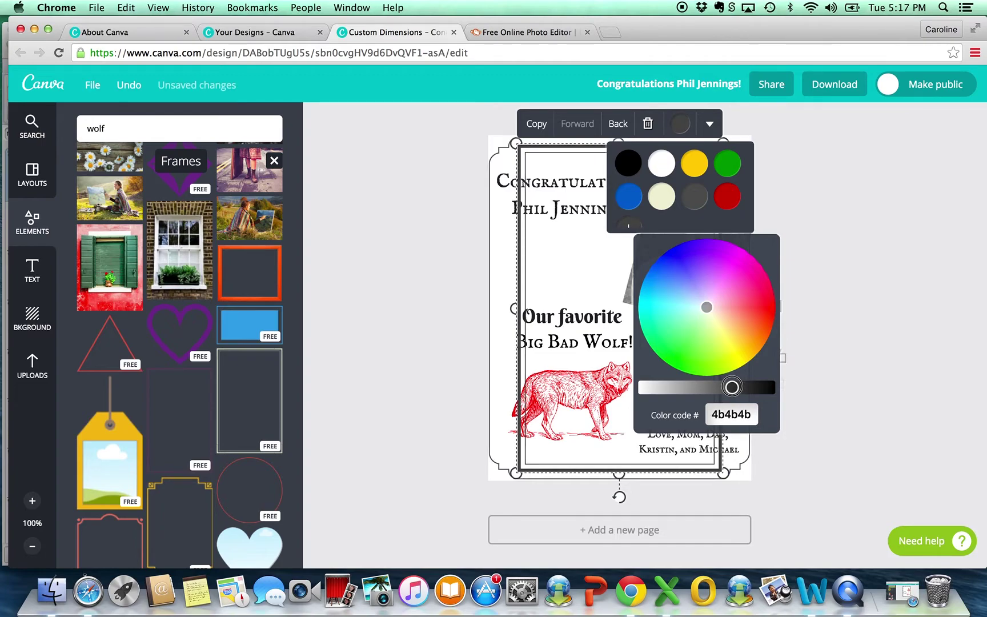
pyautogui.click(448, 290)
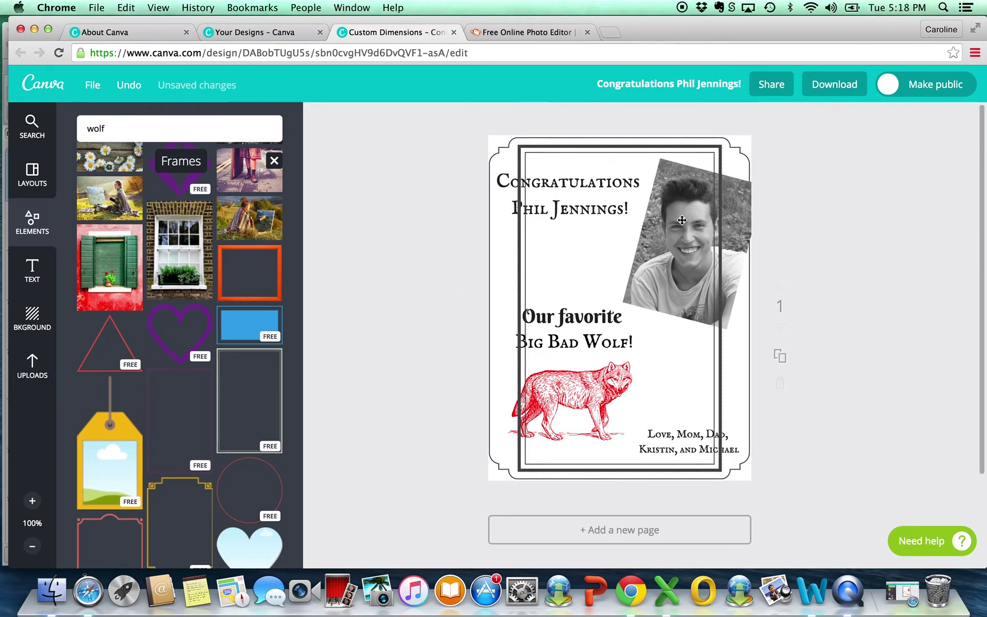
pyautogui.click(591, 146)
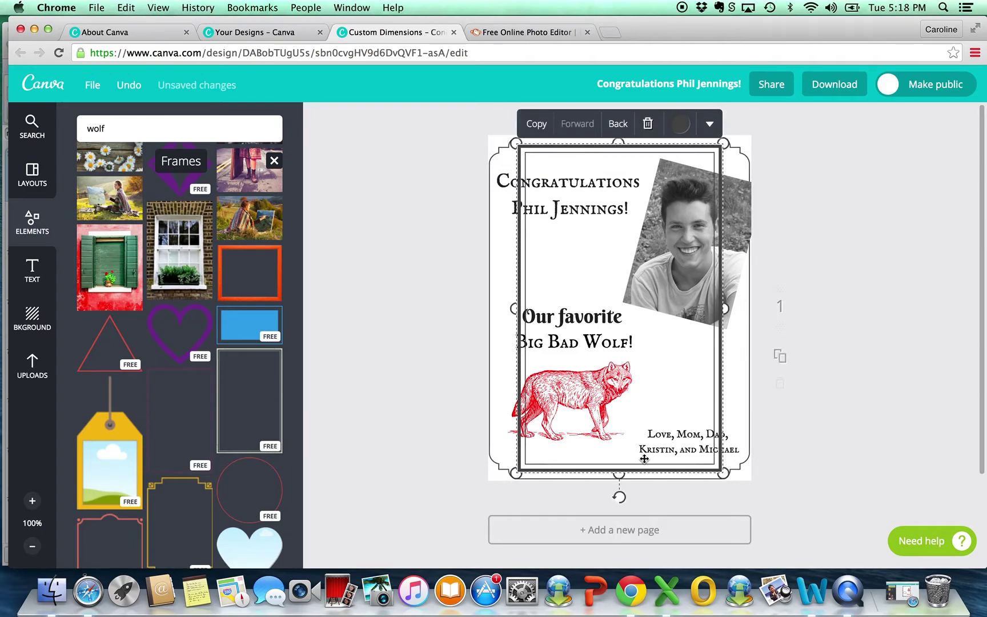
# Step: Tilt a frame about 12 degrees and resize it to roughly 166 × 265 over the photo
pyautogui.moveTo(624, 500); pyautogui.dragTo(576, 487)
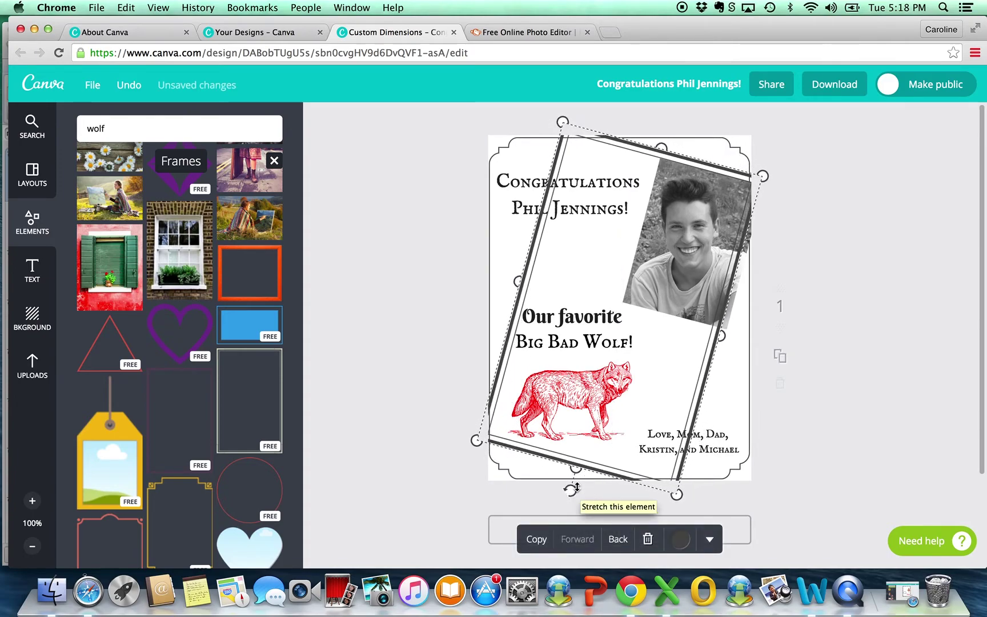
pyautogui.moveTo(563, 121); pyautogui.dragTo(695, 265)
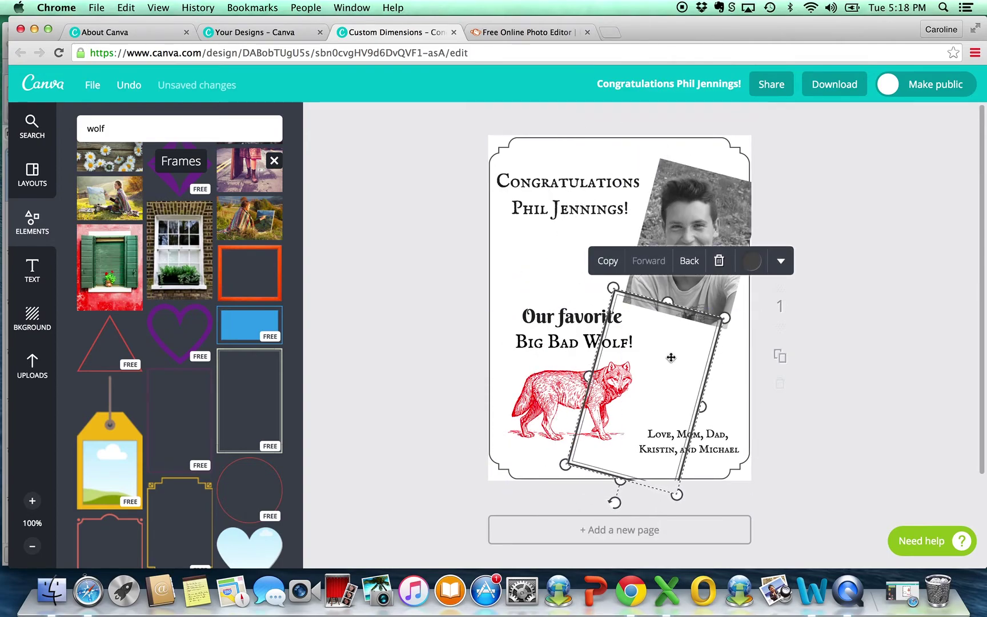
pyautogui.moveTo(671, 355); pyautogui.dragTo(715, 225)
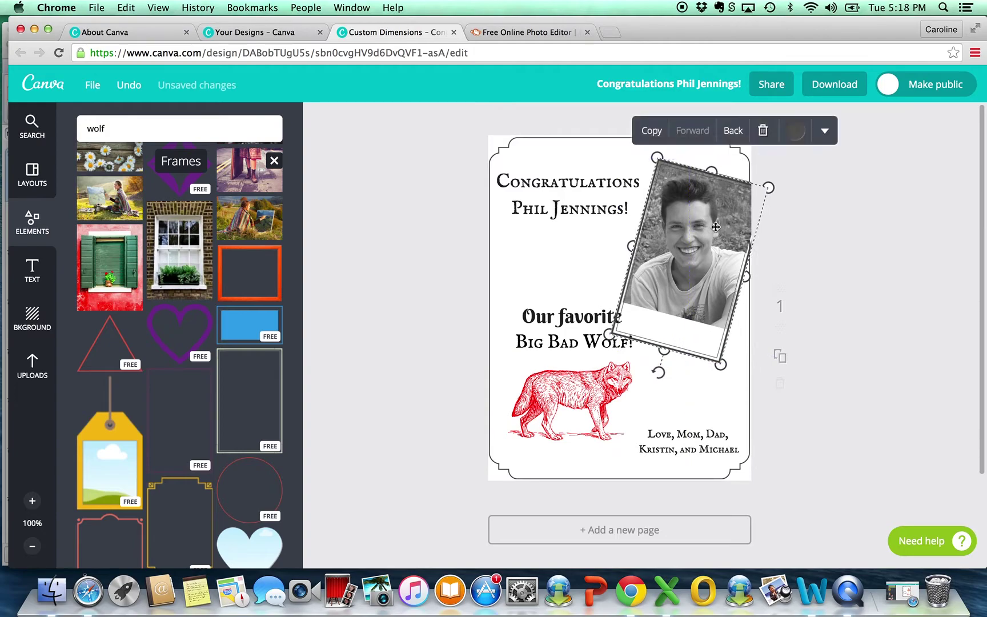
pyautogui.moveTo(666, 352); pyautogui.dragTo(677, 319)
pyautogui.moveTo(749, 261); pyautogui.dragTo(749, 263)
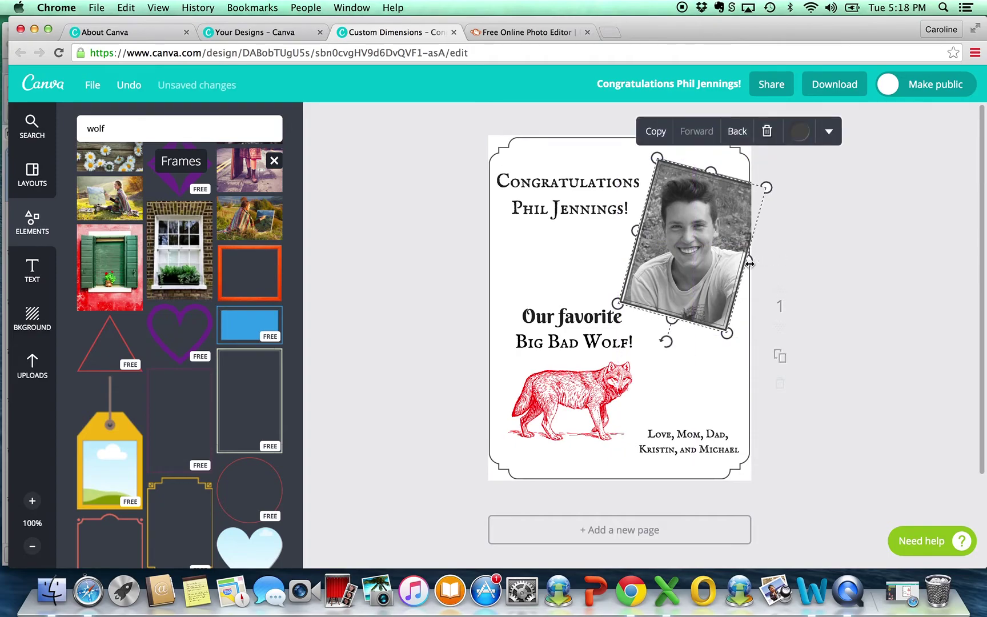
pyautogui.scroll(10, 750, 263)
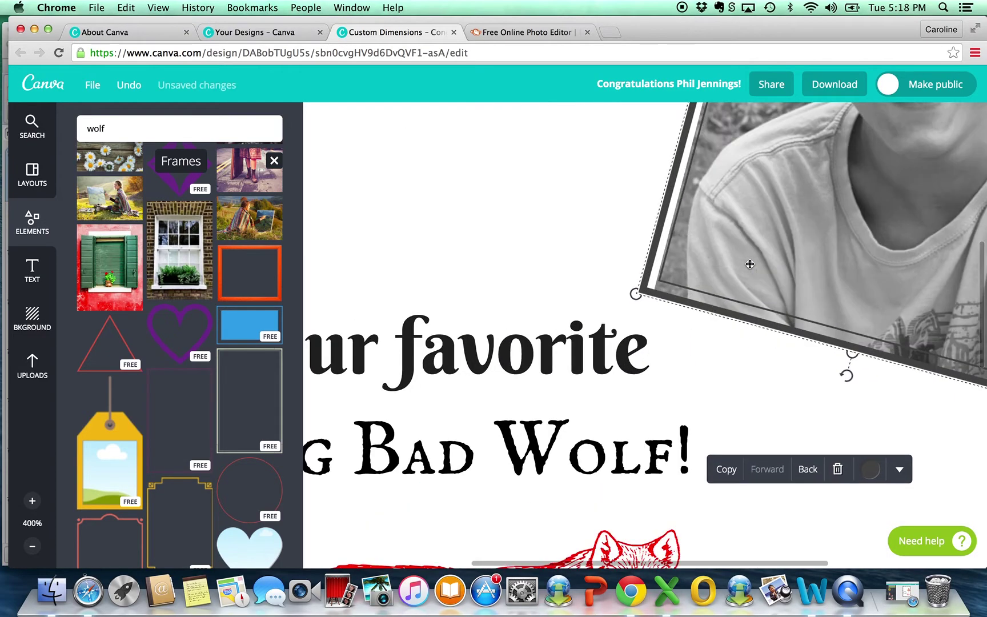
pyautogui.moveTo(656, 231); pyautogui.dragTo(682, 241)
# Step: Align the frame with the photo and tilt the framed photo a little more
pyautogui.scroll(8, 669, 242)
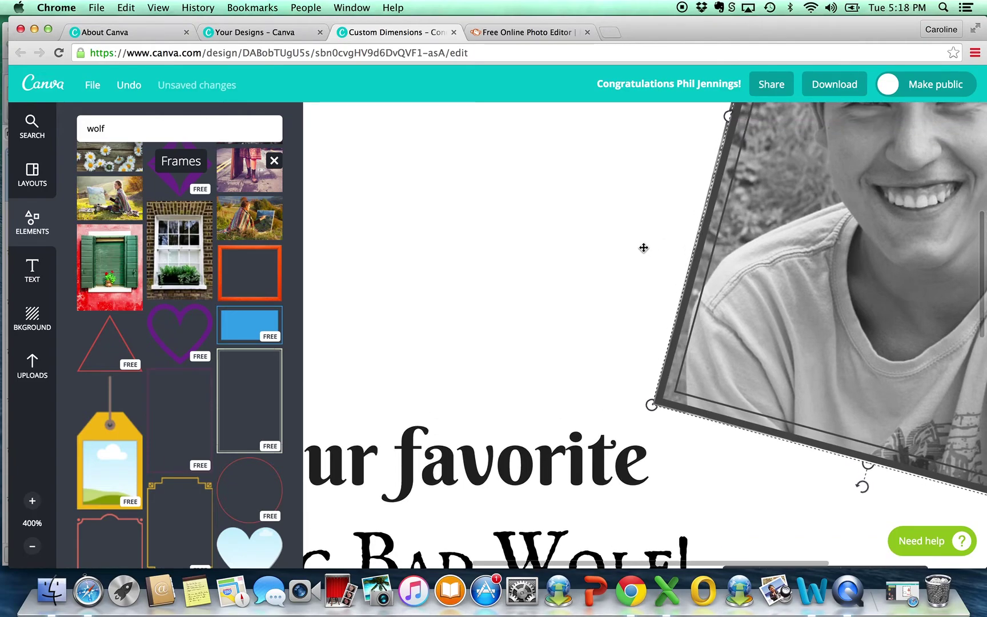
pyautogui.scroll(3, 642, 247)
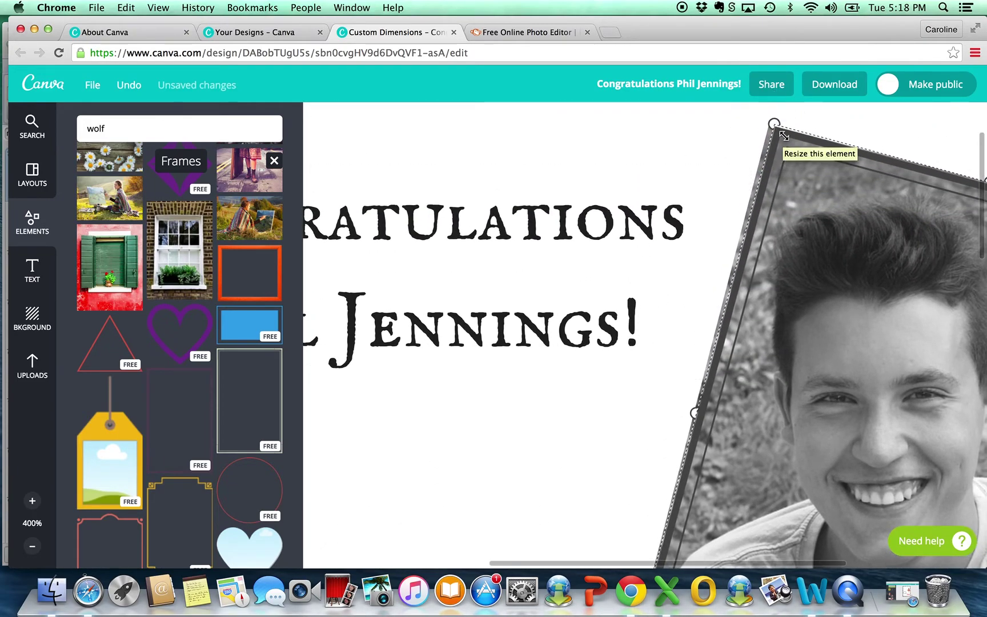
pyautogui.click(770, 163)
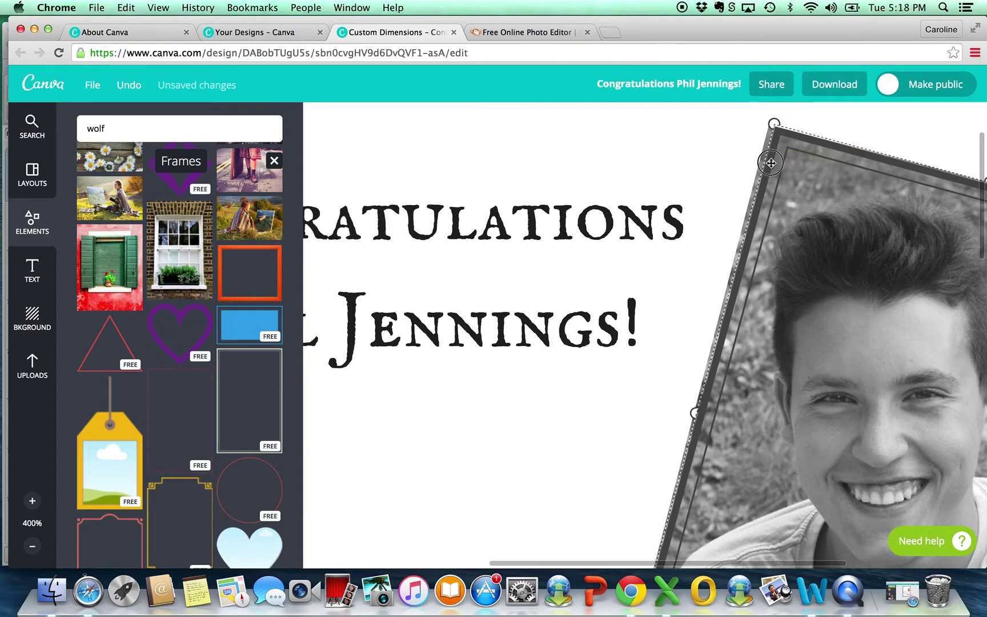
pyautogui.moveTo(771, 163); pyautogui.dragTo(761, 161)
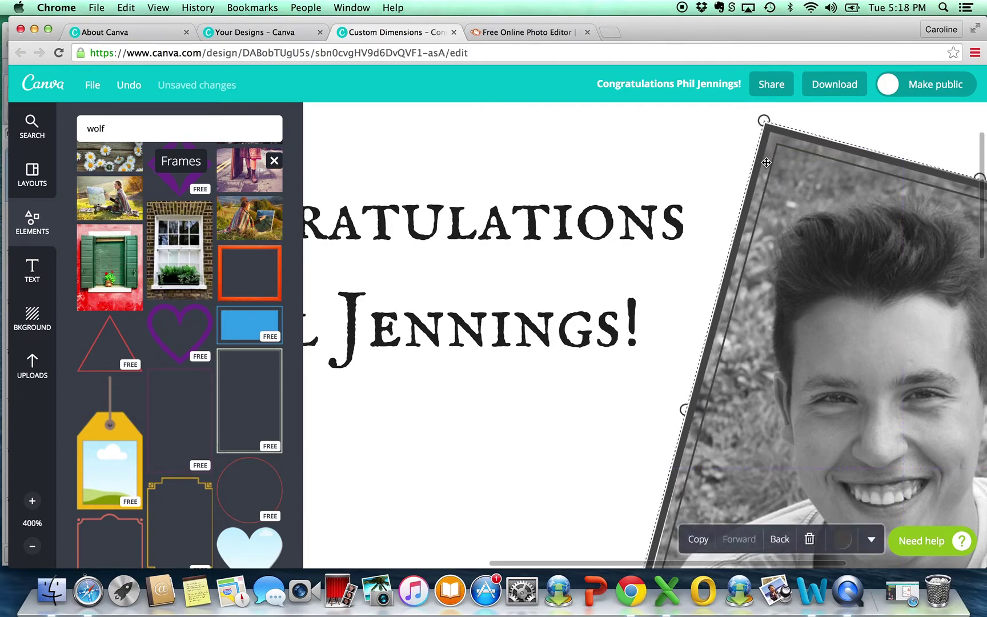
pyautogui.hscroll(2, 766, 163)
pyautogui.hscroll(5, 766, 163)
pyautogui.scroll(-6, 765, 161)
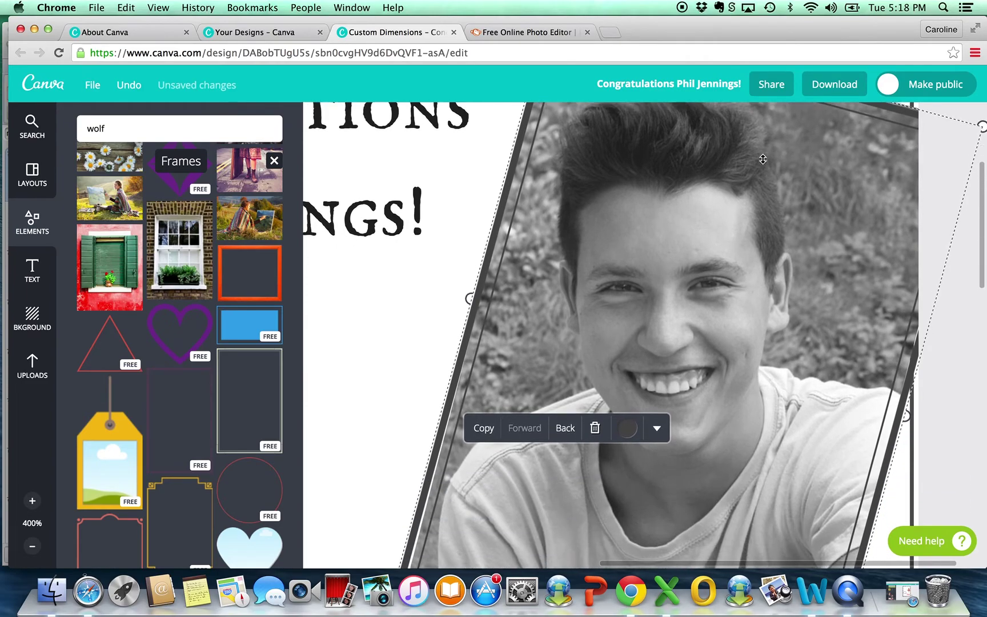
pyautogui.scroll(-10, 763, 160)
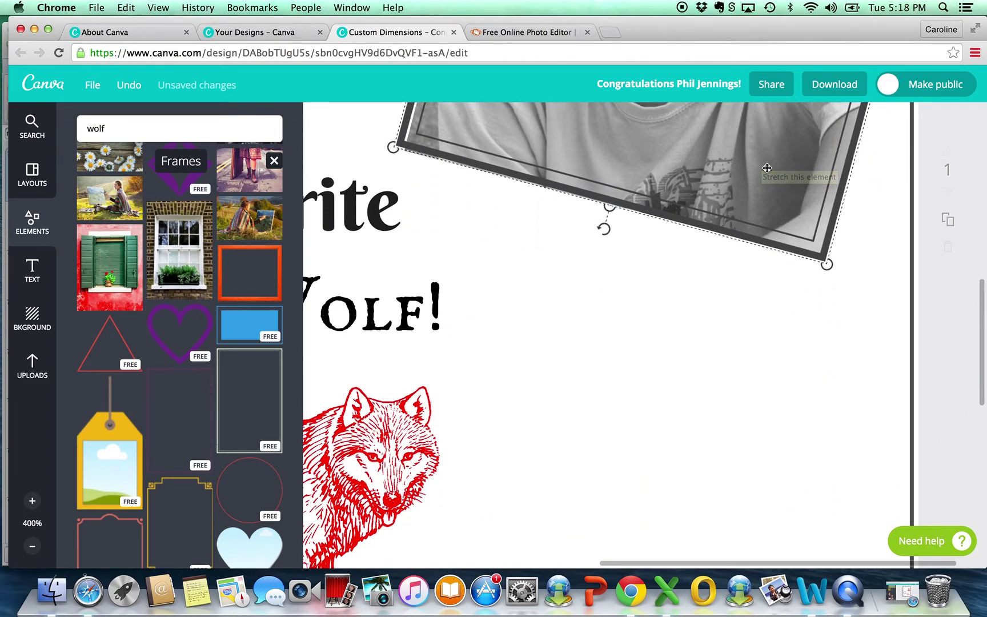
pyautogui.moveTo(604, 233); pyautogui.dragTo(609, 237)
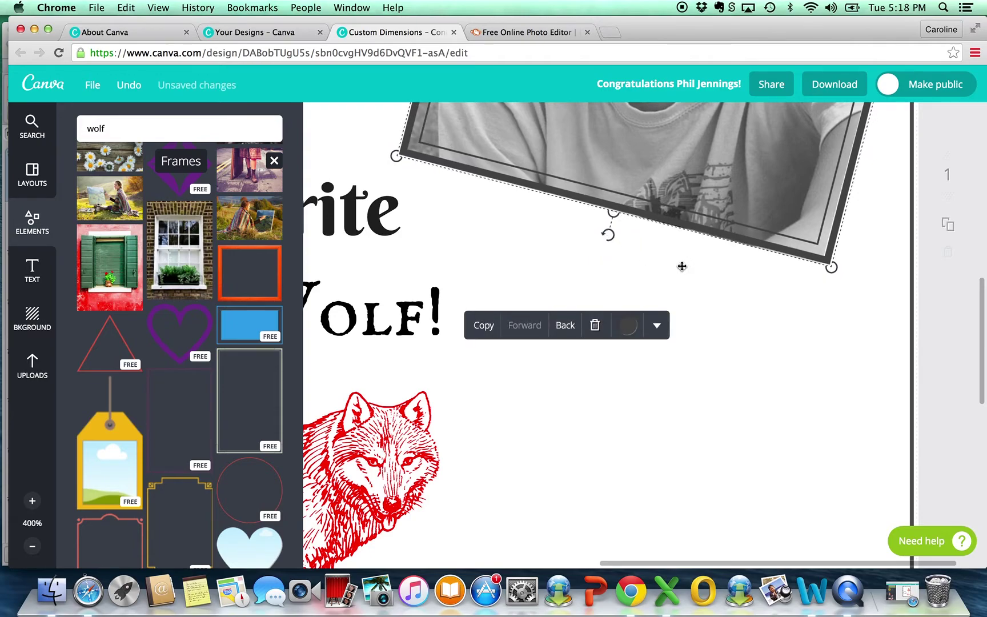
pyautogui.scroll(10, 754, 319)
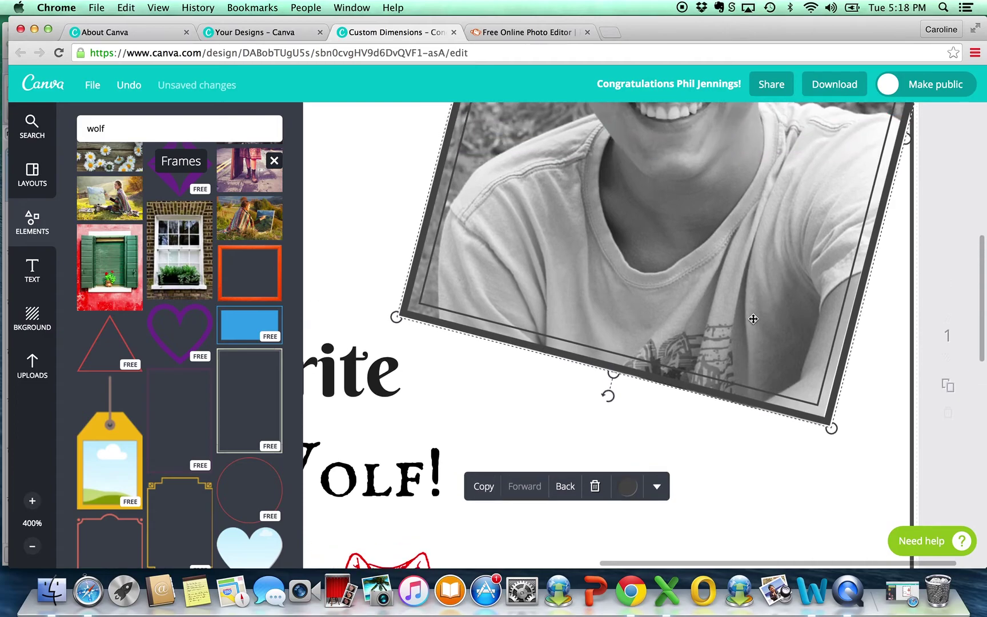
pyautogui.scroll(5, 753, 318)
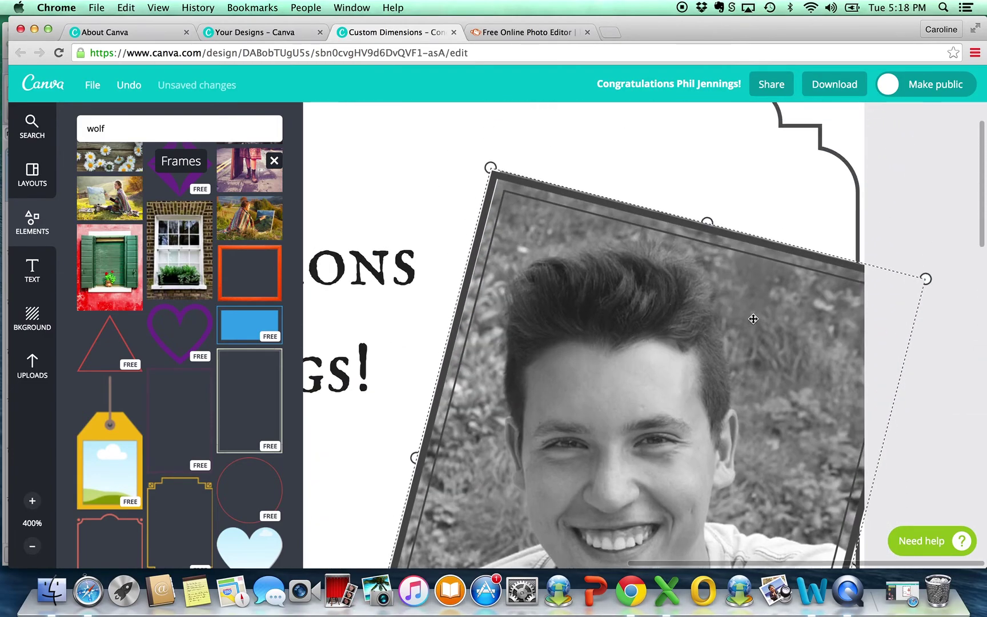
pyautogui.scroll(-1, 753, 319)
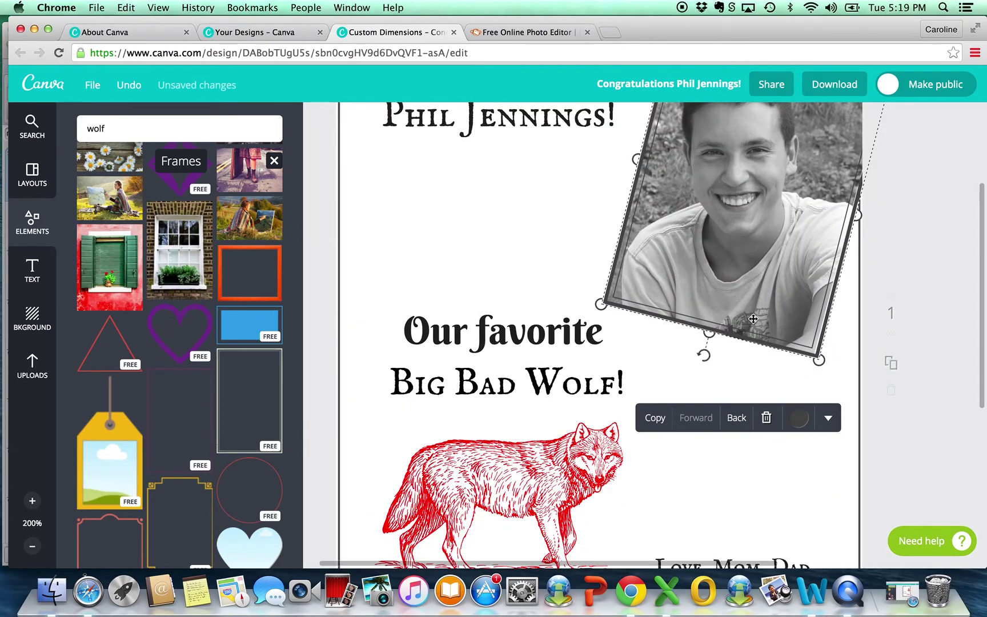
pyautogui.scroll(-1, 753, 318)
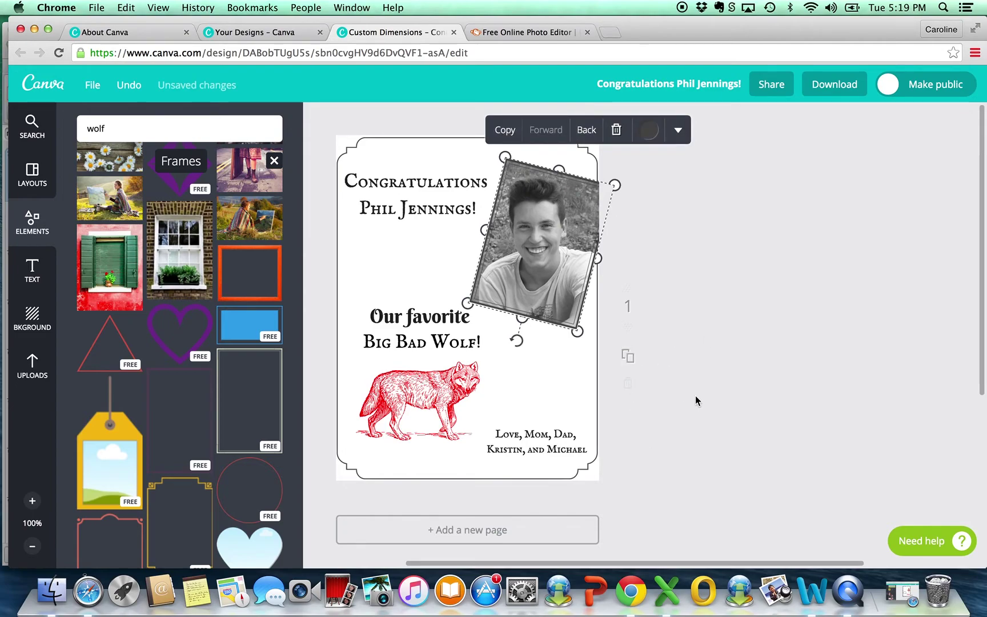
# Step: Move the card's decorative border forward three layers so it sits on top
pyautogui.click(659, 387)
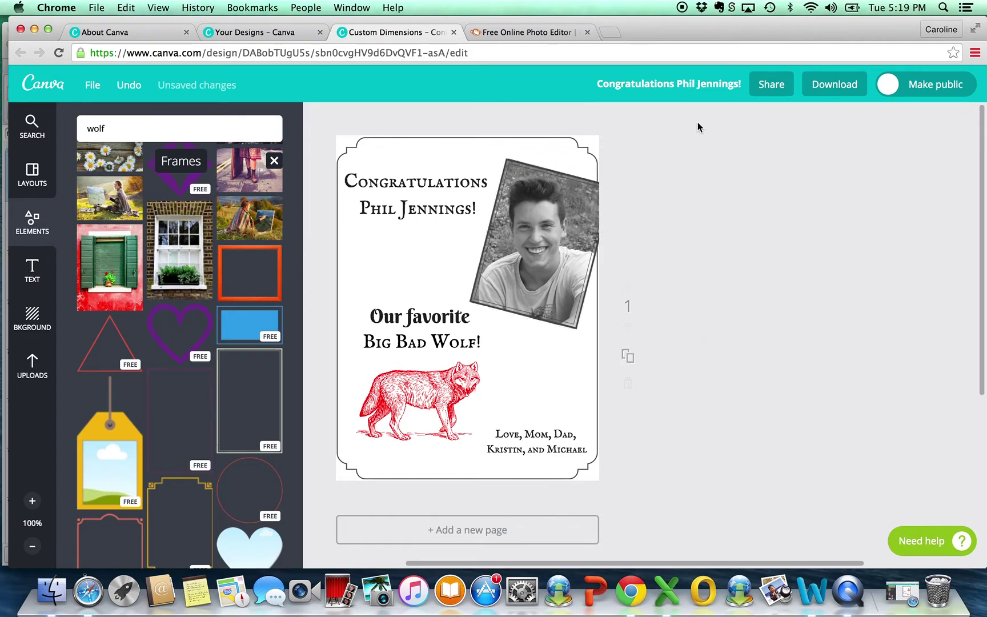
pyautogui.hscroll(-5, 592, 229)
pyautogui.hscroll(-4, 593, 229)
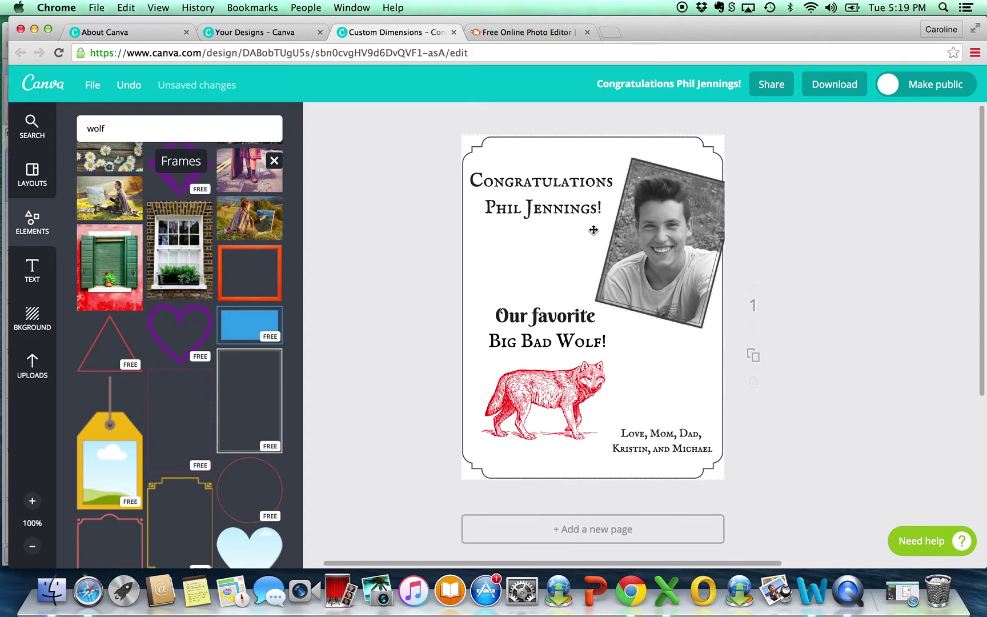
pyautogui.click(681, 137)
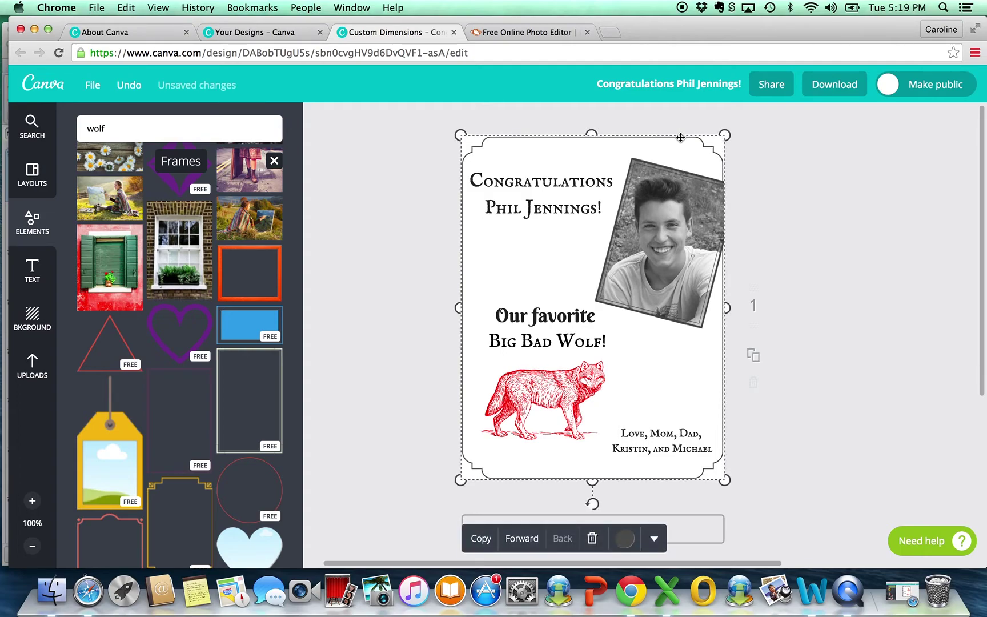
pyautogui.click(532, 541)
pyautogui.click(533, 540)
pyautogui.click(534, 540)
pyautogui.click(829, 324)
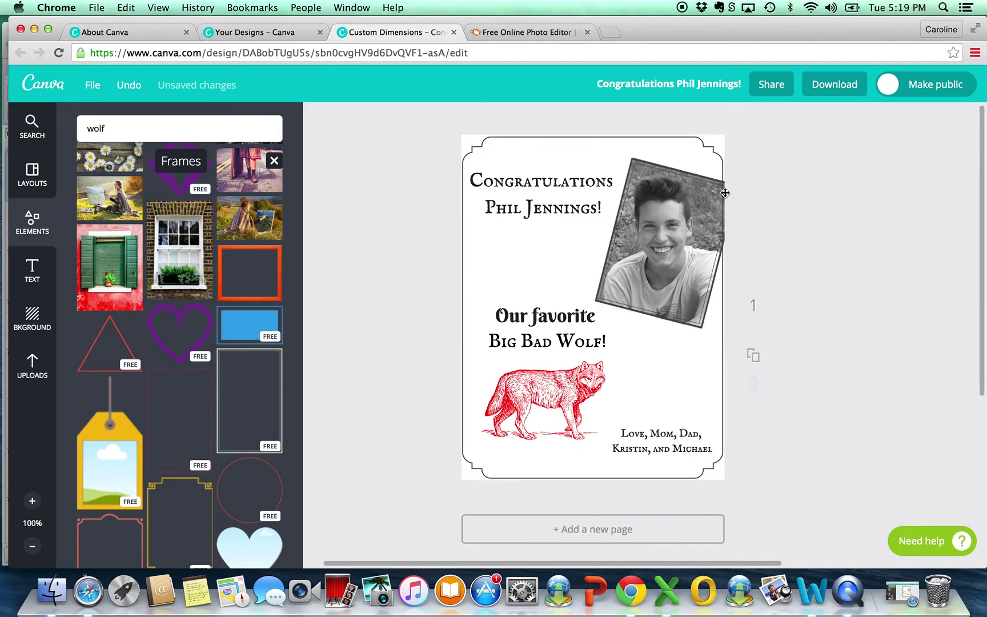
# Step: Zoom in to inspect the framed photo overlapping the border's top-right corner
pyautogui.scroll(10, 725, 193)
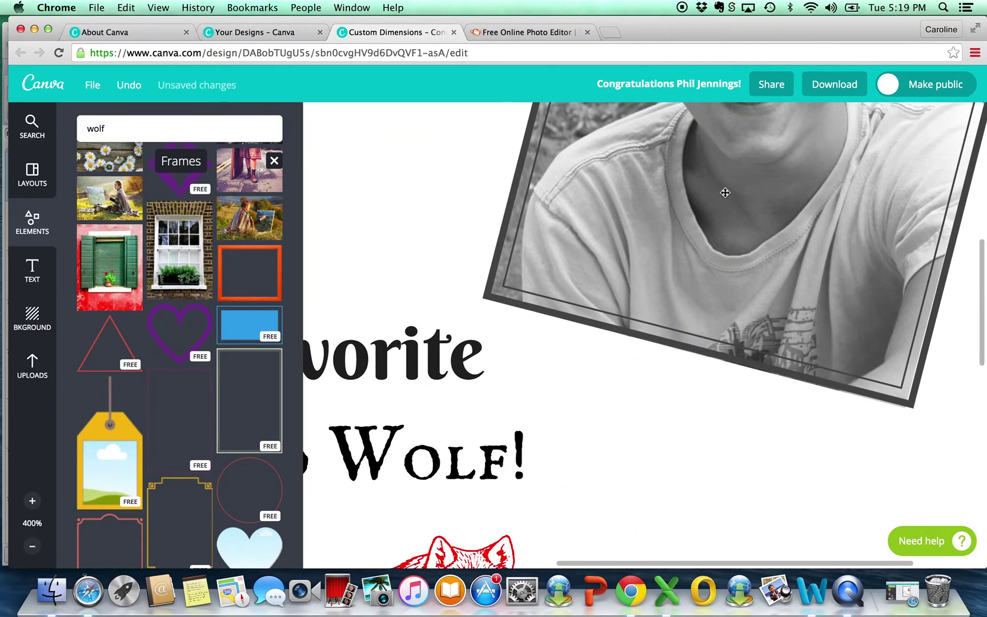
pyautogui.scroll(5, 725, 193)
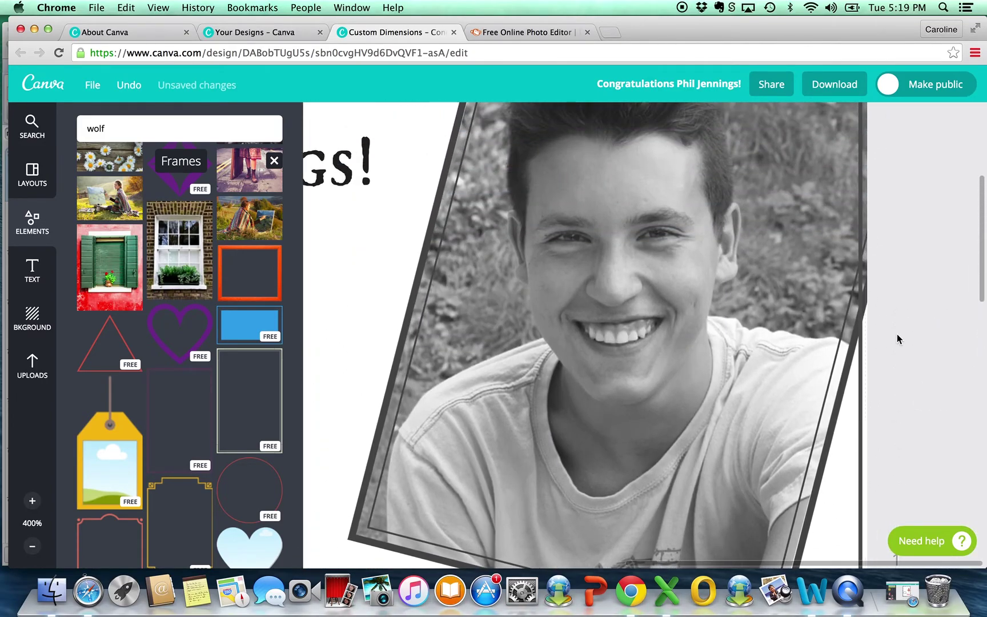
pyautogui.scroll(2, 910, 273)
pyautogui.scroll(2, 910, 273)
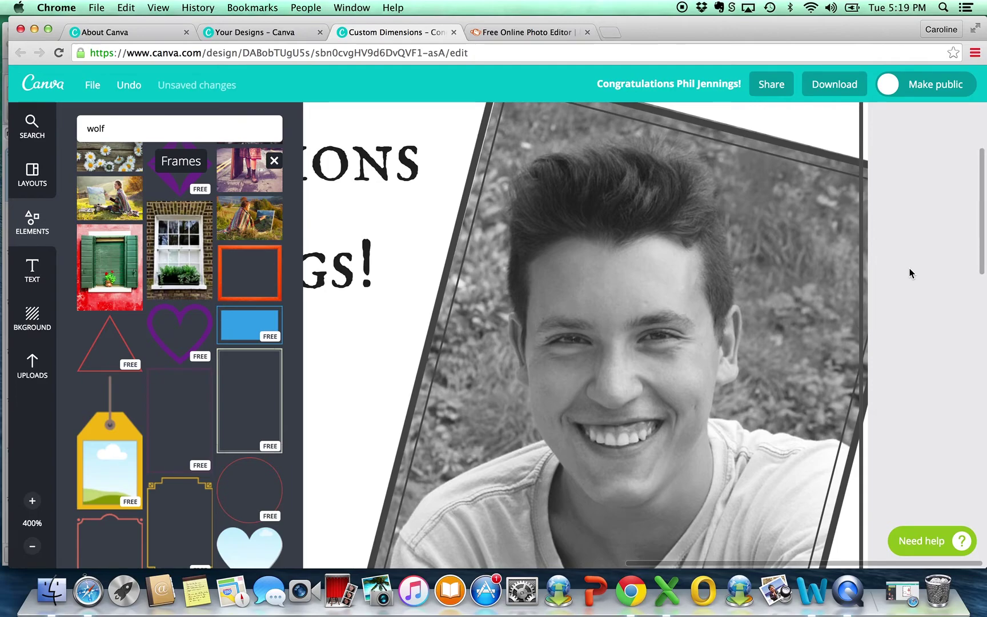
pyautogui.scroll(-10, 910, 270)
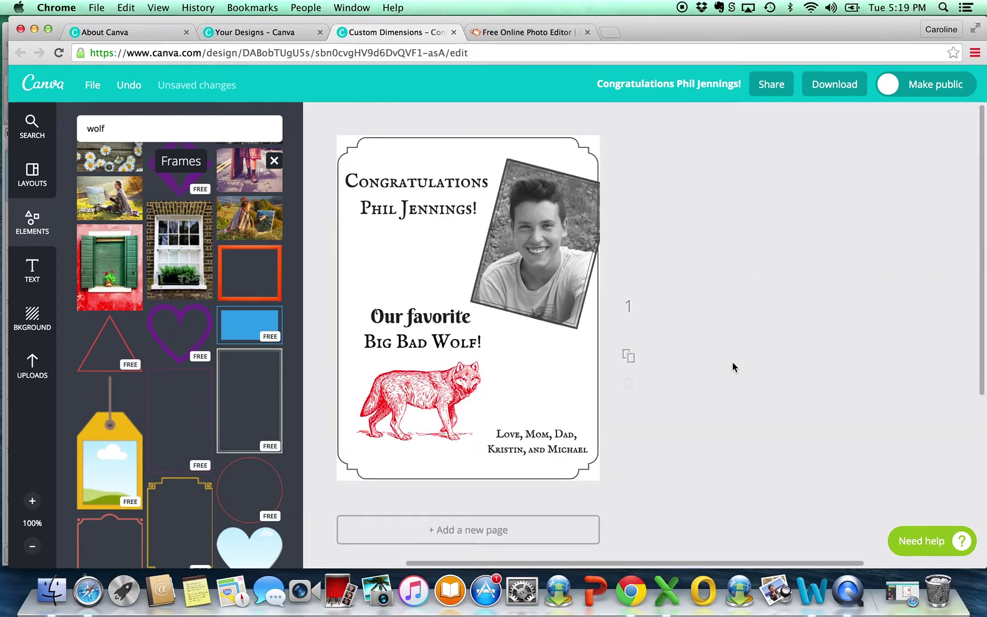
pyautogui.hscroll(-4, 733, 362)
pyautogui.scroll(-1, 732, 361)
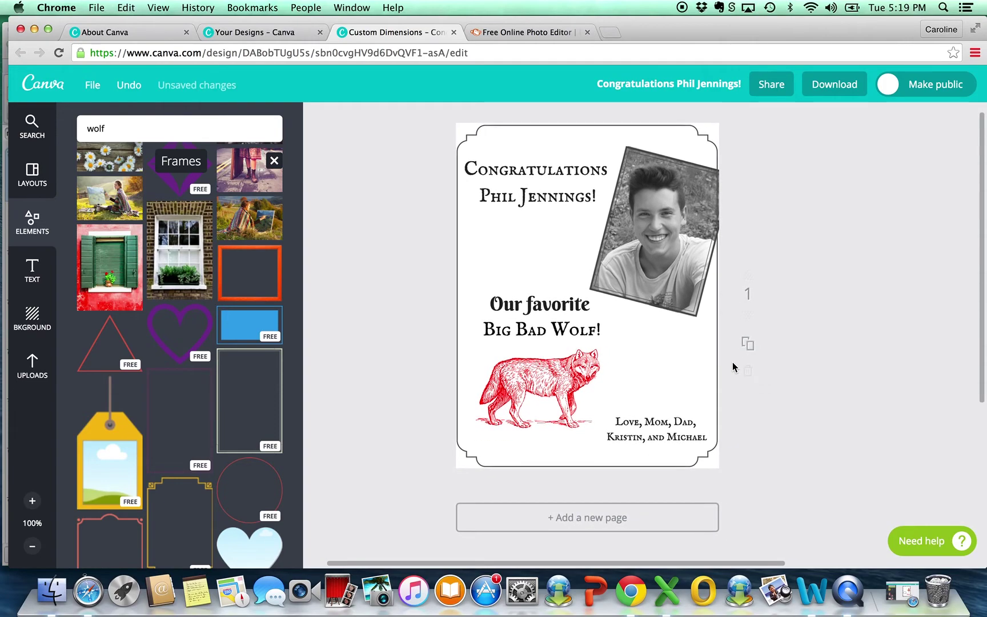
# Step: Set the design title to the honoree's surname followed by 'Quarter Ad'
pyautogui.click(713, 83)
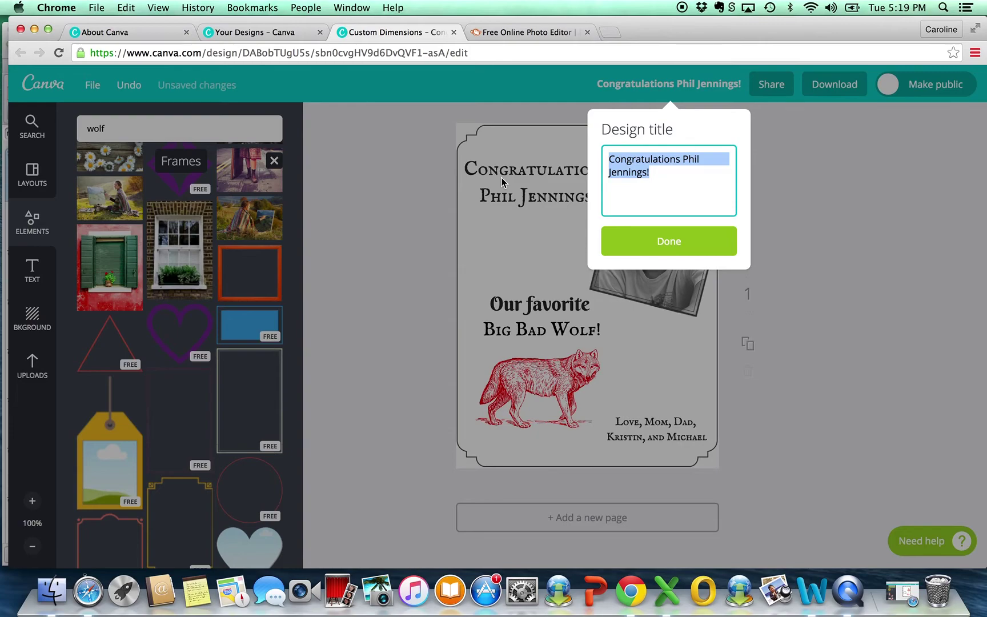
pyautogui.write('Jennings Quarter Ad')
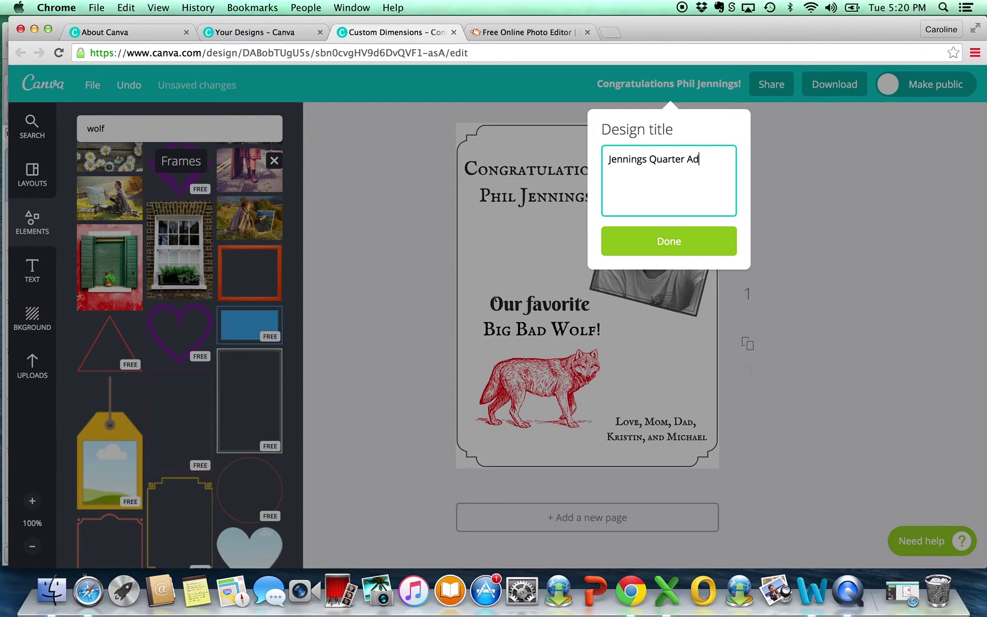
pyautogui.click(671, 245)
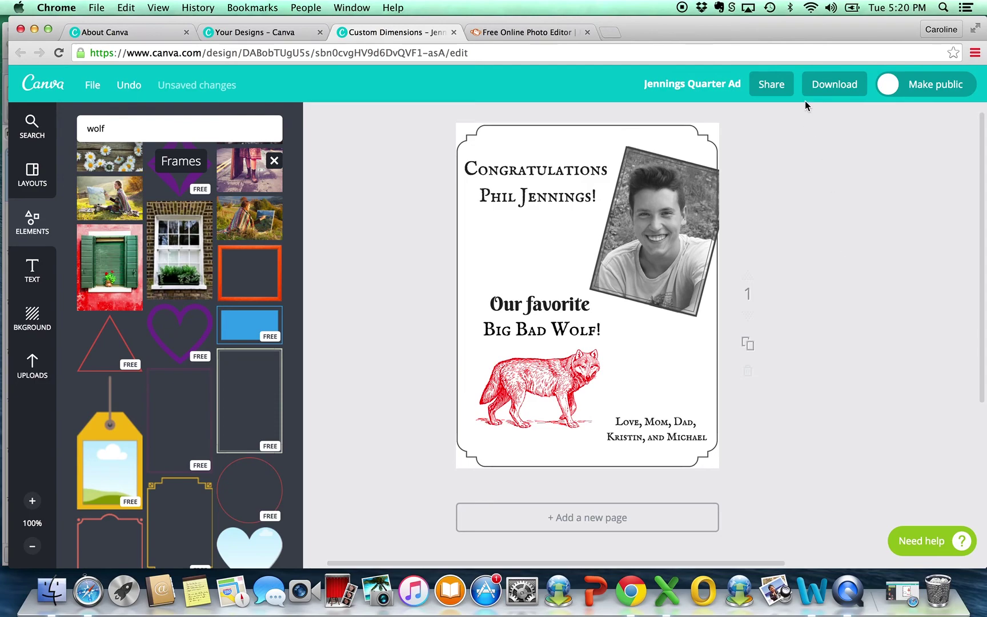
# Step: Download the card in the PDF: for print format
pyautogui.click(841, 89)
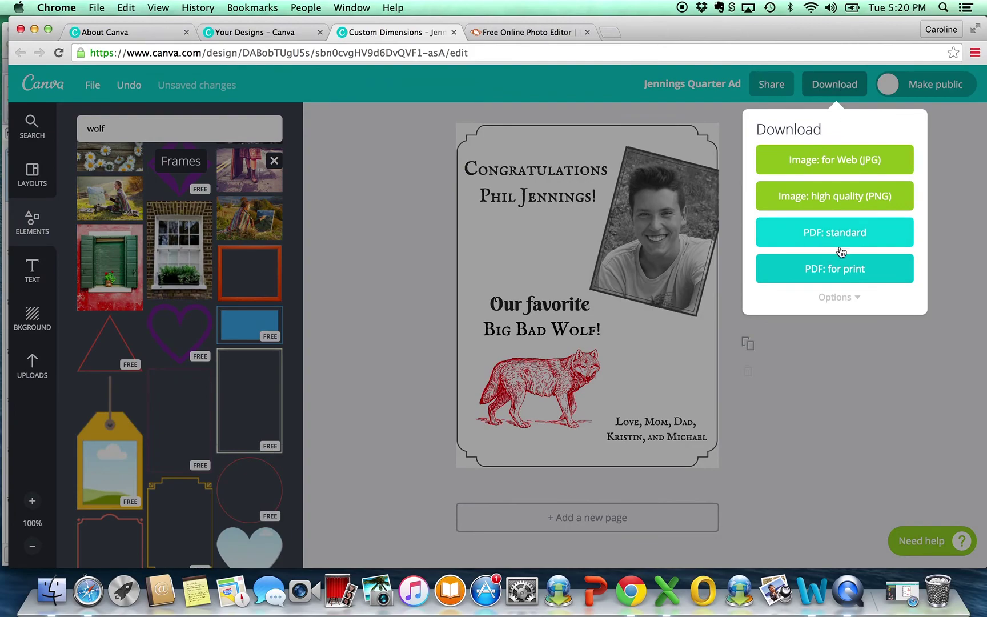
pyautogui.click(842, 273)
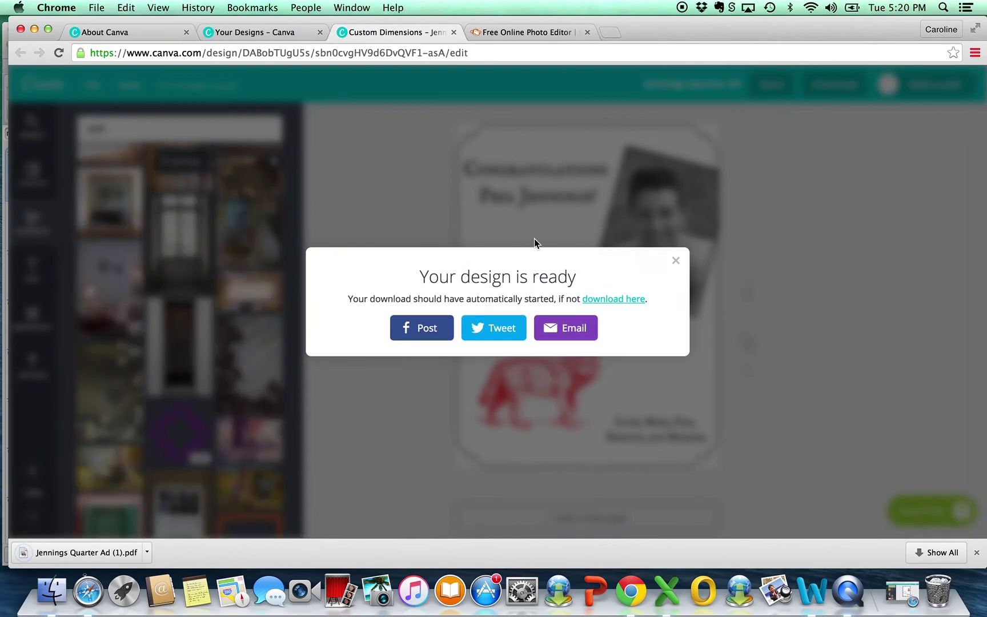
# Step: Drag the downloaded card PDF onto the desktop, view it in Preview, then close Preview
pyautogui.moveTo(58, 21); pyautogui.dragTo(177, 36)
pyautogui.moveTo(65, 29); pyautogui.dragTo(266, 25)
pyautogui.click(227, 25)
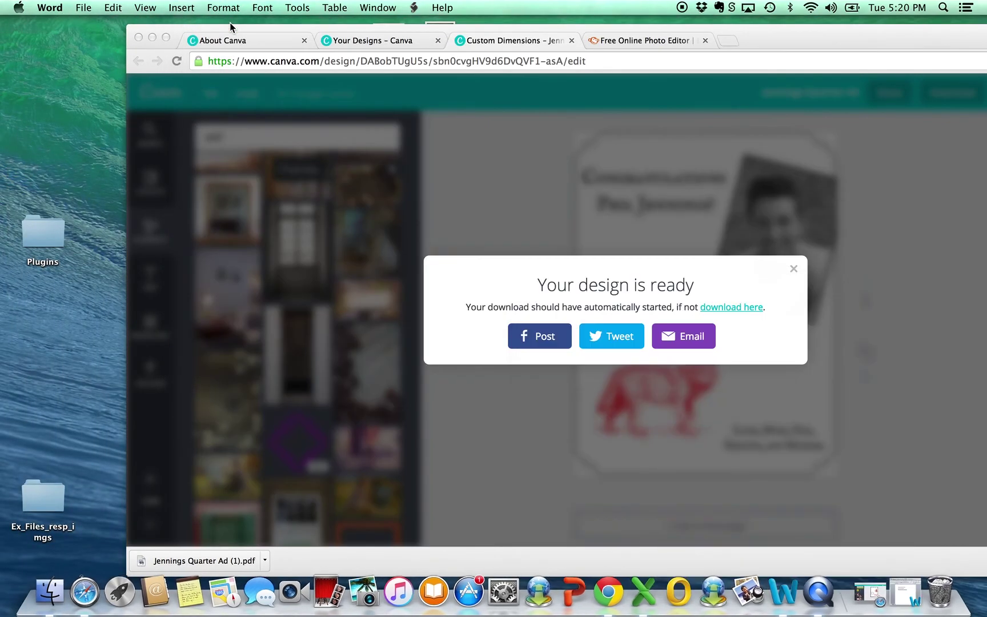
pyautogui.moveTo(189, 563); pyautogui.dragTo(87, 111)
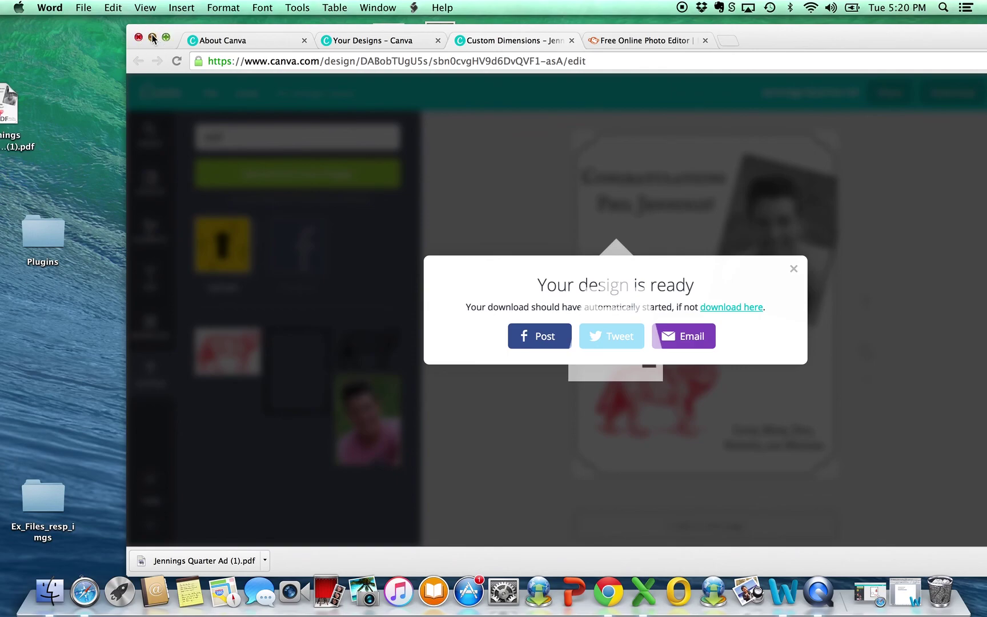
pyautogui.click(152, 38)
pyautogui.click(11, 108)
pyautogui.moveTo(11, 108); pyautogui.dragTo(171, 194)
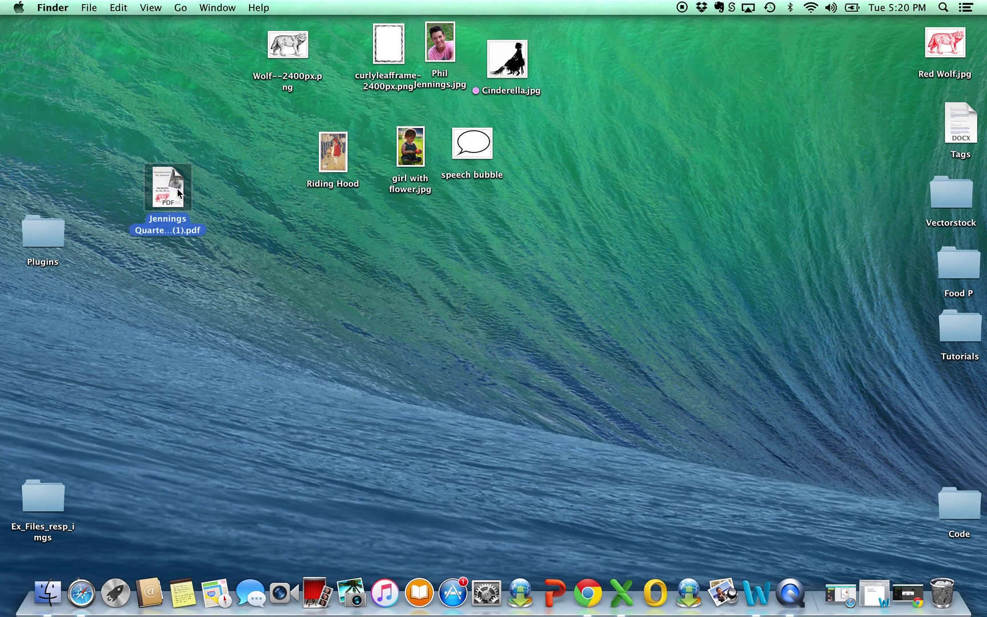
pyautogui.doubleClick(170, 194)
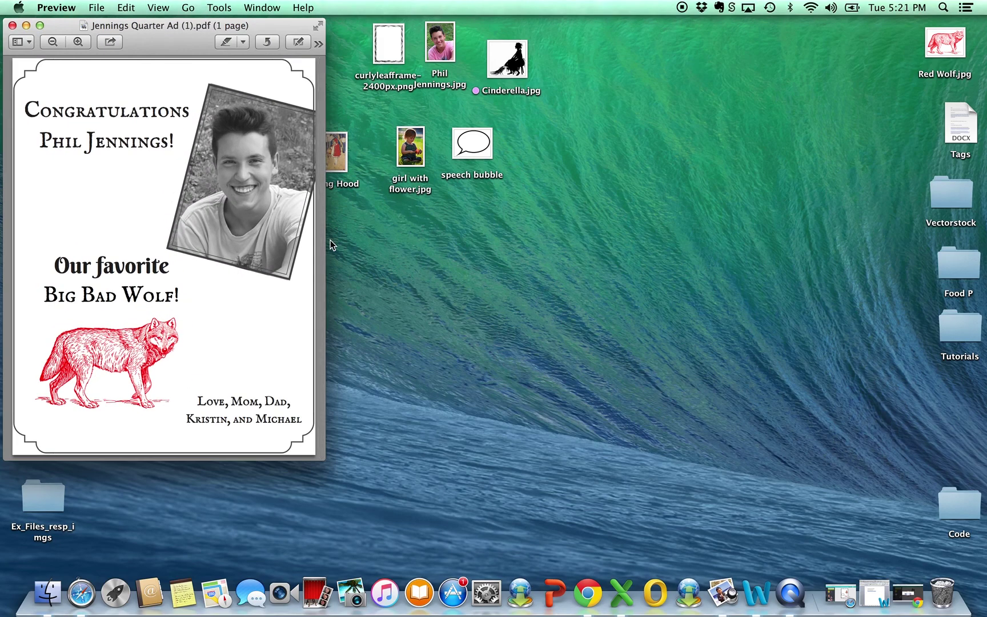
pyautogui.click(12, 25)
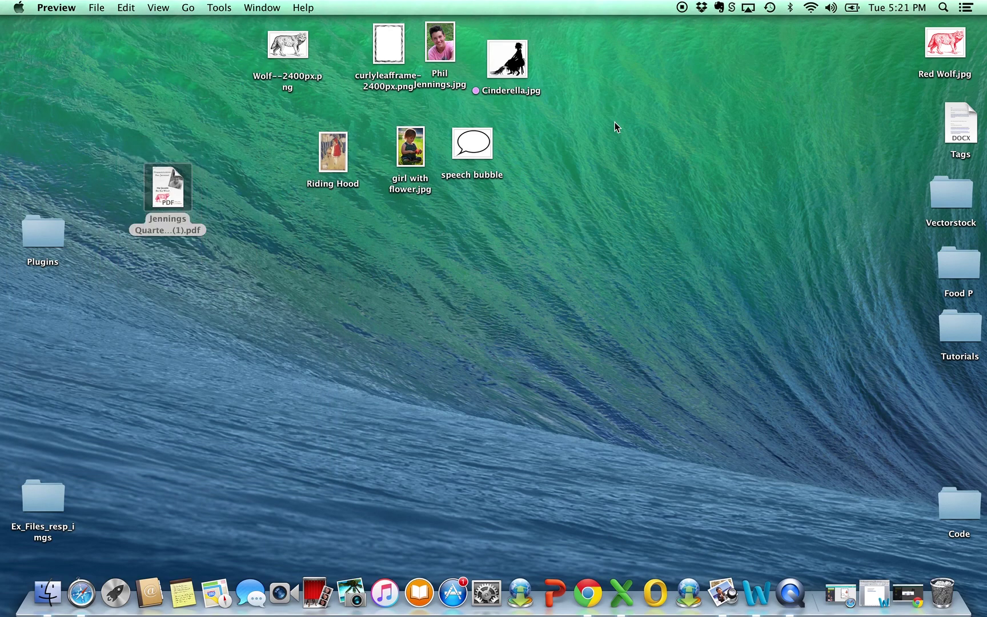